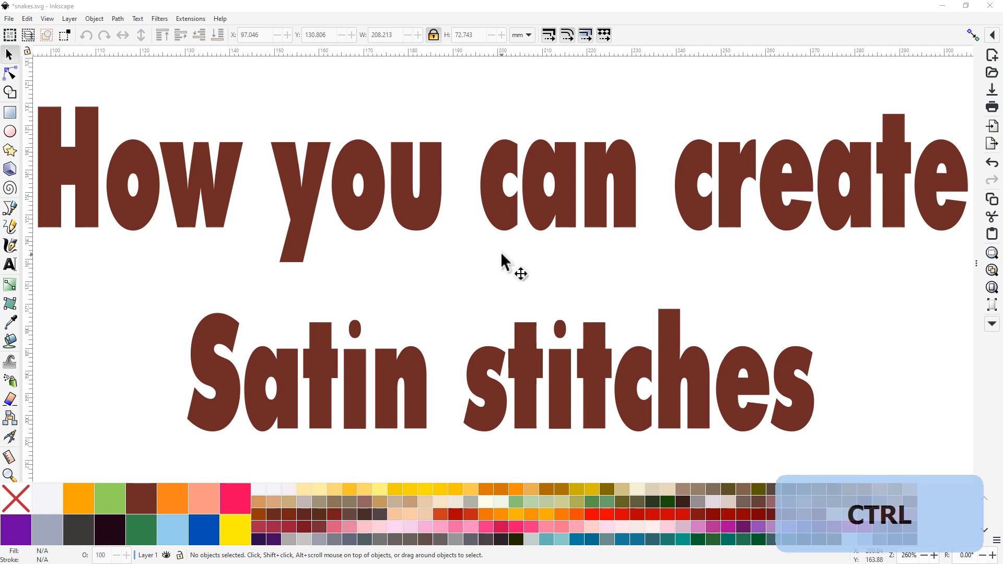
- Move both brown title lines together down the page to clear the space beneath the TEST lettering samples
scroll(502, 263, down, 2)
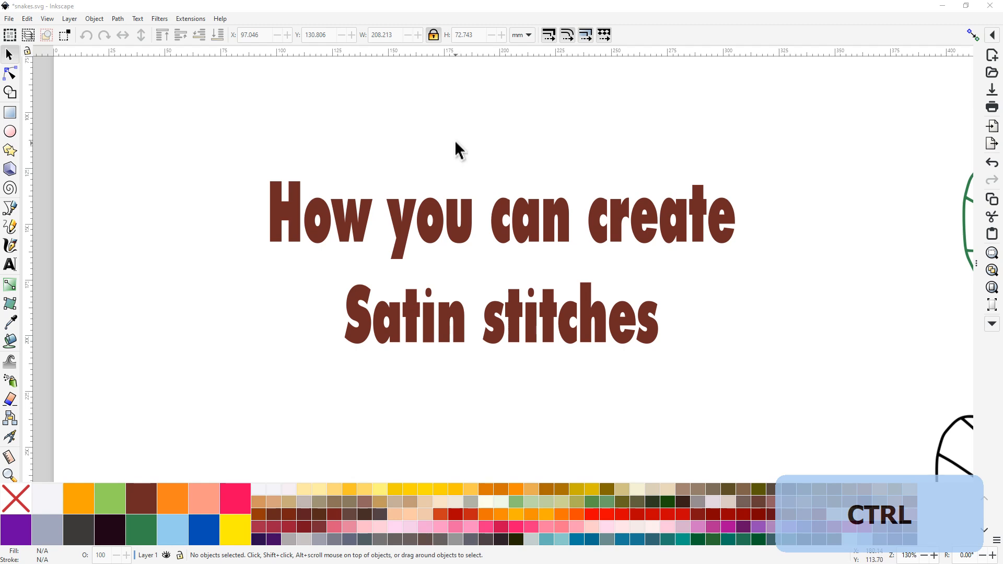
middle_click(457, 150)
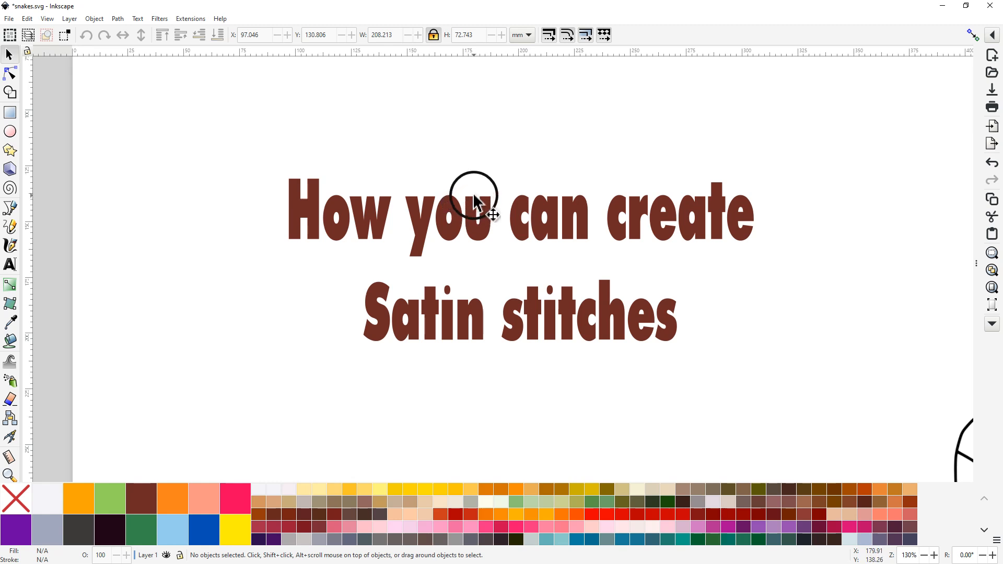
drag(251, 147, 805, 432)
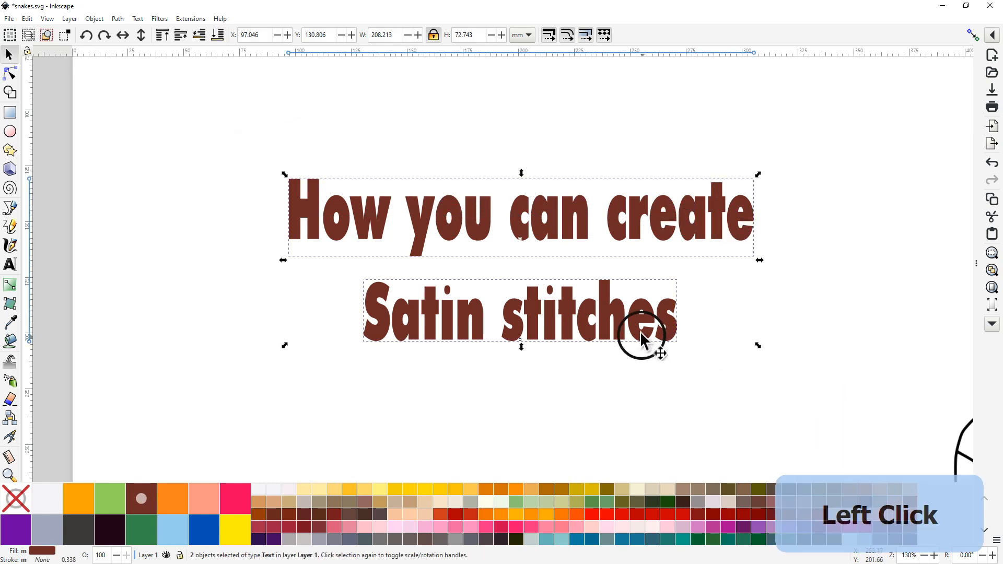
drag(644, 327, 608, 476)
scroll(525, 215, up, 4)
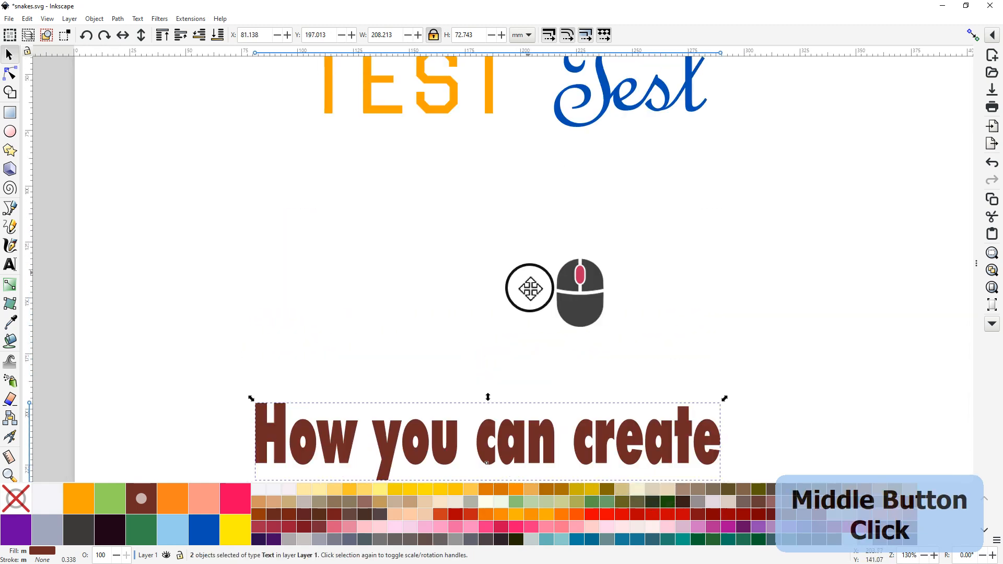
scroll(531, 303, up, 3)
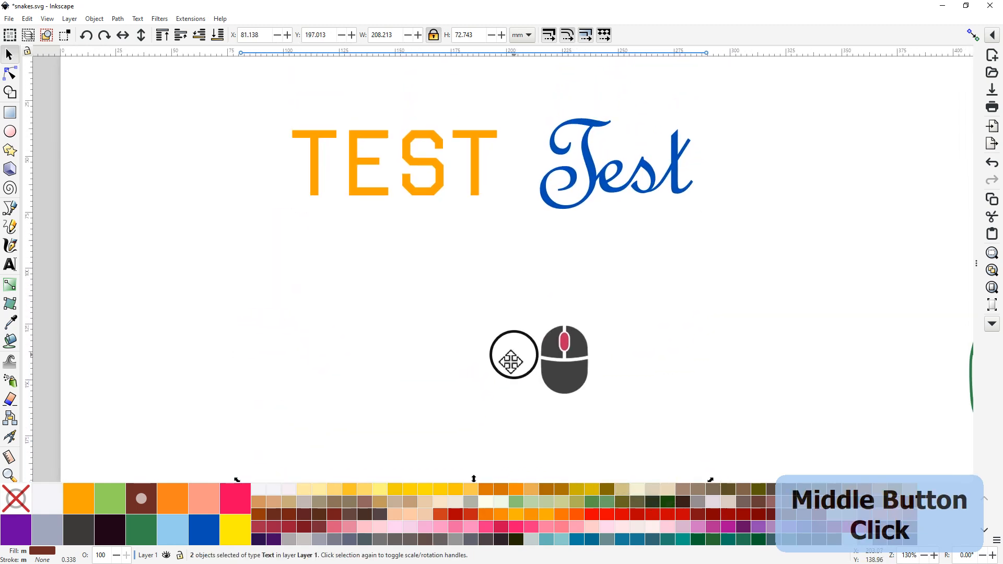
scroll(531, 310, down, 3)
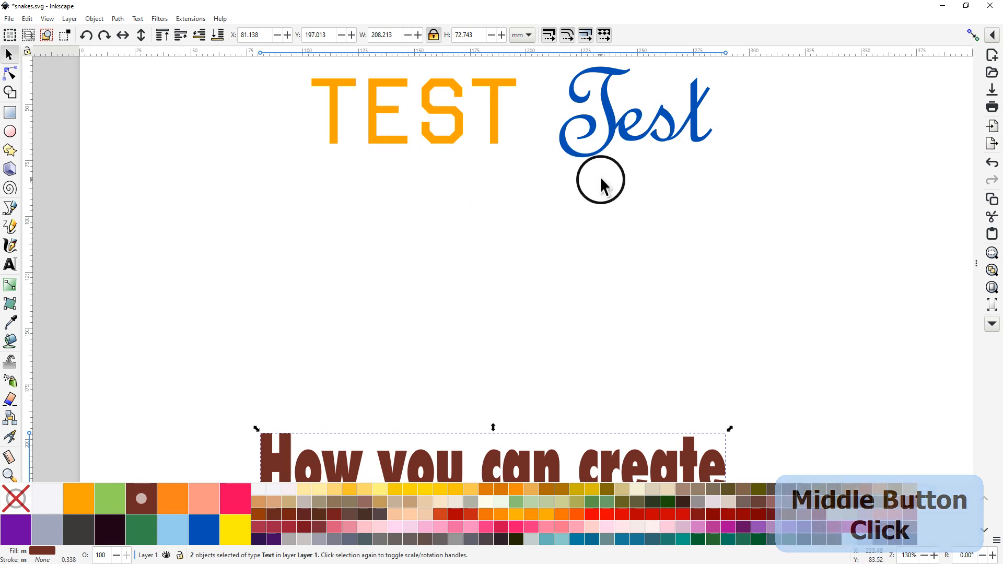
middle_click(731, 242)
drag(730, 241, 734, 187)
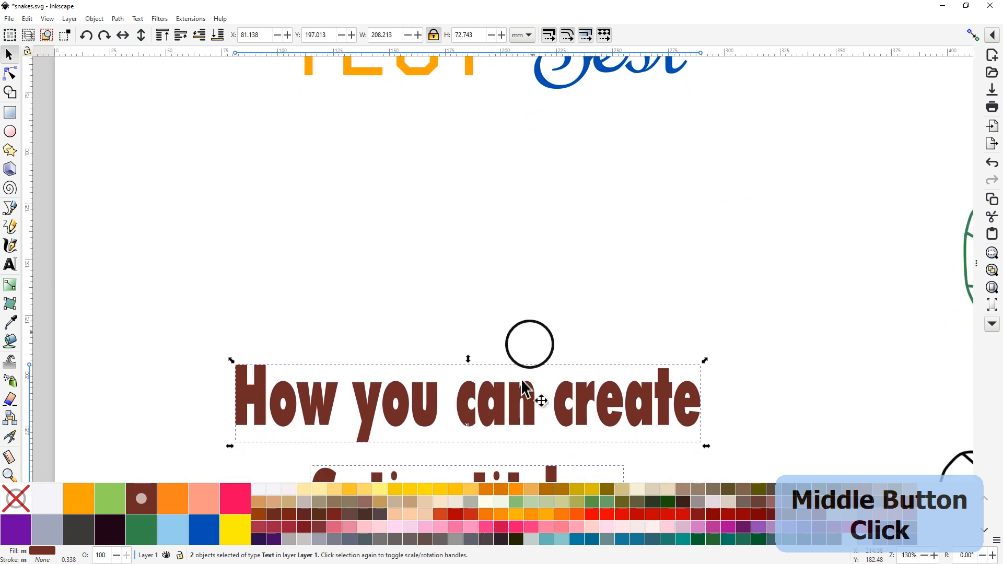
drag(501, 399, 495, 490)
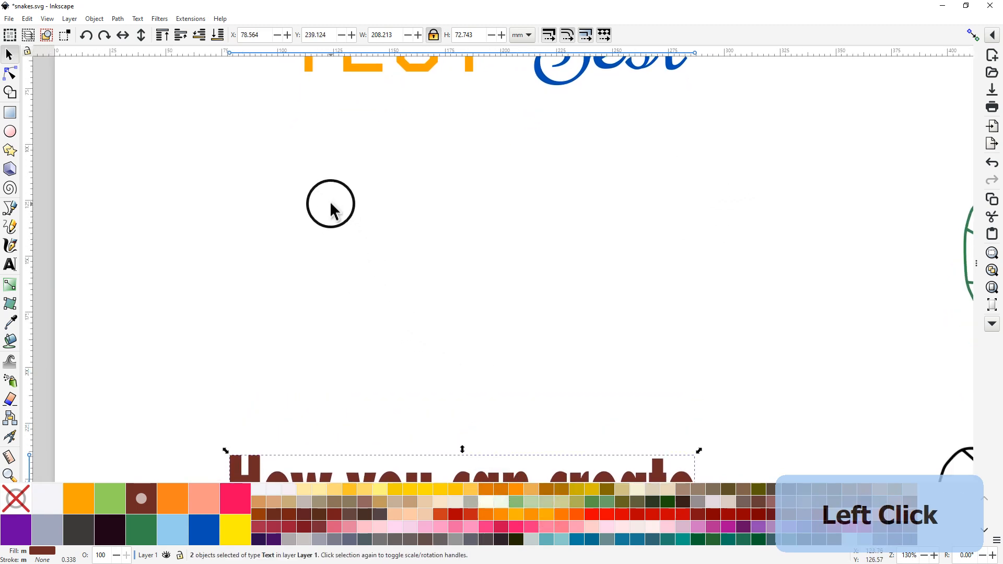
scroll(330, 212, down, 2)
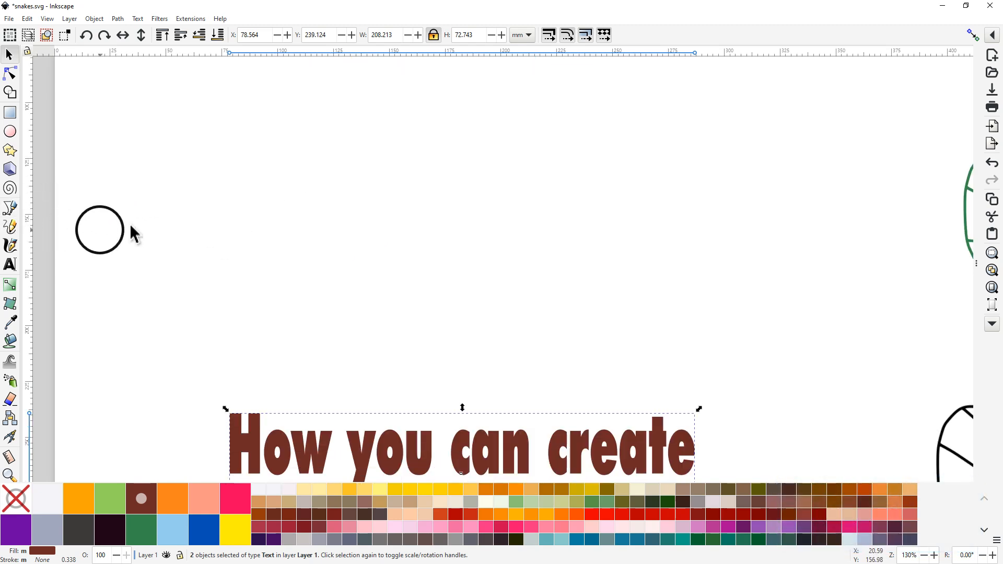
- Draw a nearly vertical straight line about 73 mm long with the Pen tool in the empty area above the title
click(11, 209)
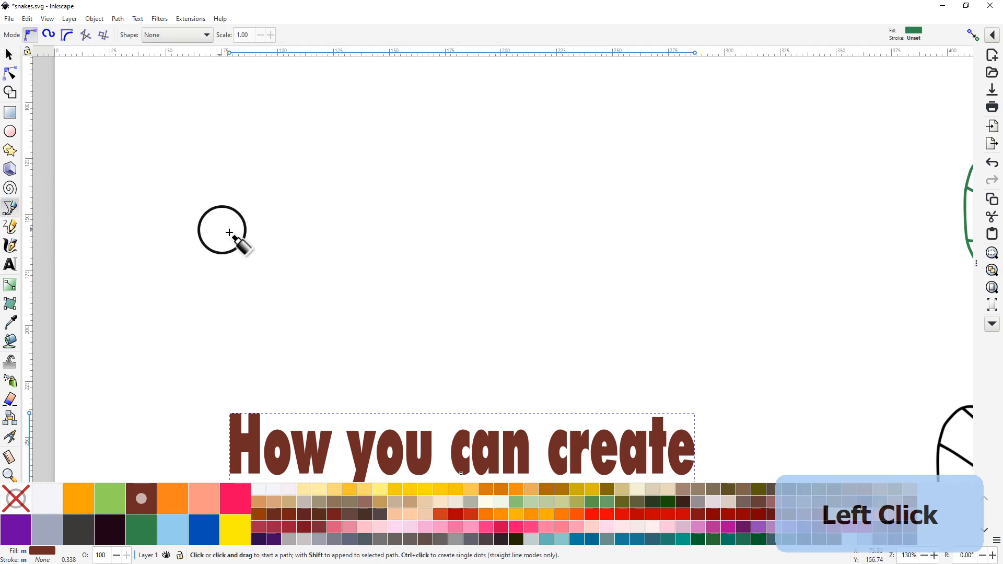
click(256, 269)
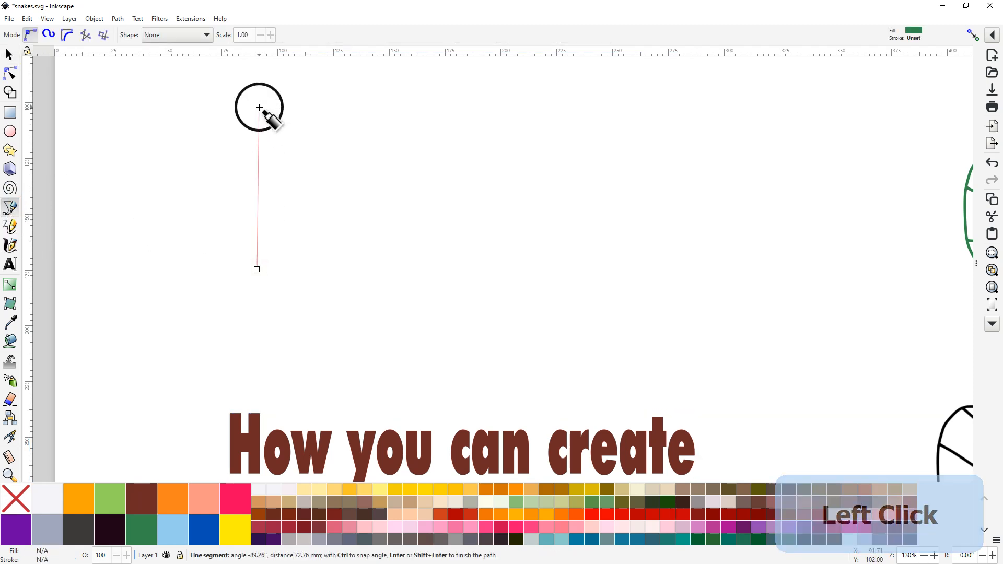
click(260, 108)
right_click(260, 108)
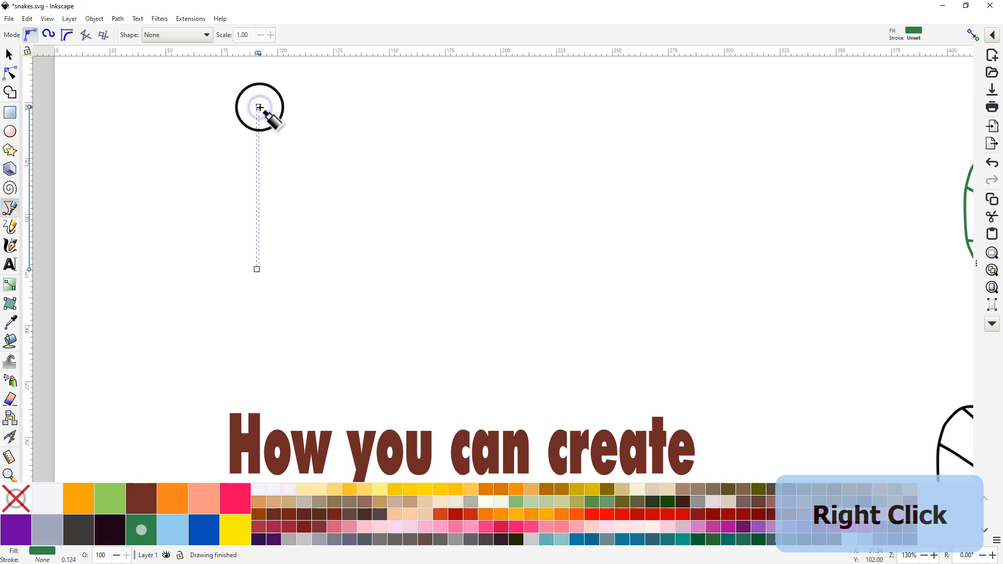
- Give the line no fill and a Medium Sapphire stroke 1.34 mm wide
click(17, 501)
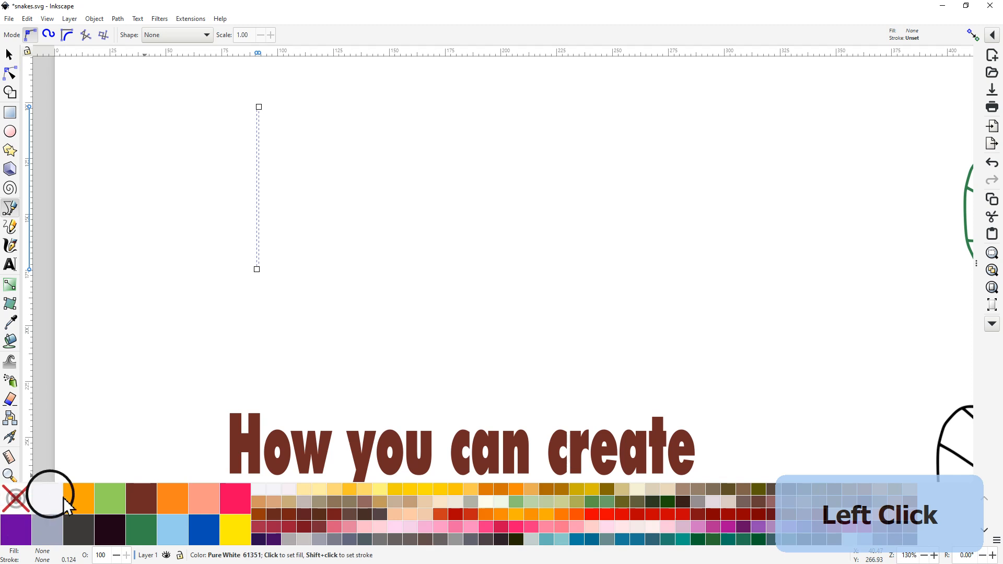
click(204, 537)
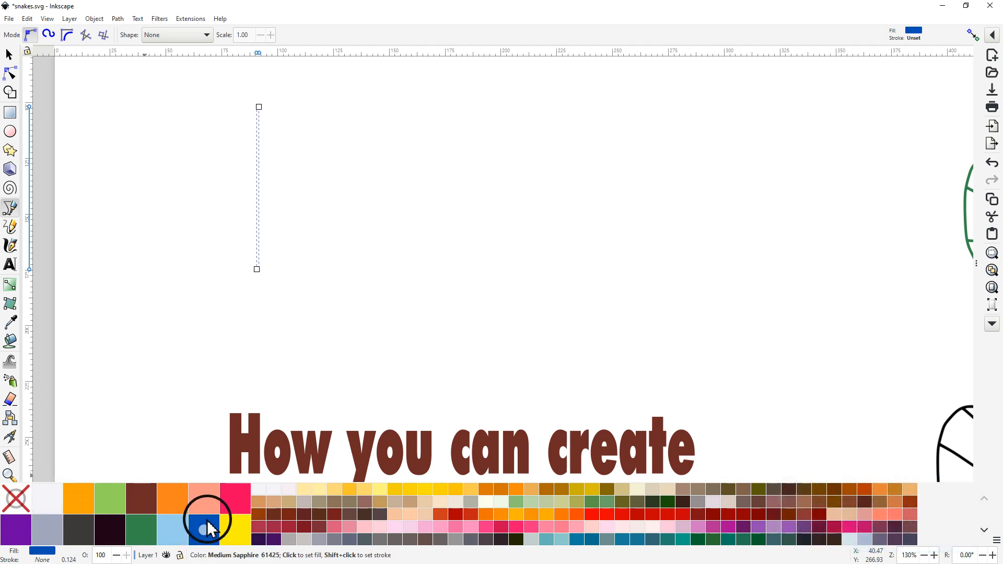
click(20, 503)
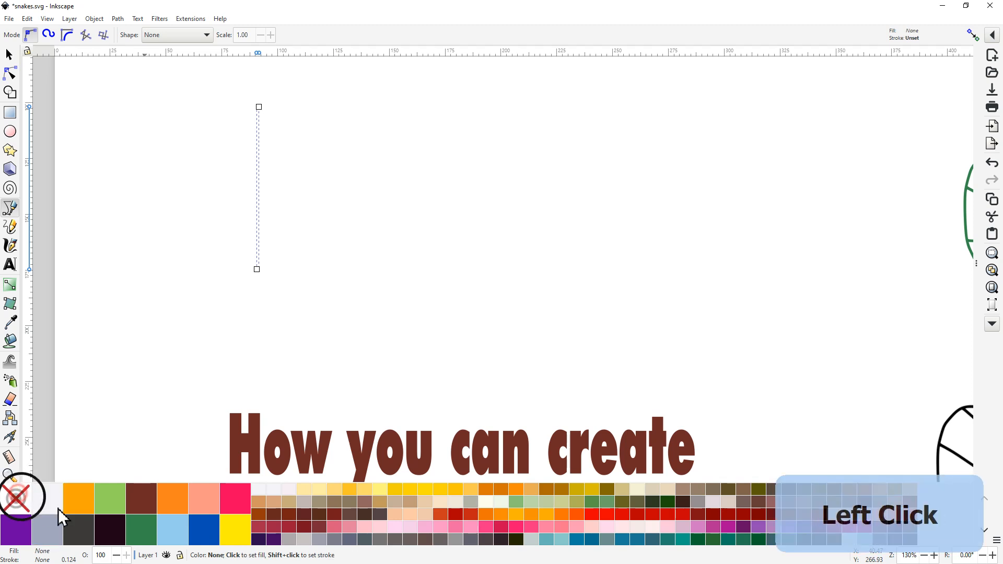
middle_click(207, 534)
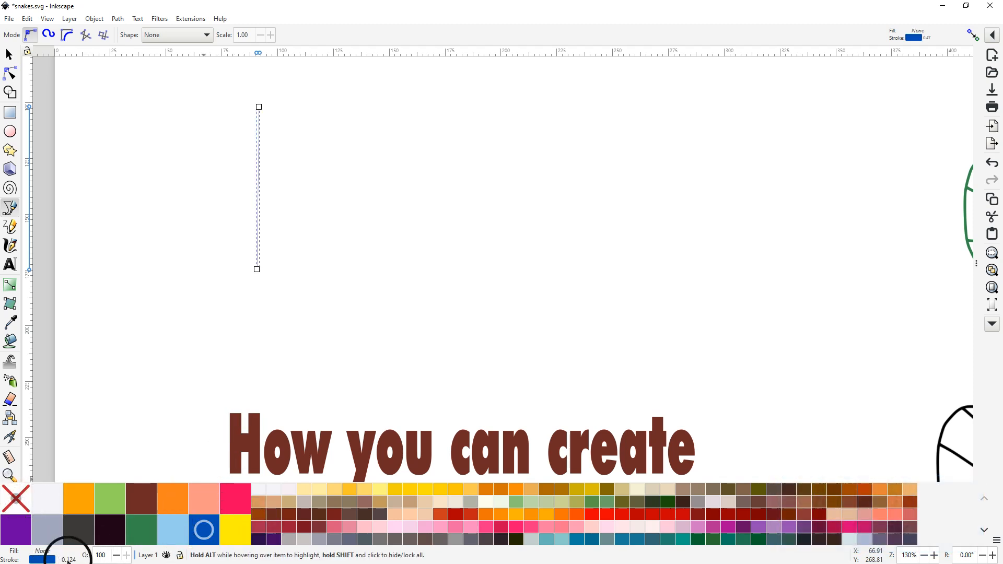
scroll(68, 560, up, 4)
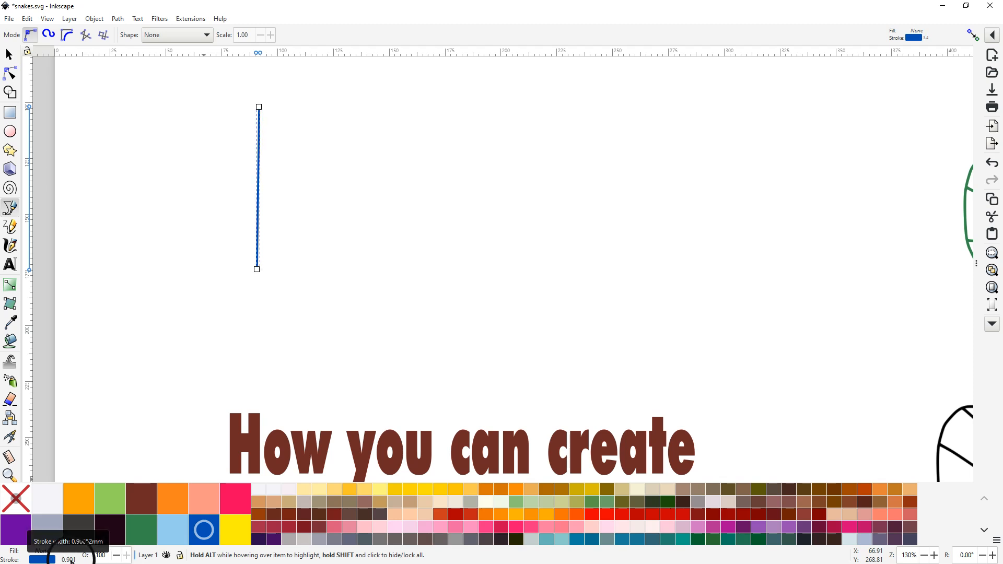
scroll(68, 560, up, 2)
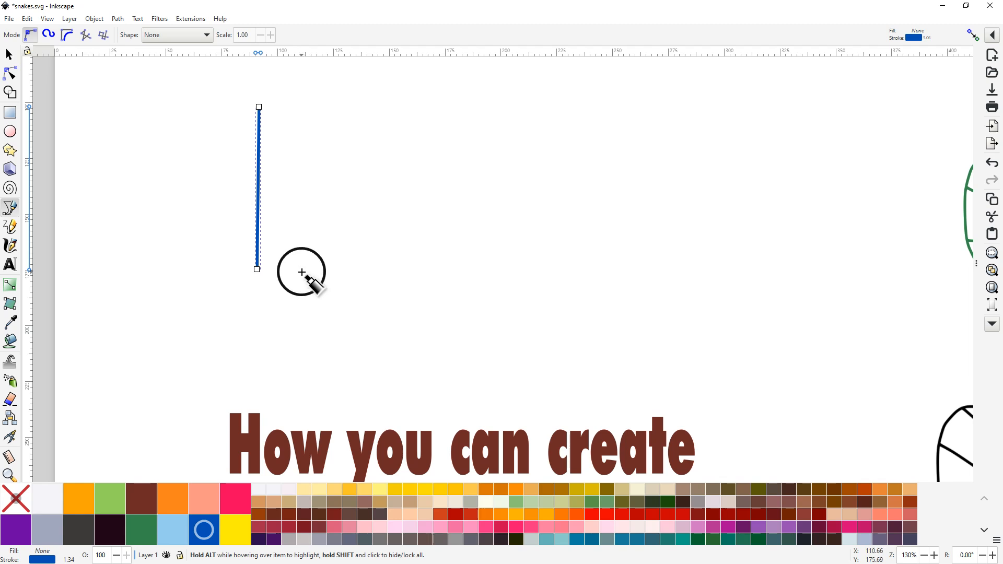
- Draw a second nearly vertical line about 74 mm long beside the first blue line, on its right
click(302, 272)
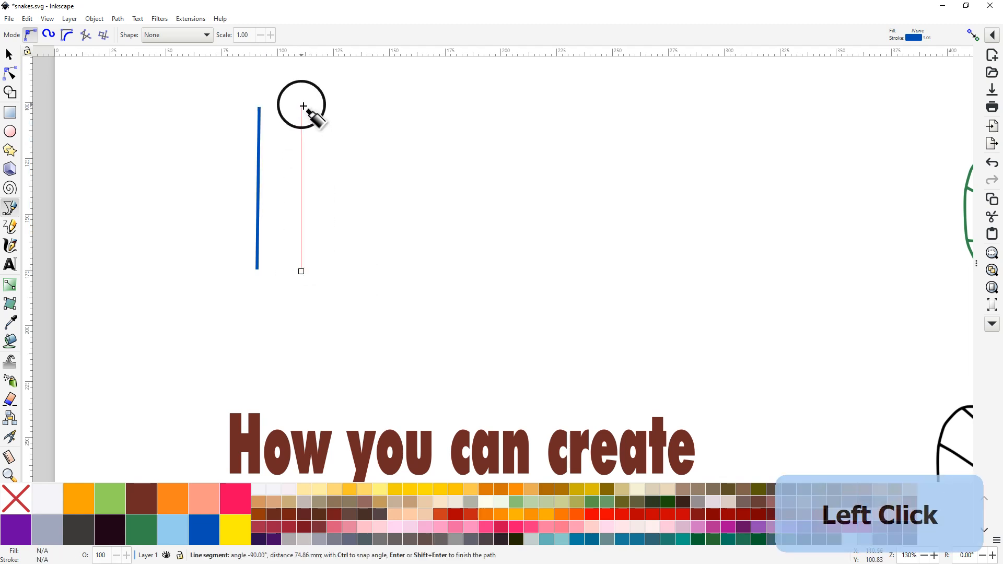
click(303, 107)
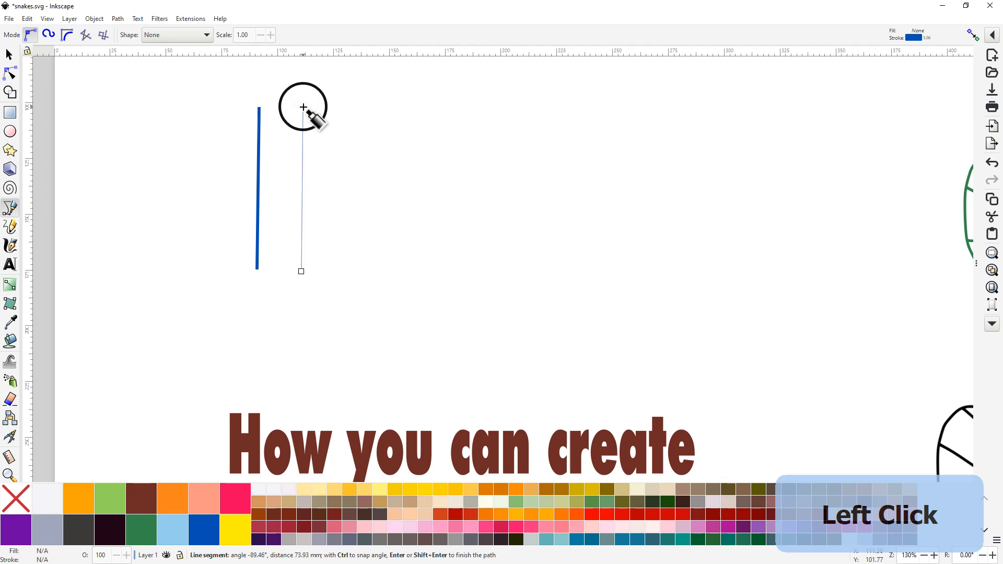
right_click(303, 107)
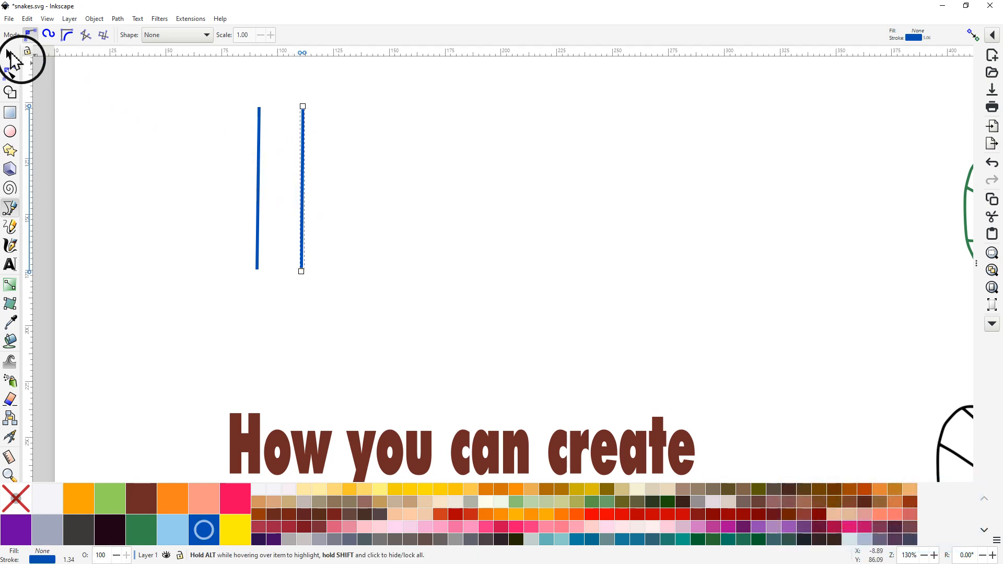
- Select both blue lines and combine them into a single path
click(8, 55)
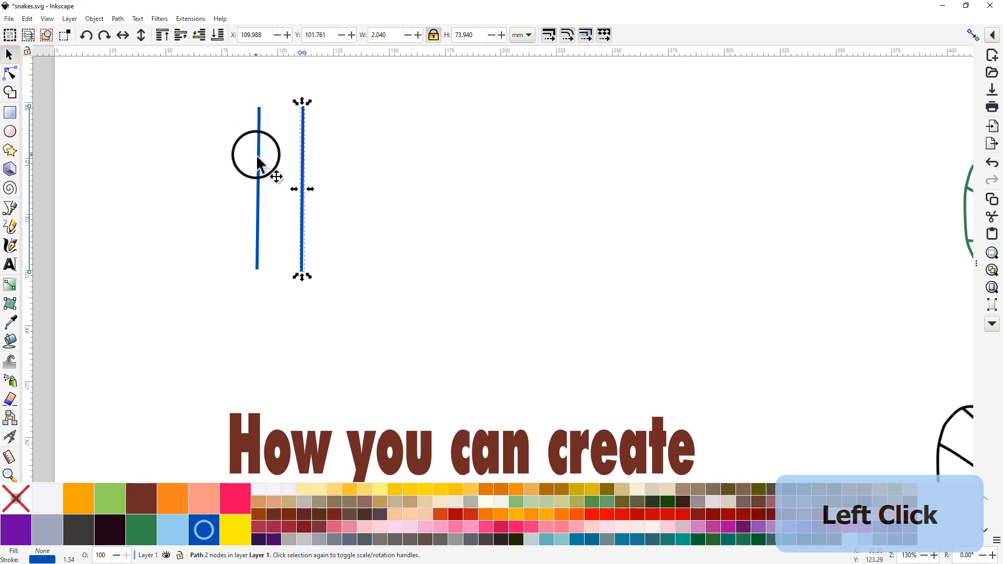
key(shift)
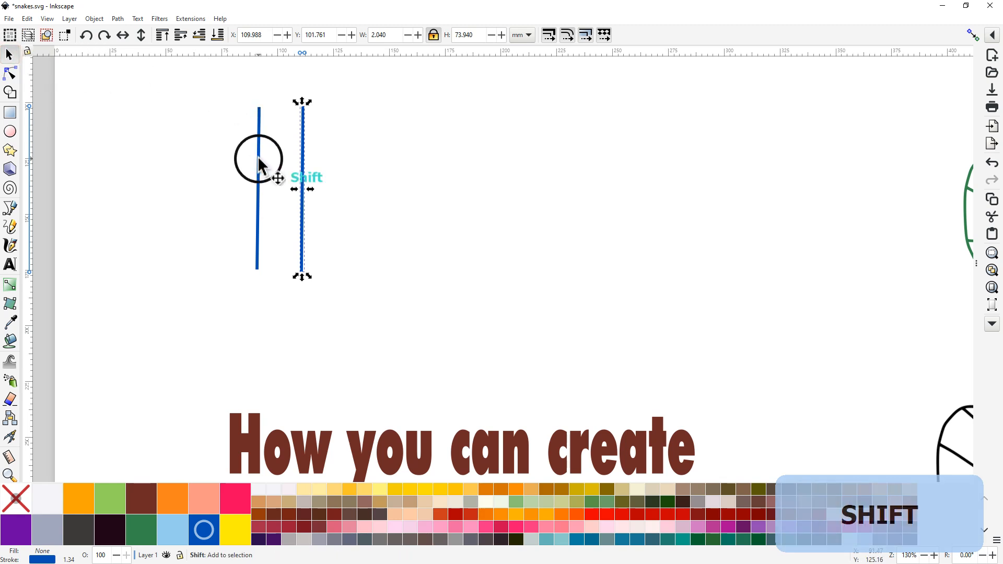
shift+click(260, 161)
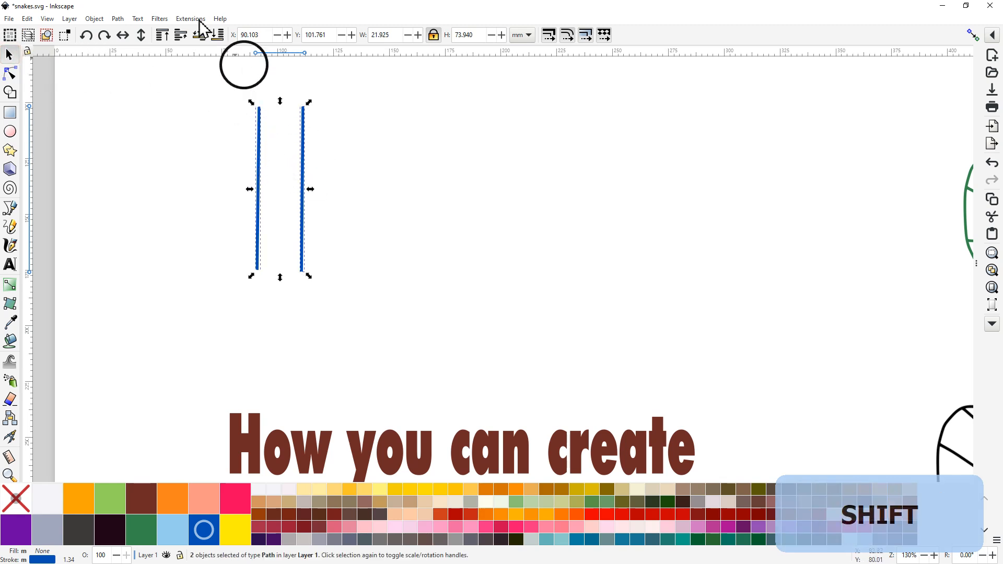
click(117, 19)
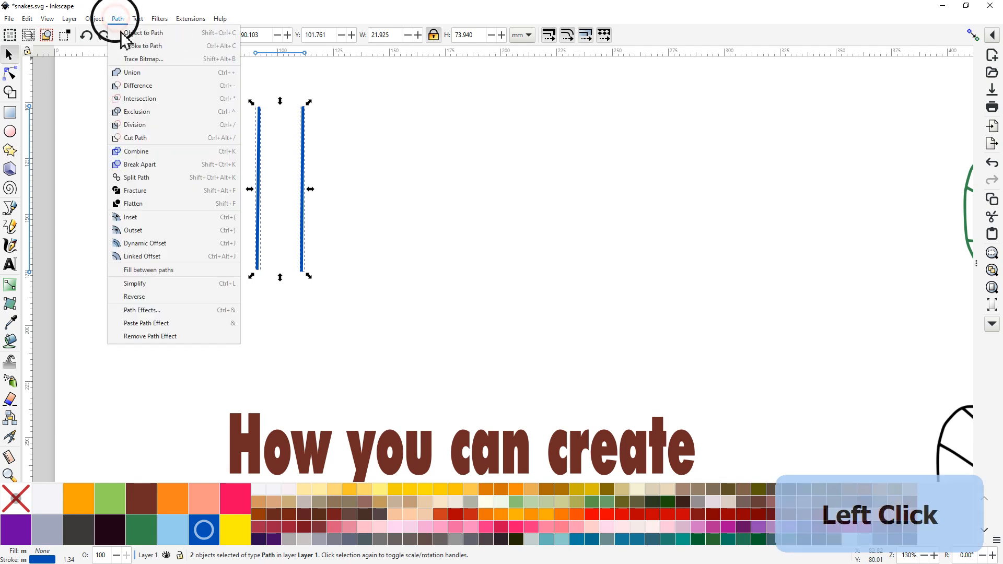
click(139, 152)
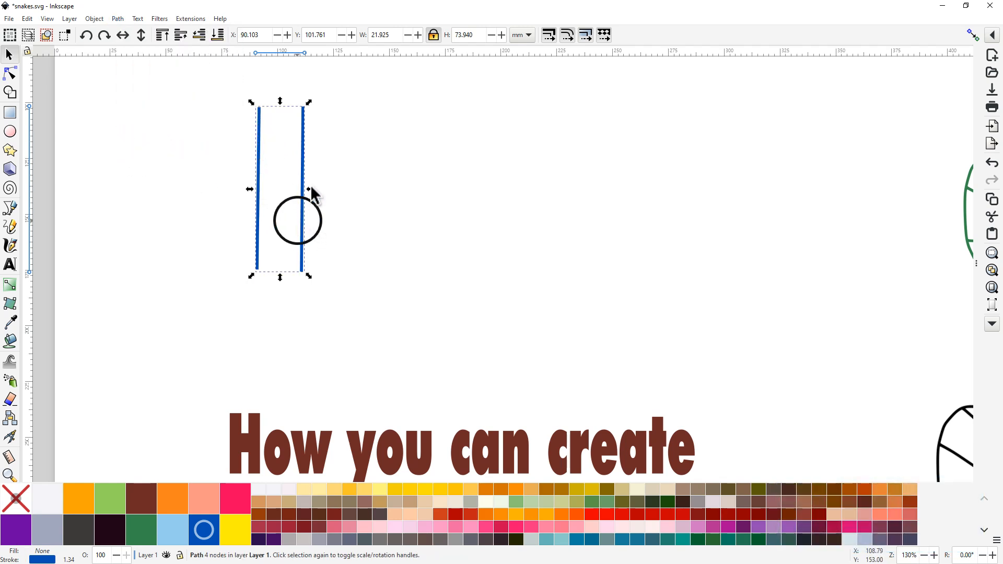
- Preview the combined path as a custom satin column in Ink/Stitch Params and close the dialog without applying
click(190, 19)
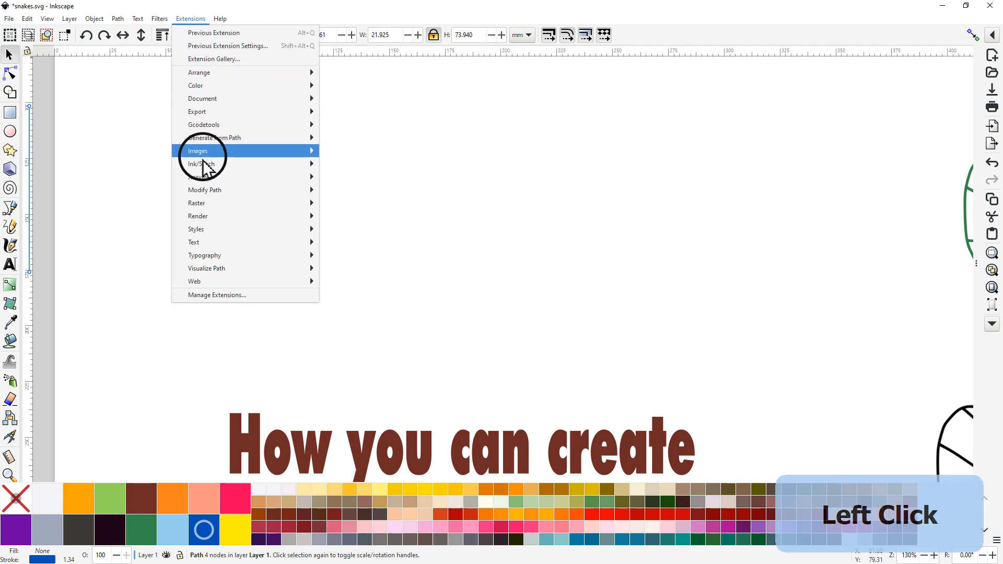
mouse_move(205, 166)
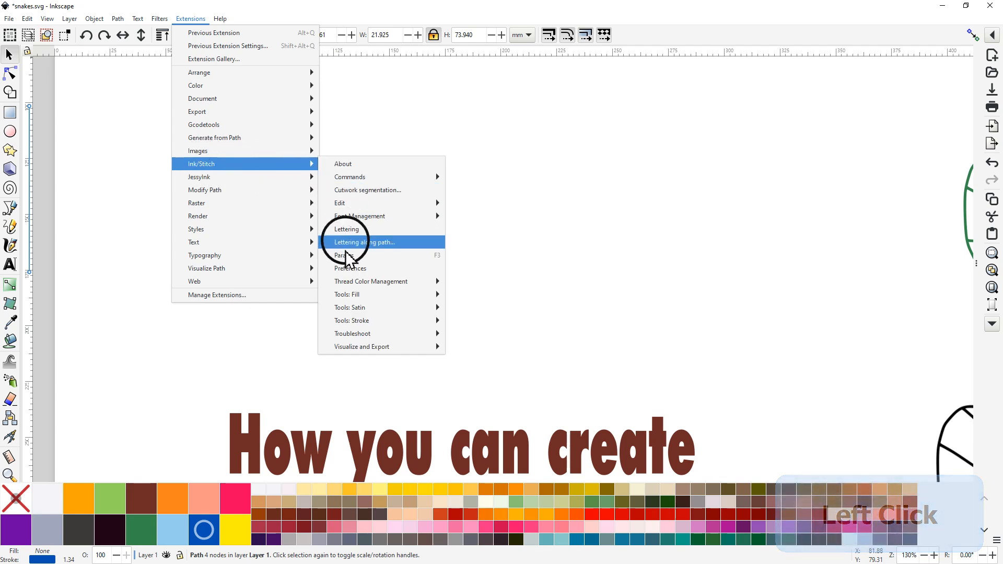
click(345, 256)
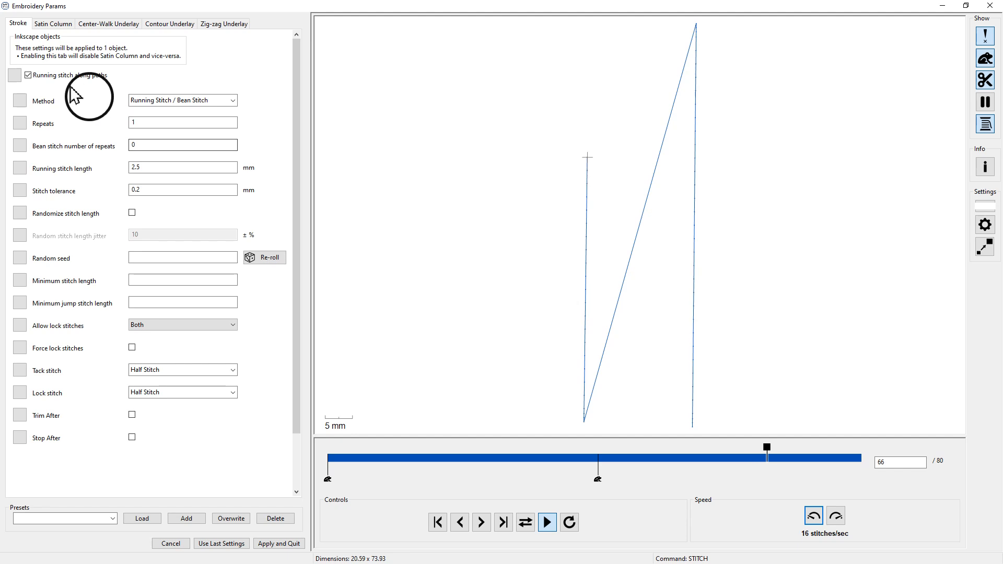
click(53, 24)
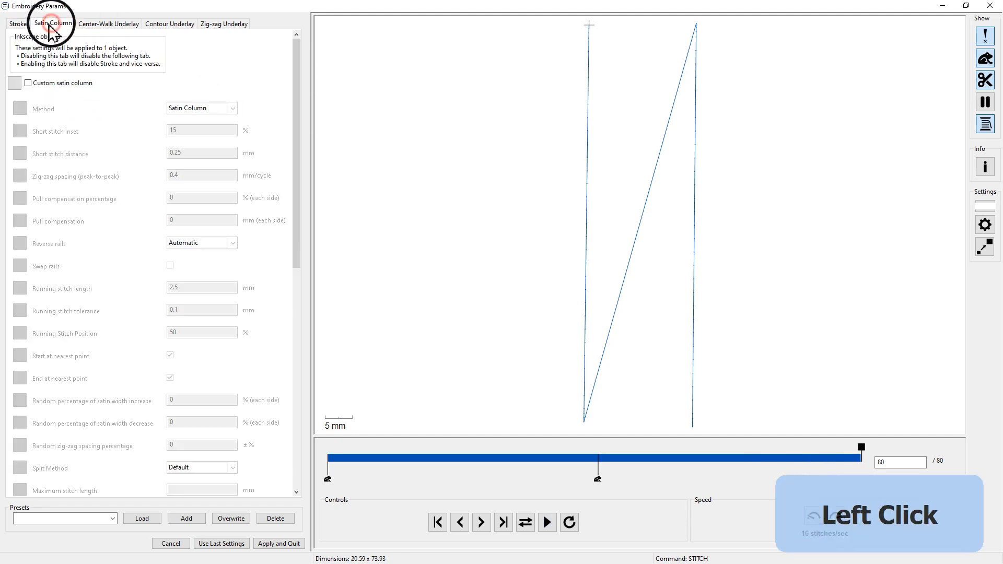
click(28, 84)
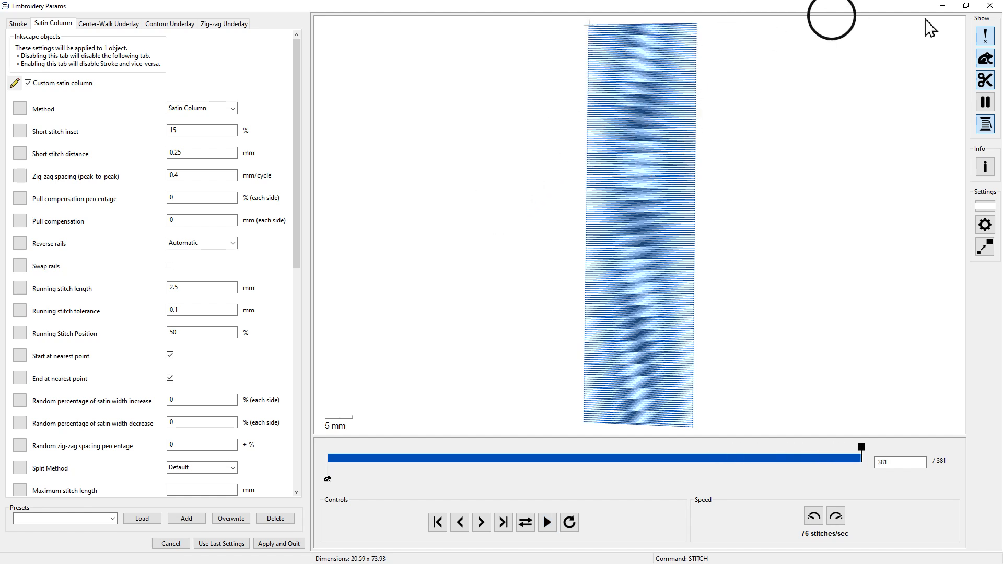
click(990, 5)
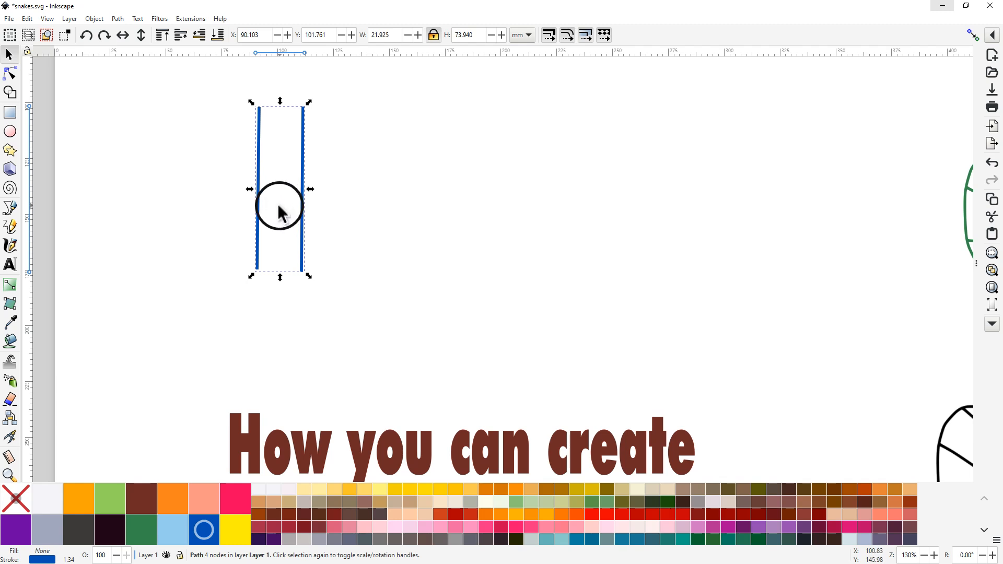
- Draw a third nearly vertical line about 72 mm long to the right of the combined pair of blue lines
middle_click(382, 190)
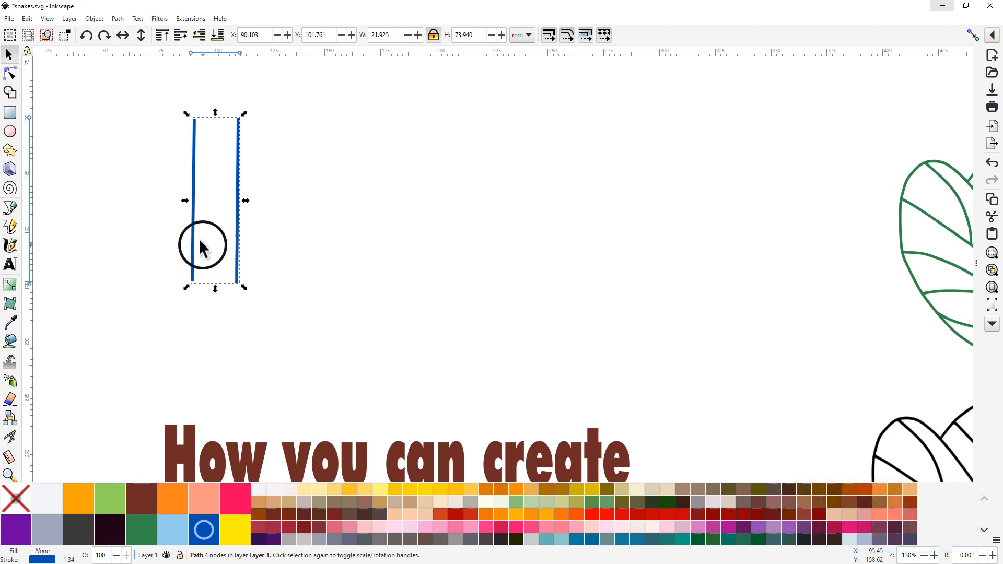
ctrl+scroll(203, 229, up, 1)
ctrl+scroll(217, 220, up, 1)
middle_click(233, 173)
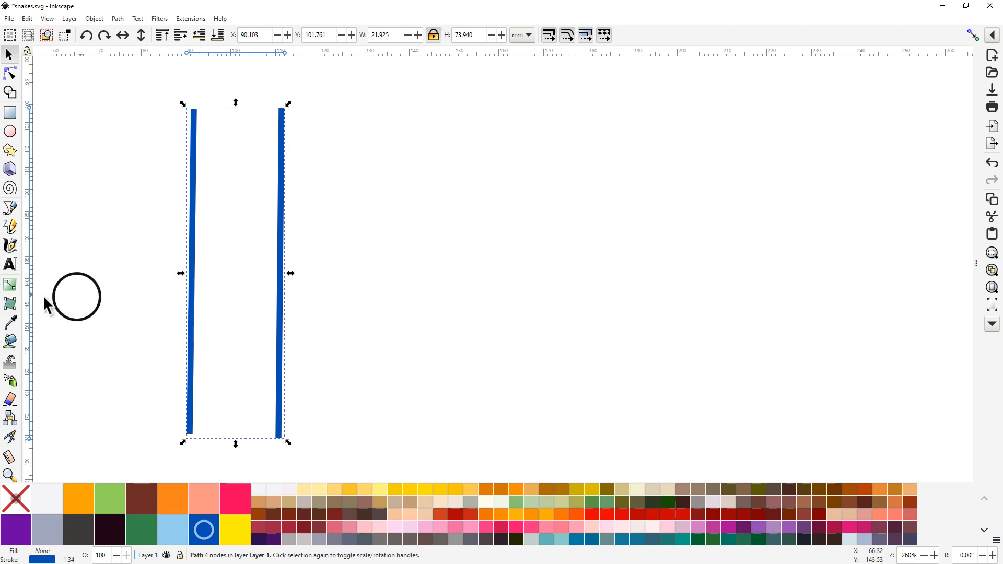
click(10, 210)
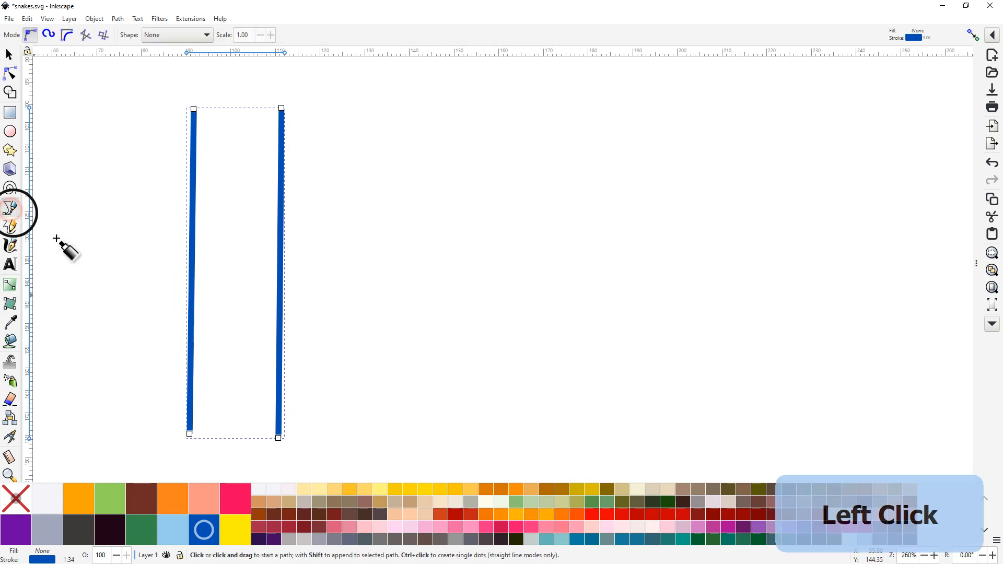
click(435, 432)
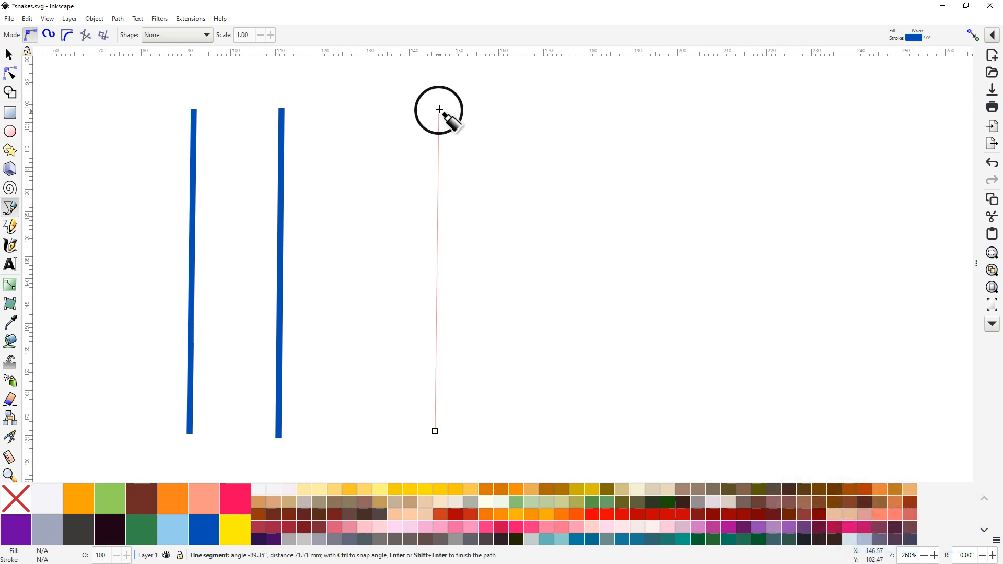
click(439, 109)
right_click(439, 109)
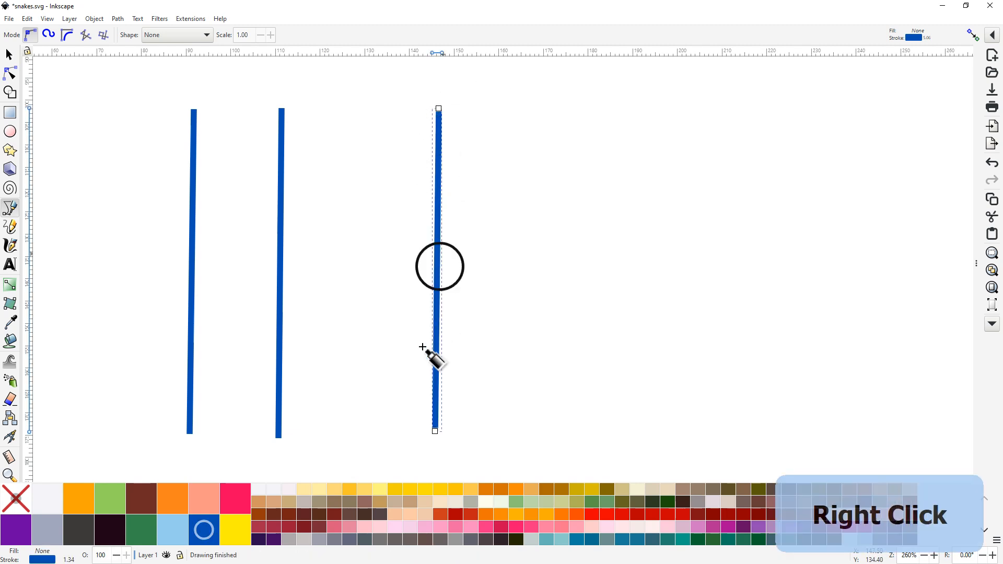
- Set the new line's stroke width to 8 mm
right_click(70, 560)
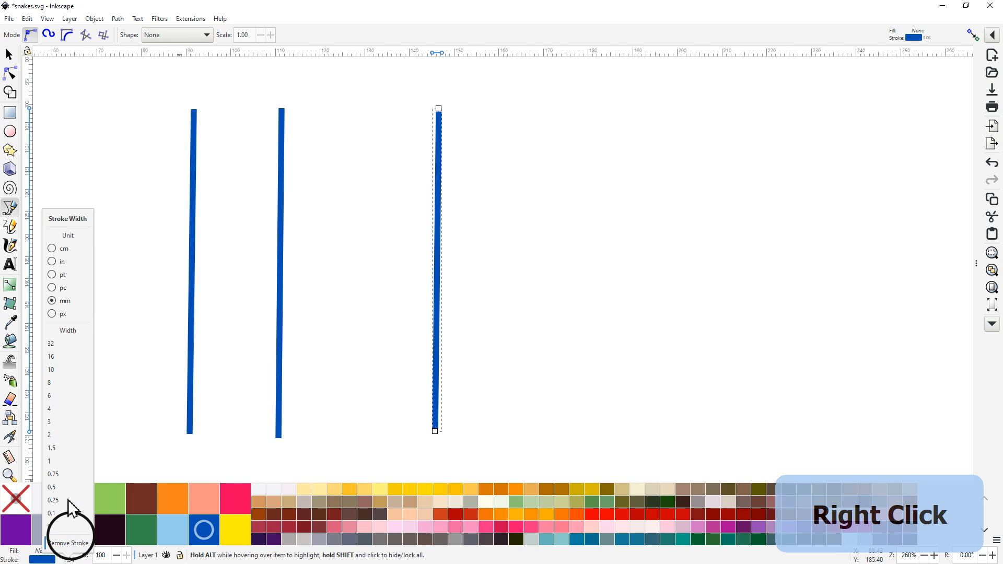
click(66, 409)
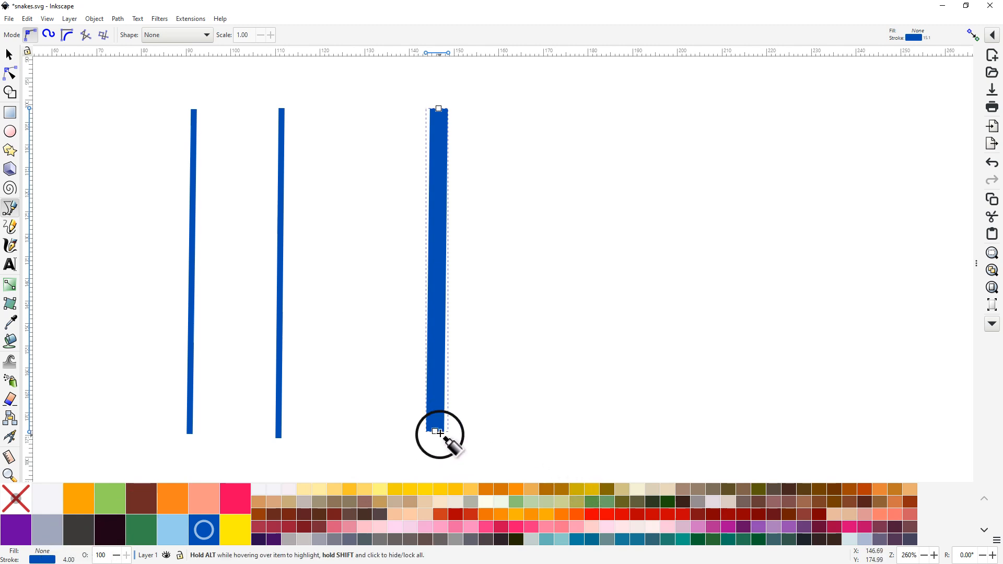
right_click(69, 558)
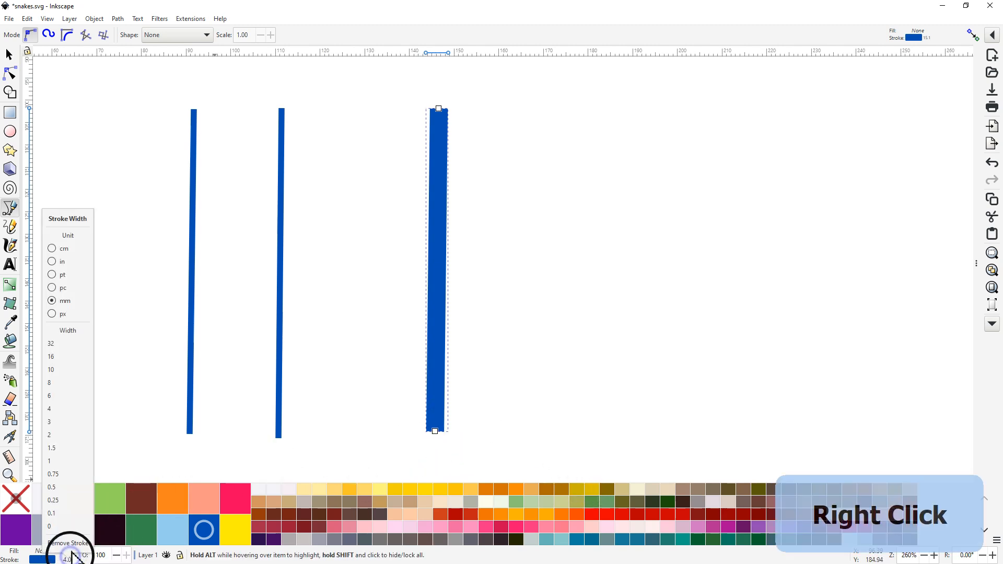
click(67, 386)
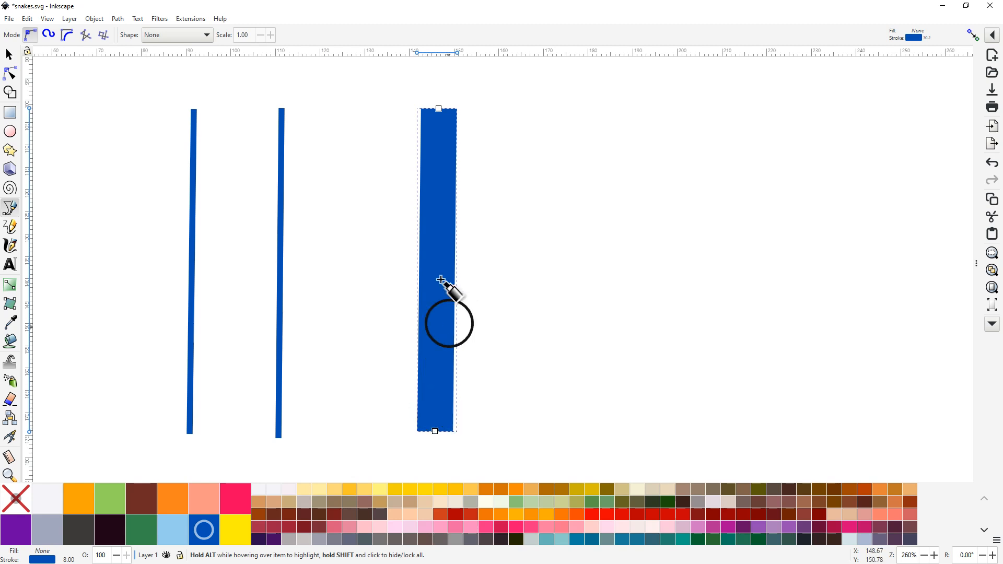
- Open the Fill and Stroke settings and show the stroke style options for the thick line
right_click(67, 560)
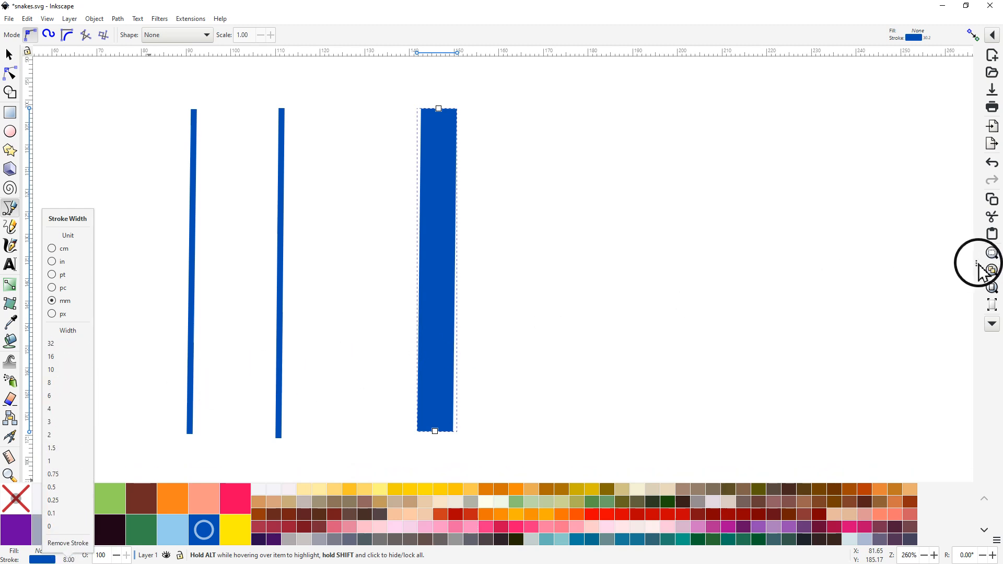
click(117, 152)
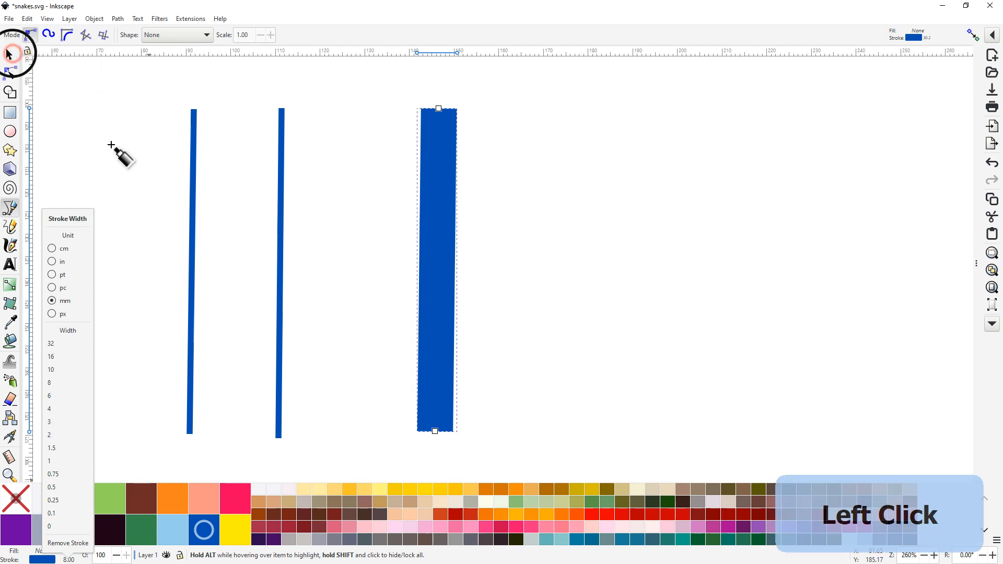
drag(976, 261, 716, 282)
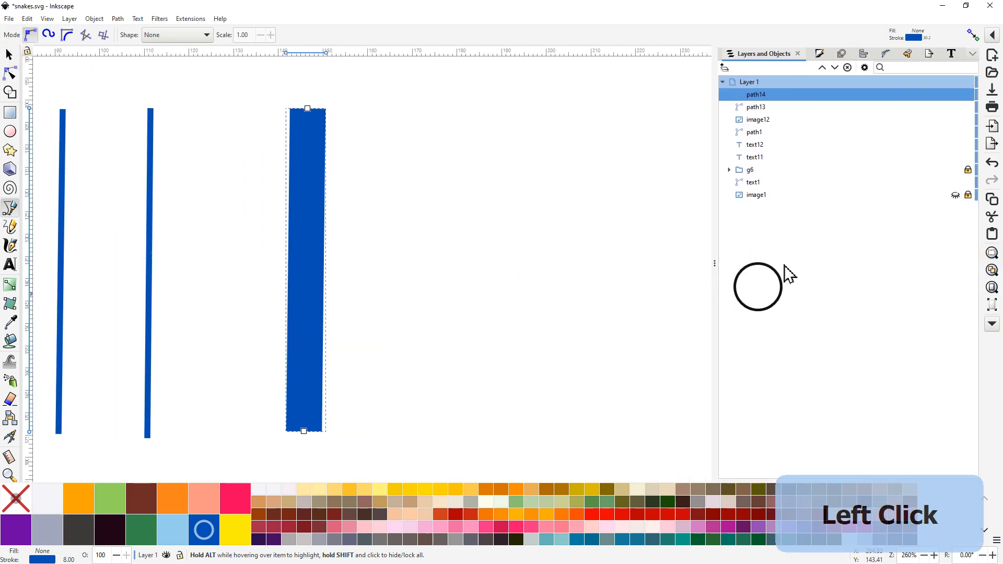
click(820, 55)
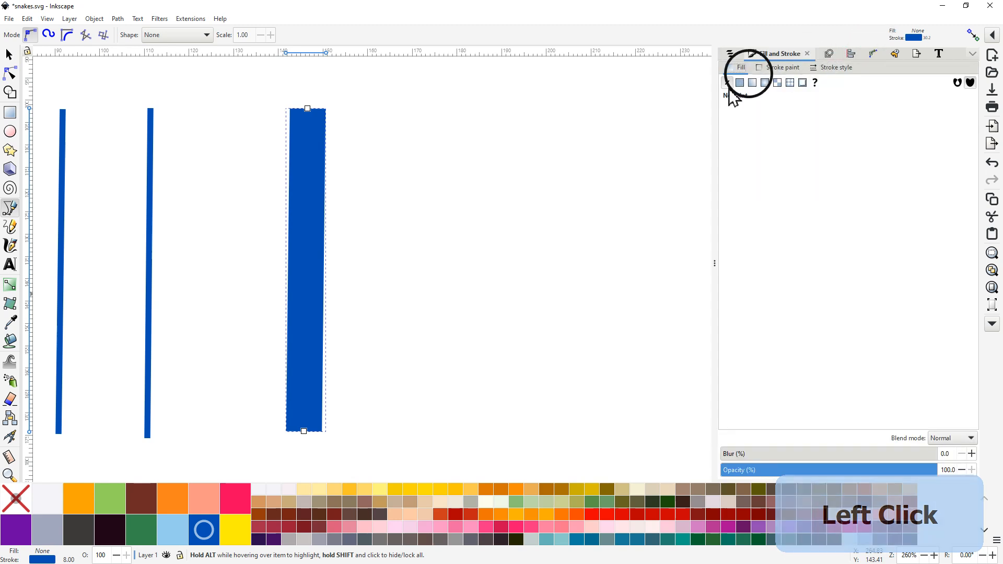
click(823, 69)
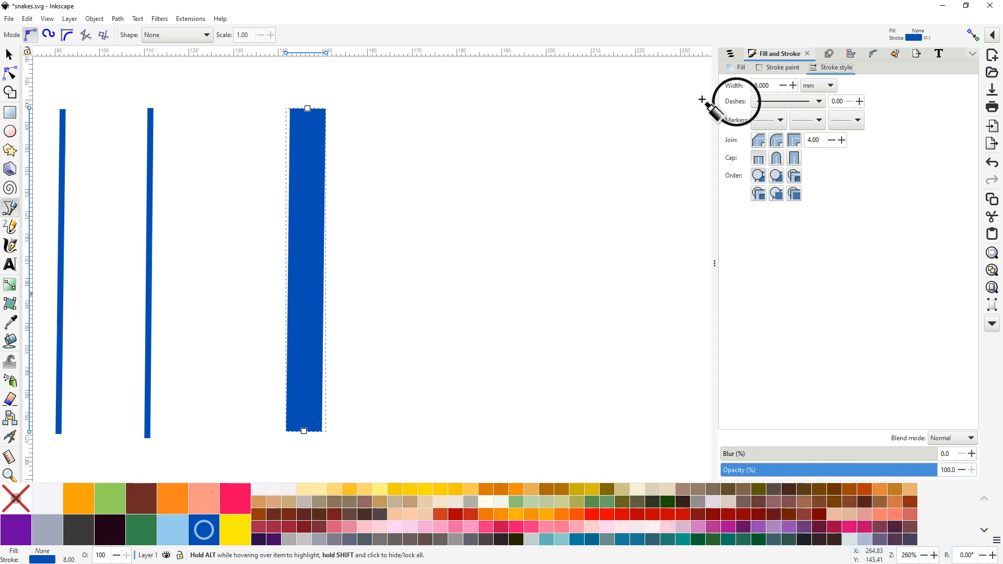
- Convert the thick blue line to a satin column with Ink/Stitch's Convert Line to Satin
click(191, 18)
mouse_move(198, 164)
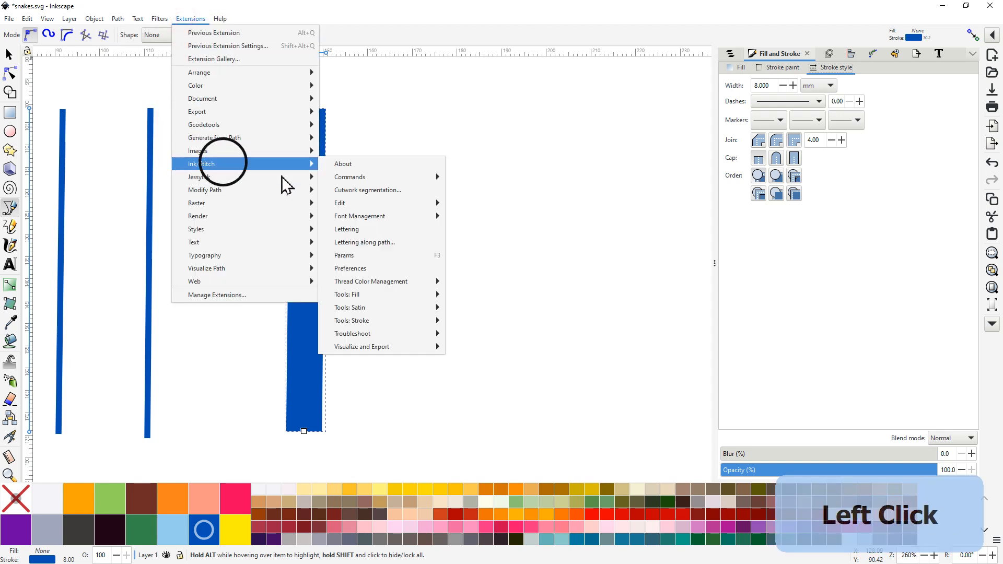
click(347, 257)
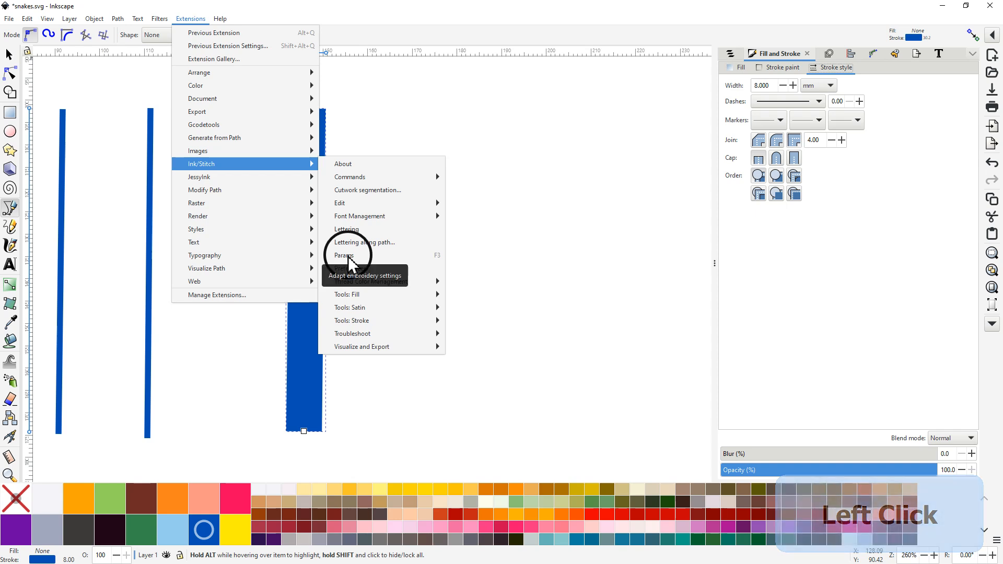
mouse_move(354, 309)
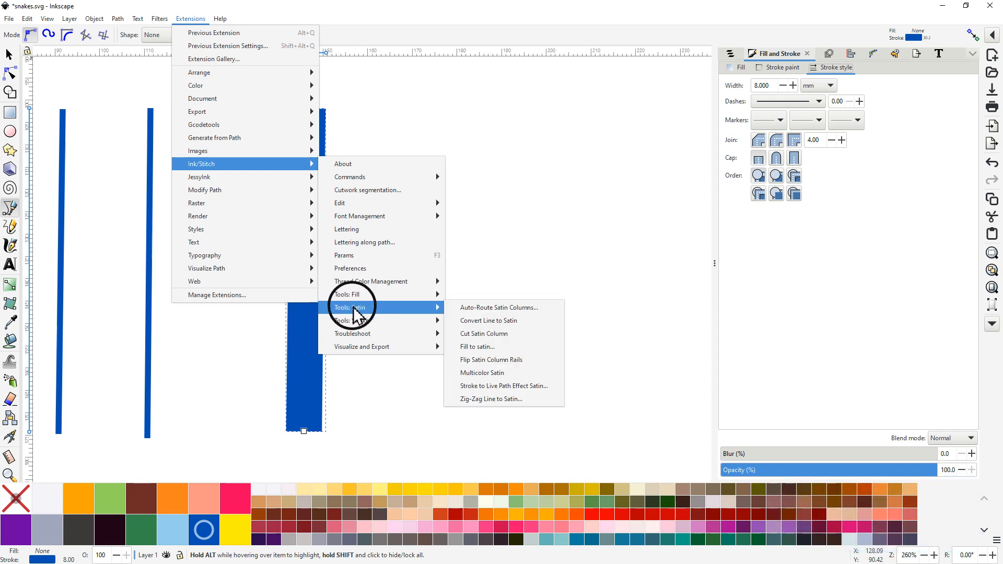
click(494, 321)
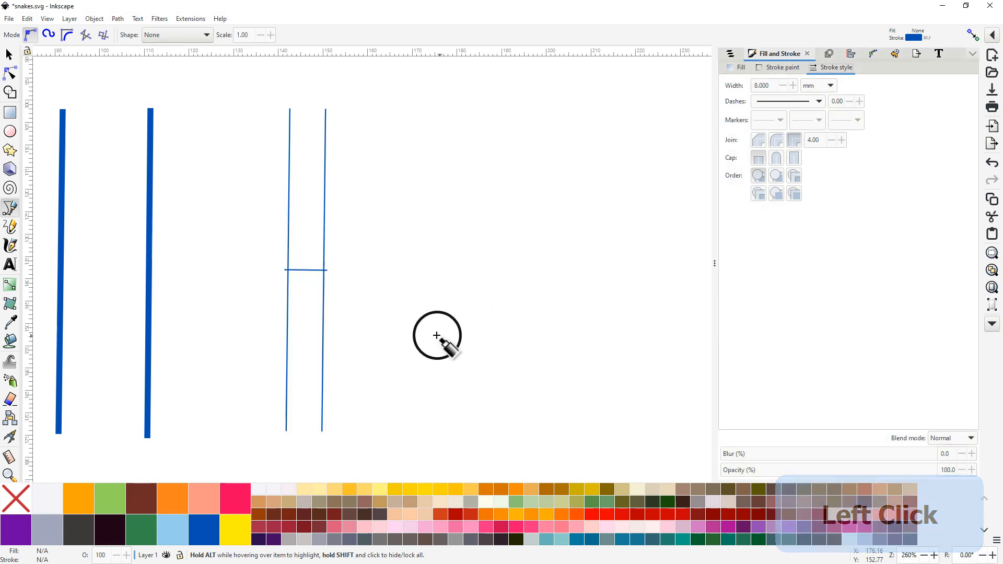
- Select the converted satin column and thicken its stroke to 0.868 mm
drag(356, 298, 451, 293)
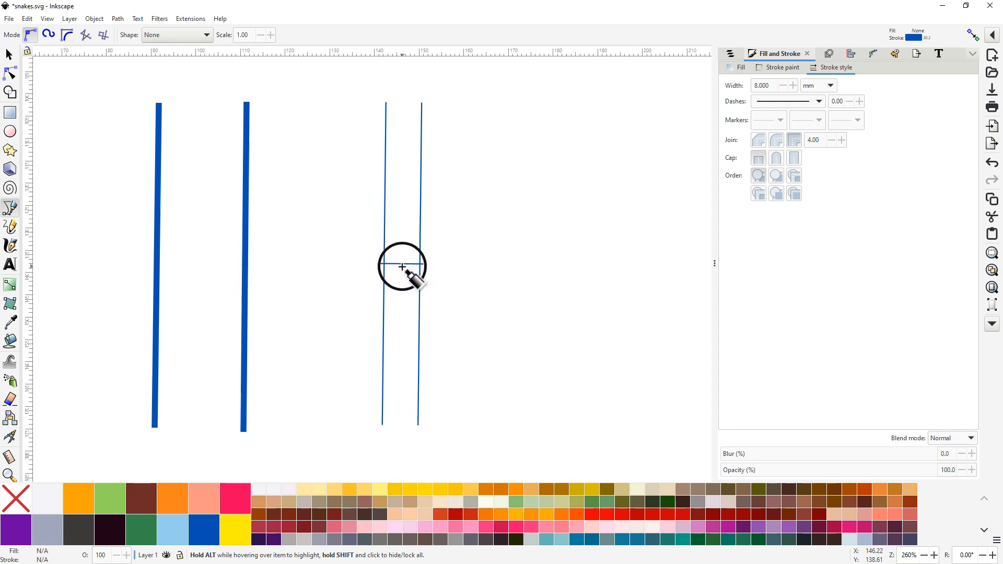
ctrl+scroll(402, 267, up, 4)
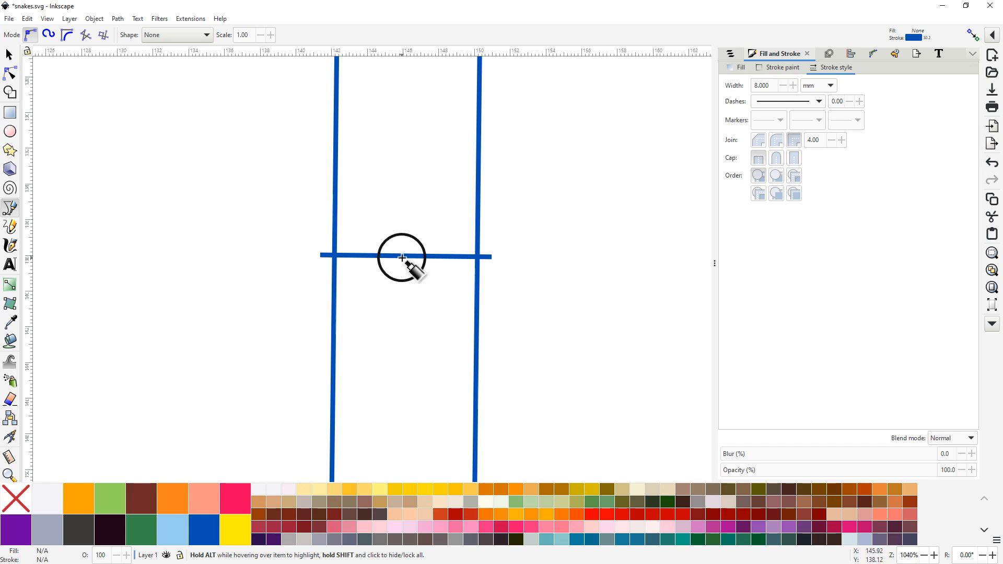
scroll(402, 257, down, 4)
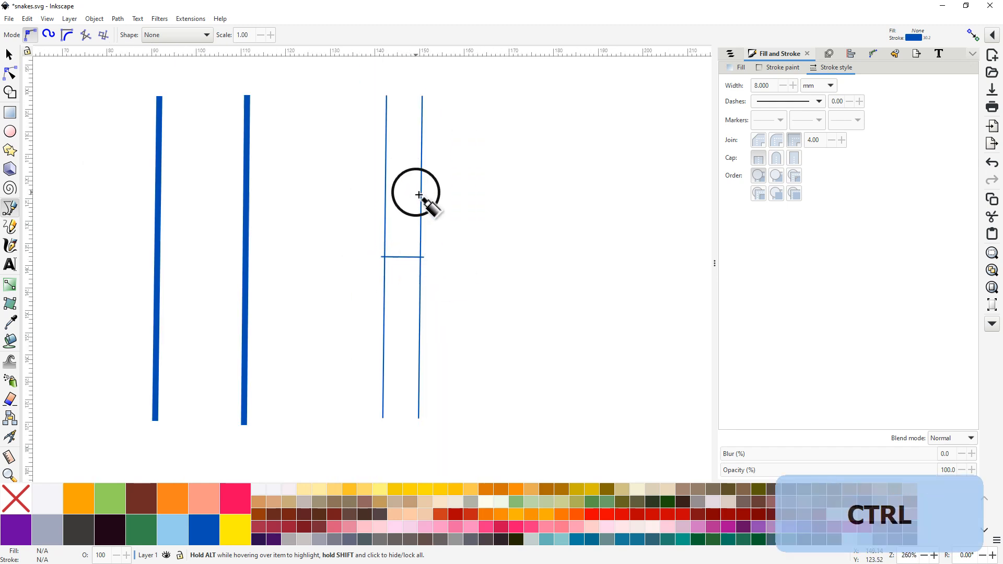
click(9, 54)
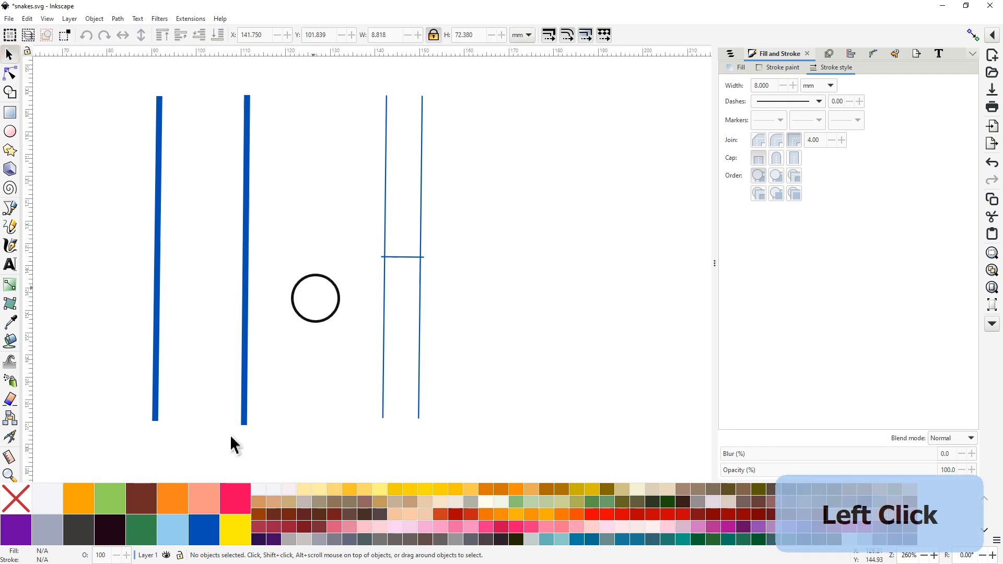
click(402, 257)
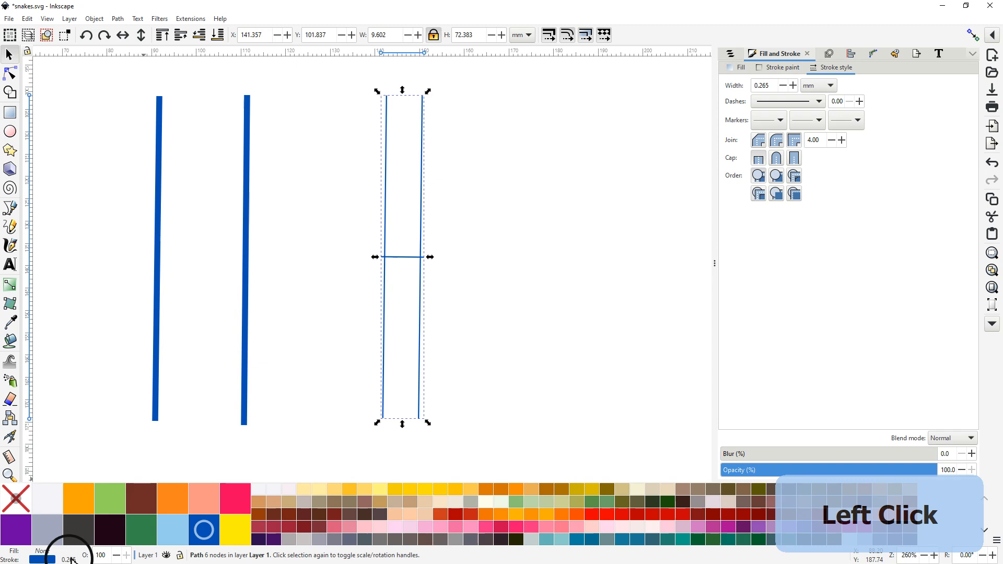
drag(70, 559, 67, 544)
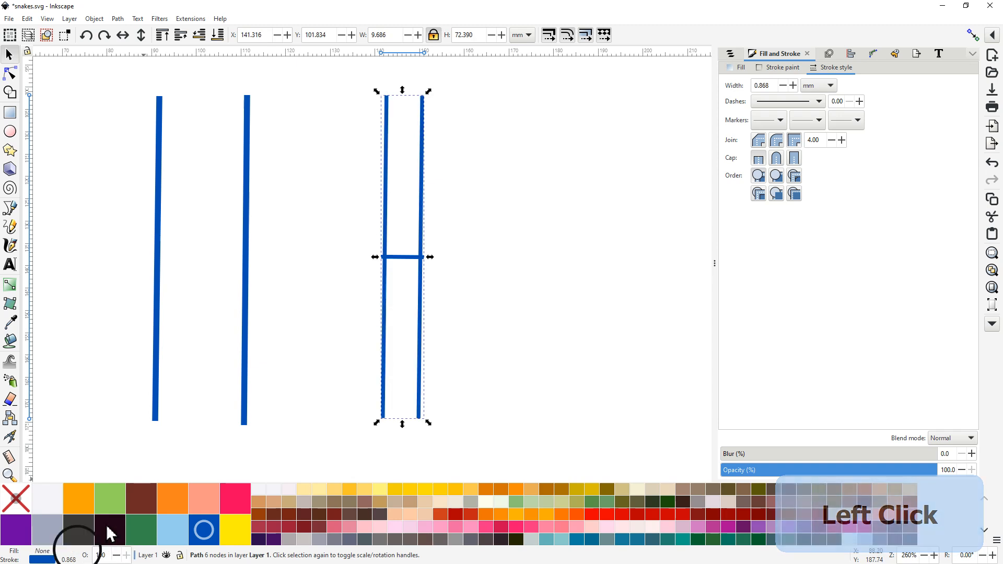
- Duplicate the converted satin column and place the copy about 24 mm to the right of the original
right_click(421, 226)
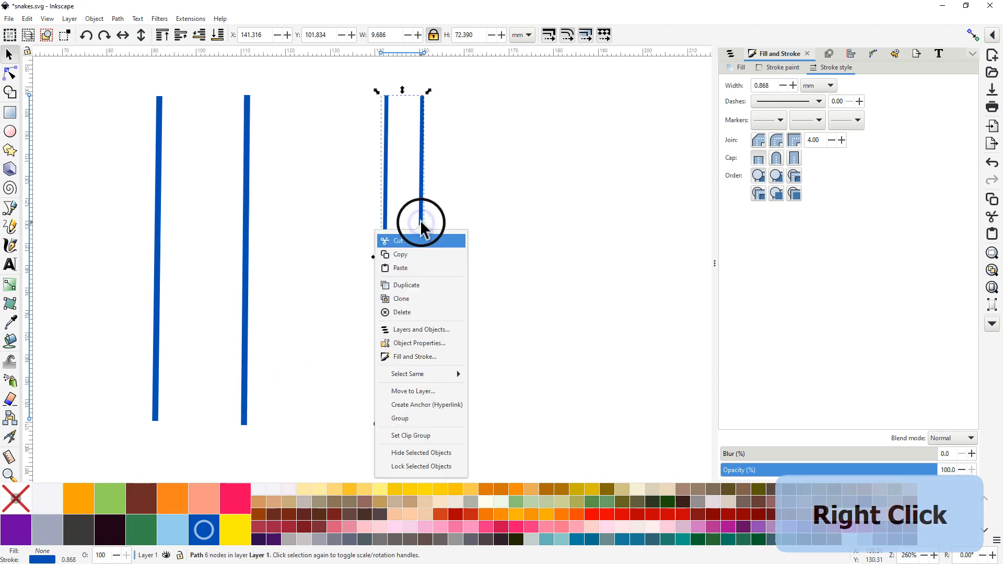
click(416, 288)
drag(421, 228, 534, 237)
drag(604, 269, 378, 261)
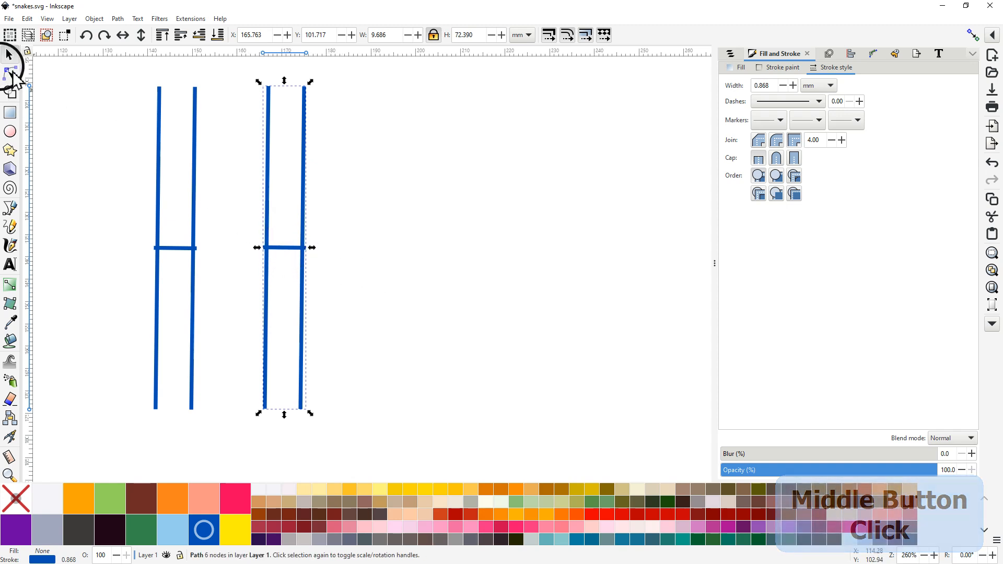
- Tilt the copy's rung by moving its left node up to about Y 120 mm and its right node down to about Y 154 mm
click(10, 73)
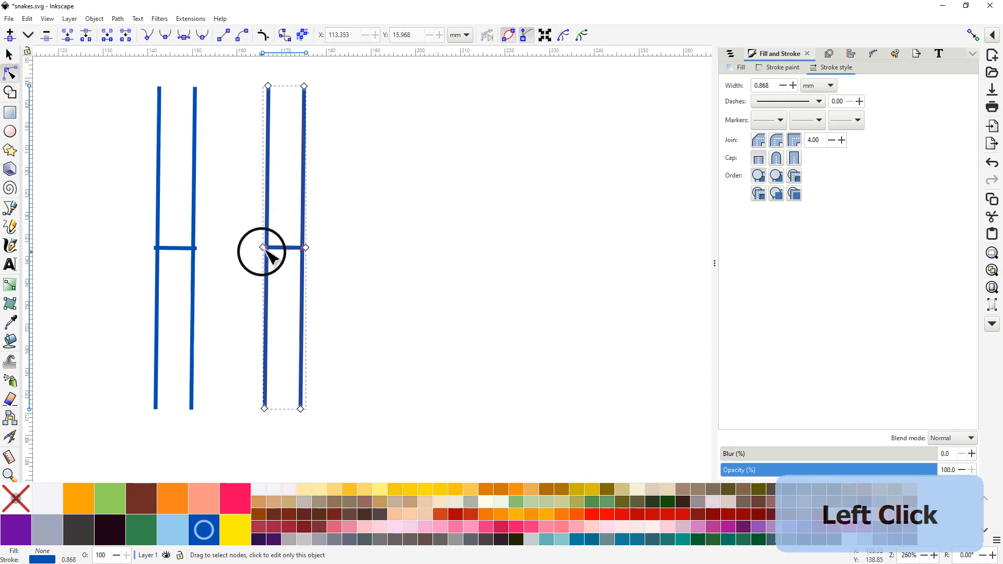
drag(265, 250, 257, 168)
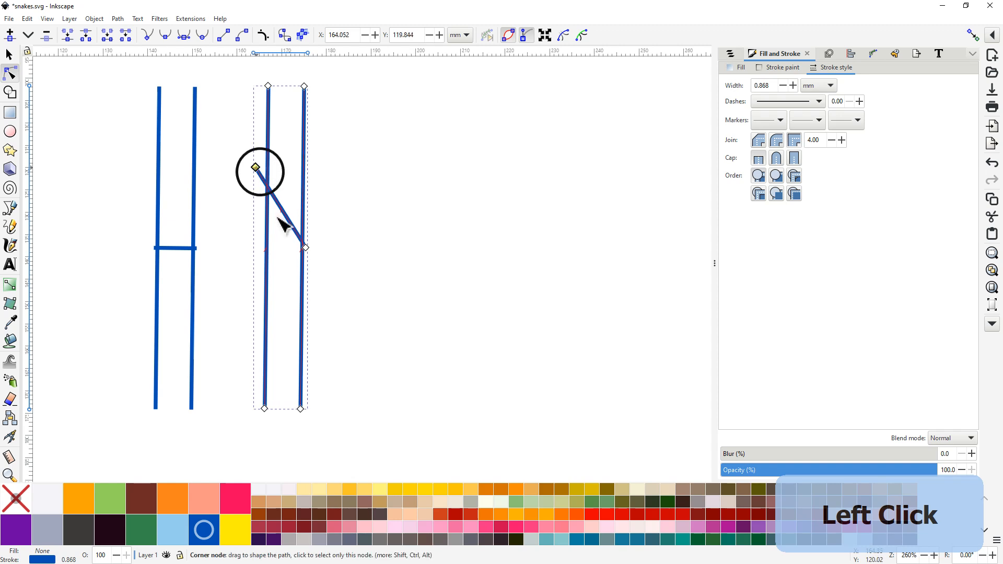
drag(305, 248, 322, 324)
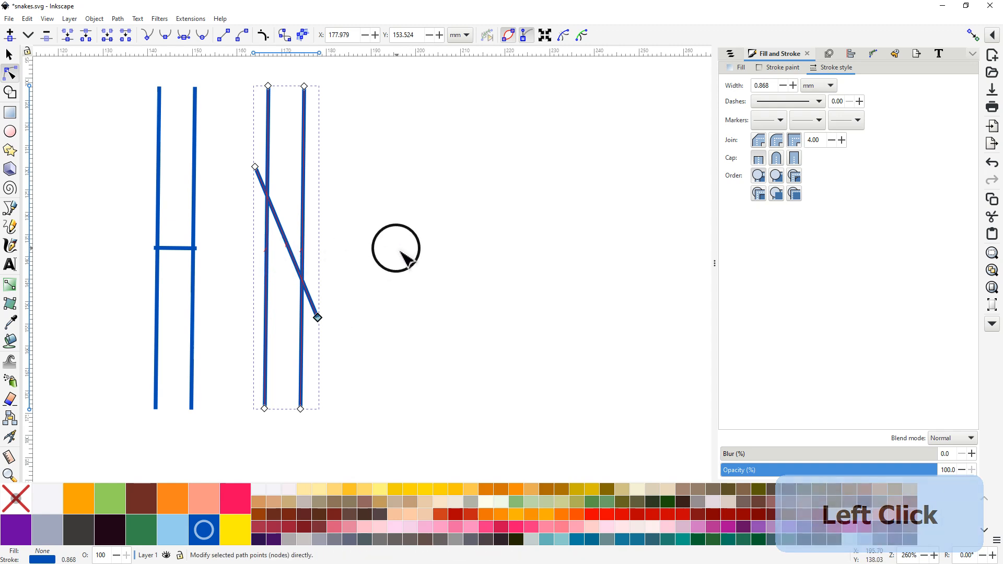
- Select both satin columns, preview their stitches in the Ink/Stitch Simulator to compare the straight and tilted rungs, and close the preview
scroll(420, 271, down, 1)
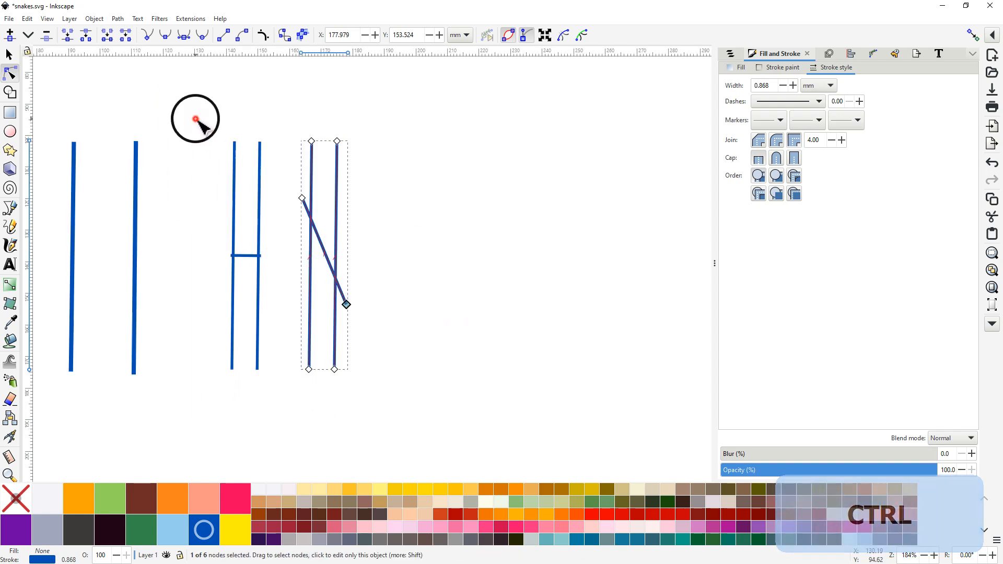
drag(196, 120, 413, 416)
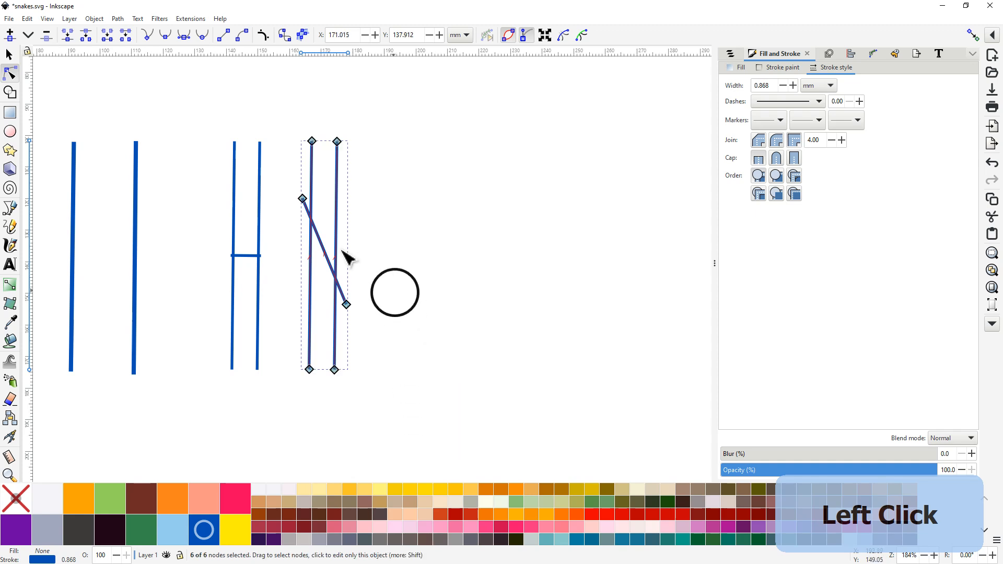
shift+click(234, 177)
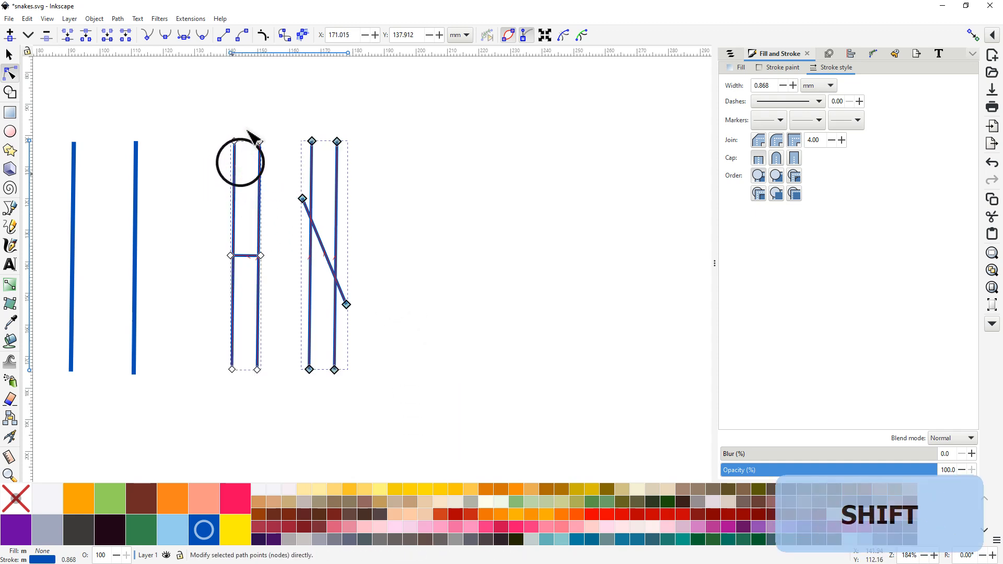
click(196, 20)
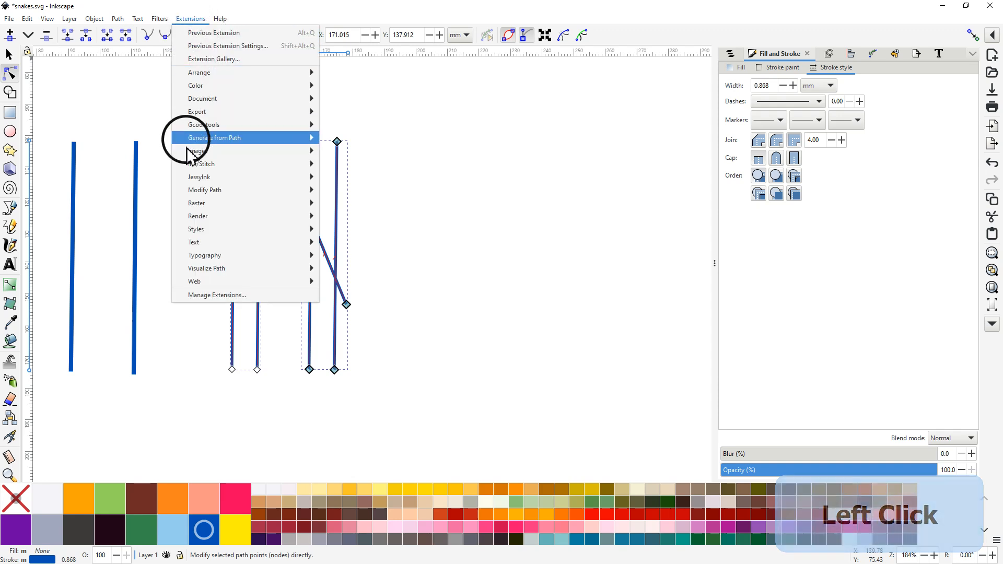
mouse_move(198, 164)
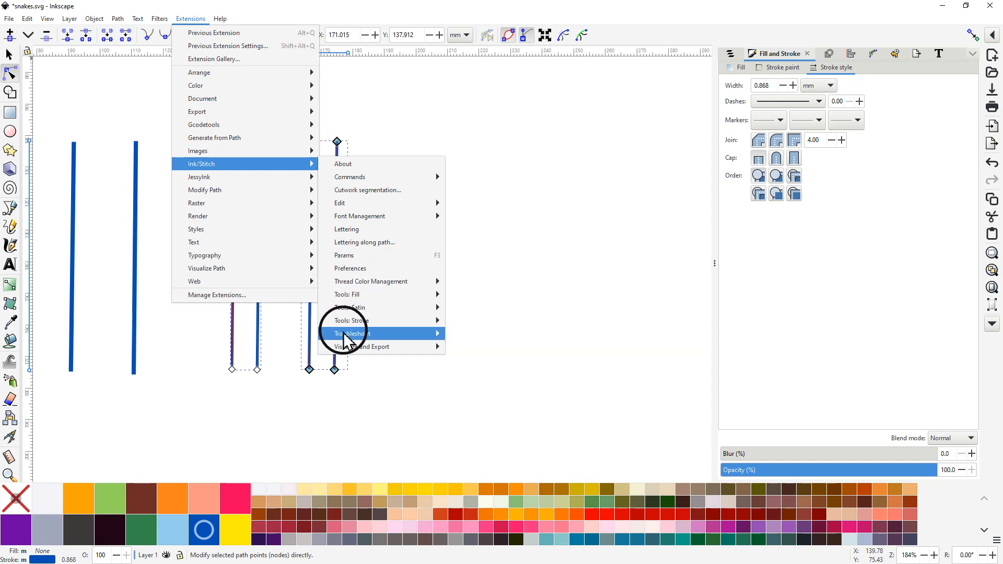
mouse_move(351, 347)
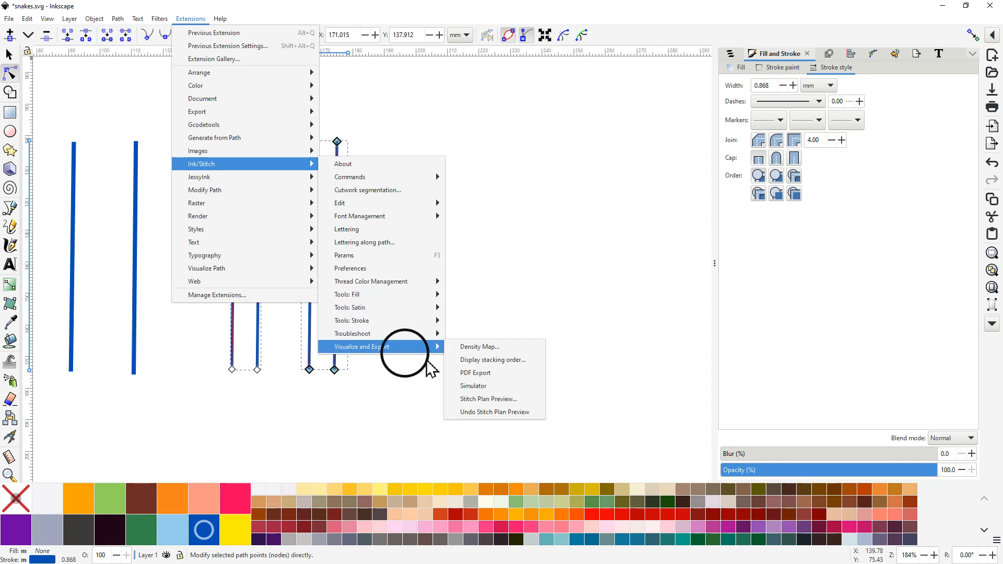
click(479, 387)
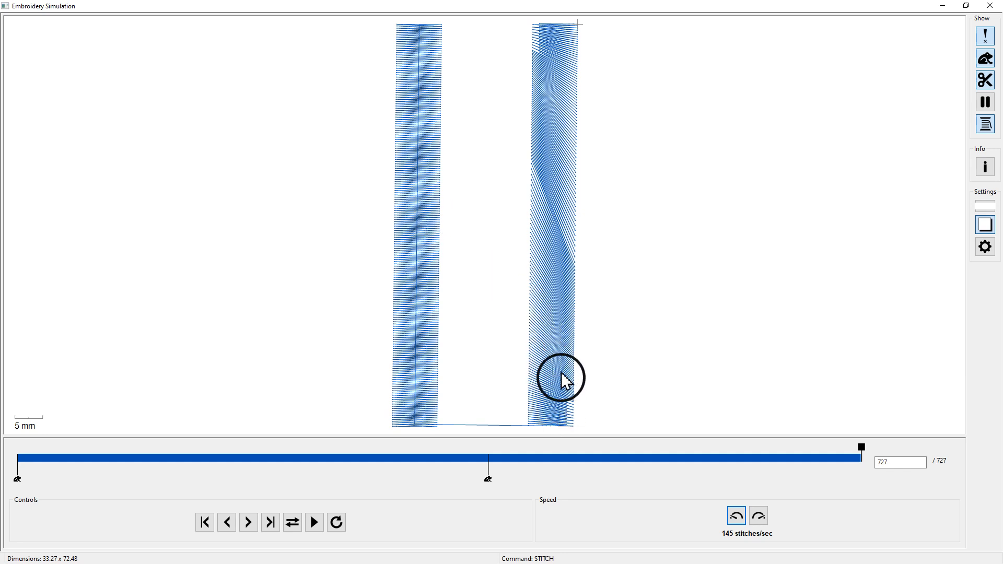
click(564, 104)
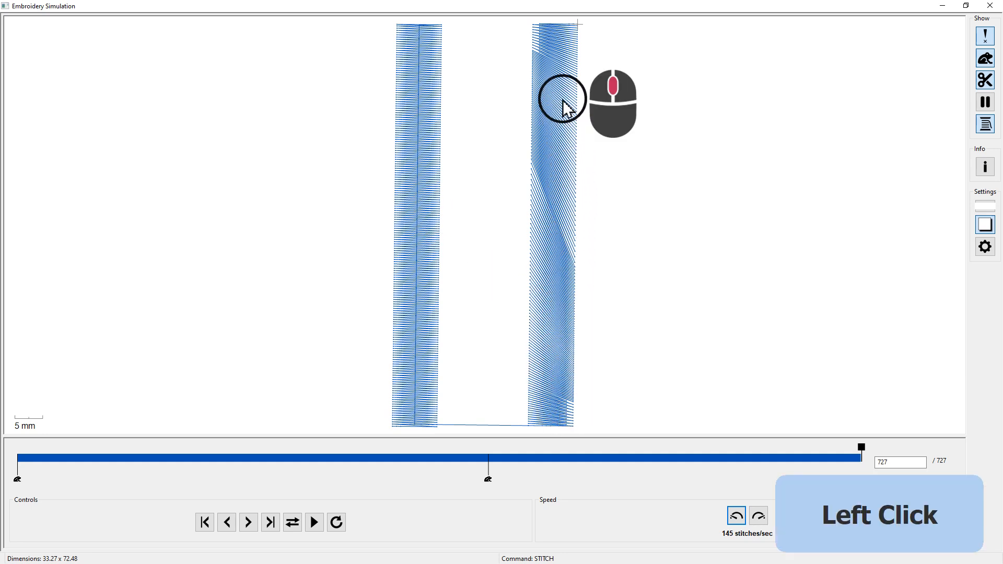
middle_click(562, 119)
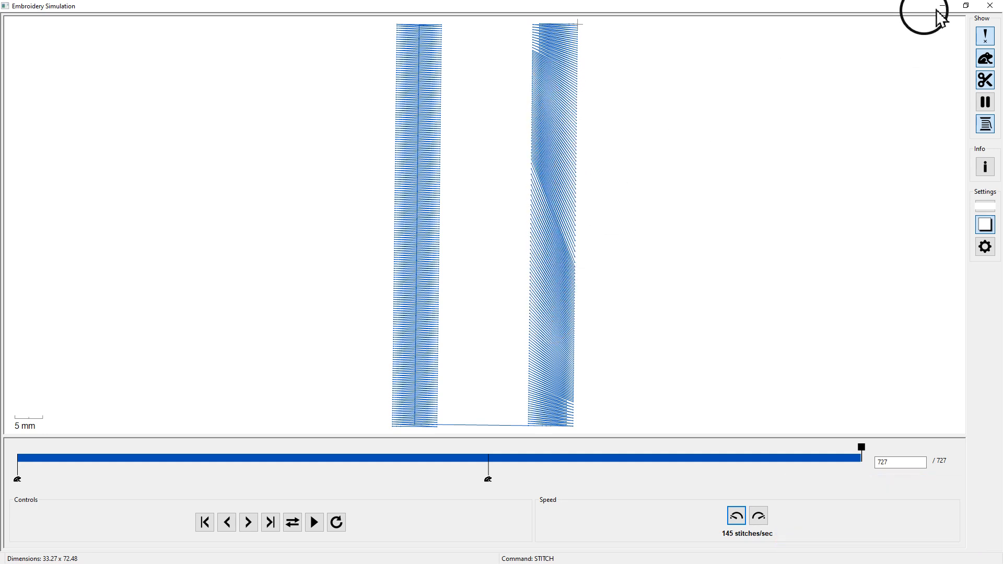
click(993, 7)
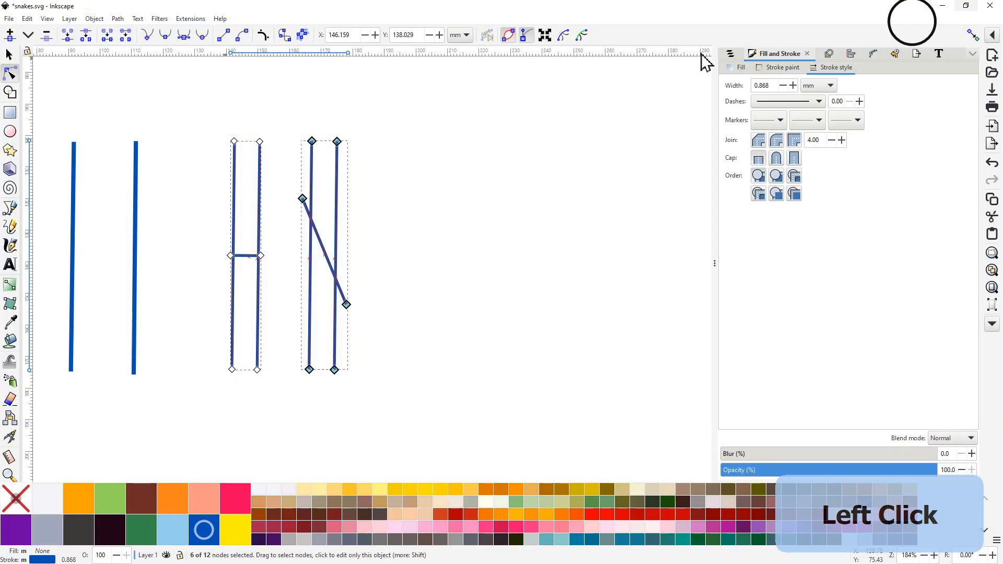
- Delete the tilted rung from the duplicated satin column by removing both of its end nodes
click(303, 198)
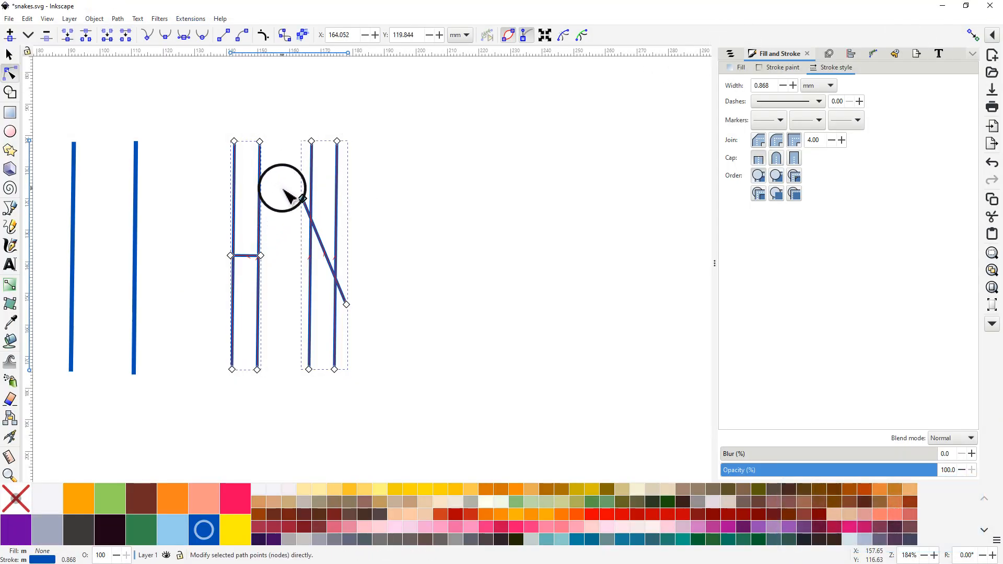
drag(280, 187, 366, 320)
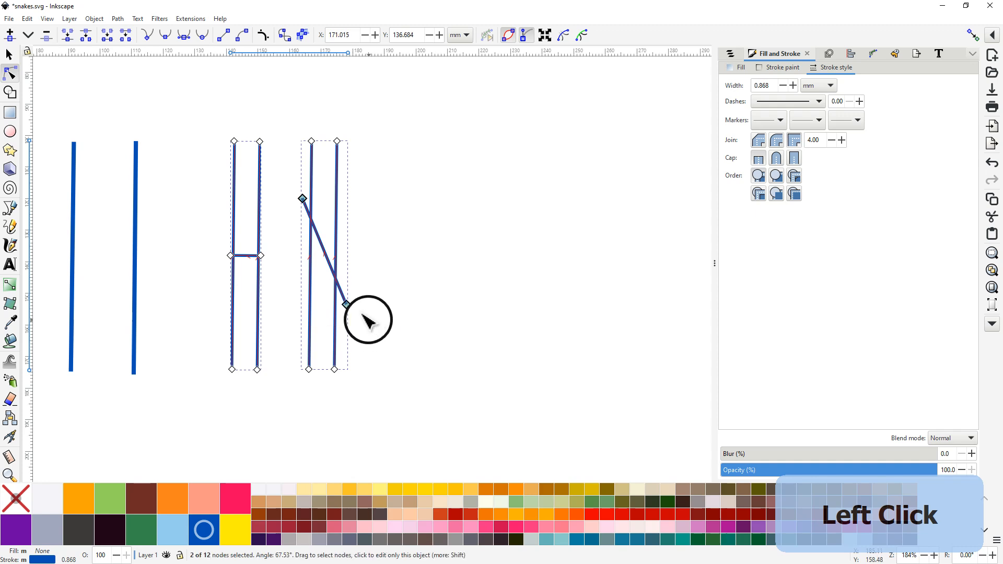
click(46, 35)
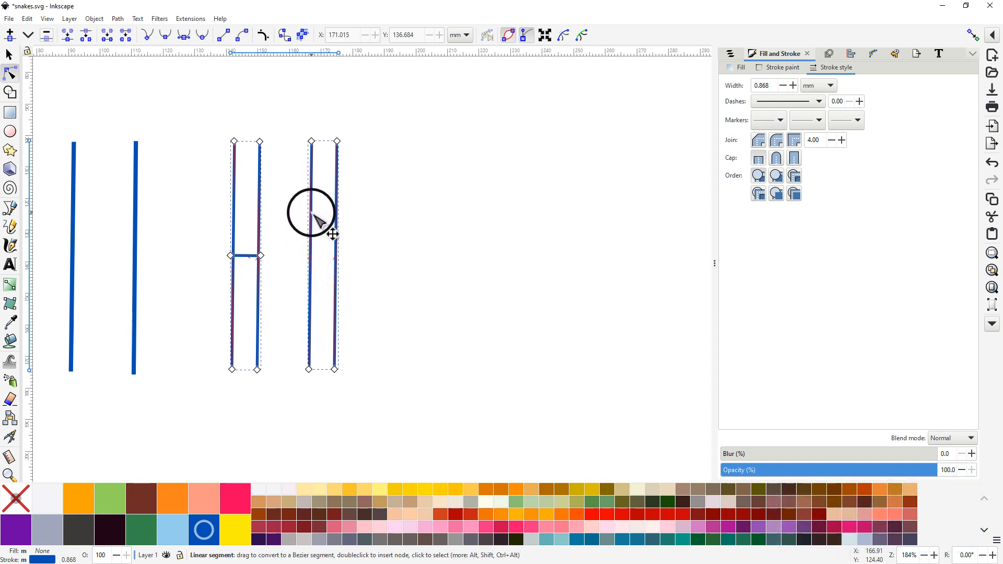
- Add a node on the copy's left rail at about Y 126 mm and one on its right rail at about Y 150 mm
scroll(312, 226, up, 3)
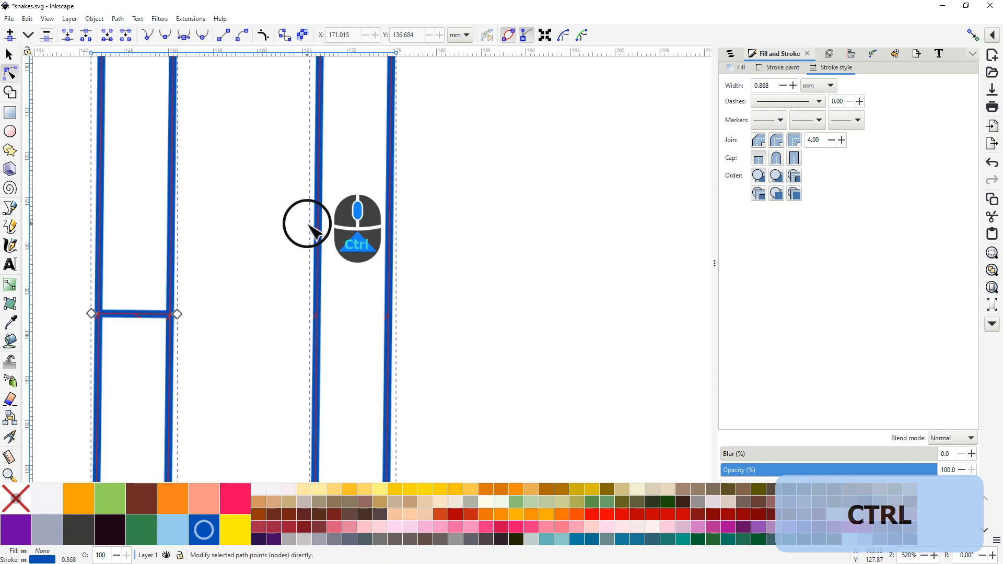
click(318, 206)
click(318, 206)
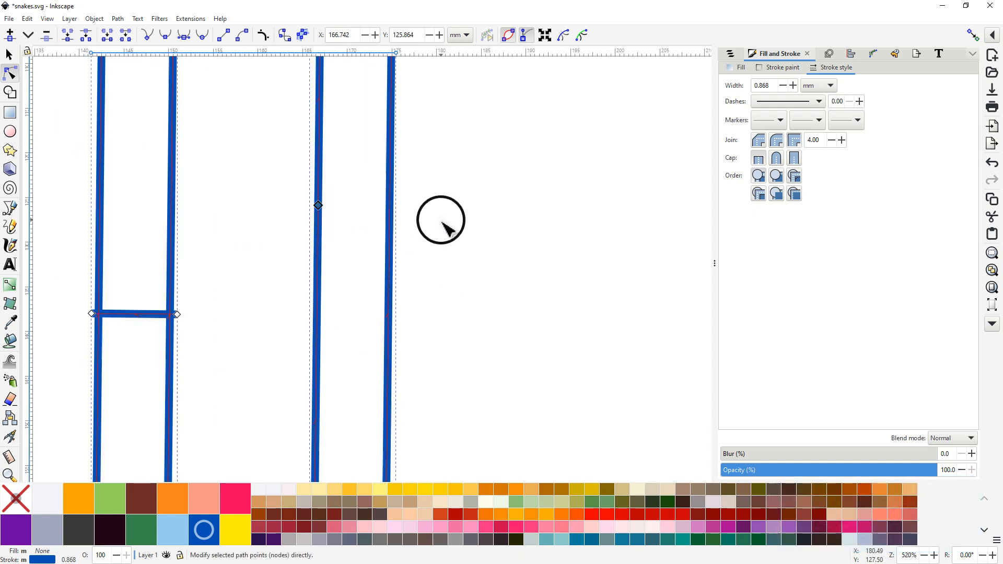
scroll(442, 230, down, 6)
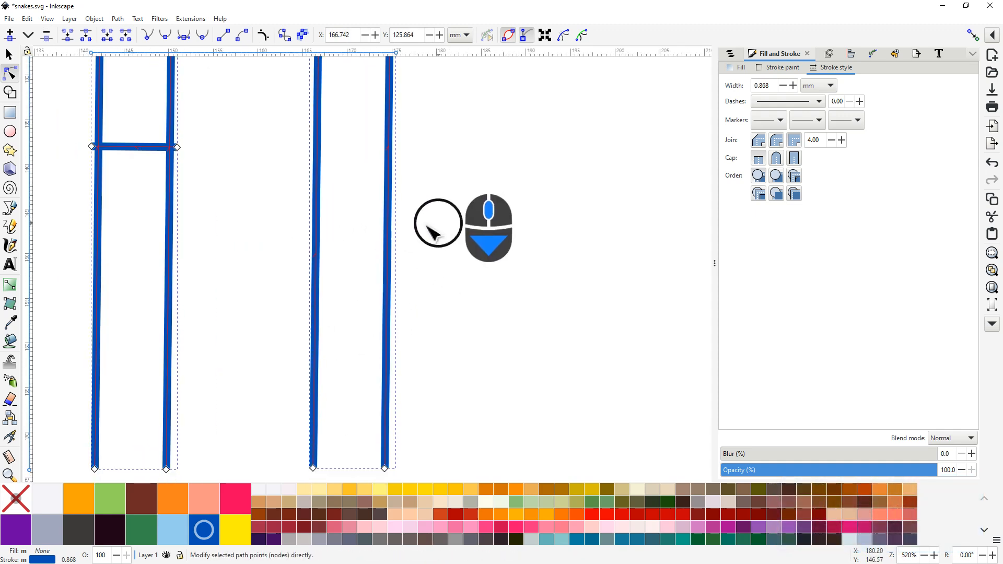
click(387, 252)
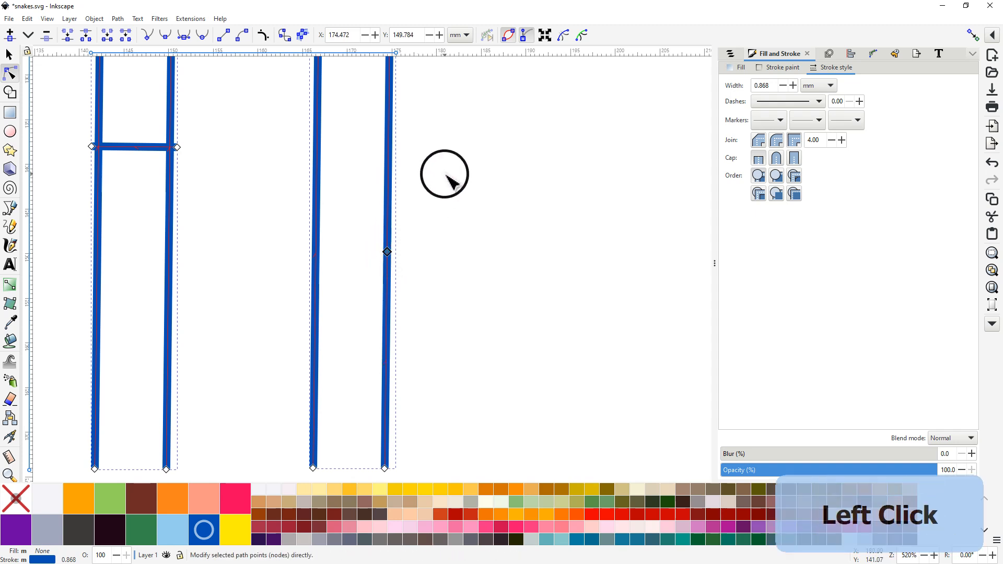
- Simulate both satin columns in Ink/Stitch to examine how the copy's unevenly placed rail nodes affect the stitch direction, and close the simulation
middle_click(450, 222)
middle_click(455, 253)
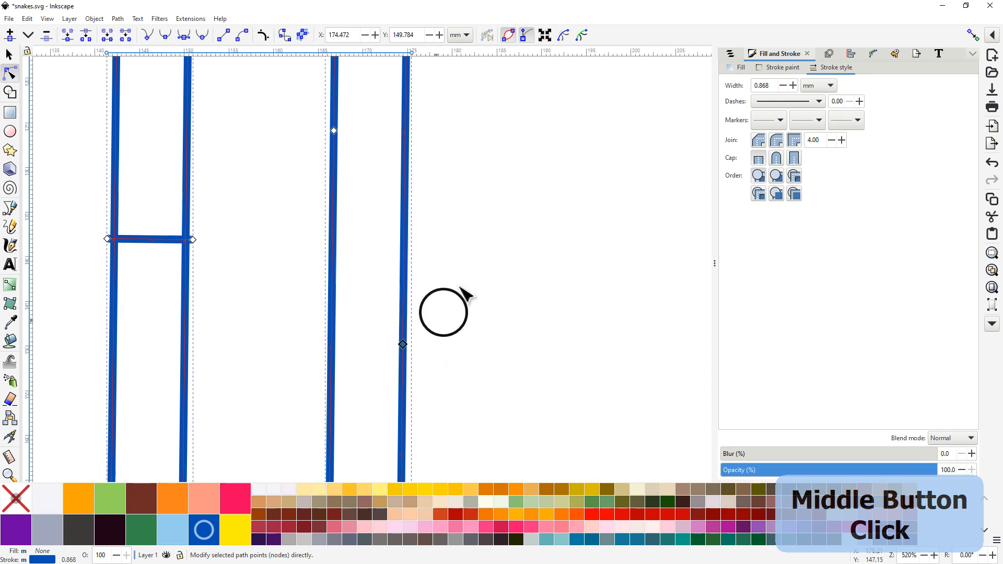
ctrl+scroll(465, 294, down, 3)
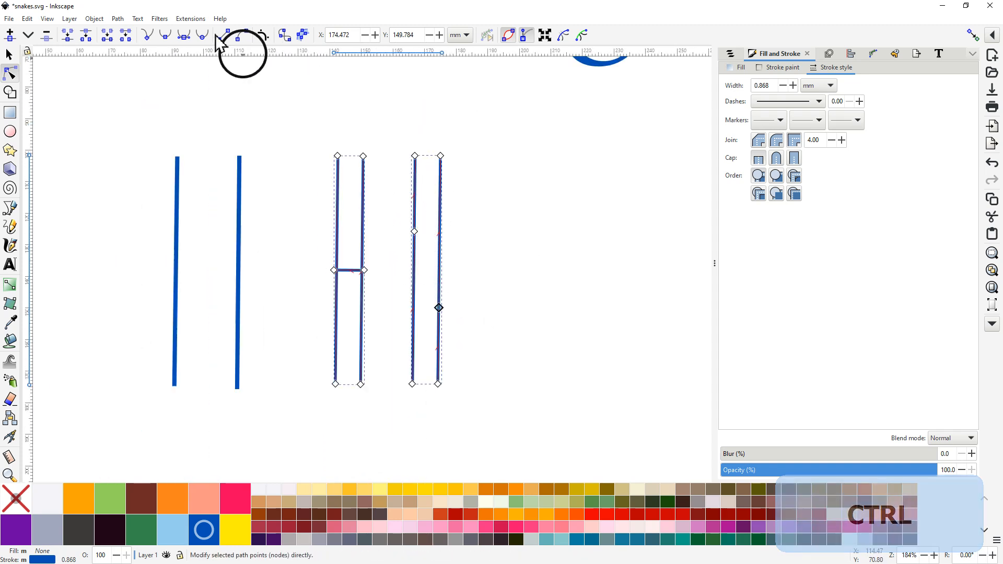
click(190, 19)
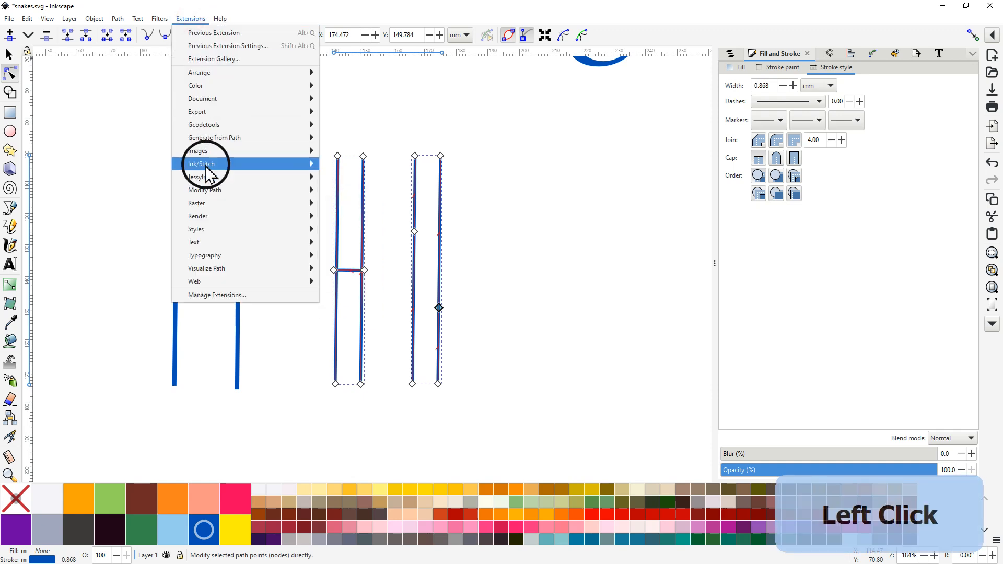
mouse_move(225, 164)
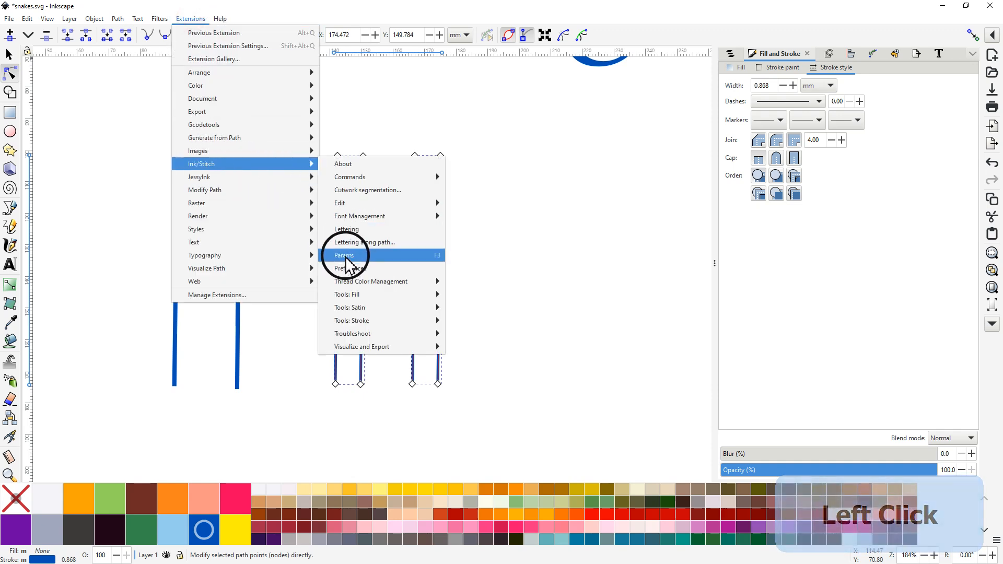
mouse_move(364, 355)
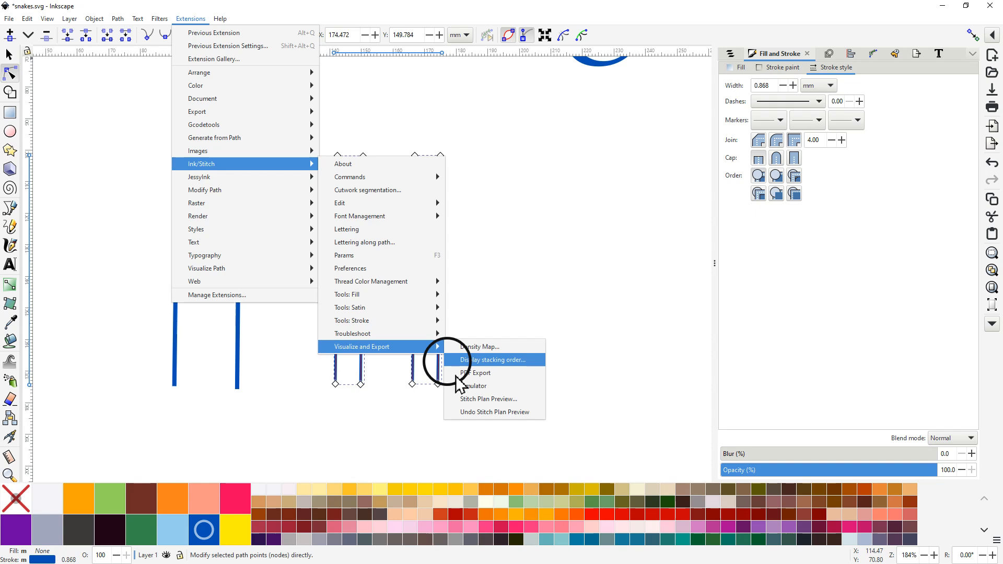
click(480, 388)
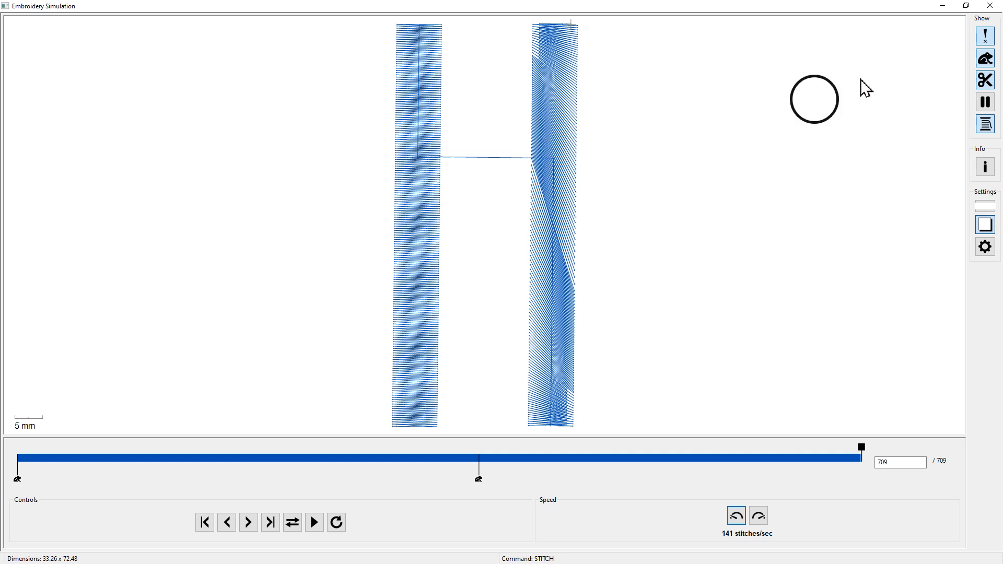
click(991, 5)
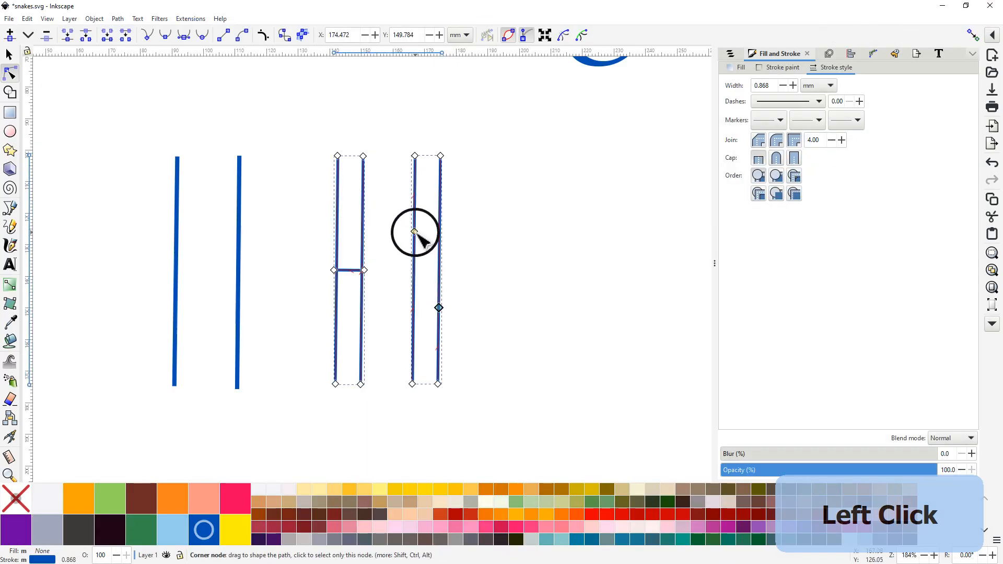
- Move the copy's added left-rail node down to about Y 150 mm and align it with the right-rail node on a common horizontal line
mouse_move(414, 231)
mouse_down()
mouse_move(414, 309)
mouse_move(425, 294)
mouse_move(457, 324)
mouse_move(473, 314)
mouse_up()
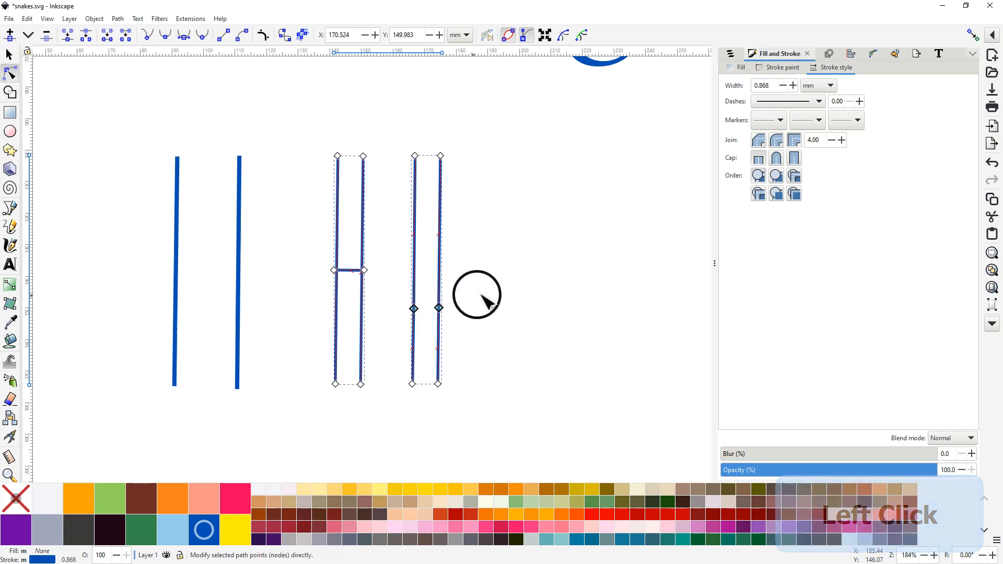
click(872, 55)
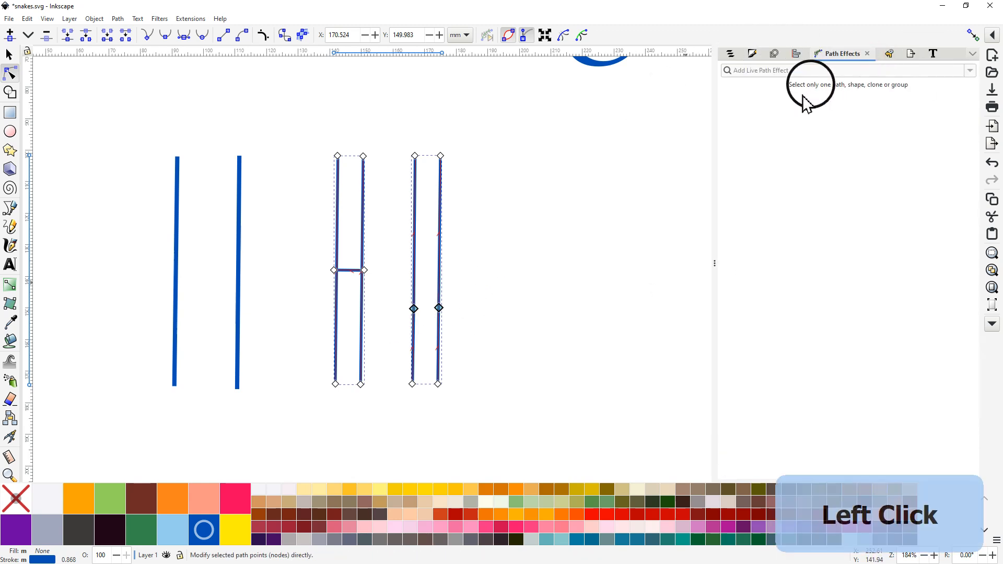
click(797, 53)
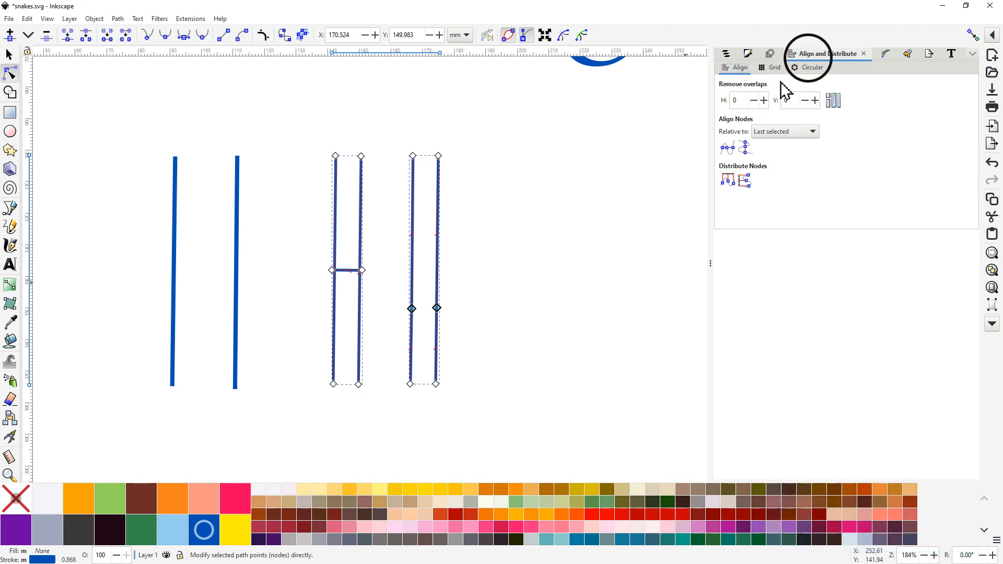
click(727, 148)
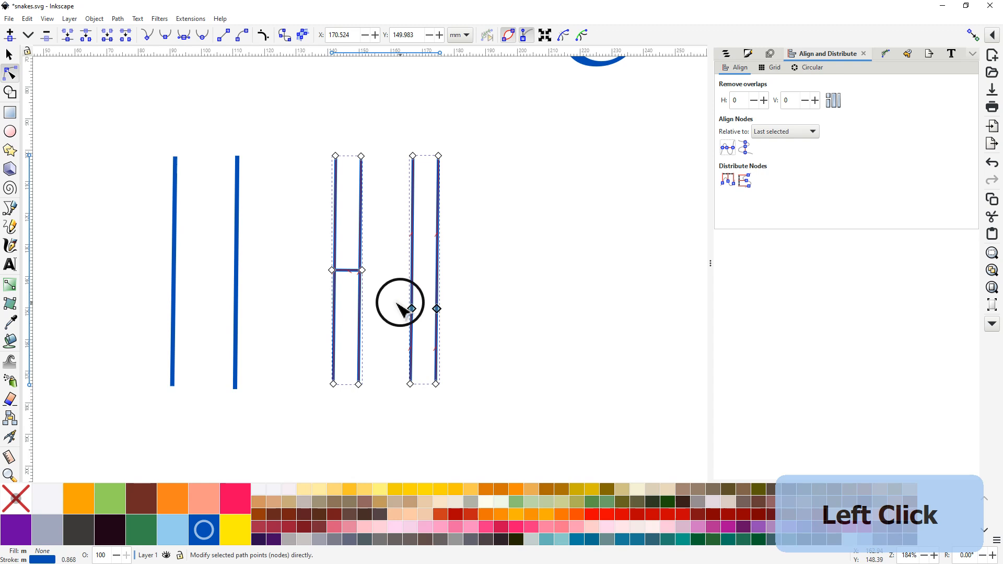
- Run the Ink/Stitch Simulator on both columns and inspect the stitches of the copy with level rail nodes up close
click(194, 19)
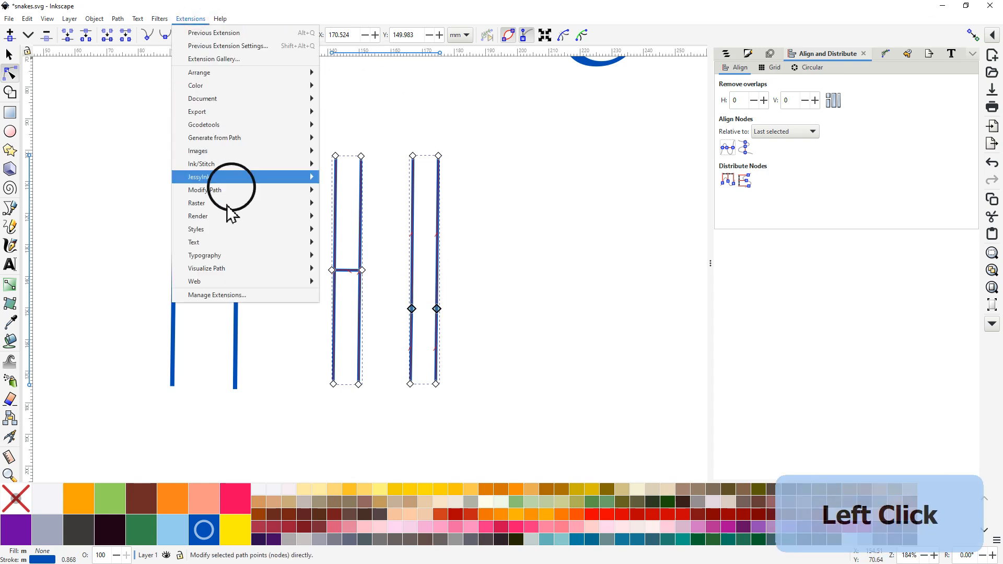
mouse_move(211, 177)
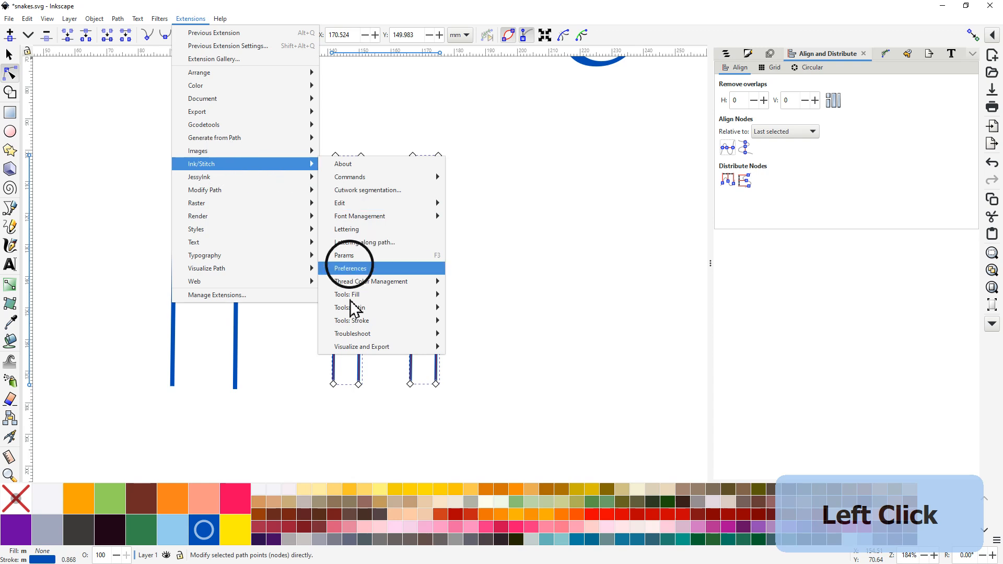
mouse_move(355, 334)
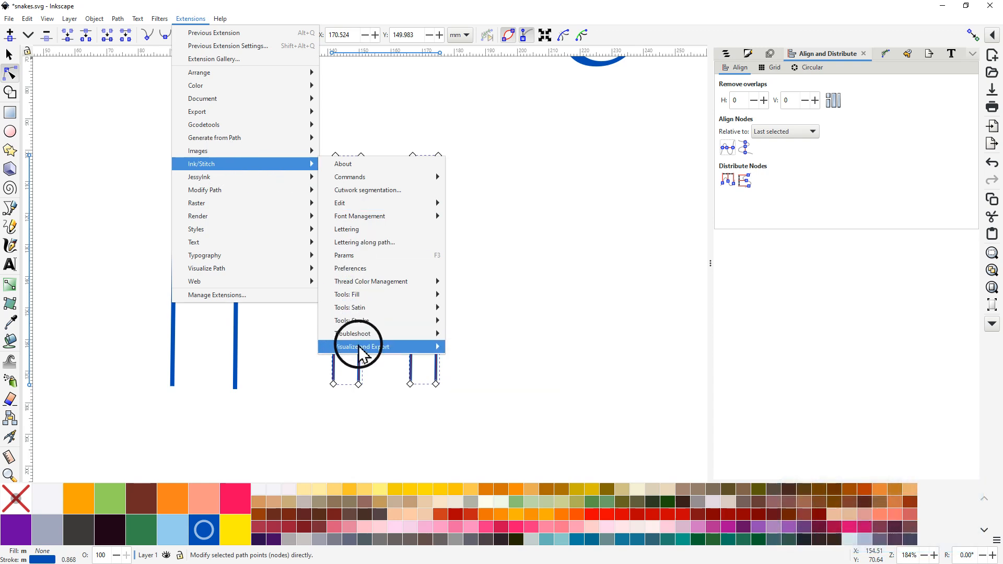
click(477, 386)
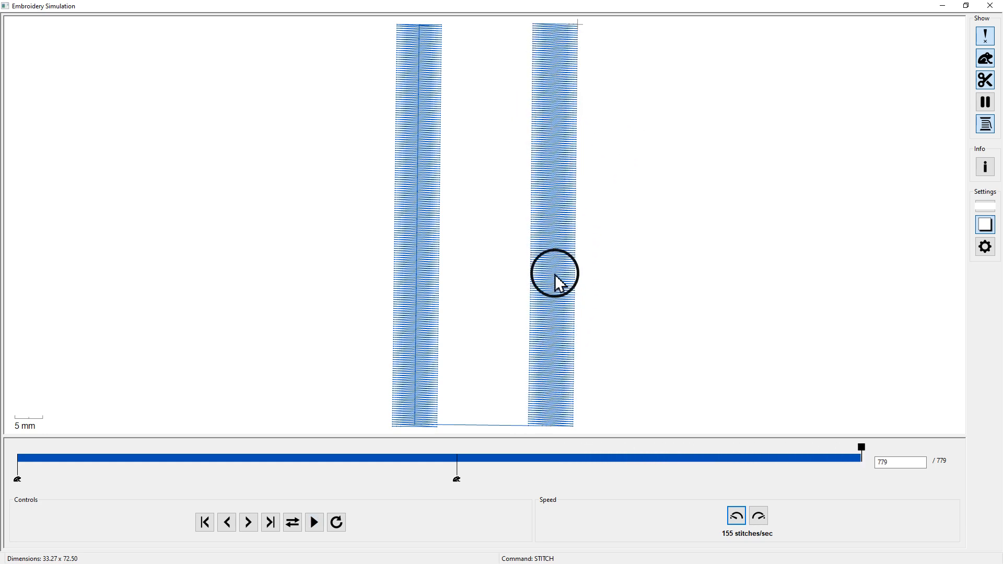
ctrl+scroll(555, 283, up, 5)
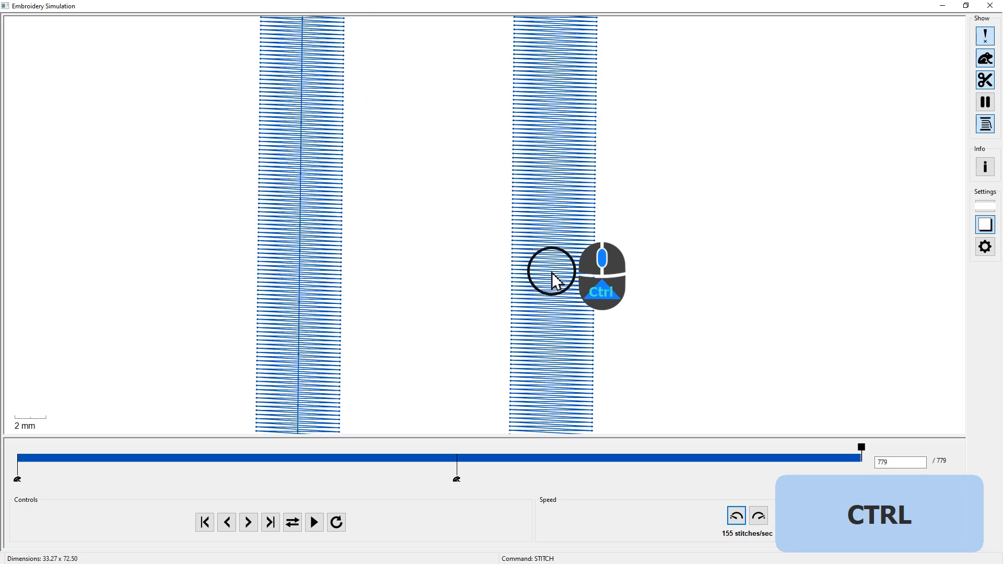
ctrl+scroll(556, 282, up, 3)
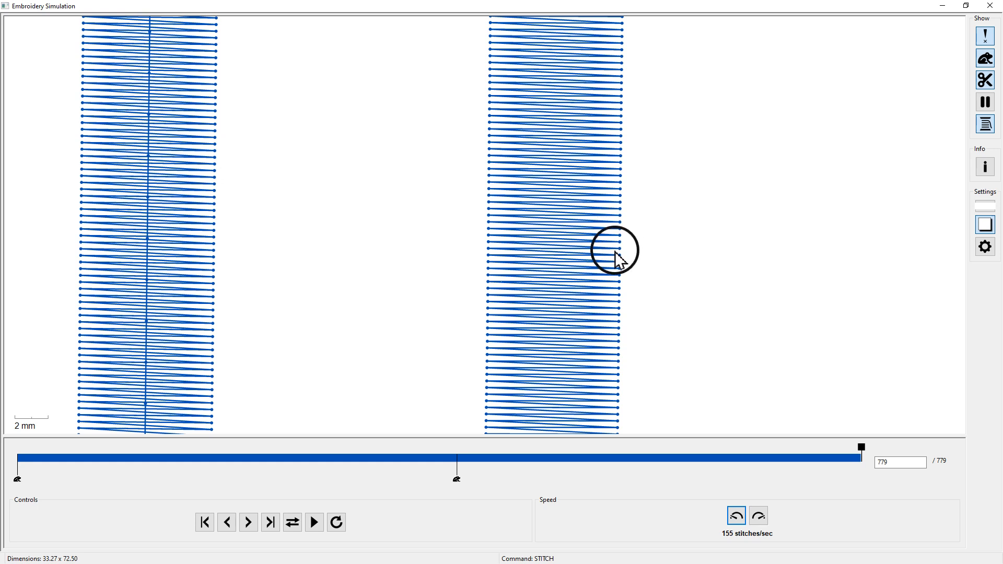
ctrl+scroll(614, 256, down, 4)
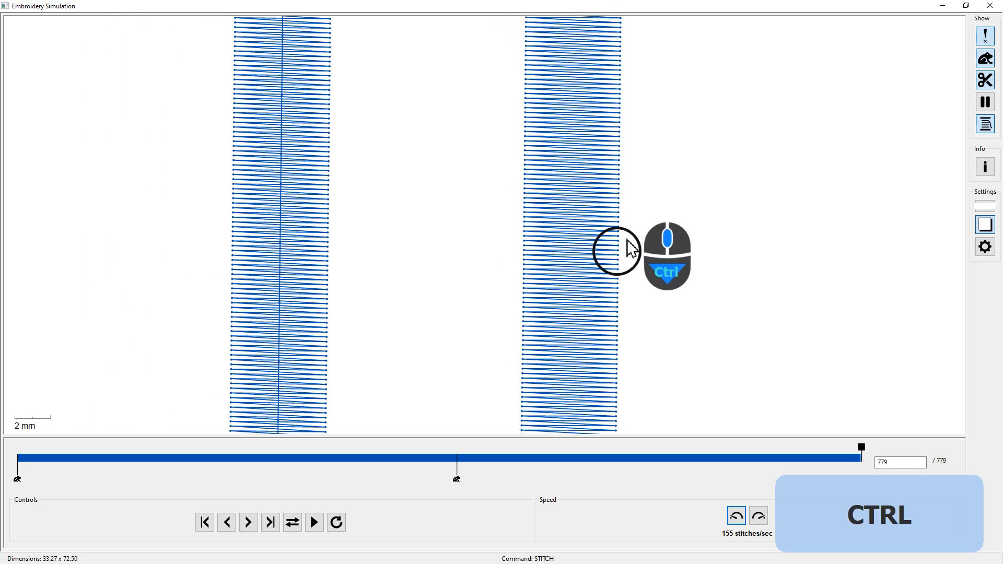
- Close the simulation and add nodes on the copy's left rail at about Y 130 and 110 mm and right rail at about Y 130 and 114 mm
ctrl+scroll(602, 218, down, 3)
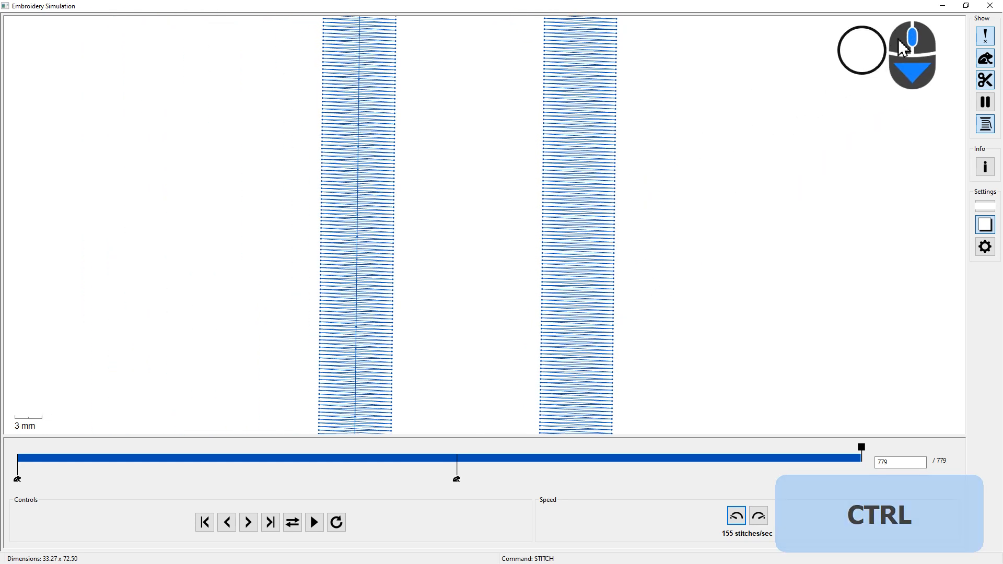
click(992, 7)
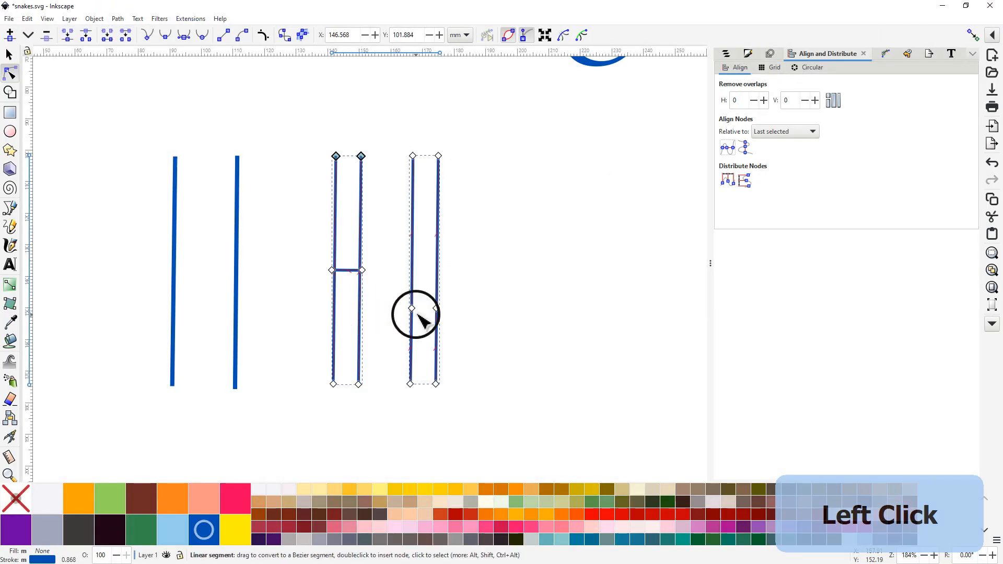
double_click(413, 245)
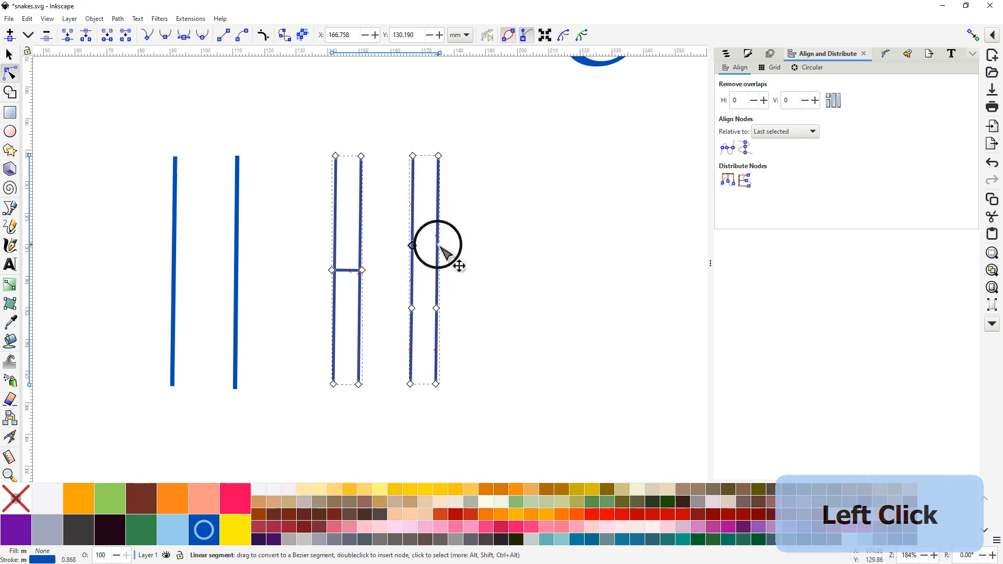
double_click(438, 245)
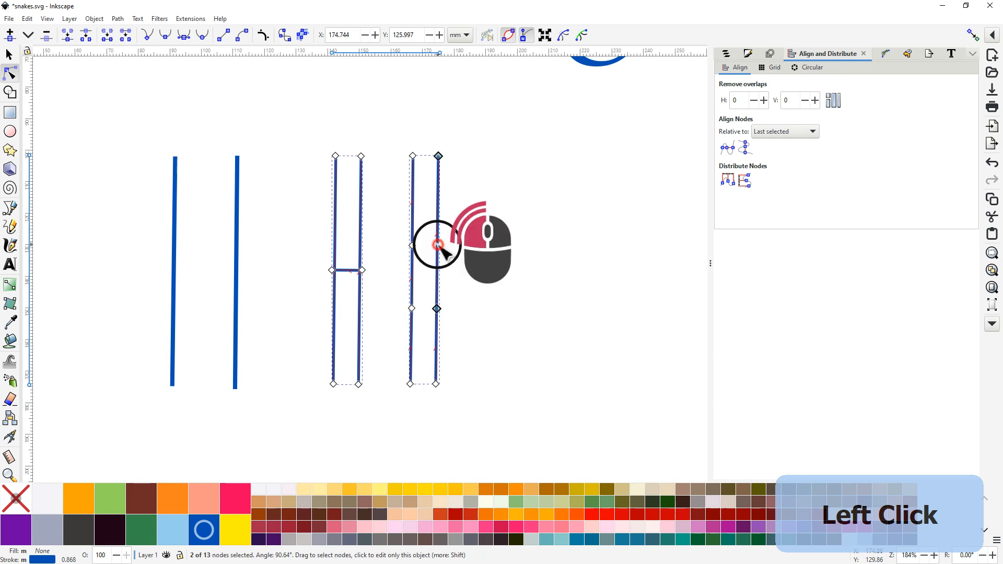
double_click(438, 196)
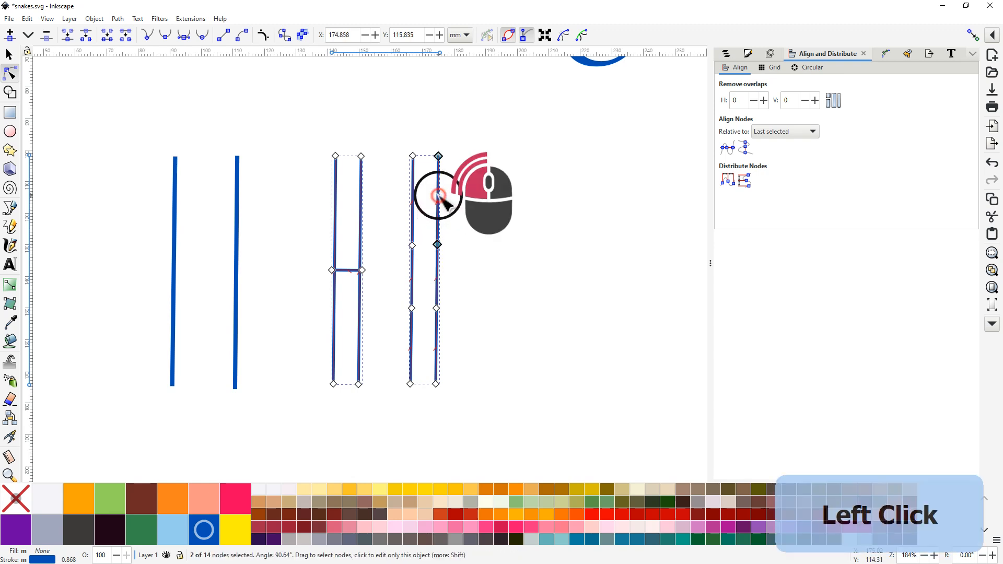
double_click(412, 180)
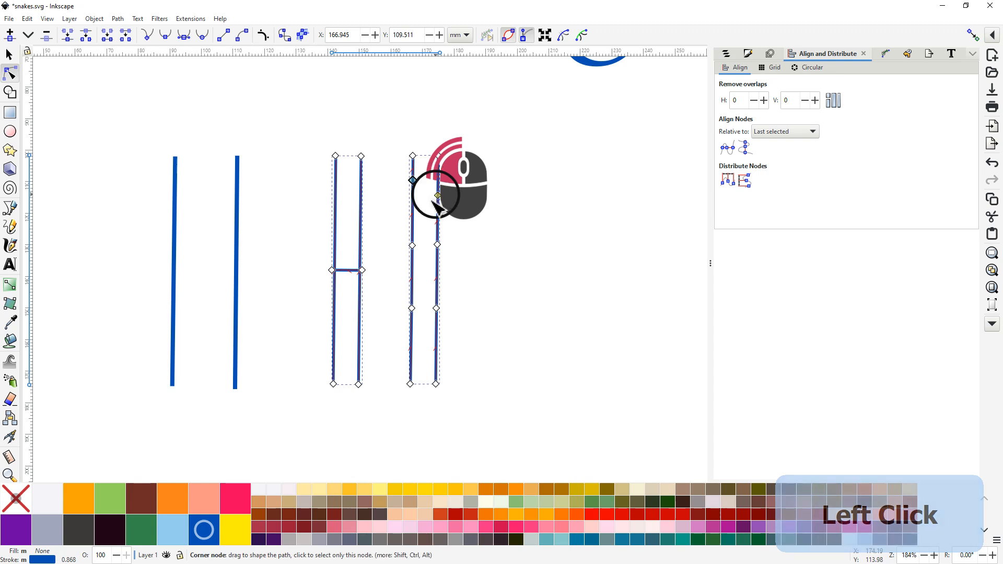
middle_click(490, 191)
drag(490, 191, 474, 226)
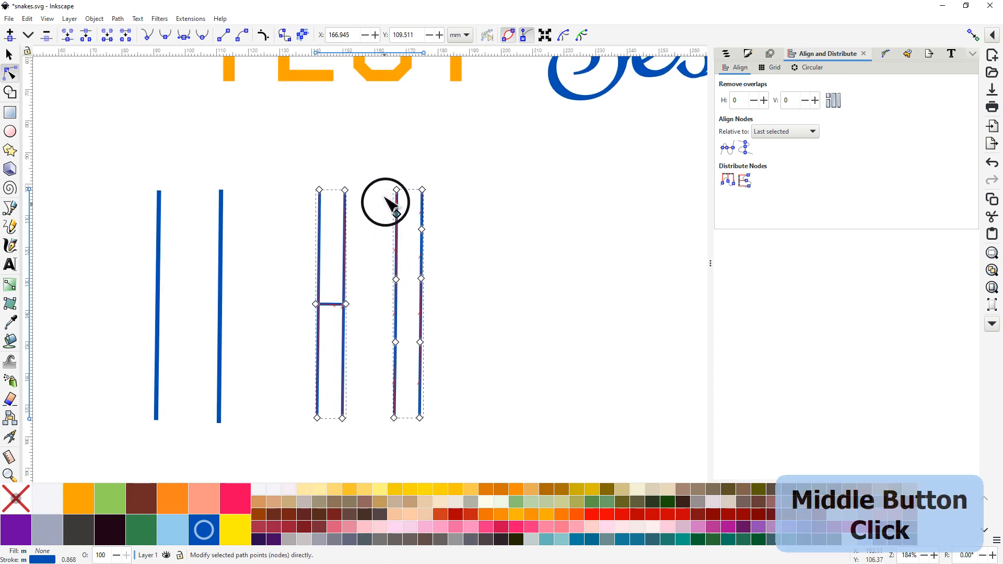
- Simulate both satin columns in Ink/Stitch at 636 stitches/sec, examine how the copy's extra rail nodes affect stitch direction, and close the simulation
click(191, 18)
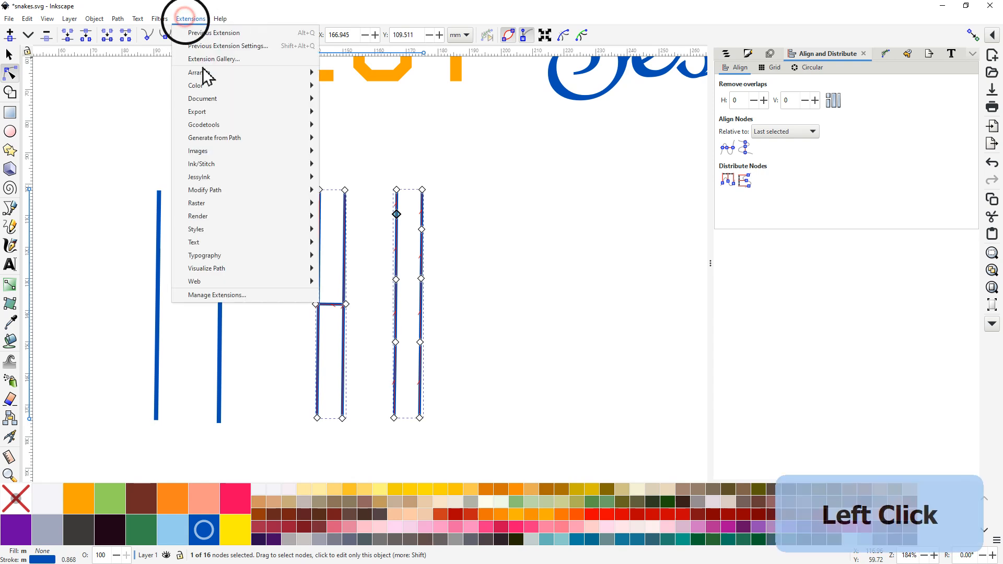
mouse_move(215, 179)
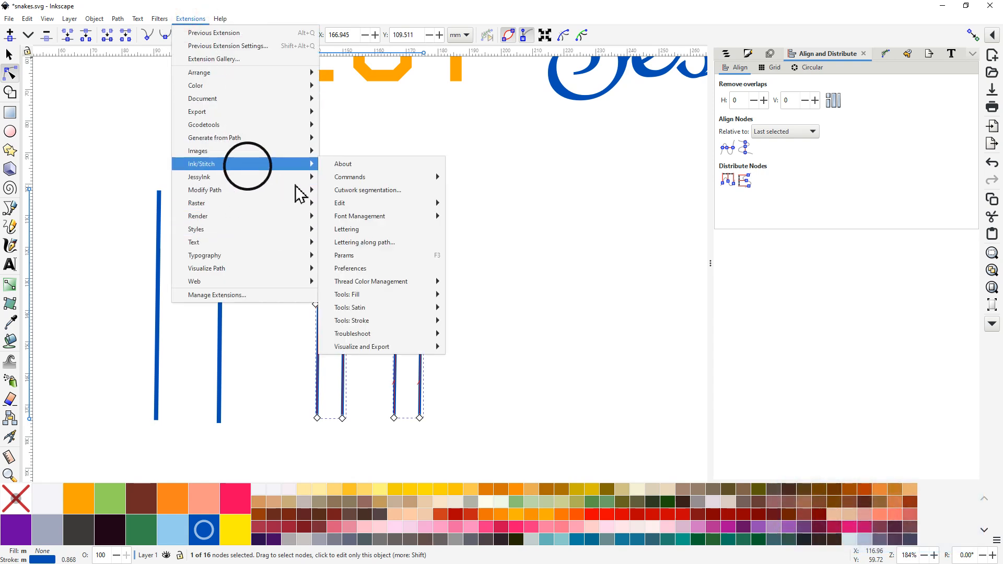
mouse_move(364, 337)
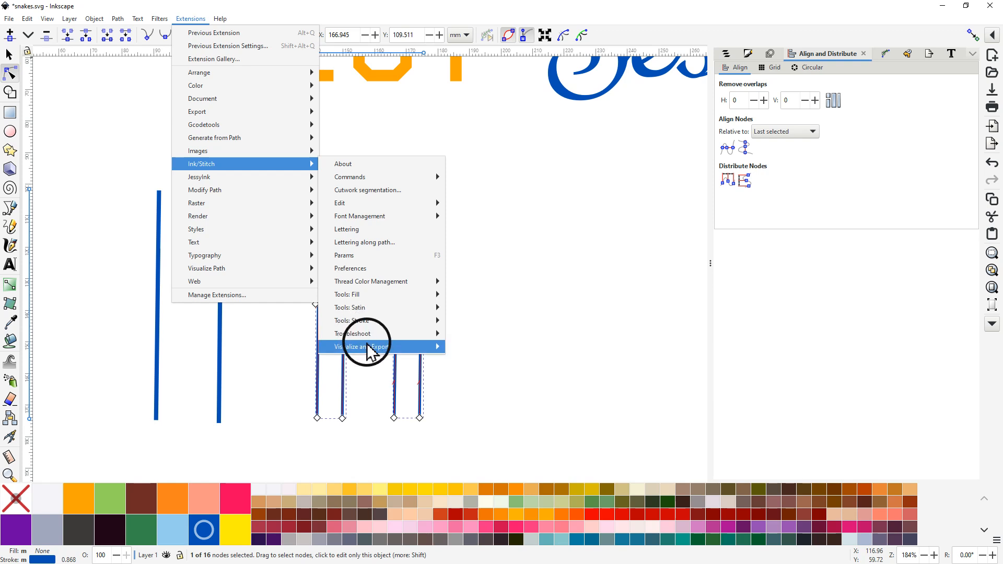
mouse_move(397, 347)
click(477, 386)
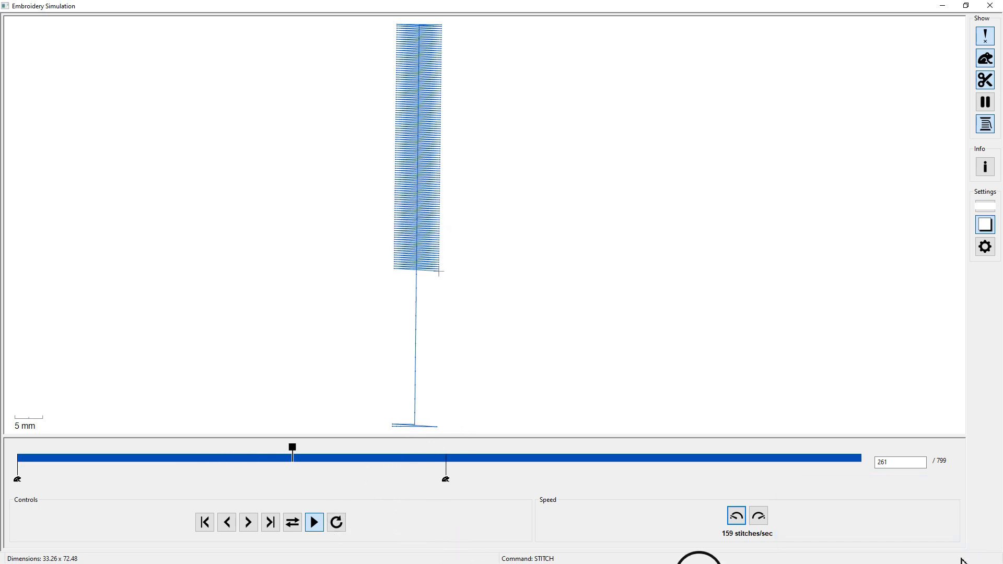
click(759, 517)
click(759, 517)
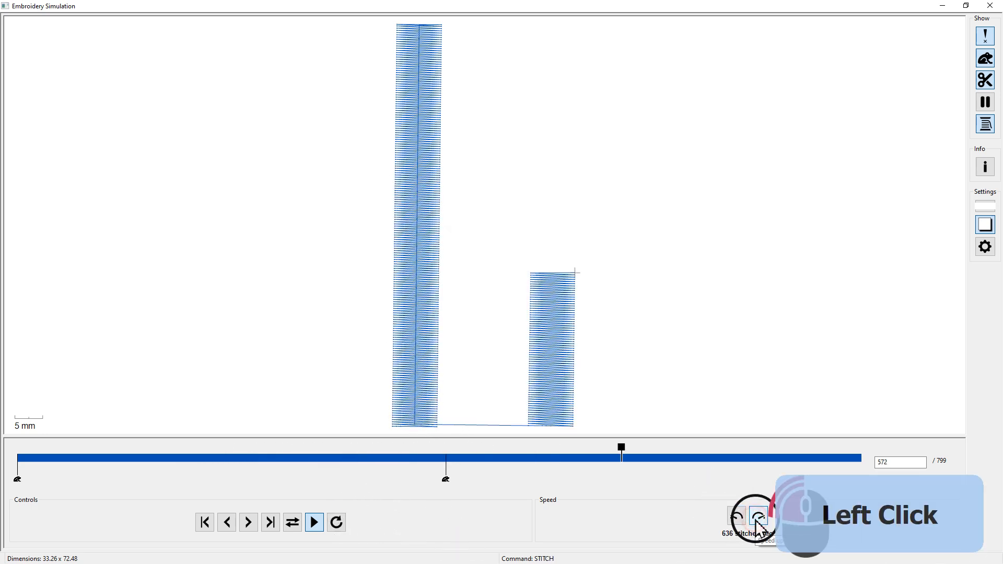
middle_click(607, 136)
ctrl+scroll(570, 111, up, 1)
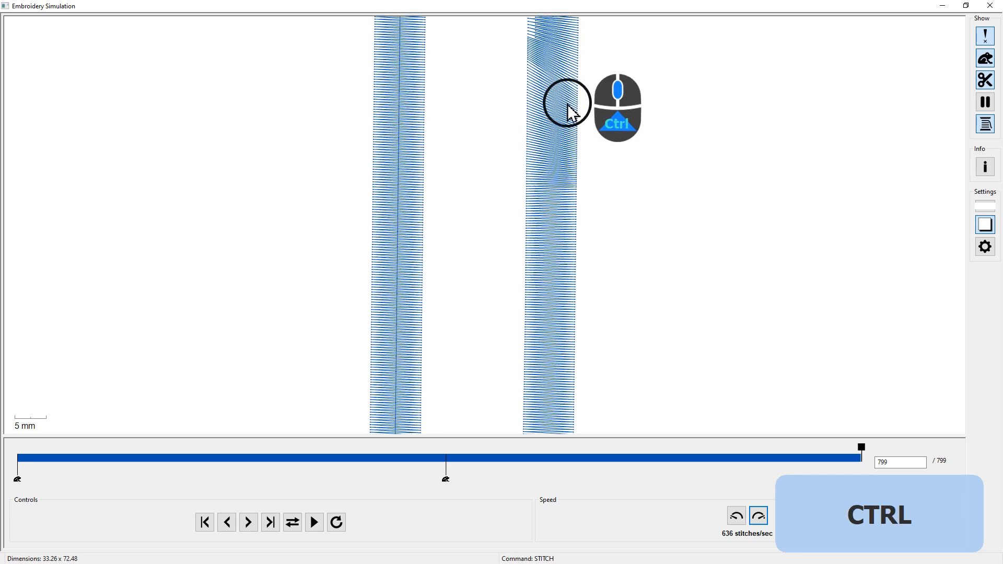
ctrl+scroll(570, 108, up, 5)
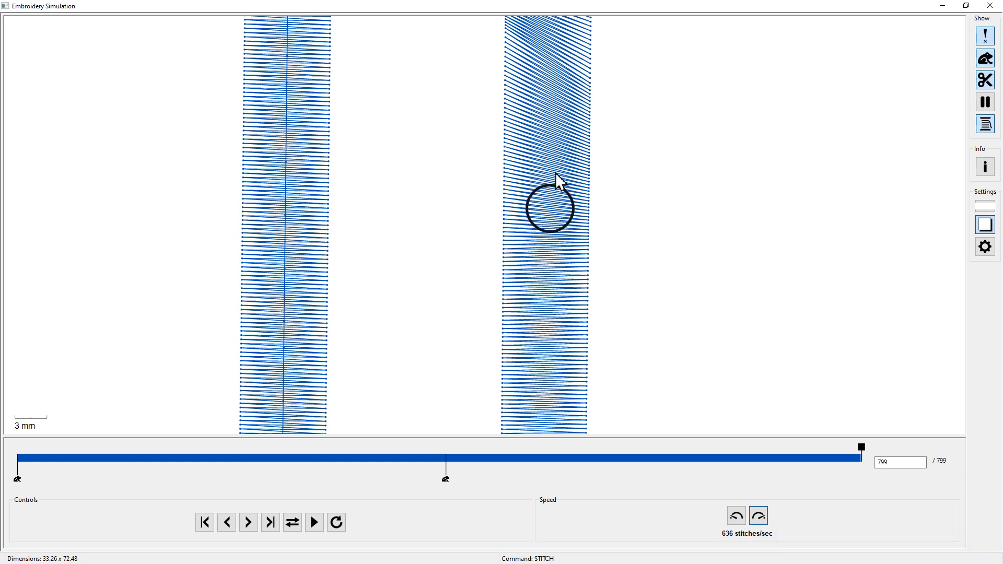
click(991, 7)
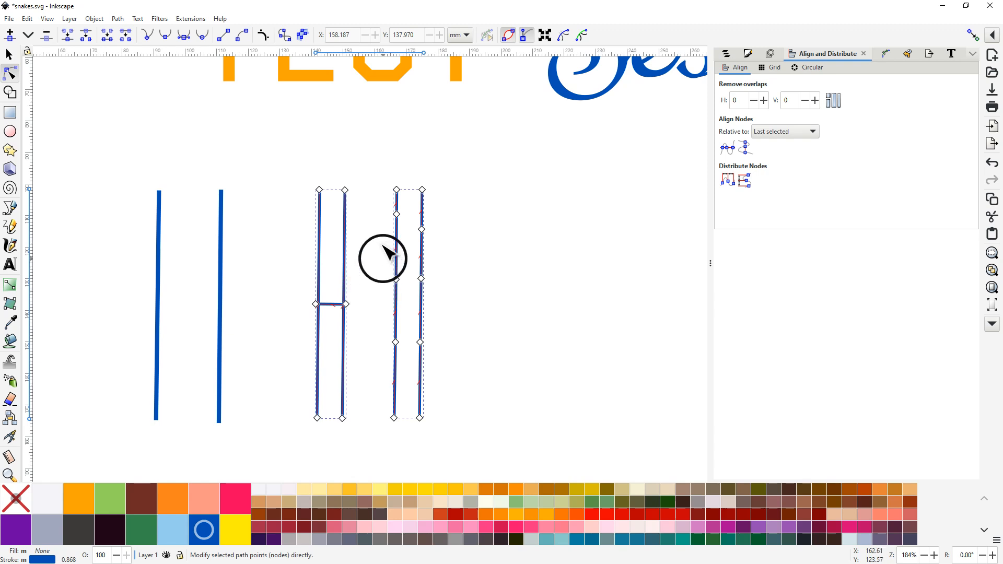
- Select only the copied satin column for node editing and examine the placement of its rail nodes
double_click(422, 230)
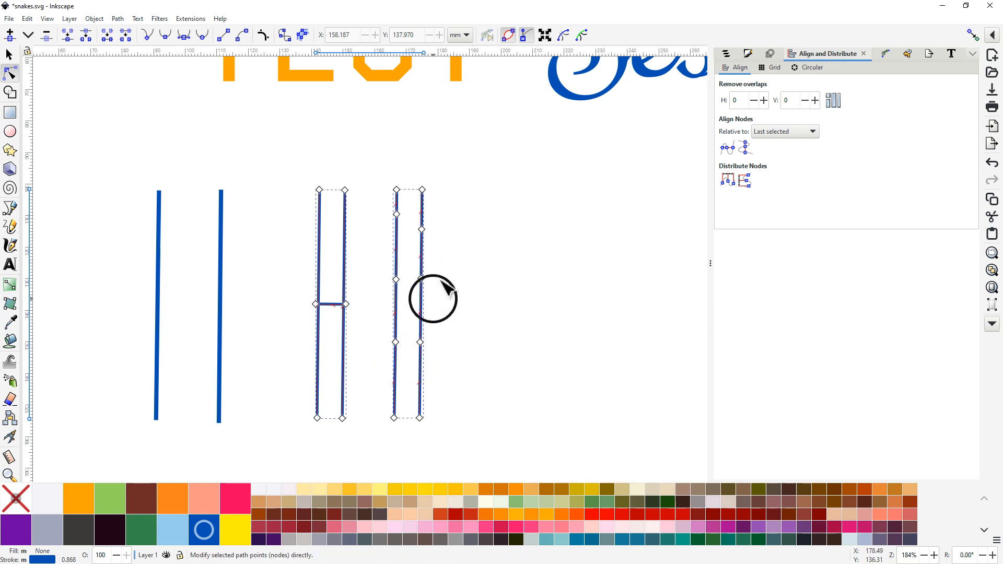
double_click(421, 228)
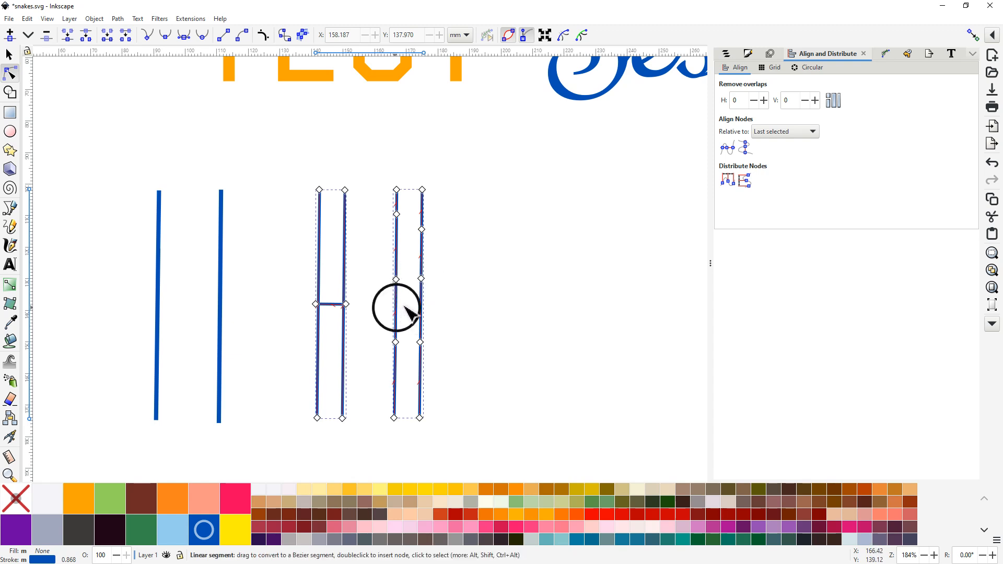
click(464, 274)
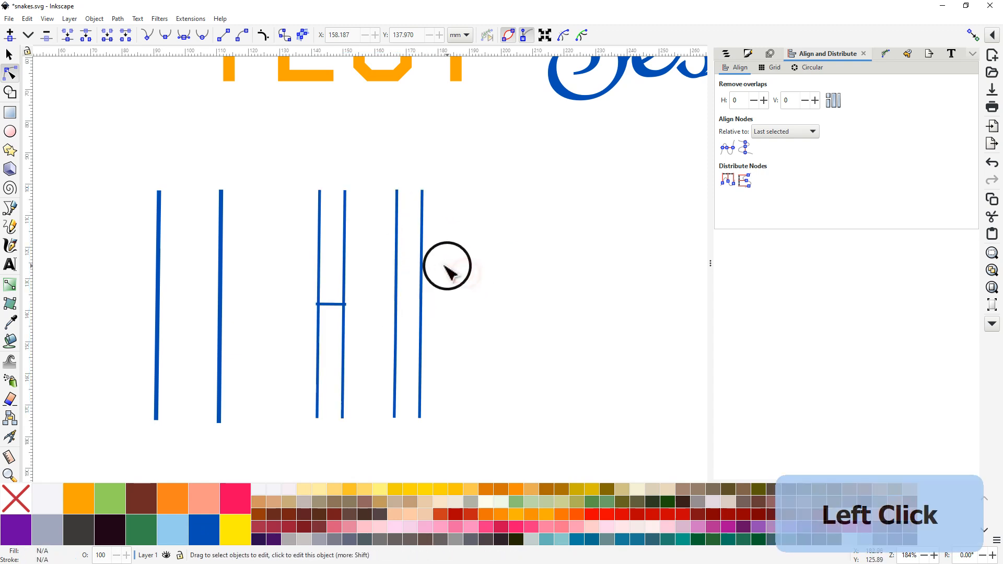
click(397, 259)
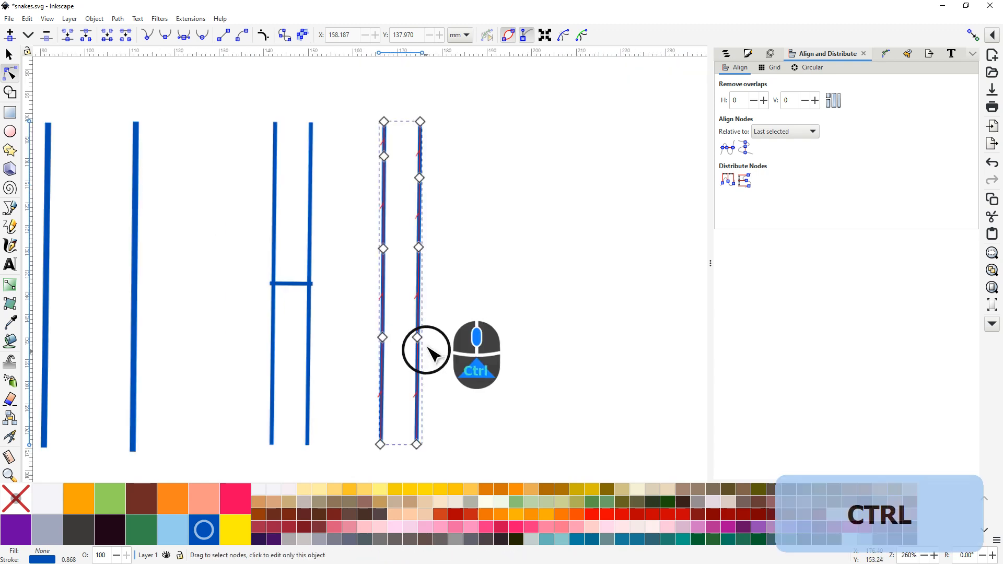
scroll(422, 341, up, 2)
scroll(427, 337, down, 2)
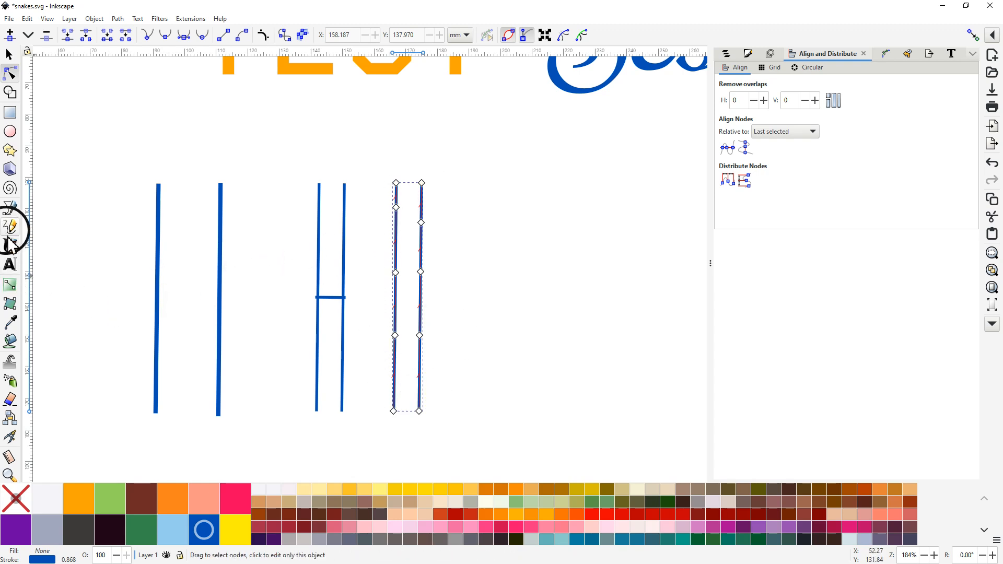
- Append three roughly horizontal pencil rungs to the copy's path, crossing both rails in the upper part, below the middle and near the lower end
key(shift)
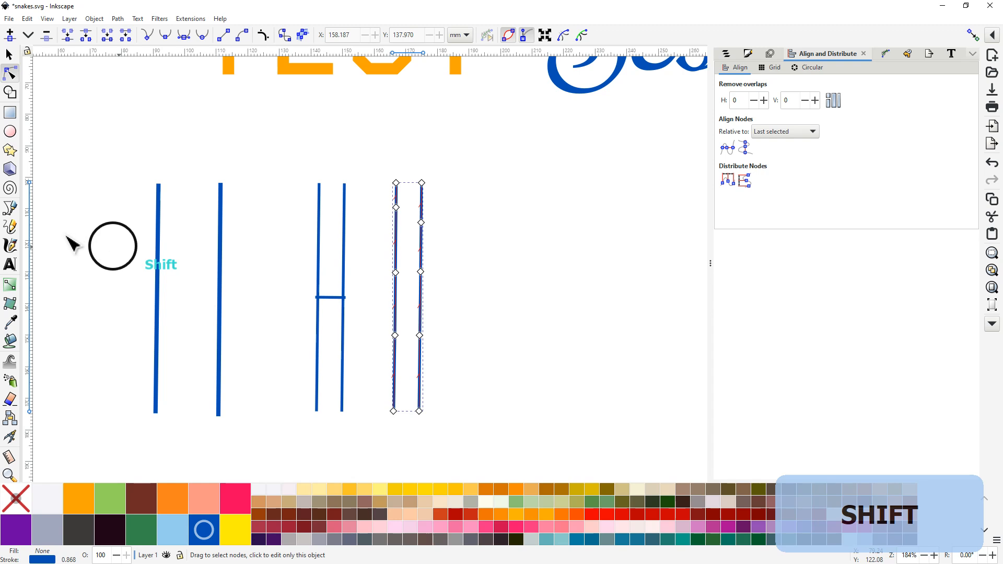
click(10, 227)
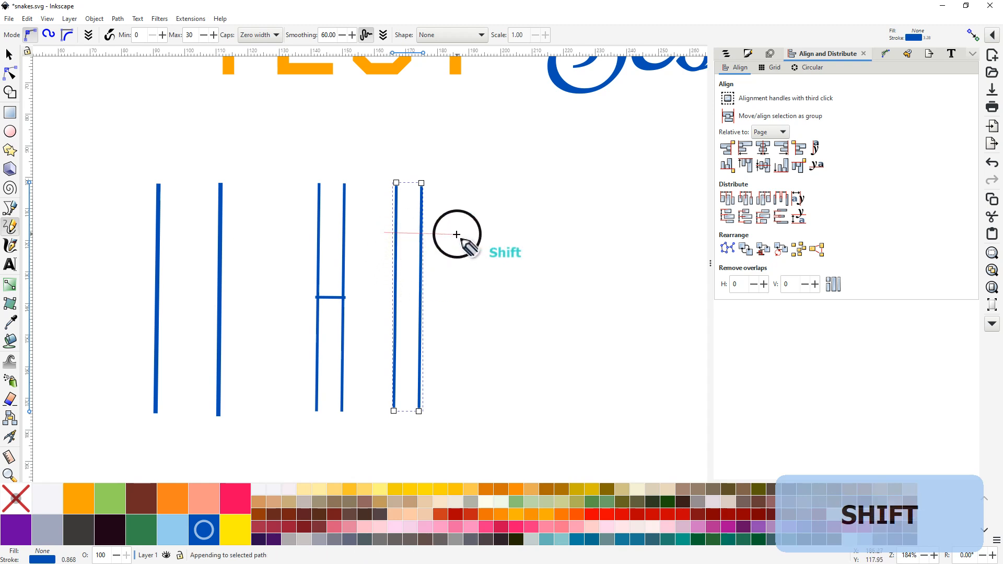
drag(392, 233, 435, 231)
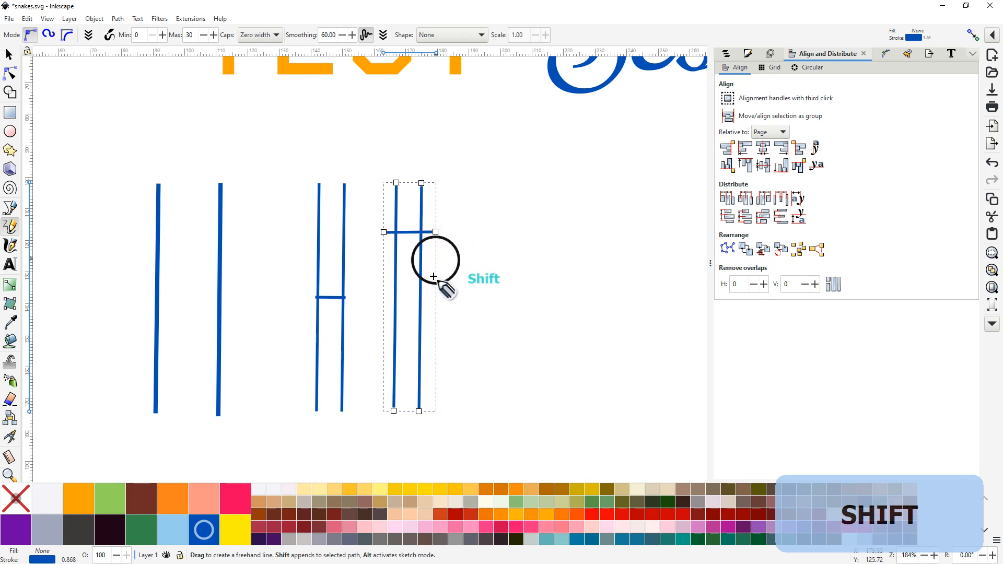
drag(386, 324, 436, 324)
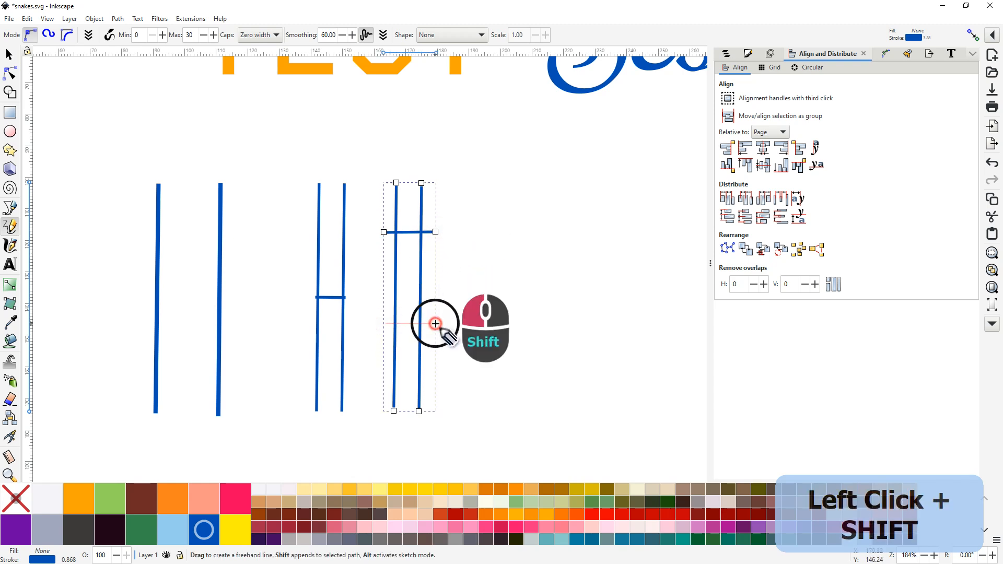
drag(410, 378, 434, 377)
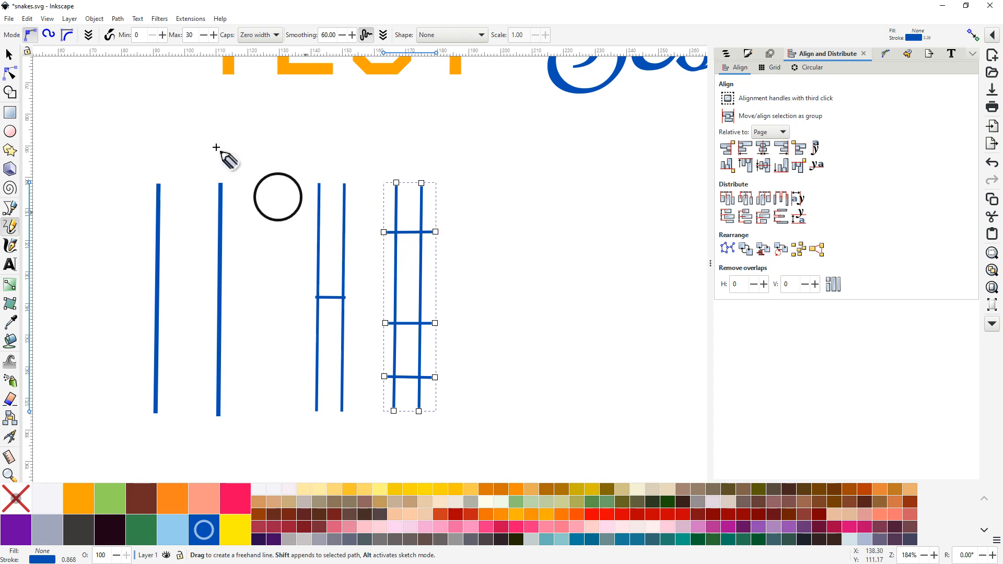
key(ctrl+z)
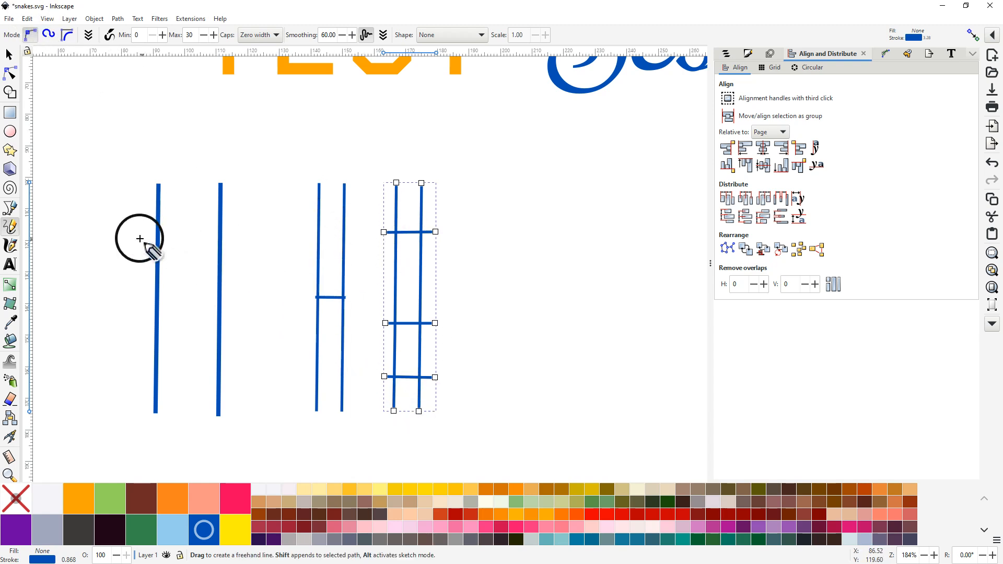
- Draw three separate rungs about 34 mm wide across the leftmost pair of rails, at about Y 118, 149 and 168 mm
drag(140, 238, 249, 237)
drag(134, 333, 240, 336)
drag(138, 393, 245, 399)
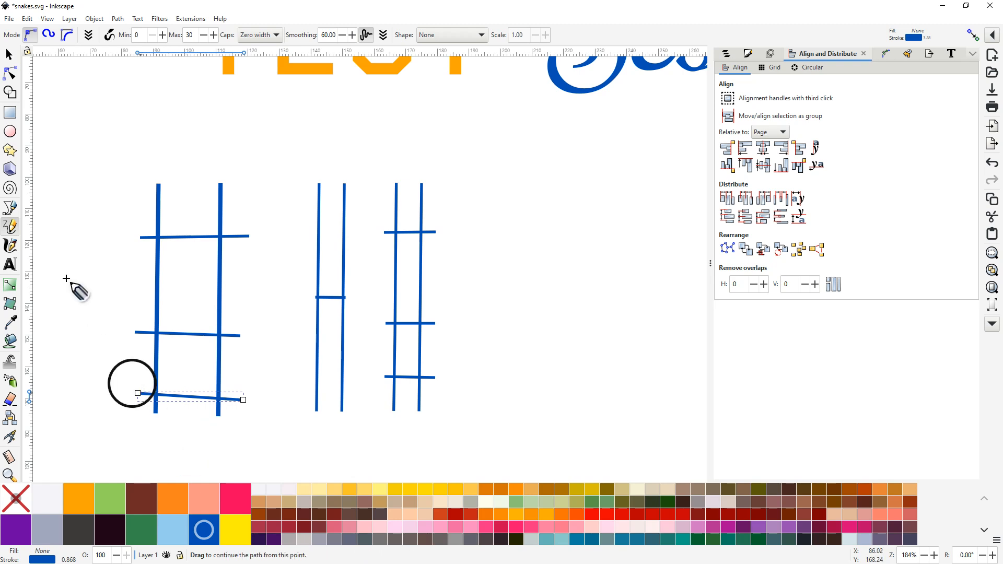
- Select the leftmost column's rungs one after another to check that each is a separate path
click(9, 55)
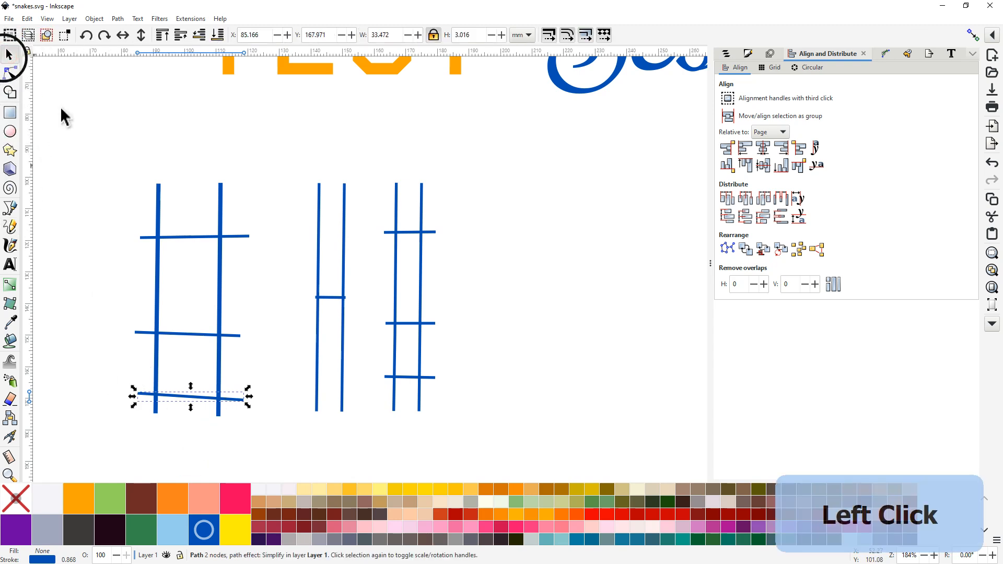
click(189, 335)
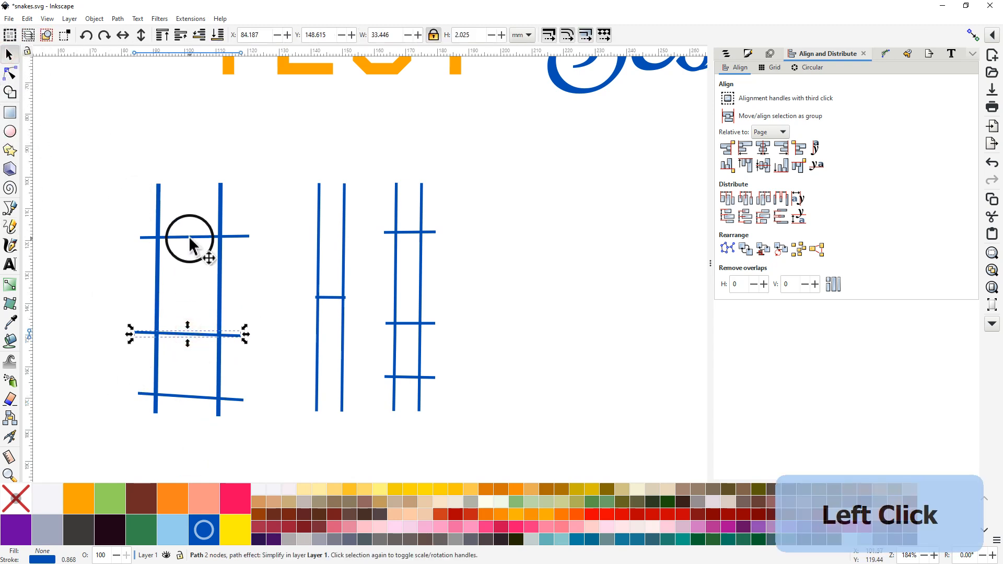
click(195, 237)
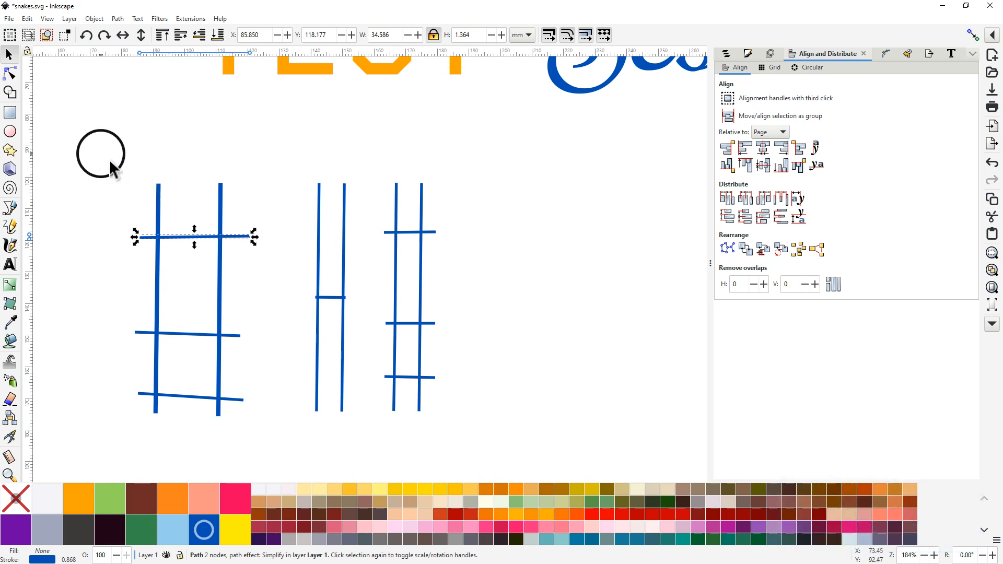
- Extend the selection to all three rungs and the rails of the leftmost column, and combine them into one path
shift+click(181, 337)
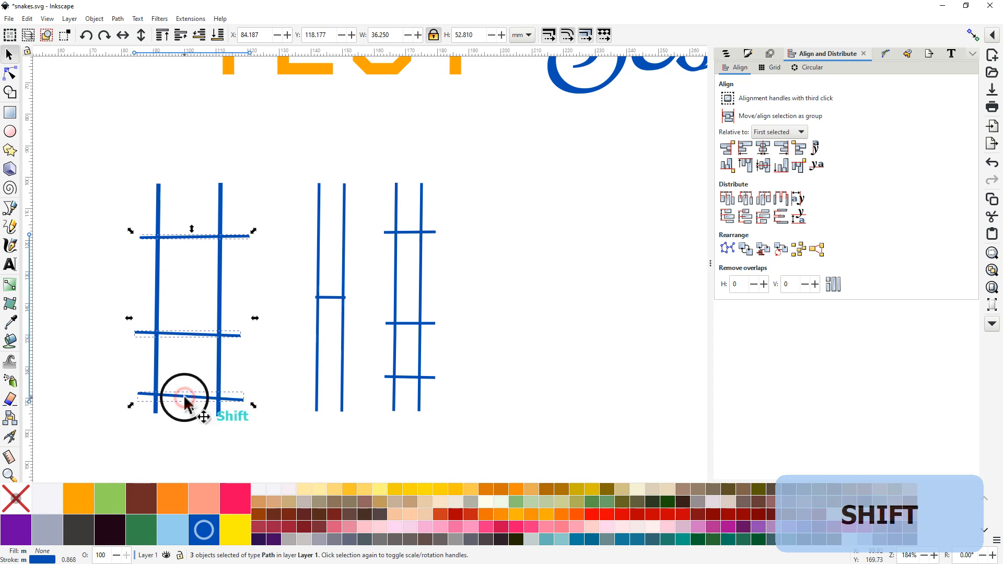
key(shift)
shift+click(221, 203)
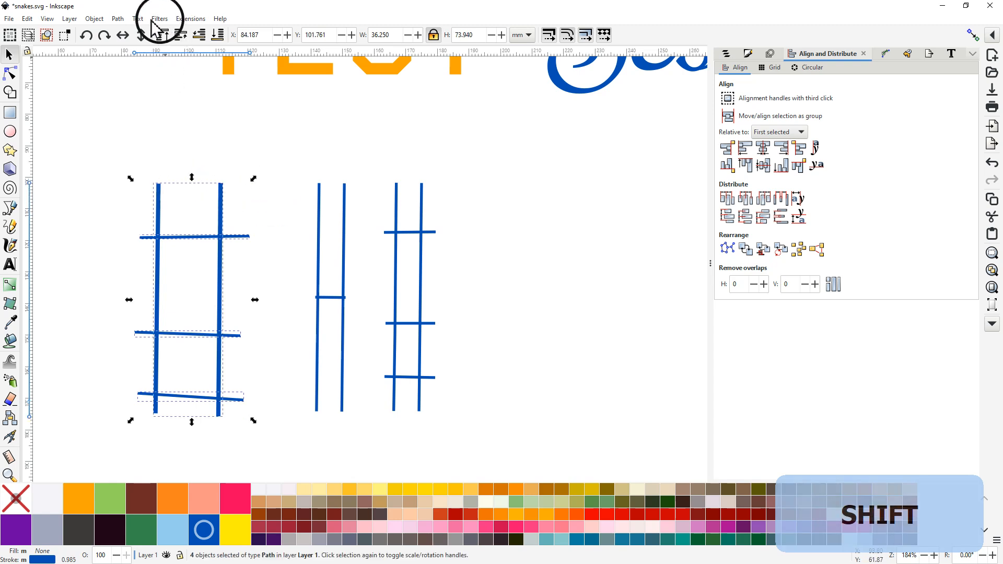
click(121, 19)
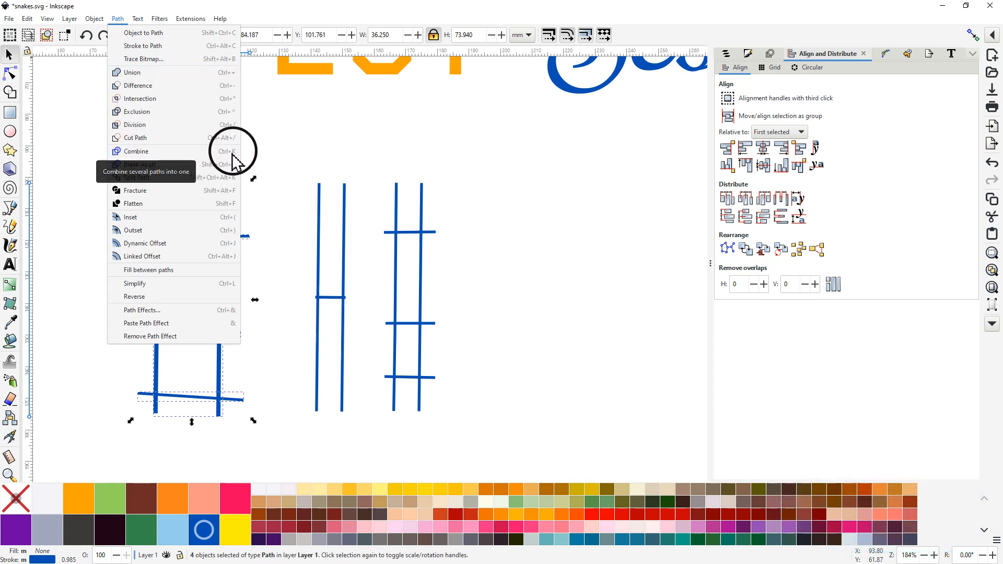
click(141, 157)
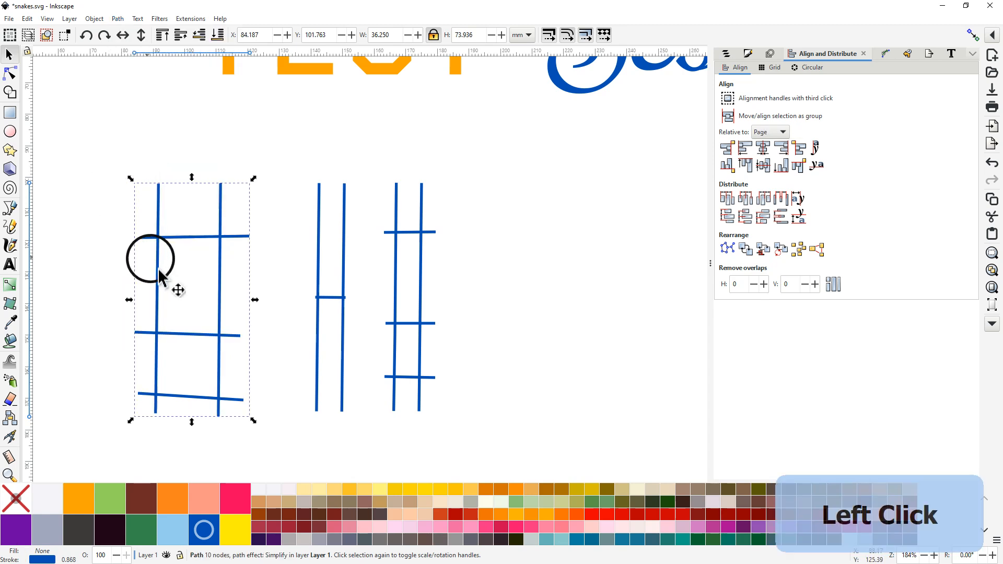
click(186, 239)
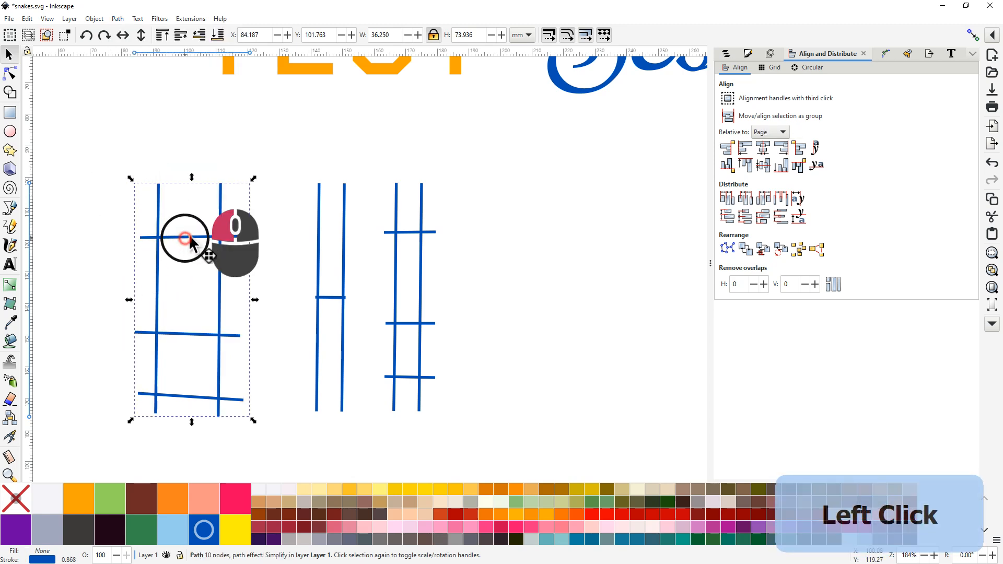
- Move the combined wide rail-and-rung column to about X 78, Y 90 mm
drag(186, 239, 147, 204)
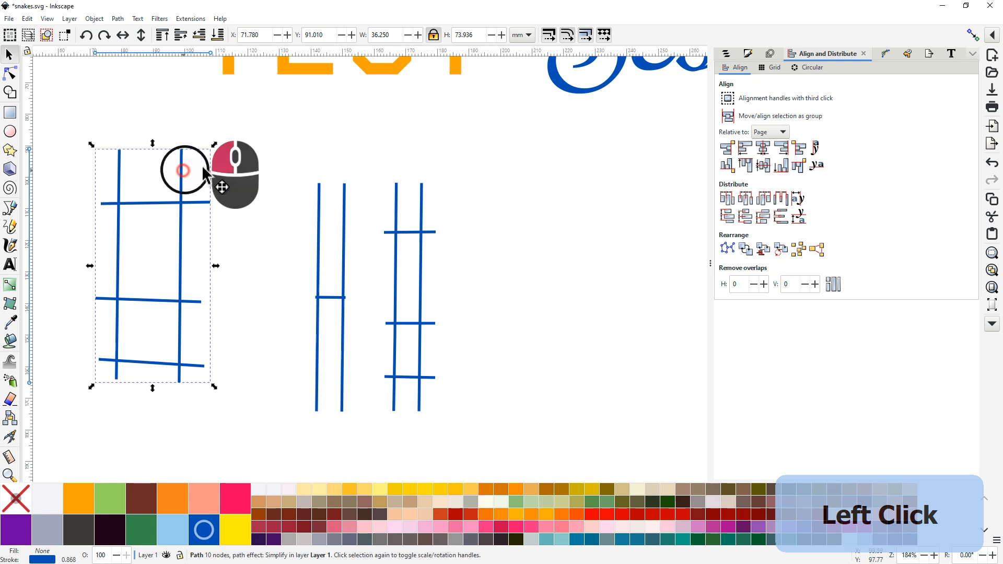
drag(204, 169, 225, 166)
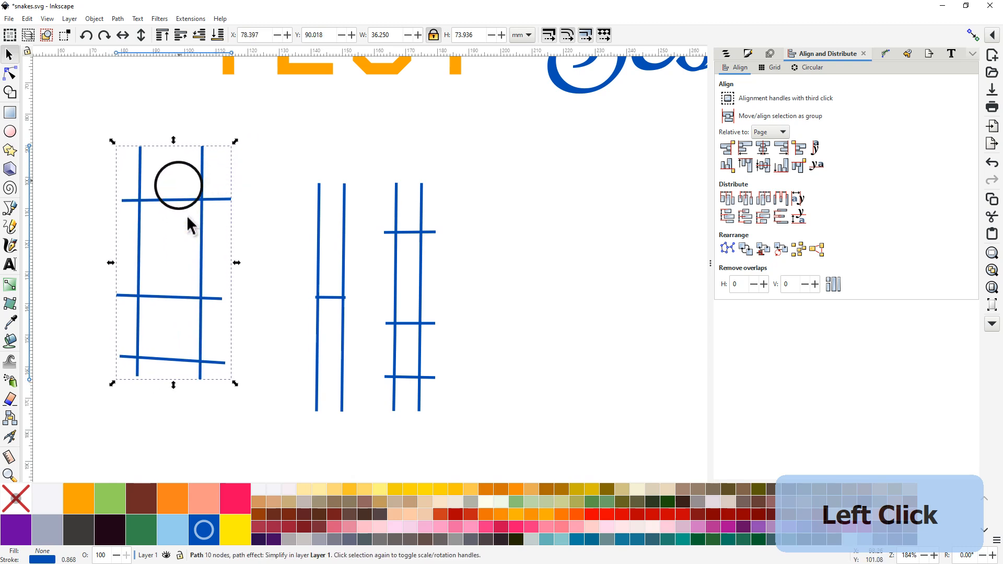
click(210, 302)
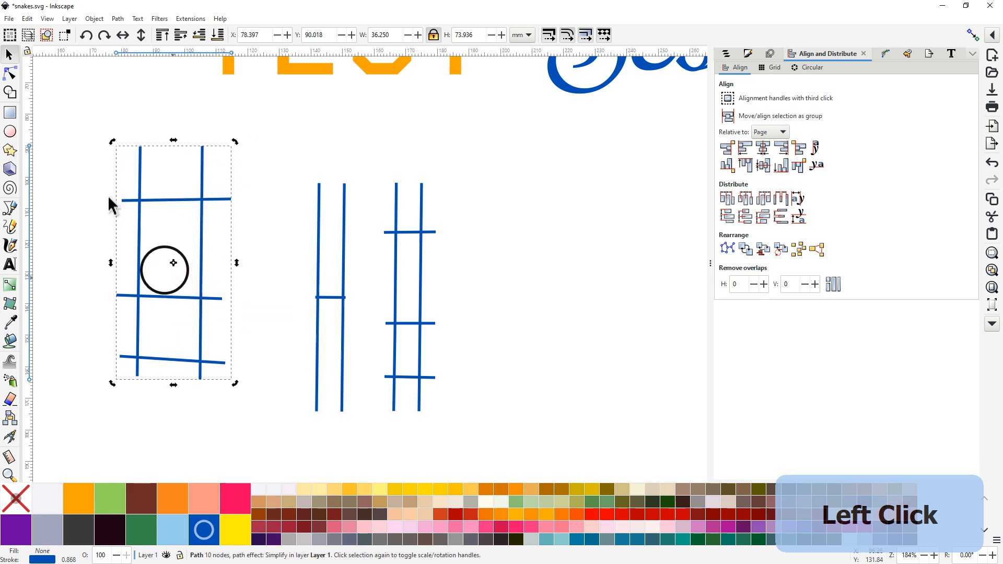
- Tilt the column's upper two rungs toward each other by raising the middle rung's right end node and lowering the upper rung's to about Y 117 mm
click(11, 74)
drag(223, 298, 224, 262)
drag(230, 199, 215, 231)
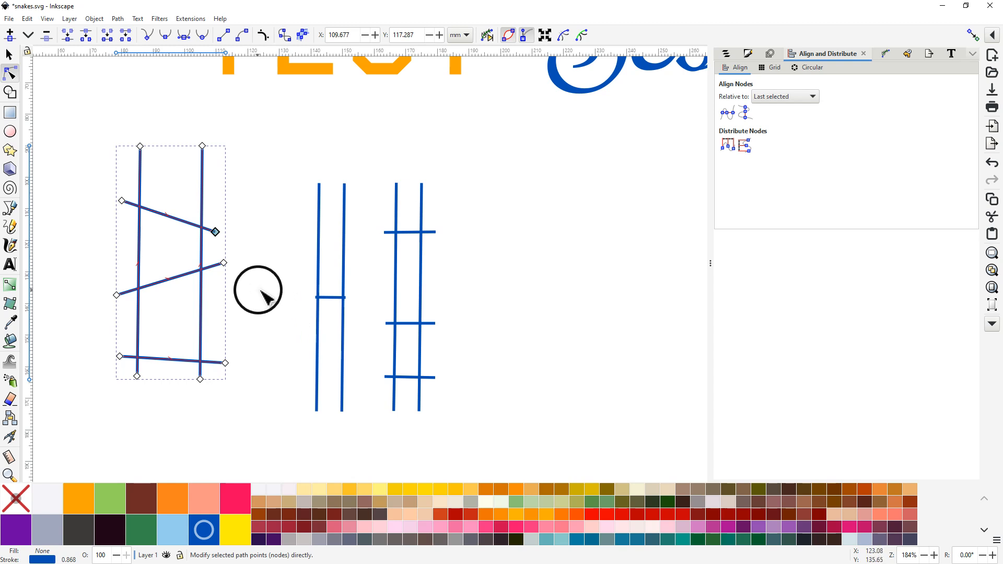
- Level both tilted rungs by moving the upper rung's right end node to about Y 106 mm and the middle rung's to about Y 139 mm
drag(258, 292, 267, 368)
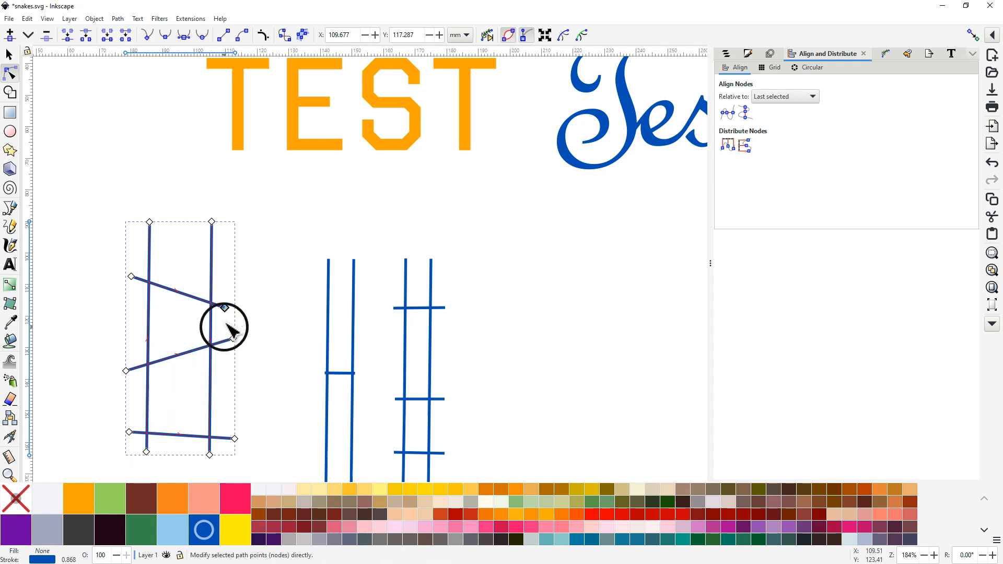
drag(228, 306, 236, 271)
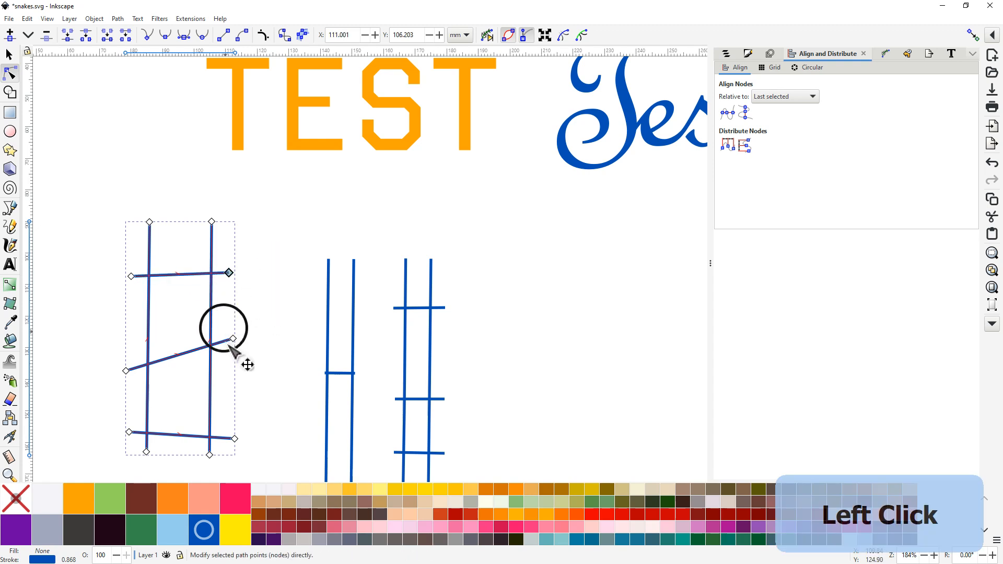
drag(234, 338, 224, 377)
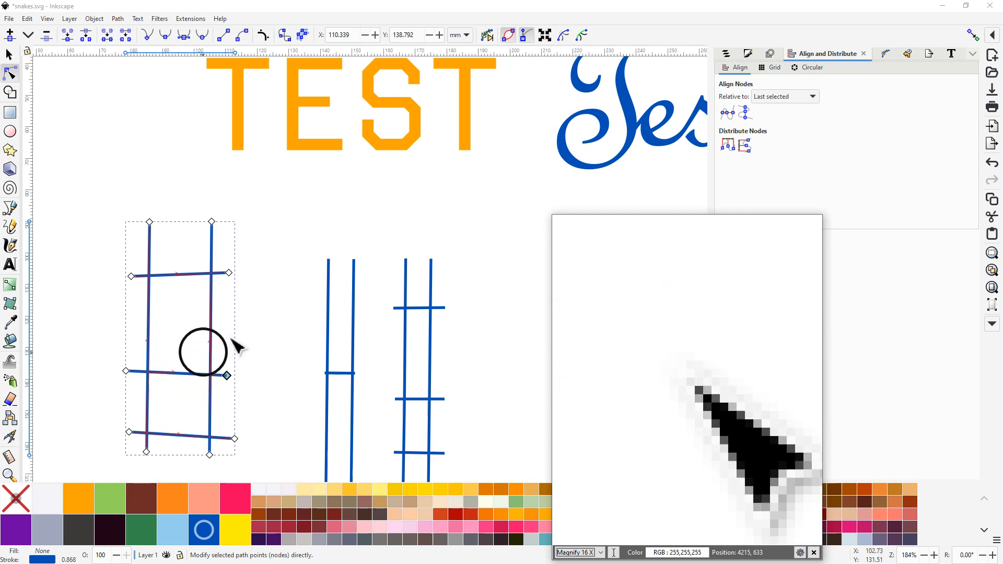
- Turn the red path outline off and back on, and examine the path outline options in the Node tool preferences
click(213, 213)
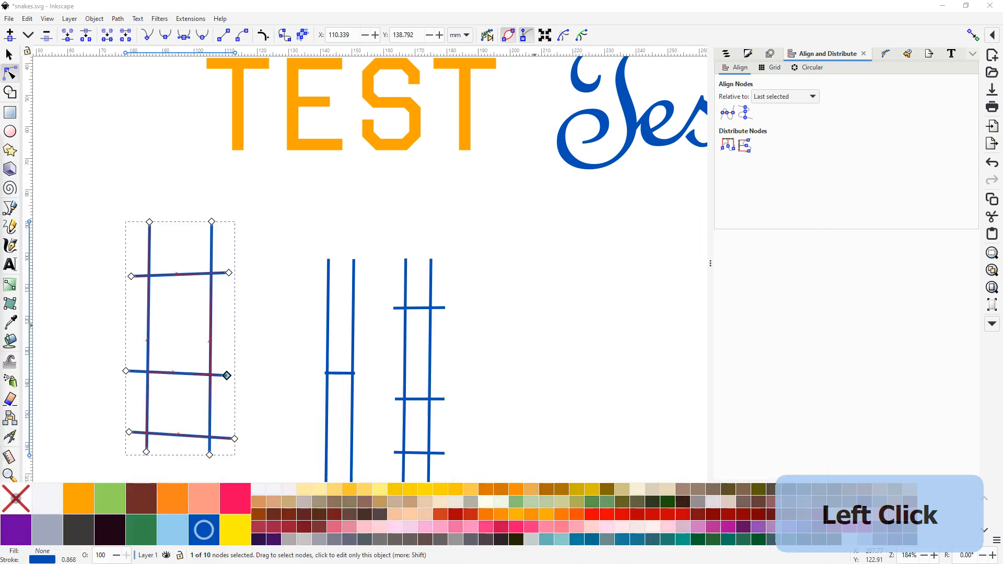
click(511, 37)
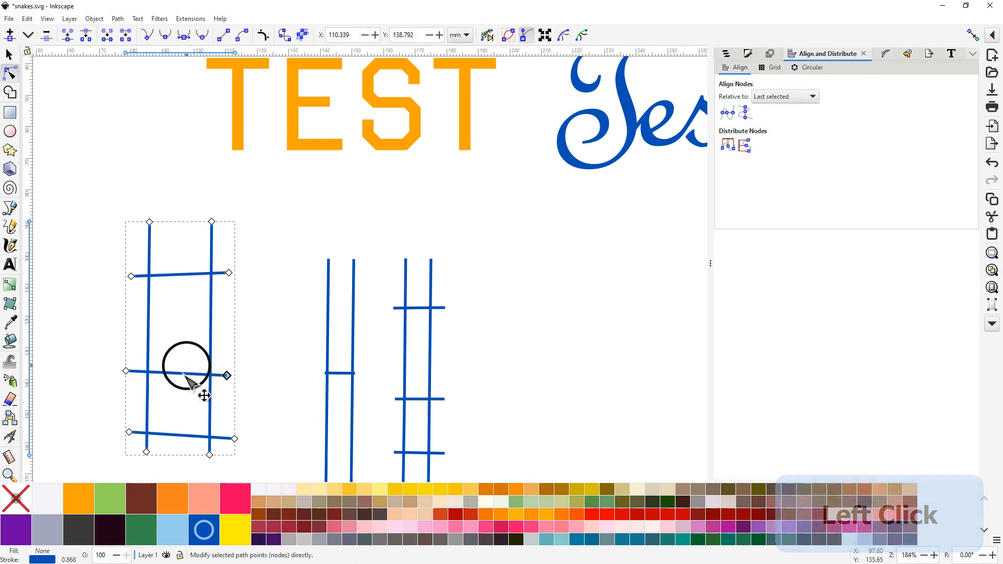
click(509, 35)
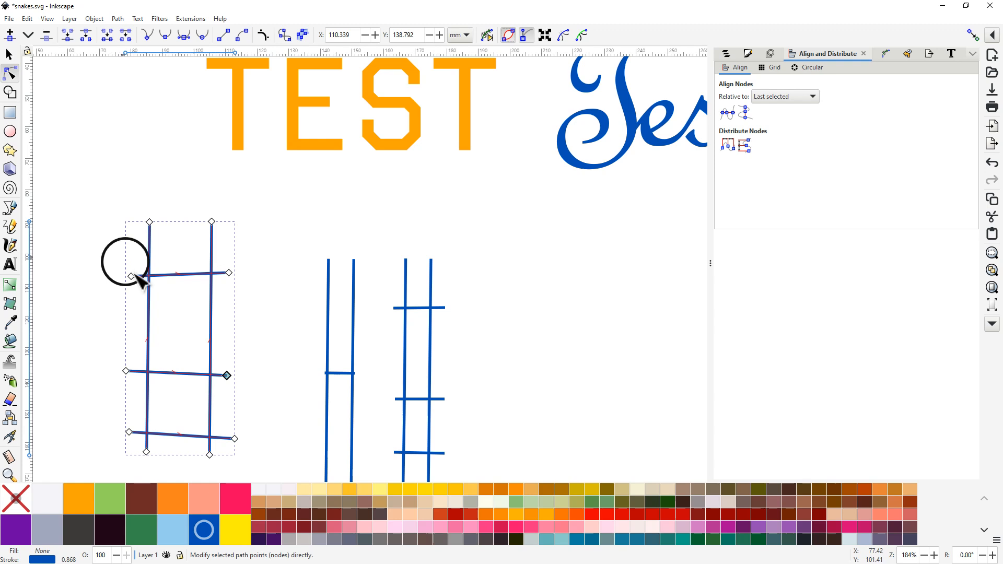
double_click(10, 74)
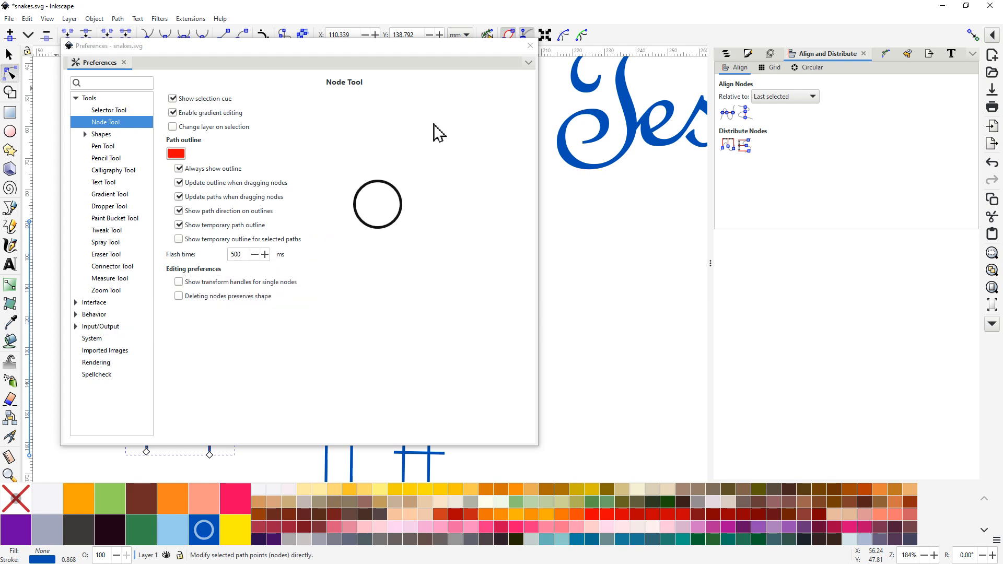
click(530, 46)
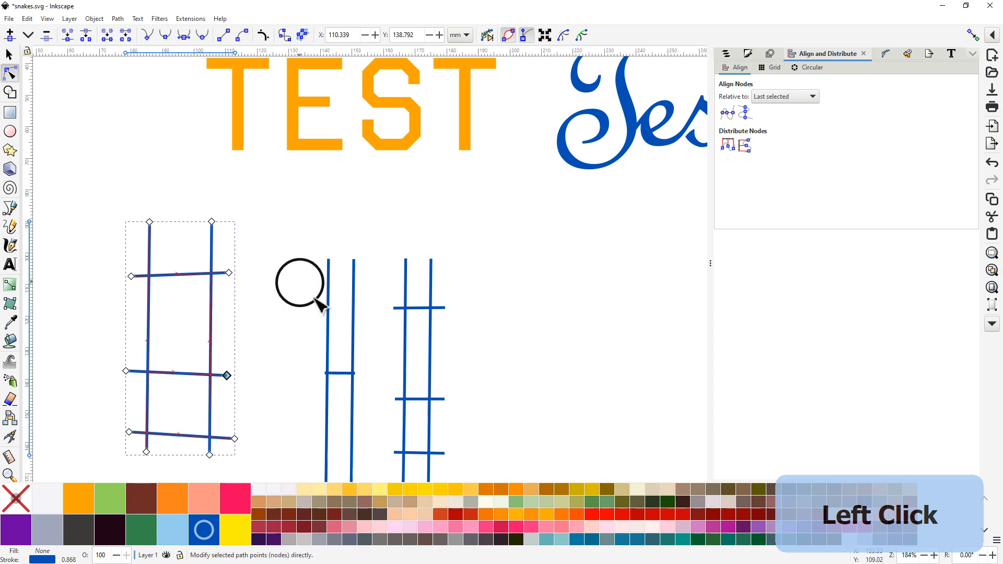
- Delete the two narrow rail columns beside the wide one
drag(322, 326, 401, 247)
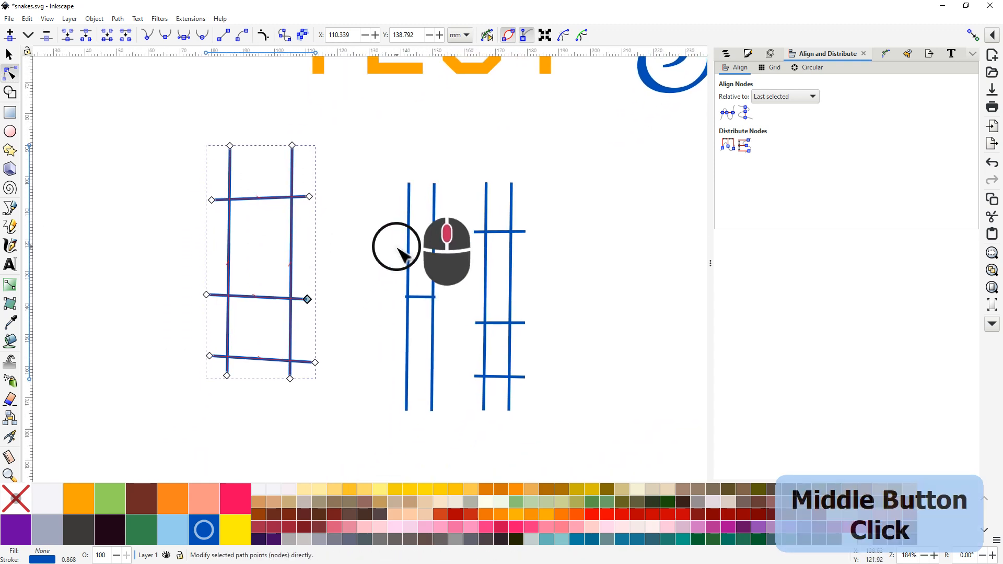
drag(375, 150, 557, 448)
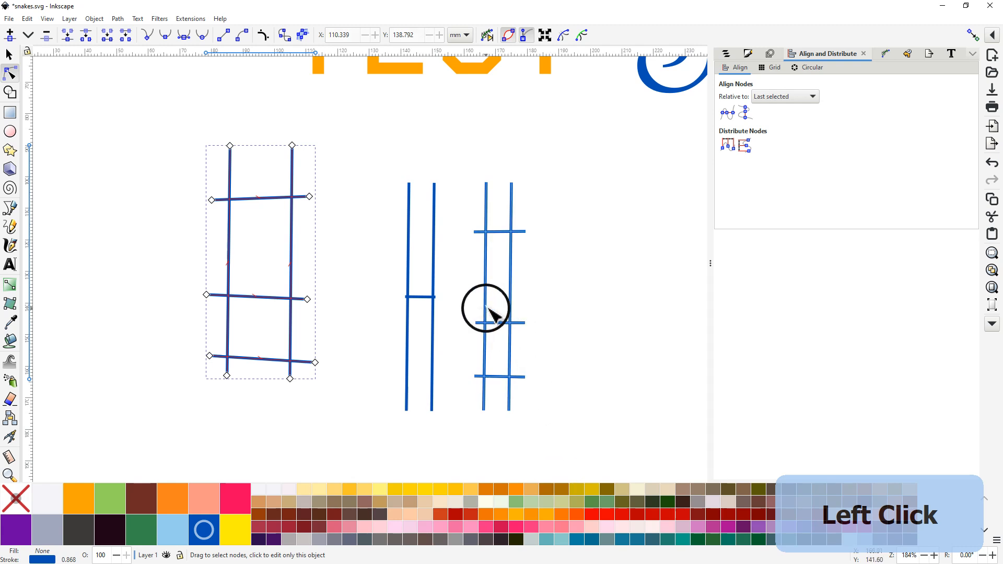
click(9, 54)
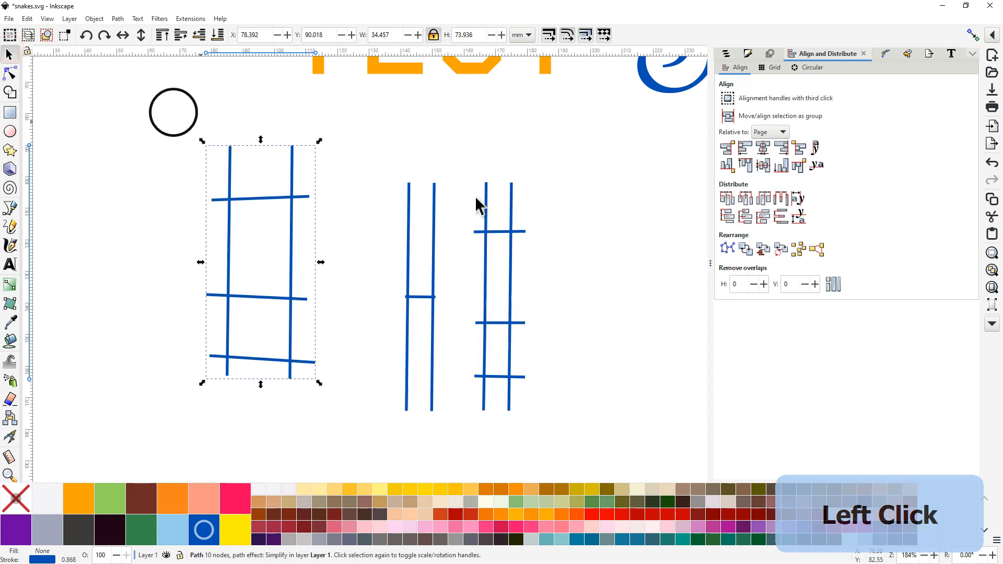
drag(374, 150, 546, 454)
right_click(478, 324)
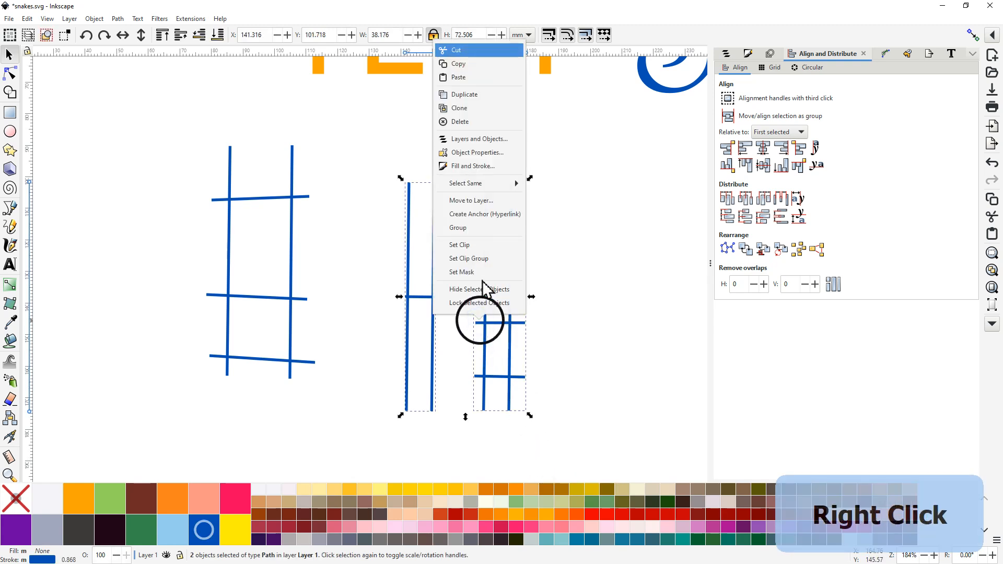
click(460, 121)
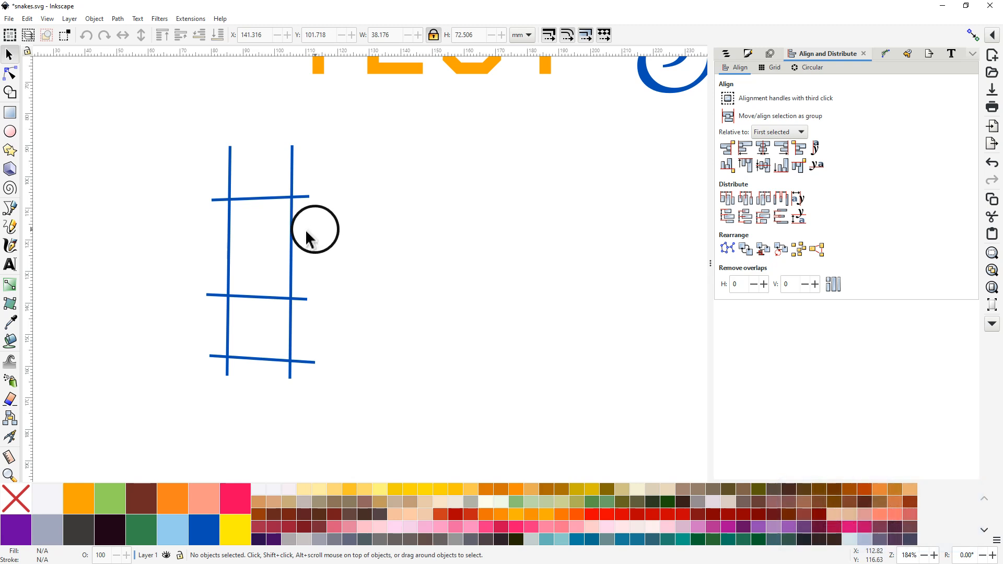
- Attach Ink/Stitch auto-route starting position and auto-route ending position commands to the remaining rail-and-rung column
click(290, 246)
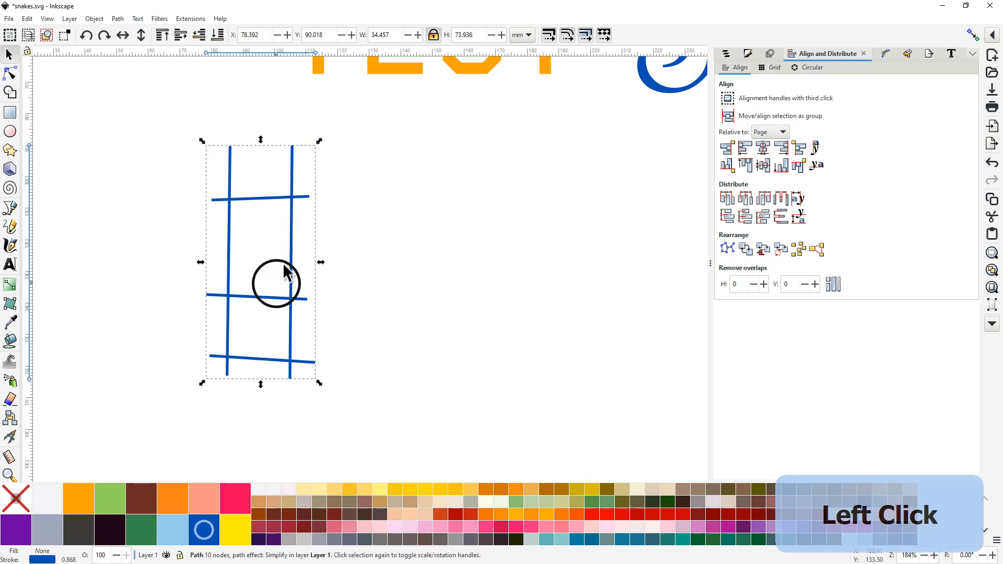
middle_click(273, 231)
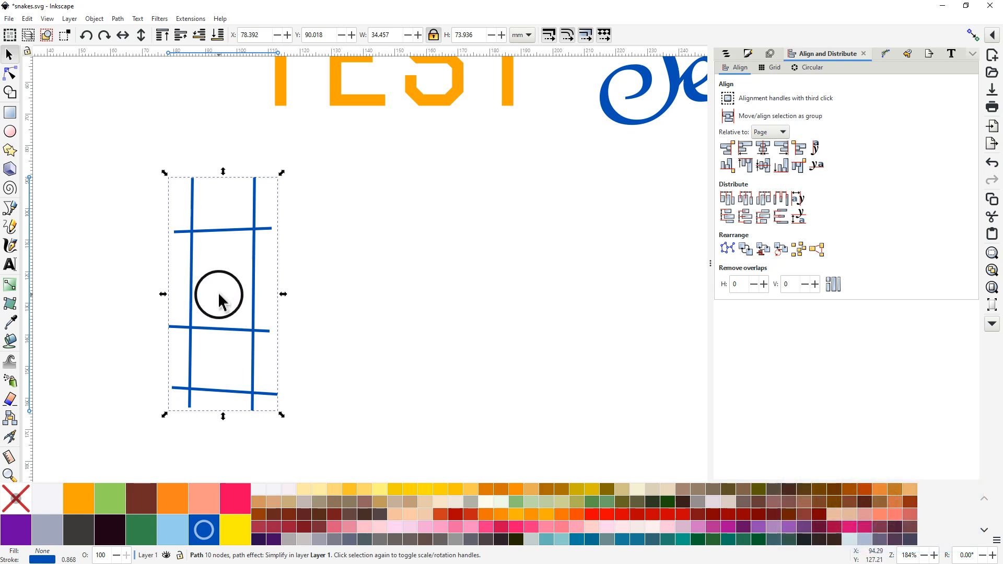
click(185, 19)
mouse_move(232, 166)
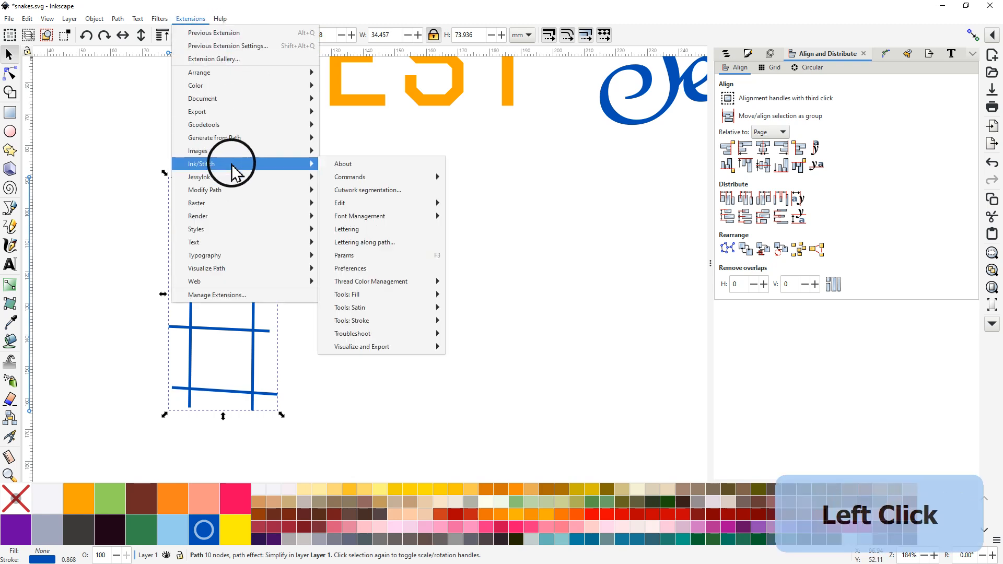
mouse_move(359, 176)
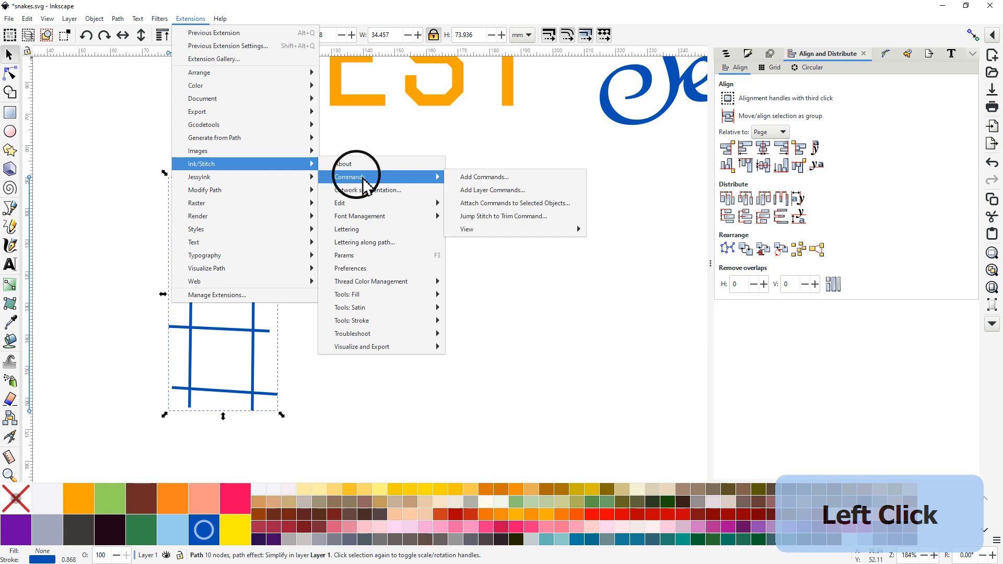
click(512, 203)
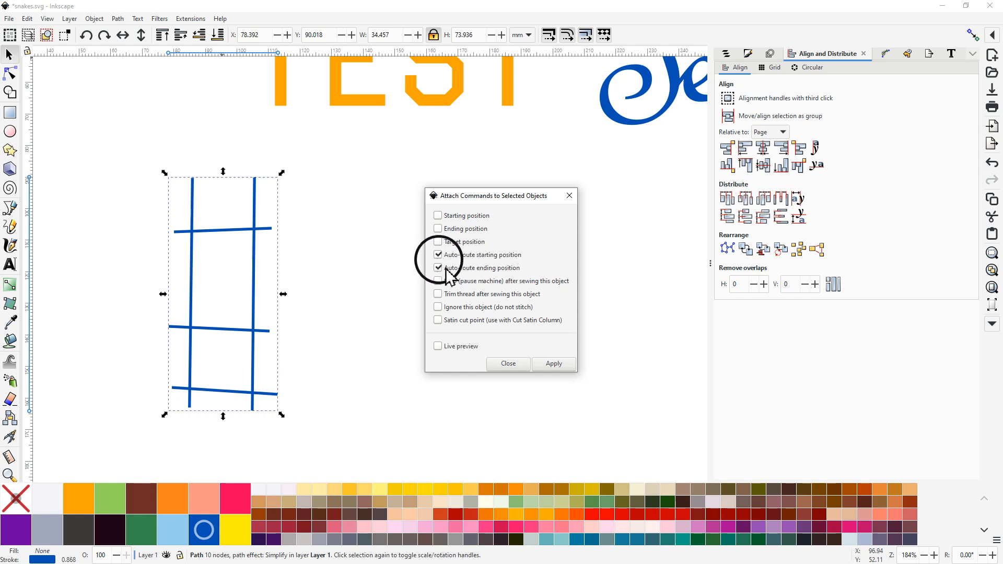
click(553, 365)
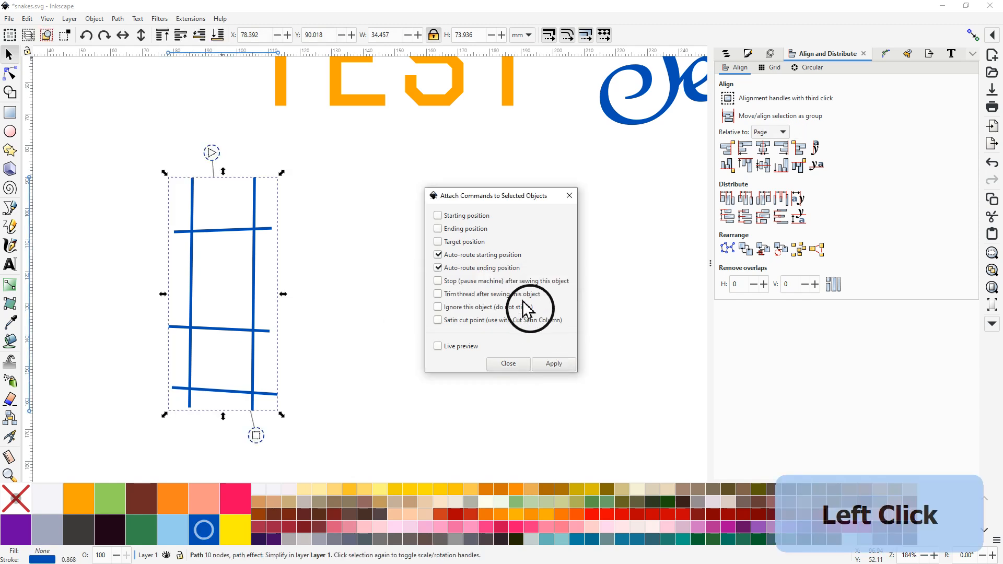
click(569, 196)
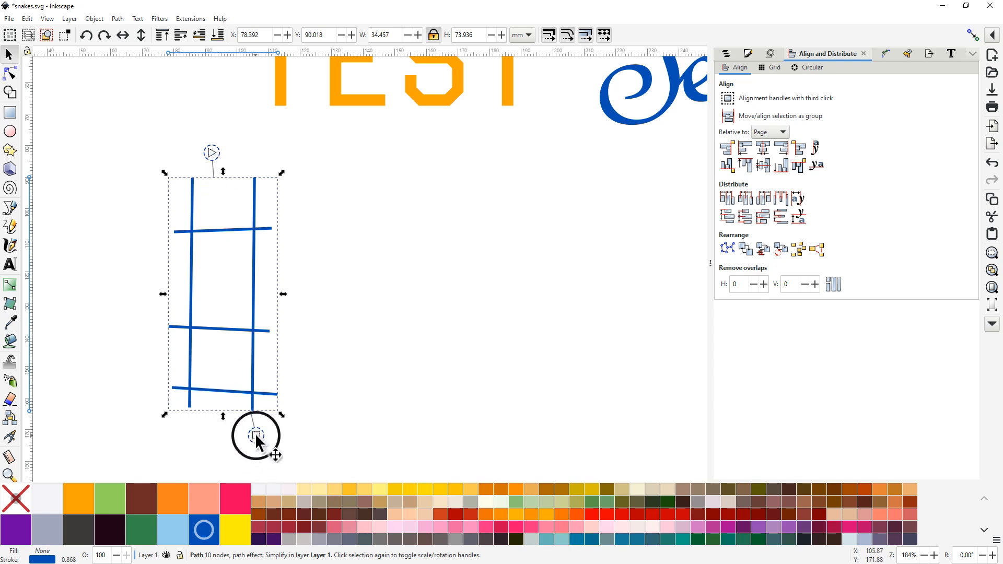
- Place the auto-route start marker on the middle rung and the end marker between the rails just below the upper rung, at about Y 111 mm
drag(256, 436, 235, 296)
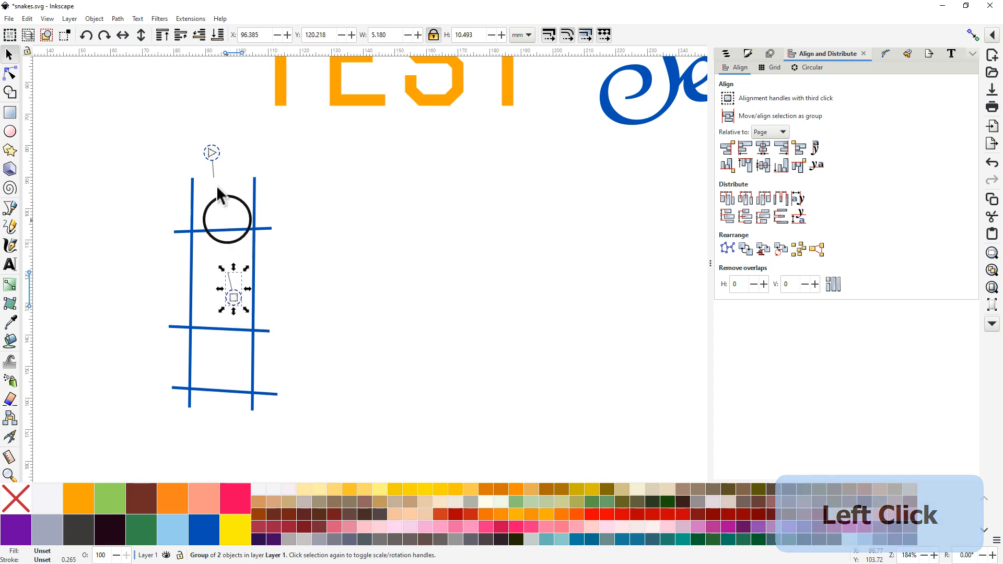
drag(214, 156, 218, 339)
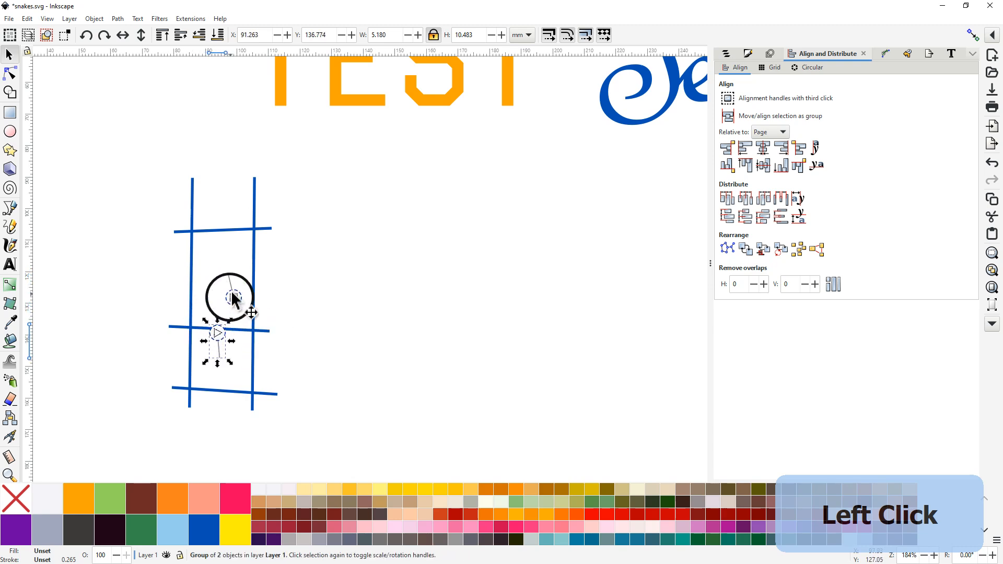
drag(234, 299, 230, 270)
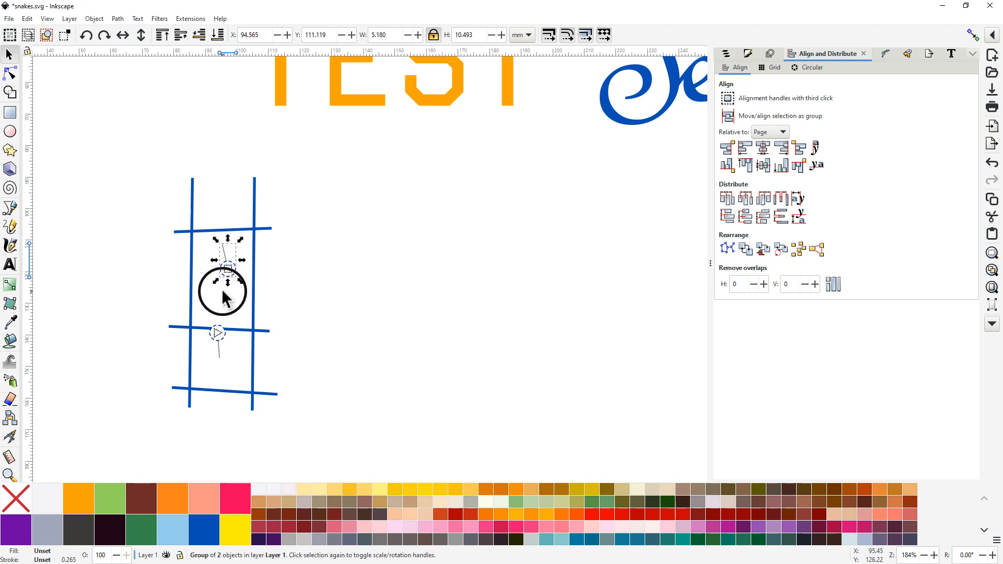
- Try to auto-route the rail-and-rung column with Auto-Route Satin Columns, leaving jump-stitch trimming, order preservation and original-path keeping off
ctrl+scroll(225, 298, down, 1)
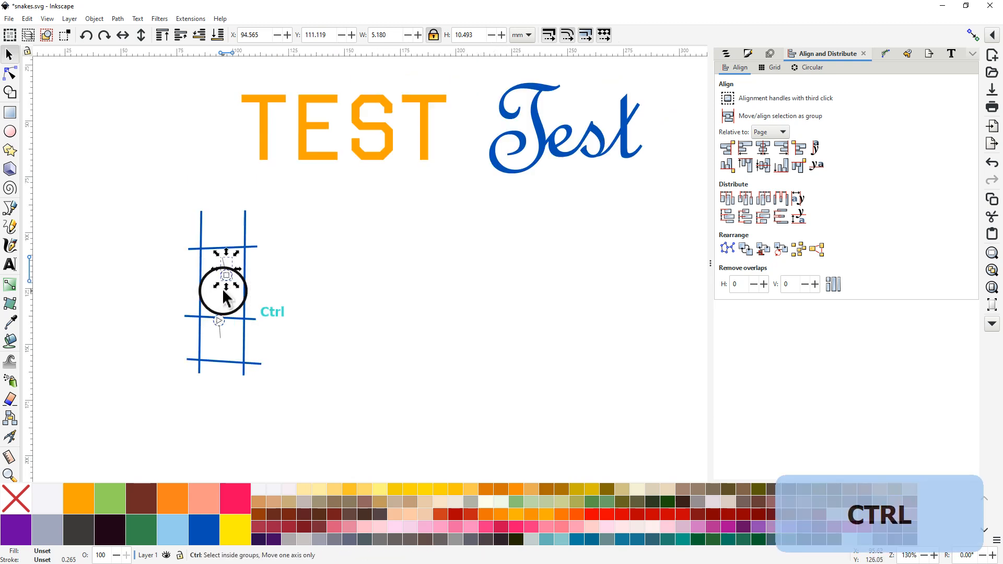
ctrl+scroll(225, 297, up, 3)
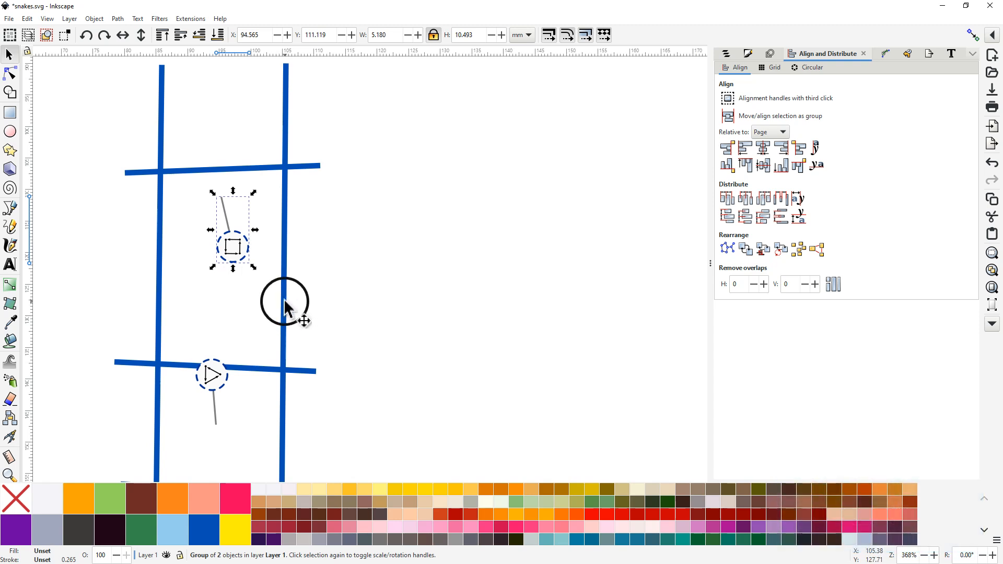
ctrl+scroll(329, 300, down, 2)
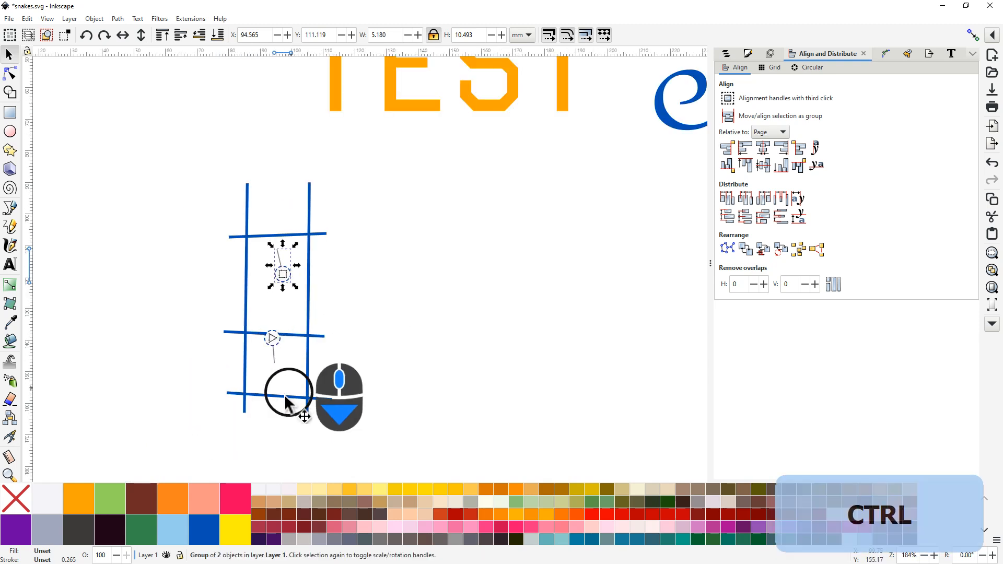
click(309, 309)
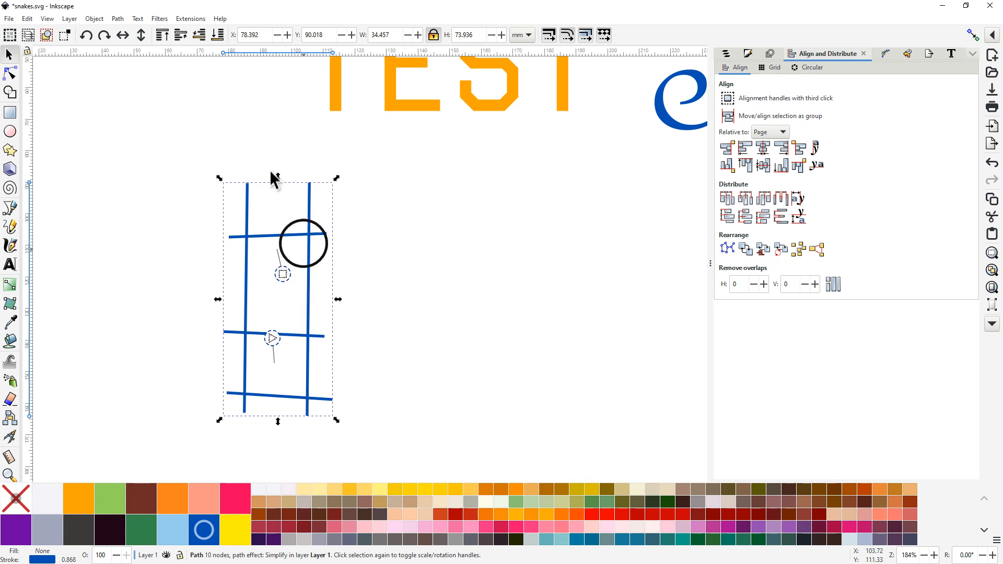
click(188, 20)
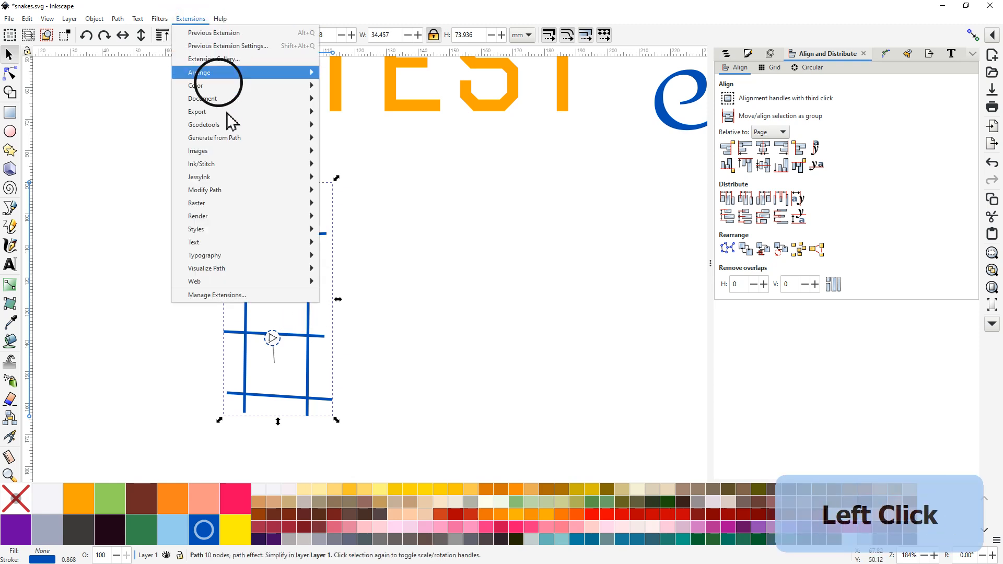
mouse_move(239, 168)
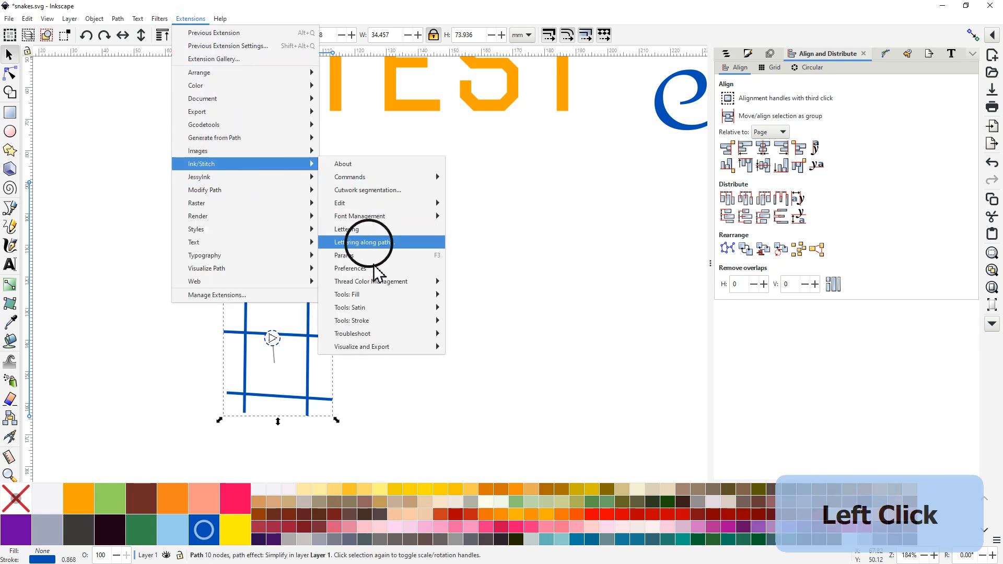
mouse_move(340, 309)
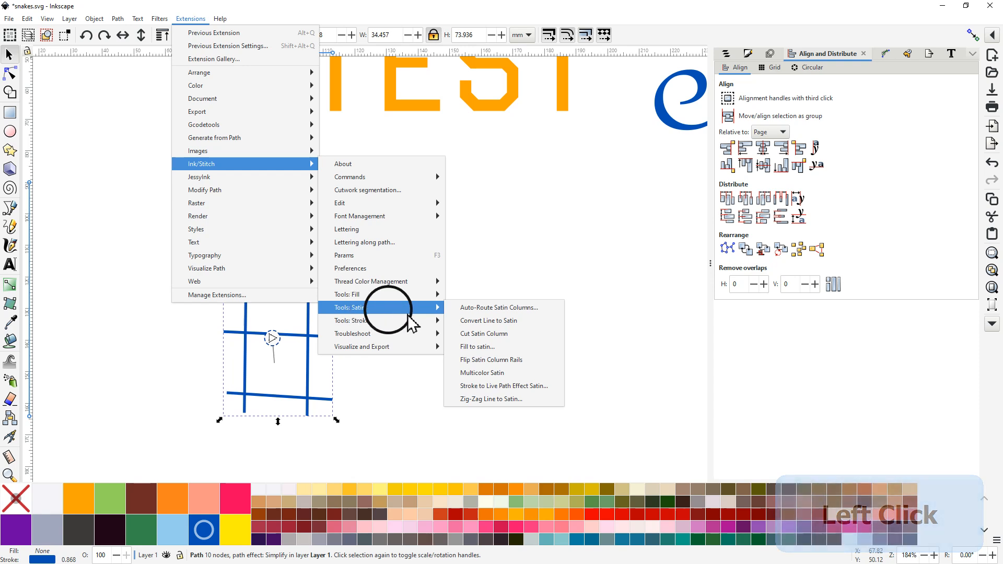
click(498, 312)
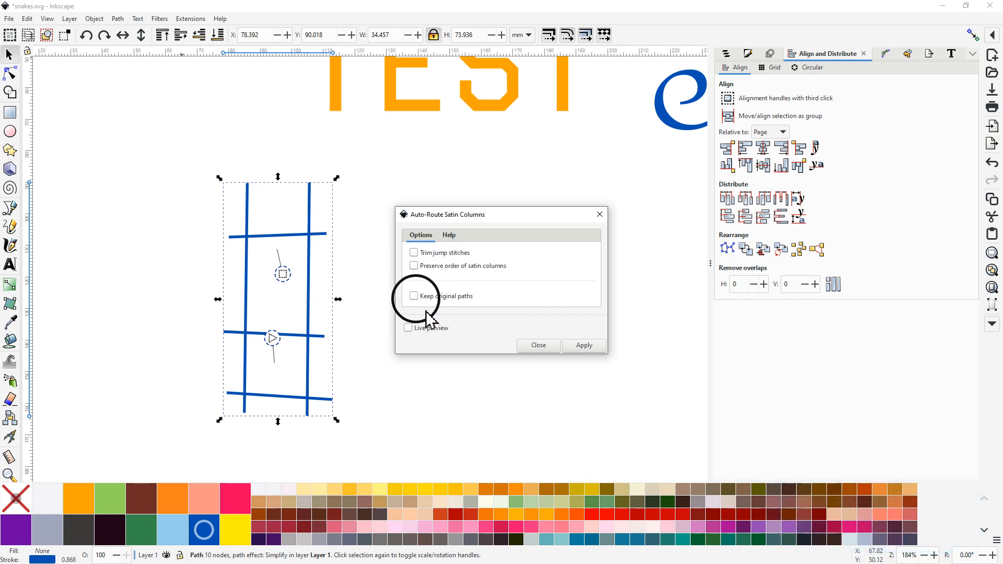
click(586, 346)
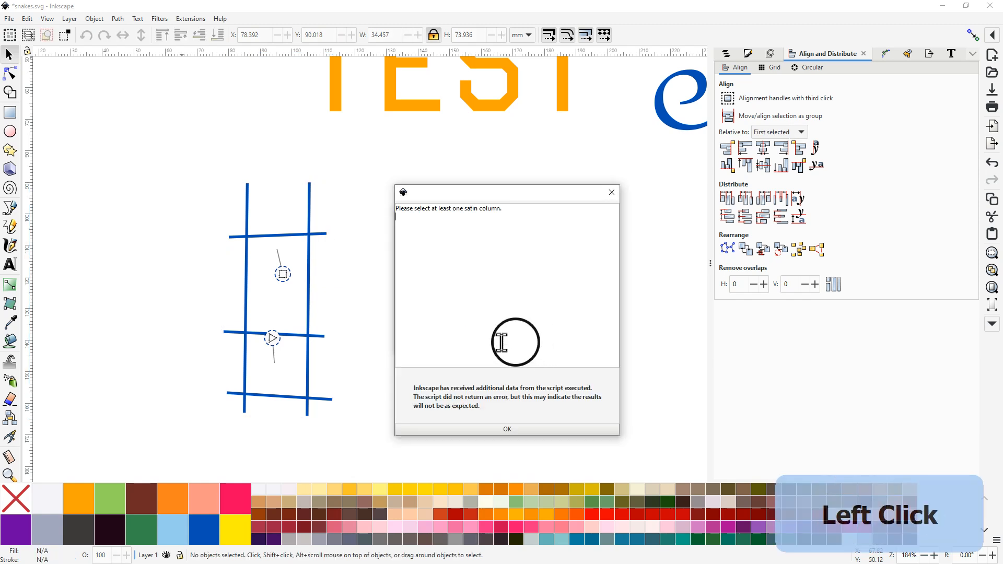
click(508, 429)
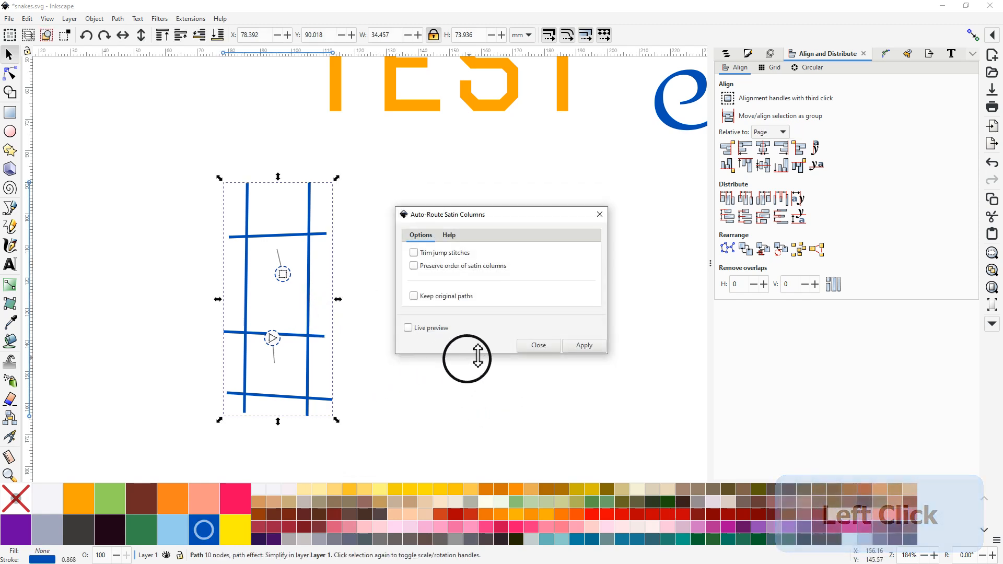
click(541, 346)
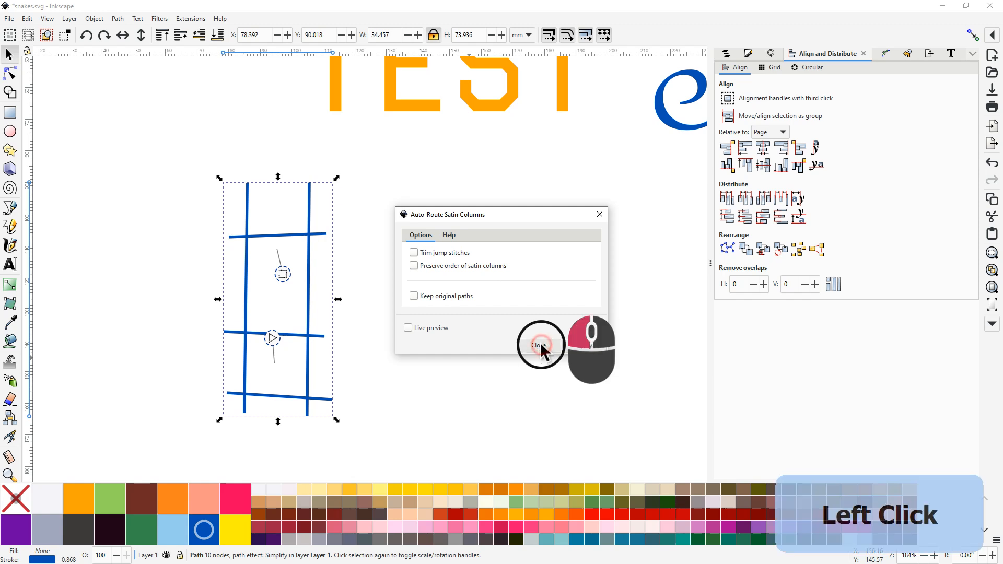
- Reselect the rail-and-rung column and retry the satin auto-routing with the same options
click(309, 309)
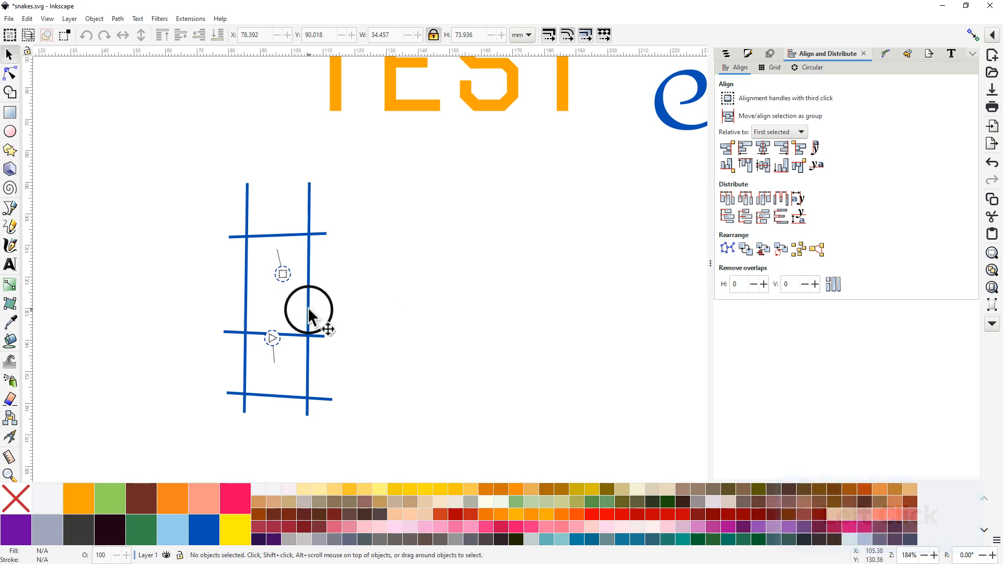
click(310, 308)
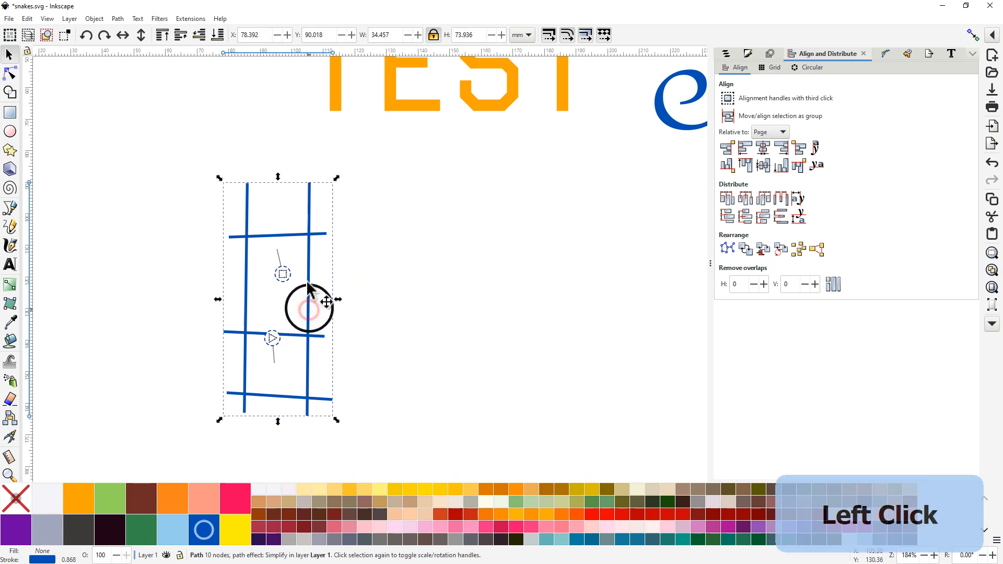
click(191, 19)
mouse_move(262, 163)
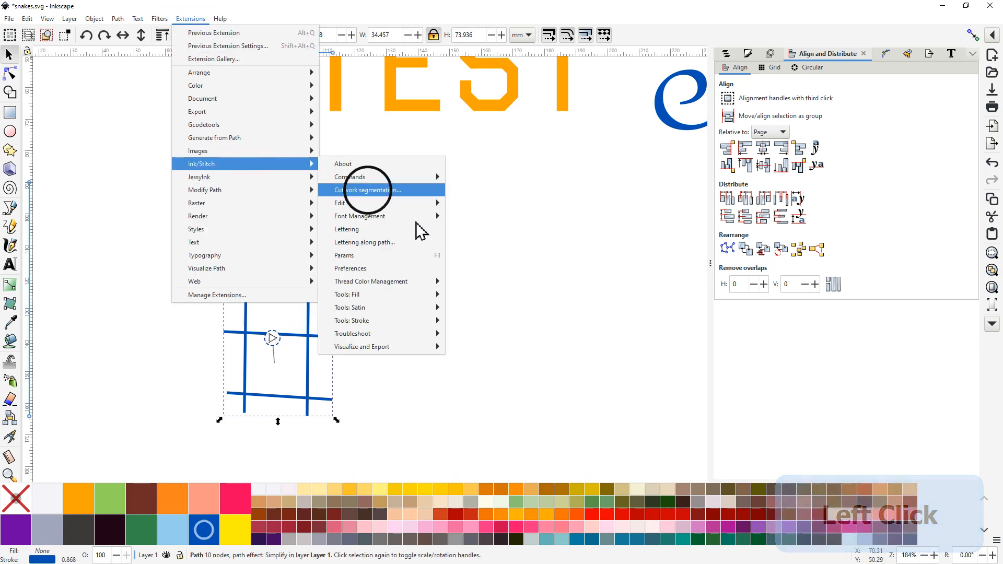
mouse_move(376, 308)
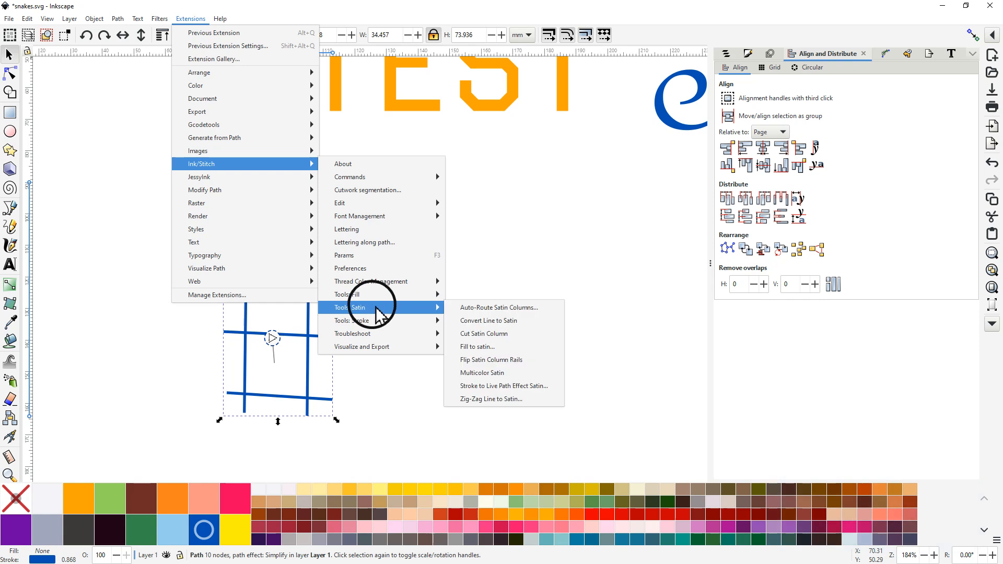
click(495, 310)
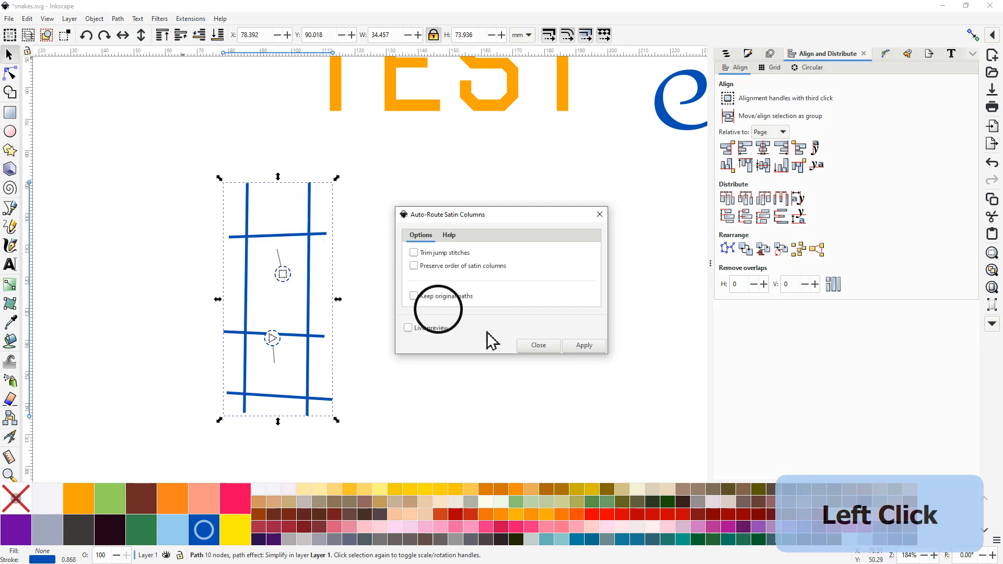
click(584, 346)
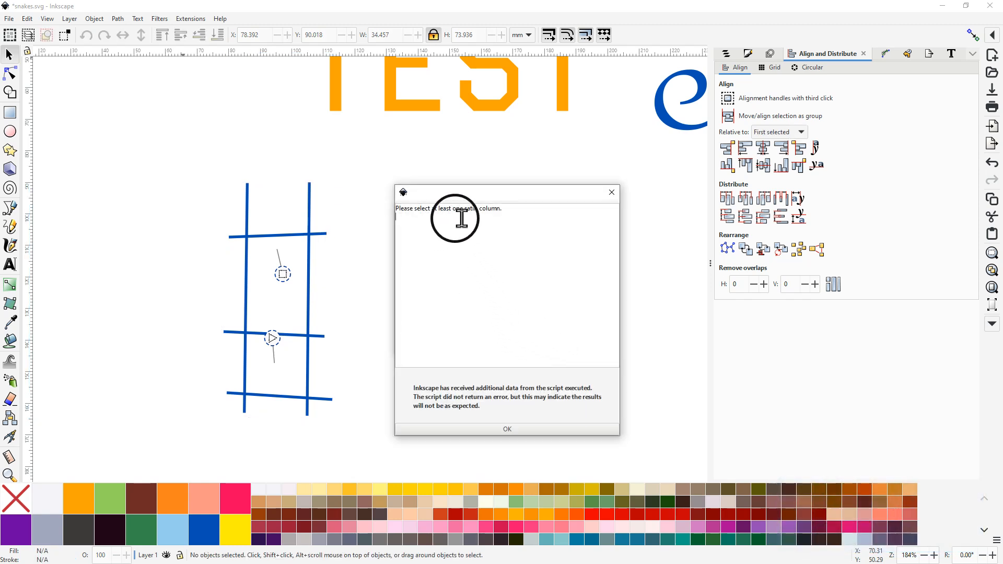
click(508, 430)
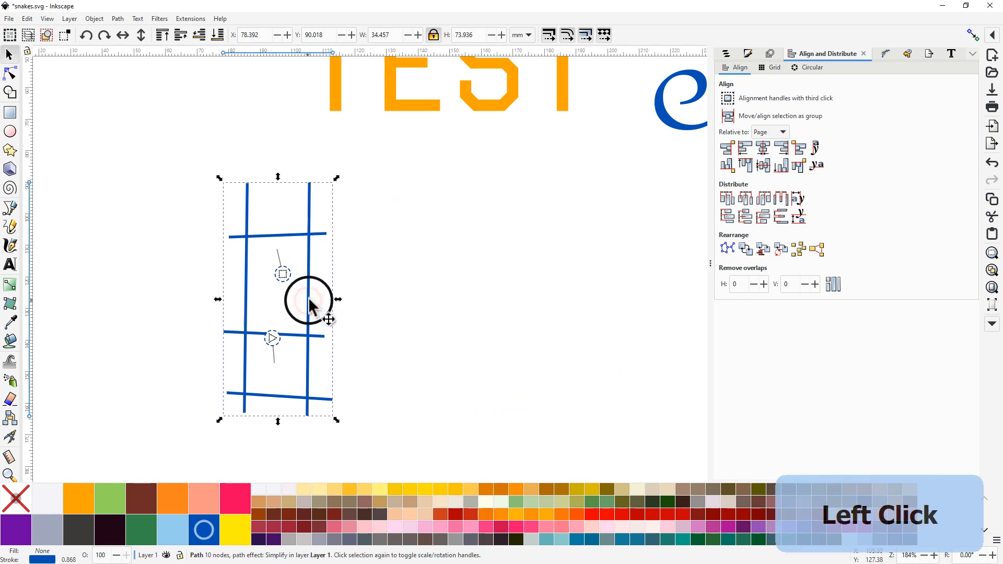
- Enable Custom satin column in the rail-and-rung path's Ink/Stitch Params and apply the settings
click(313, 261)
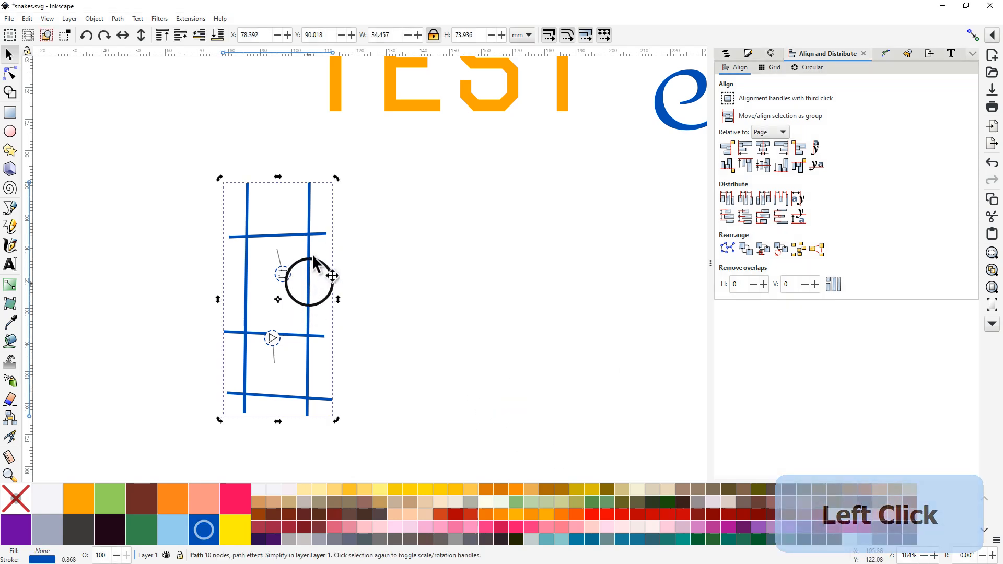
click(184, 20)
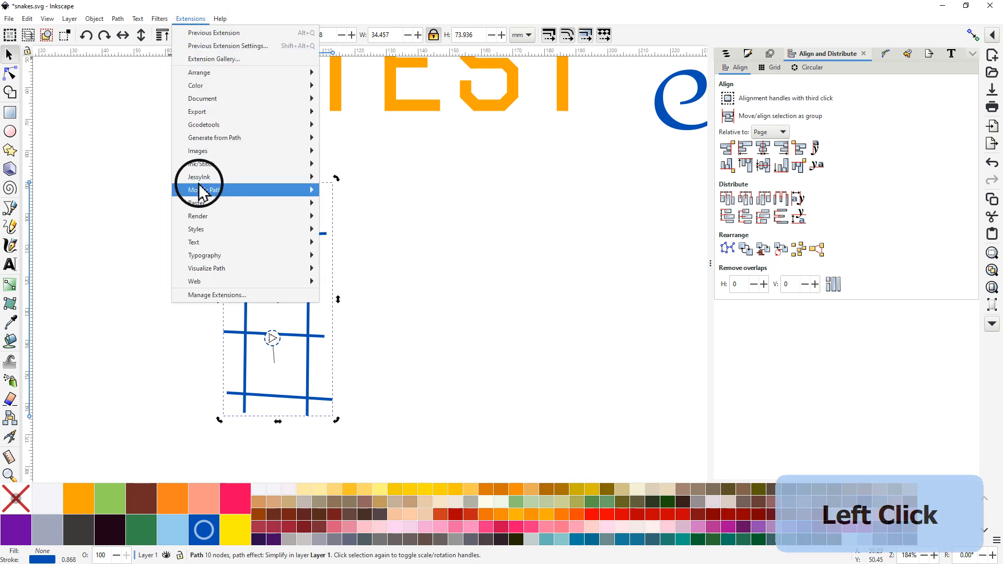
mouse_move(204, 165)
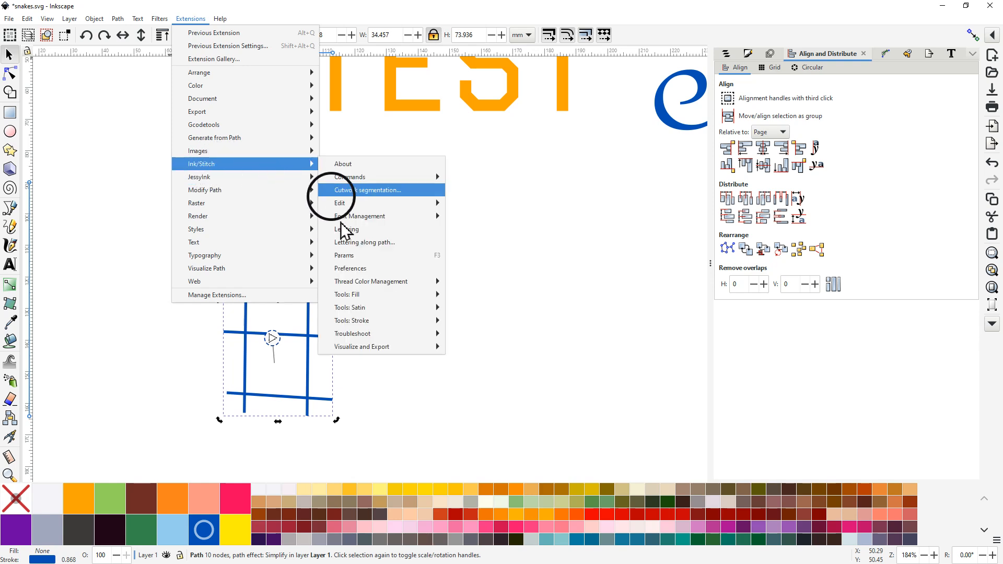
click(345, 256)
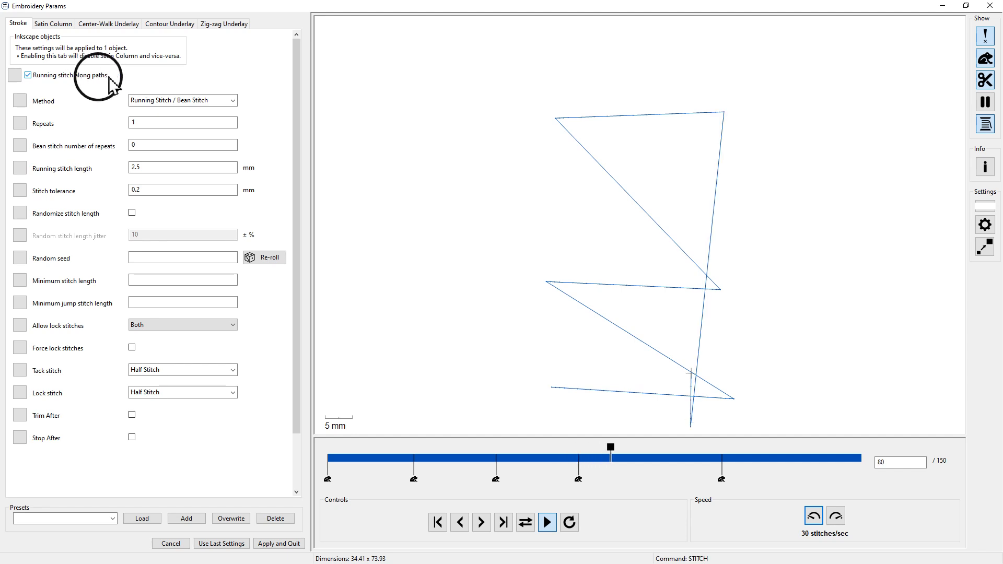
click(53, 24)
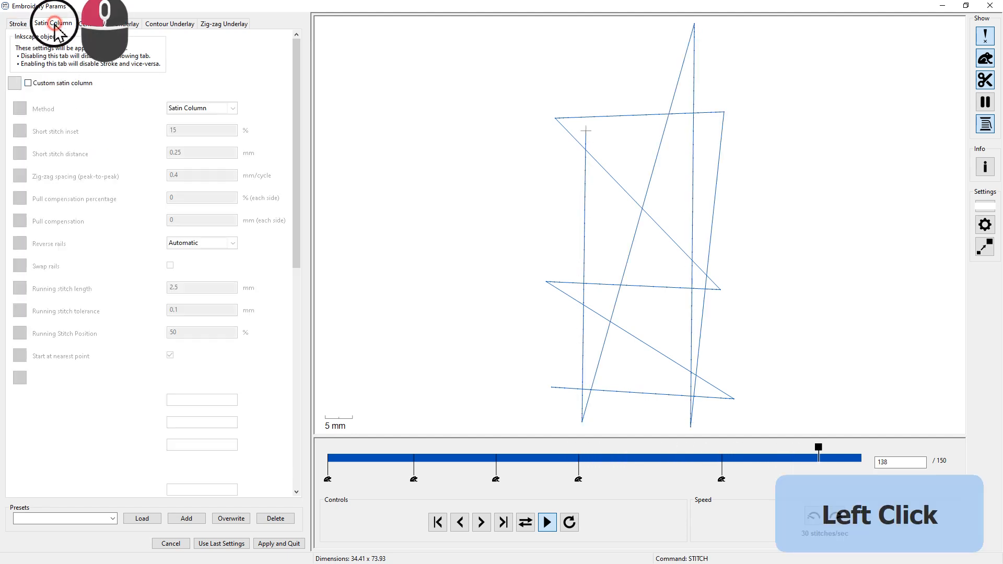
click(27, 83)
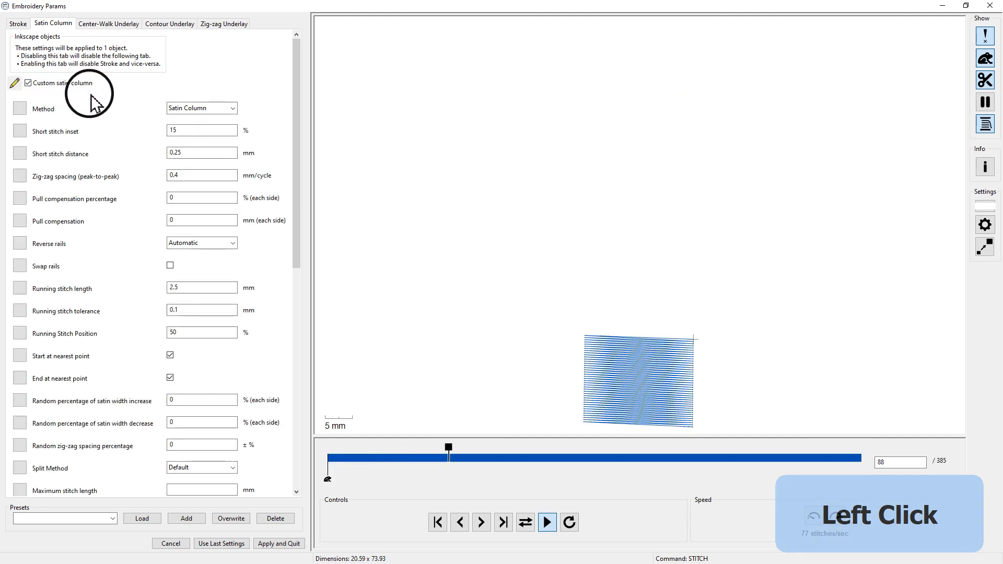
click(279, 544)
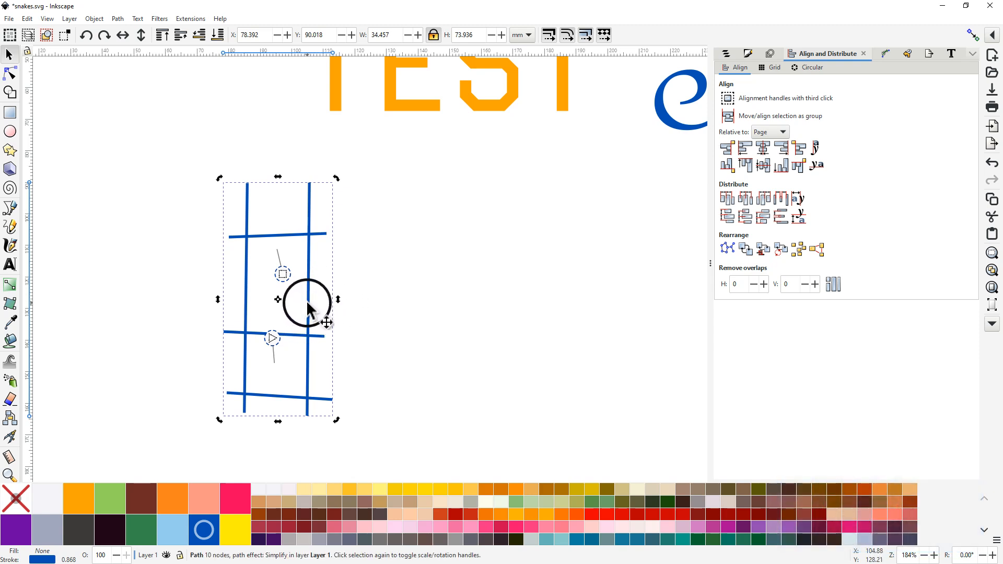
- Run Auto-Route Satin Columns on the selected column without trimming jump stitches, preserving order or keeping the original paths
click(191, 20)
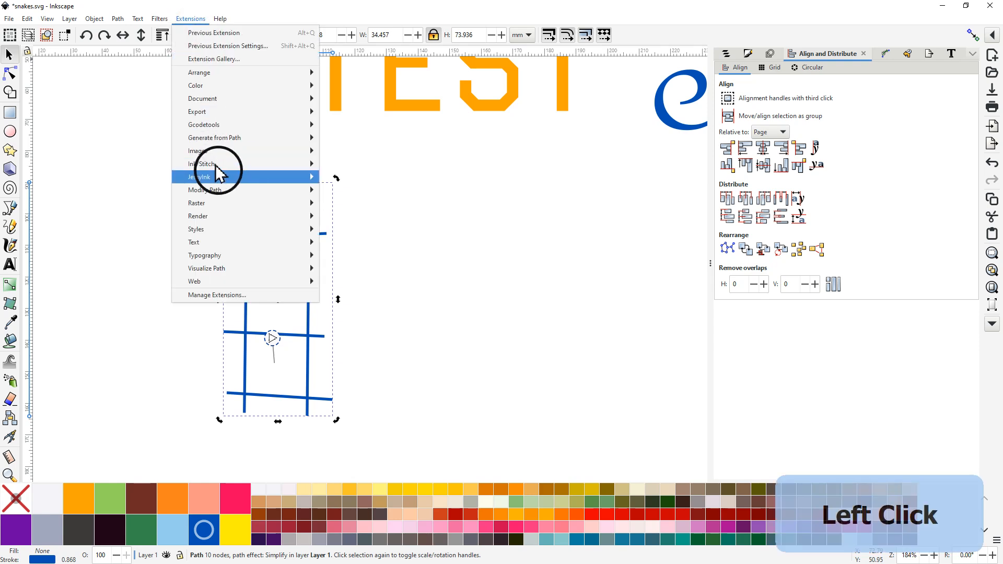
mouse_move(292, 171)
mouse_move(366, 307)
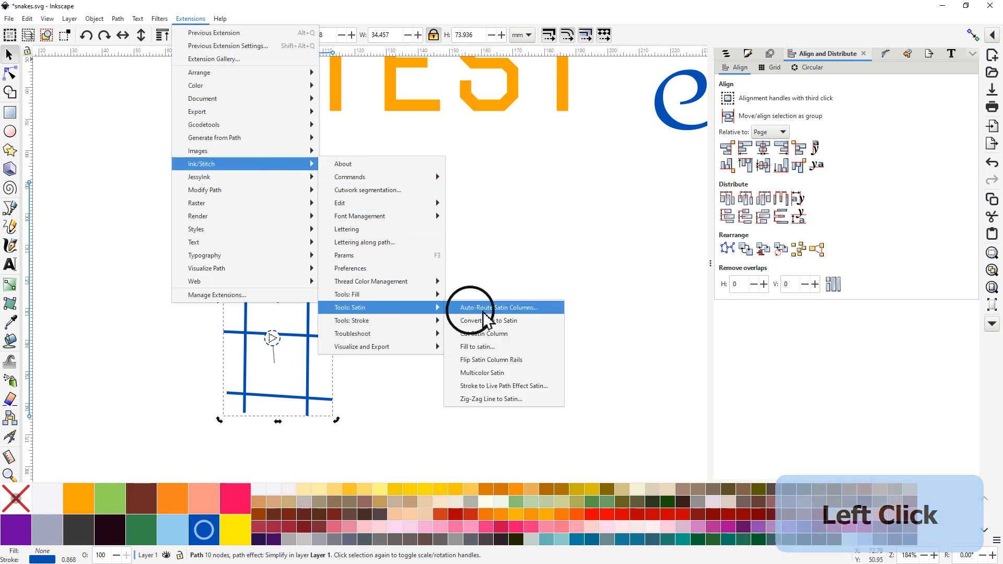
click(507, 309)
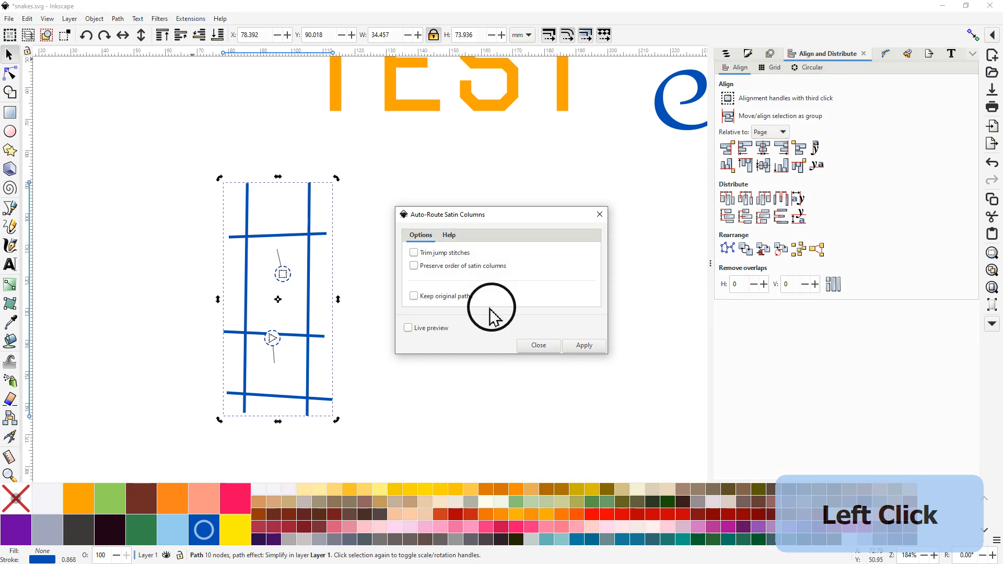
click(584, 345)
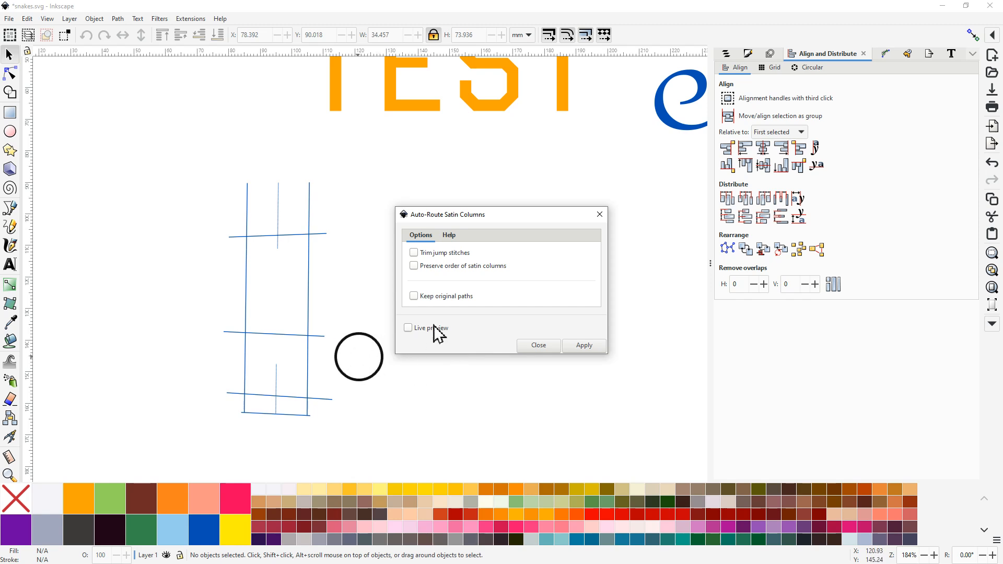
click(539, 346)
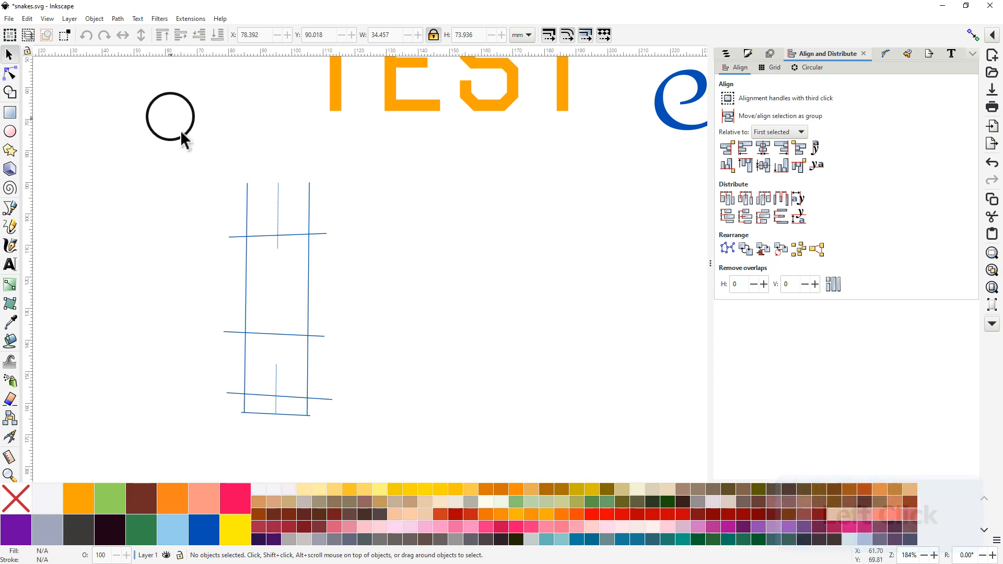
- Set the stroke width of the whole auto-routed group to 0.868 and examine the dashed line between the rails near the lowest rungs
drag(179, 134, 381, 450)
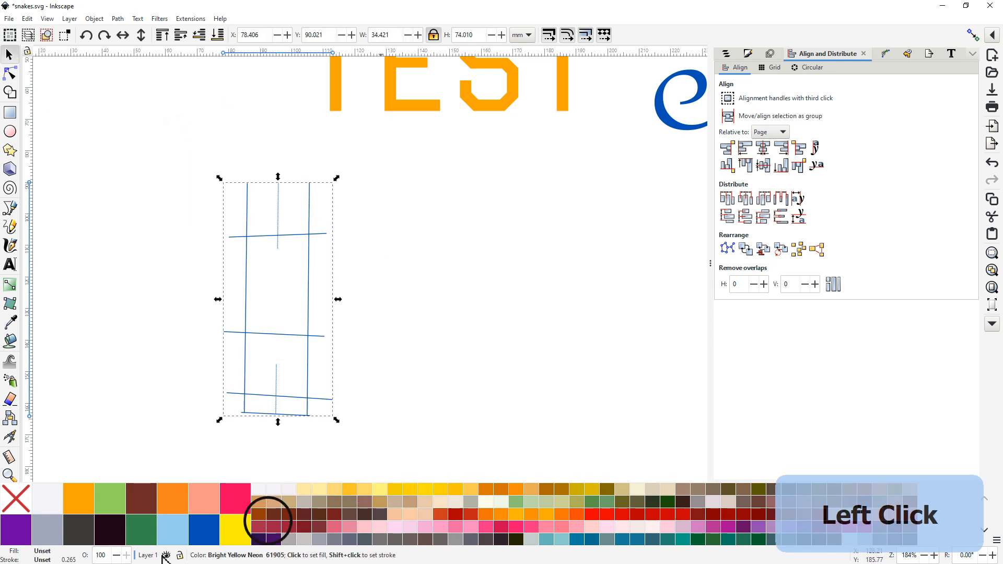
scroll(69, 560, up, 6)
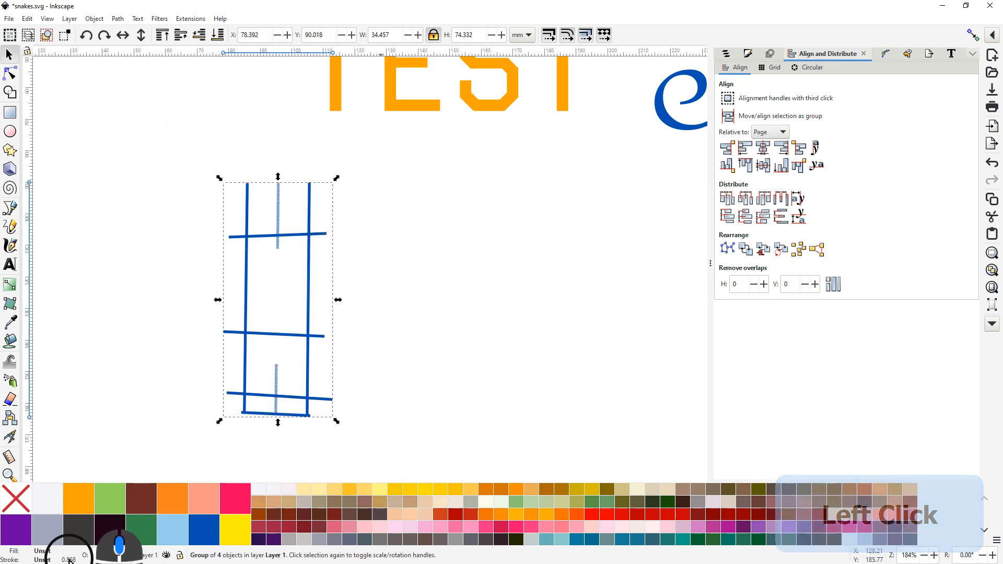
click(460, 262)
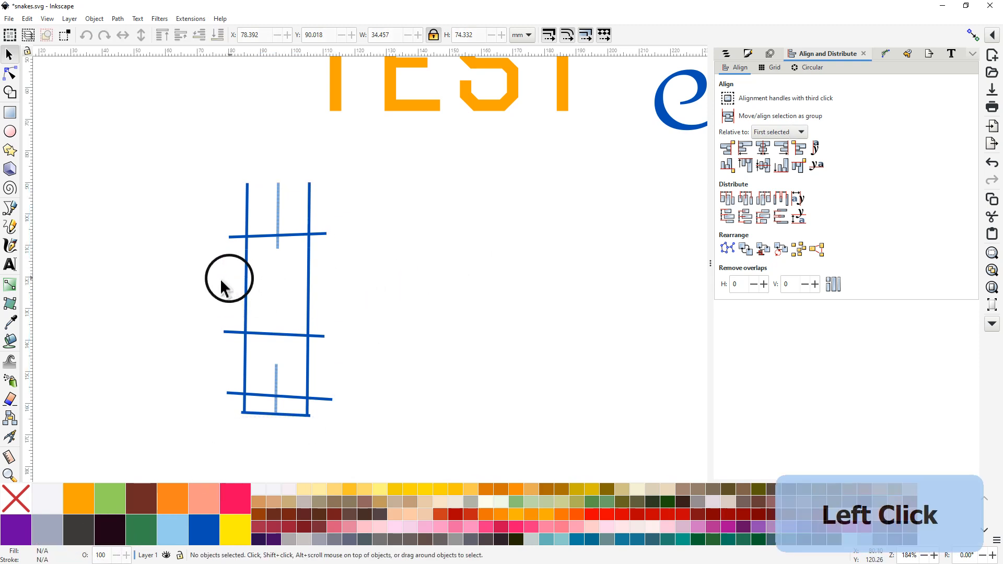
scroll(222, 319, up, 1)
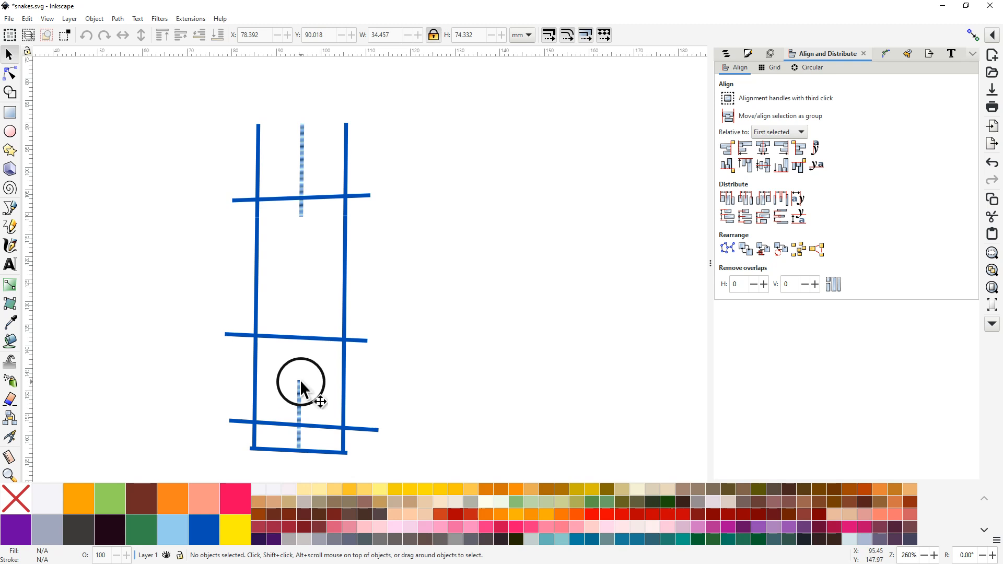
ctrl+scroll(300, 438, up, 6)
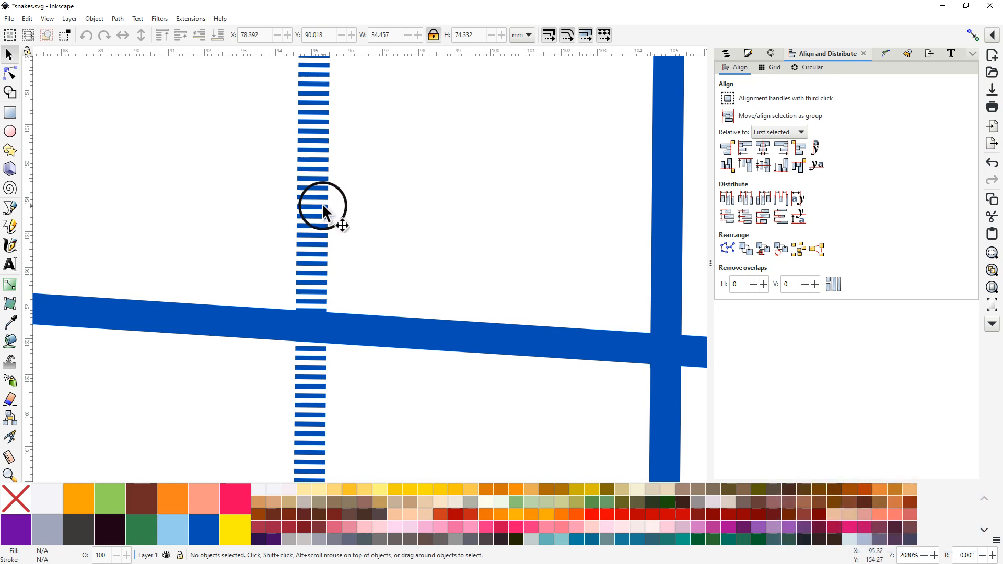
- Examine the dashed running-stitch lines between the rails at both ends of the auto-routed column
ctrl+scroll(324, 211, down, 2)
middle_click(328, 287)
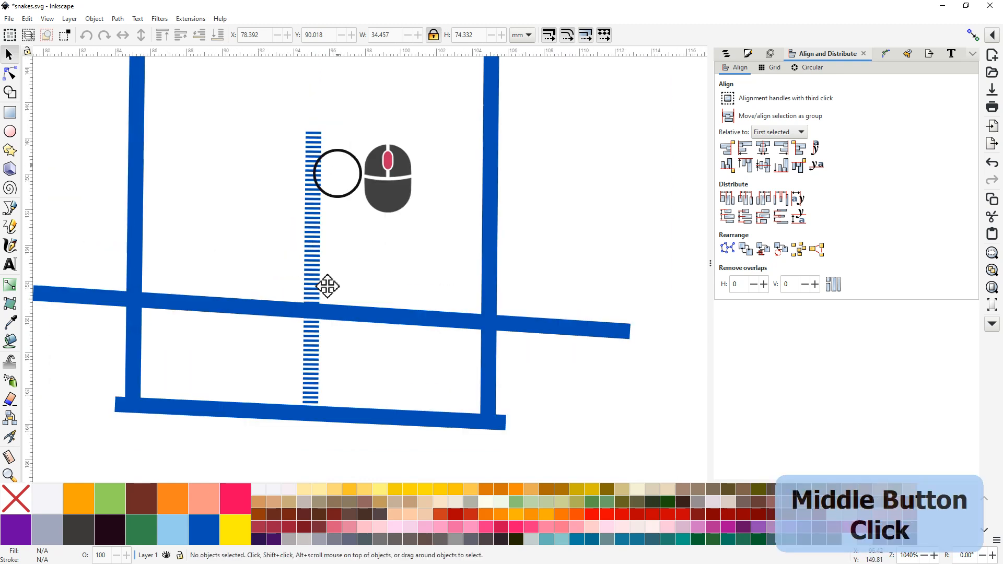
middle_click(296, 106)
middle_click(326, 209)
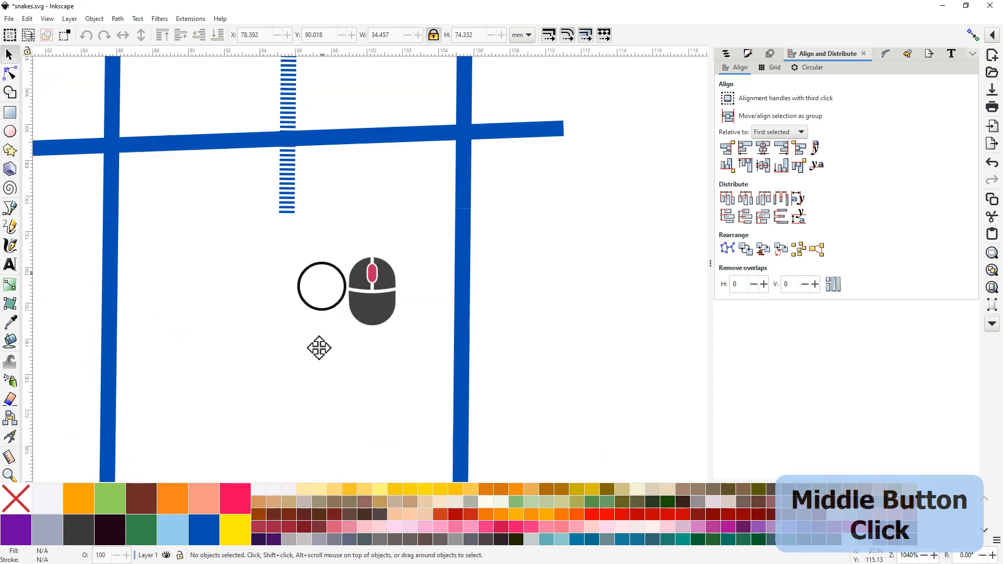
middle_click(284, 111)
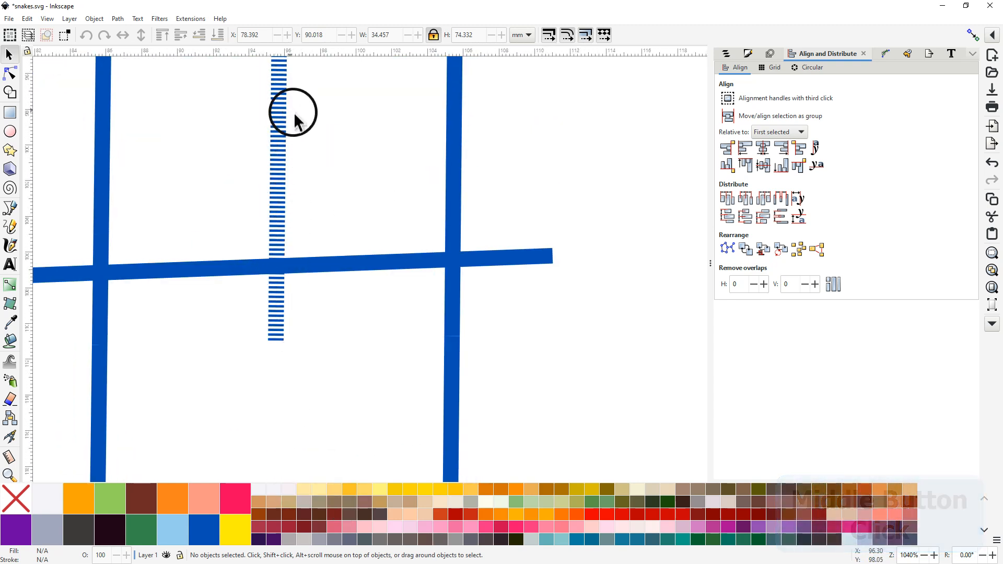
ctrl+scroll(293, 137, down, 4)
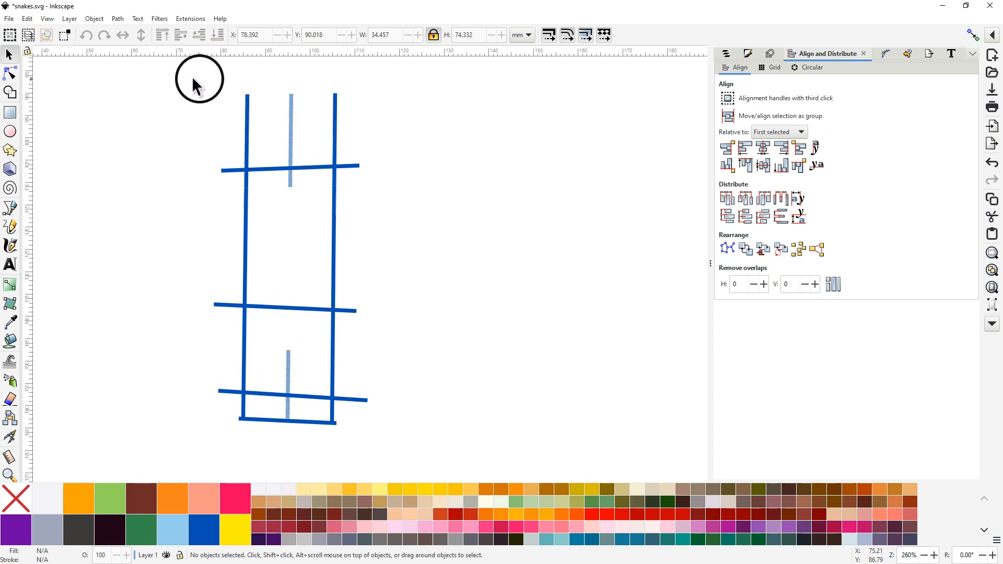
- Select the auto-routed group and play its stitch-out in the Ink/Stitch Simulator, raising the speed to 672 stitches/sec
drag(152, 78, 409, 242)
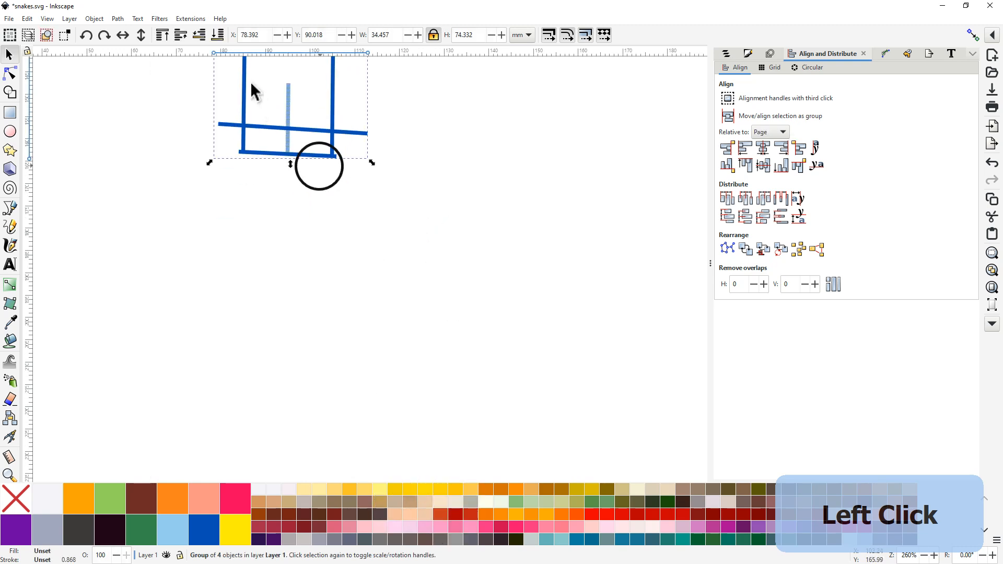
click(189, 18)
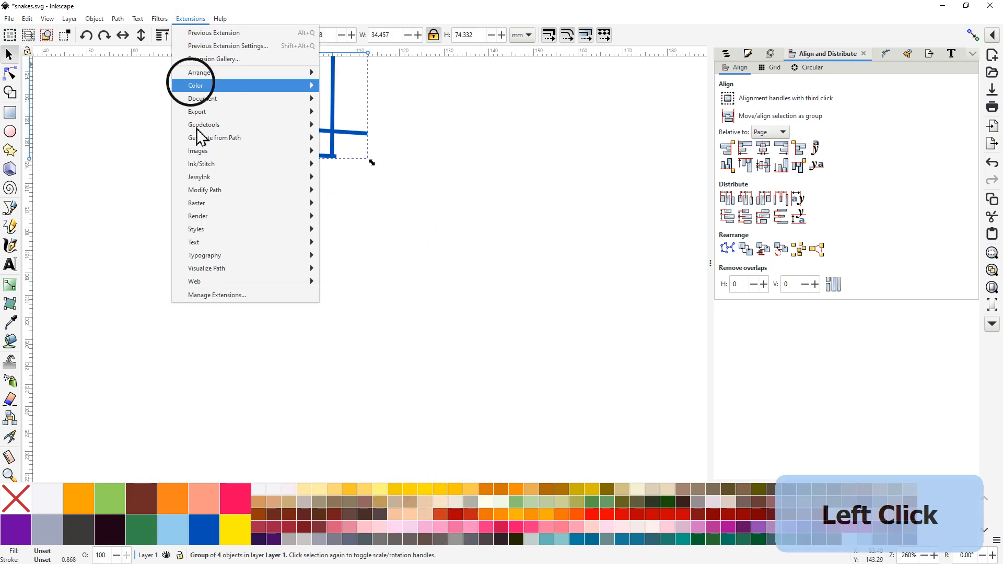
mouse_move(227, 170)
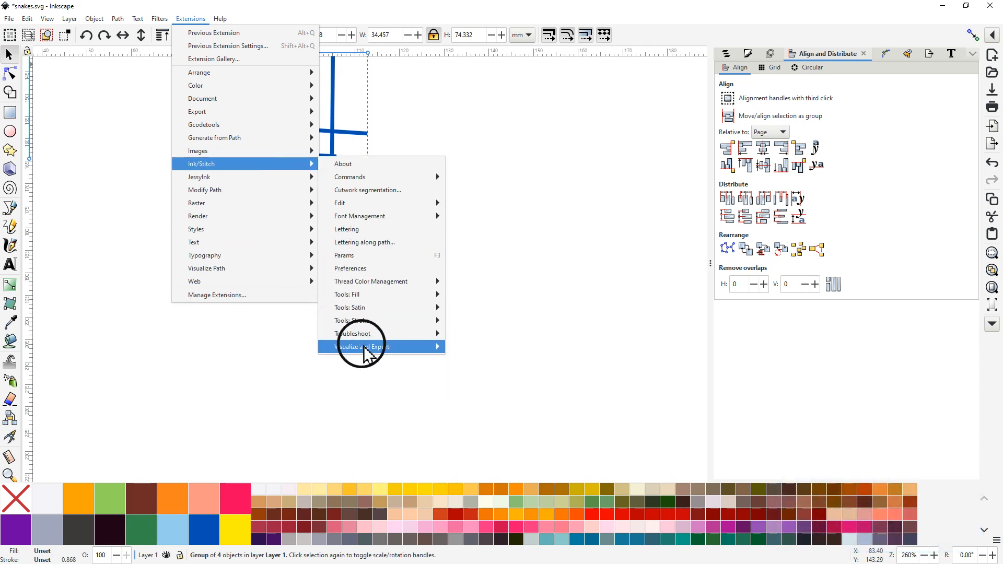
mouse_move(365, 348)
click(474, 386)
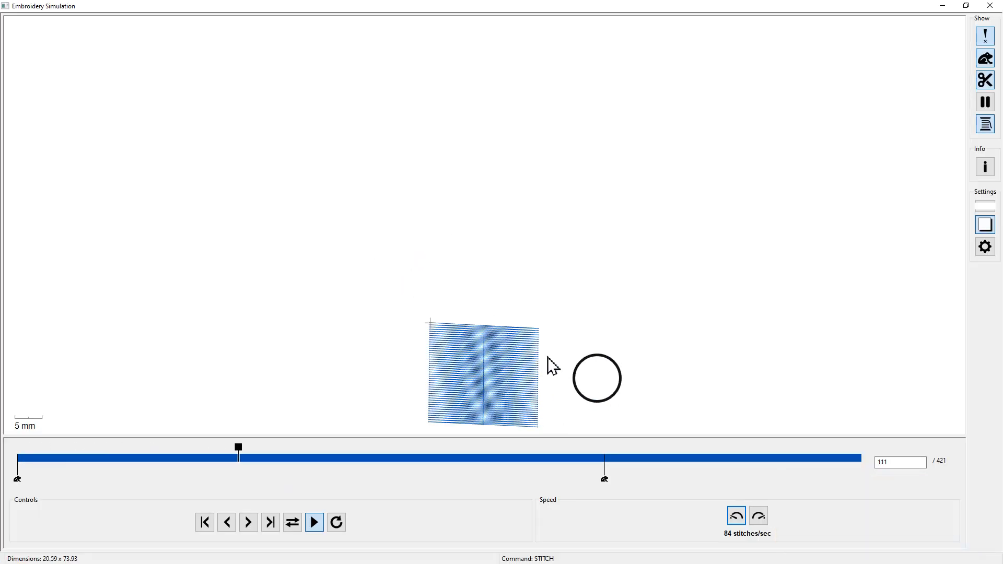
click(758, 521)
click(757, 521)
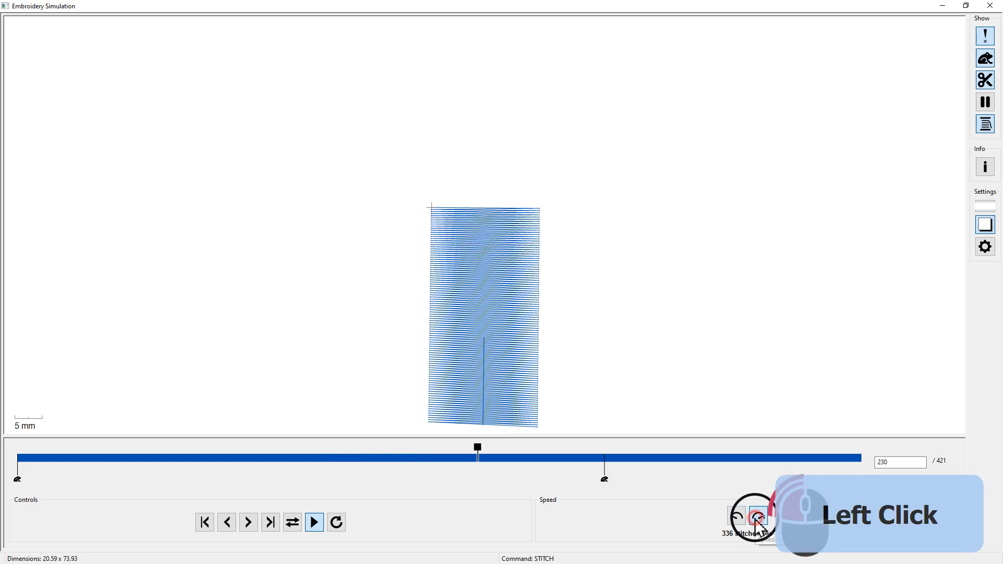
click(757, 521)
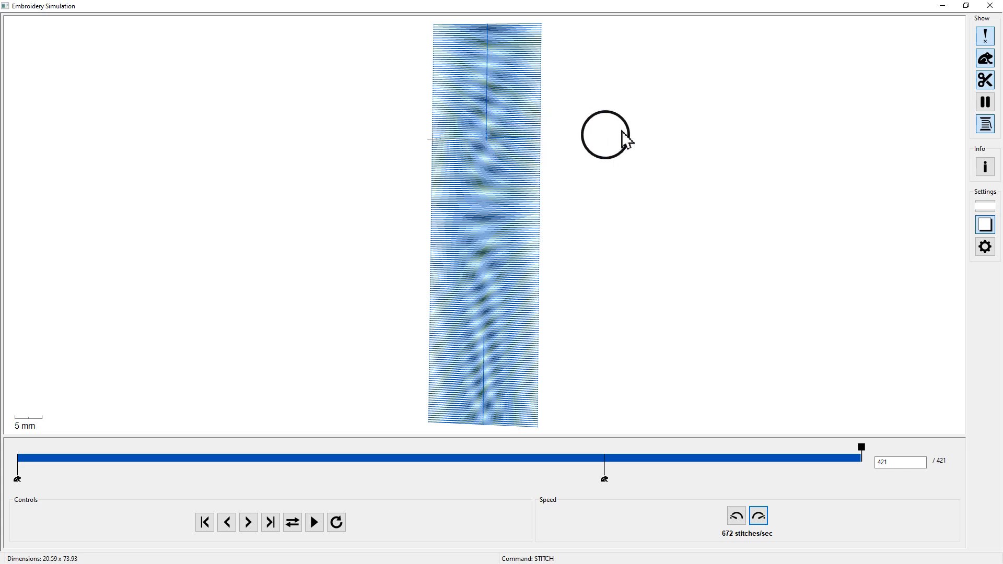
click(991, 7)
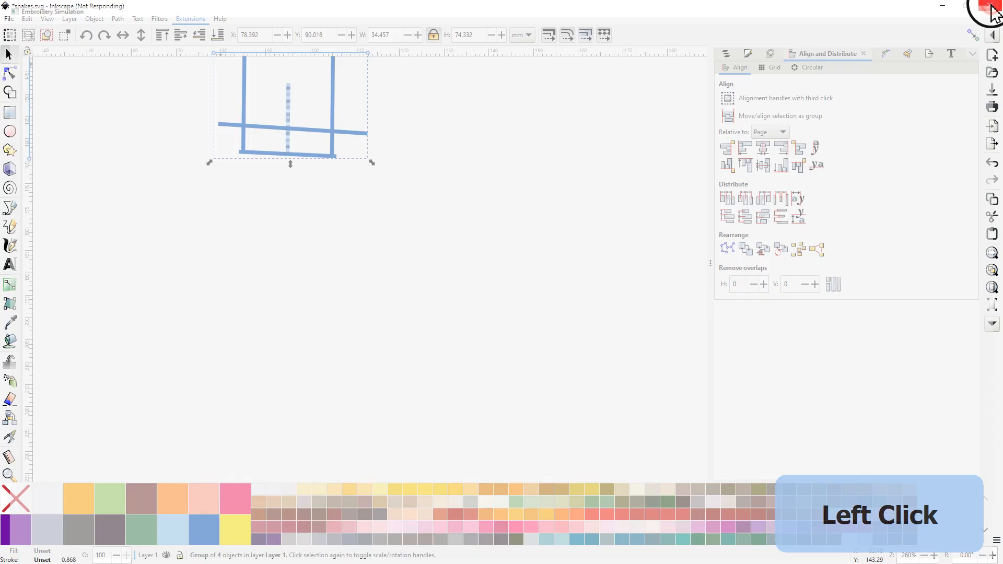
- Run Jump Stitch to Stroke on the auto-routed group, converting jumps from 0.90 to 100.00 mm and connecting in same group
middle_click(469, 170)
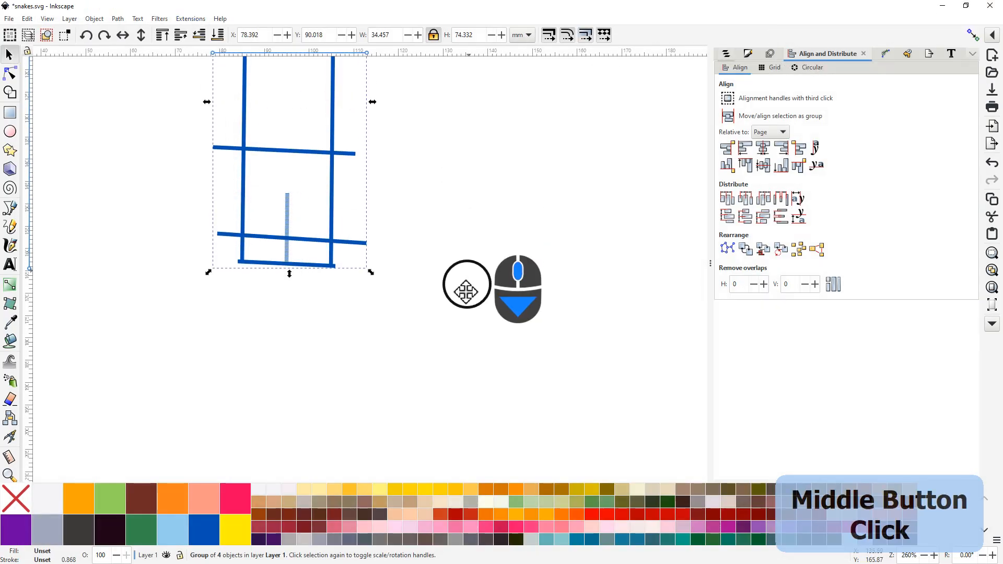
scroll(463, 301, down, 2)
middle_click(443, 197)
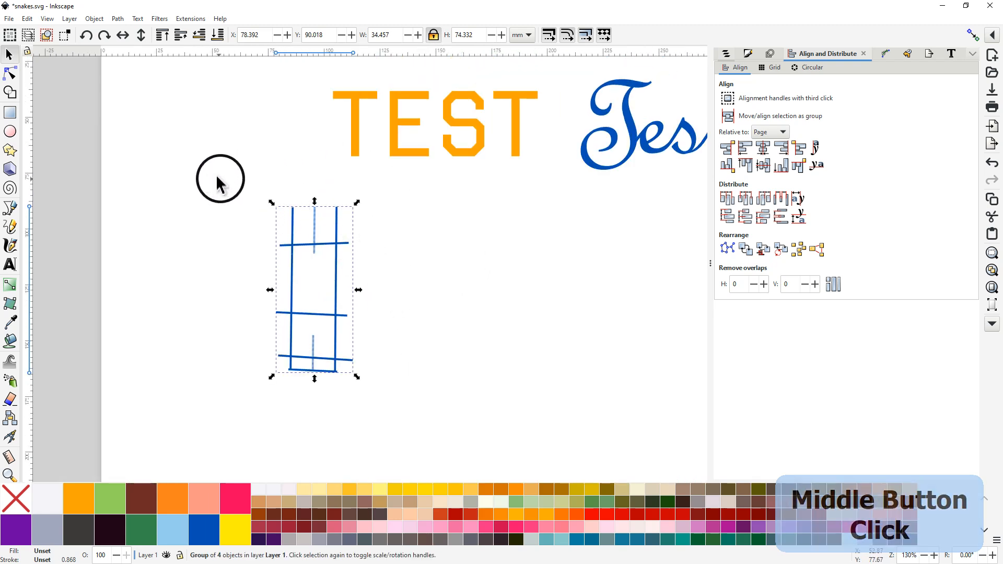
click(188, 19)
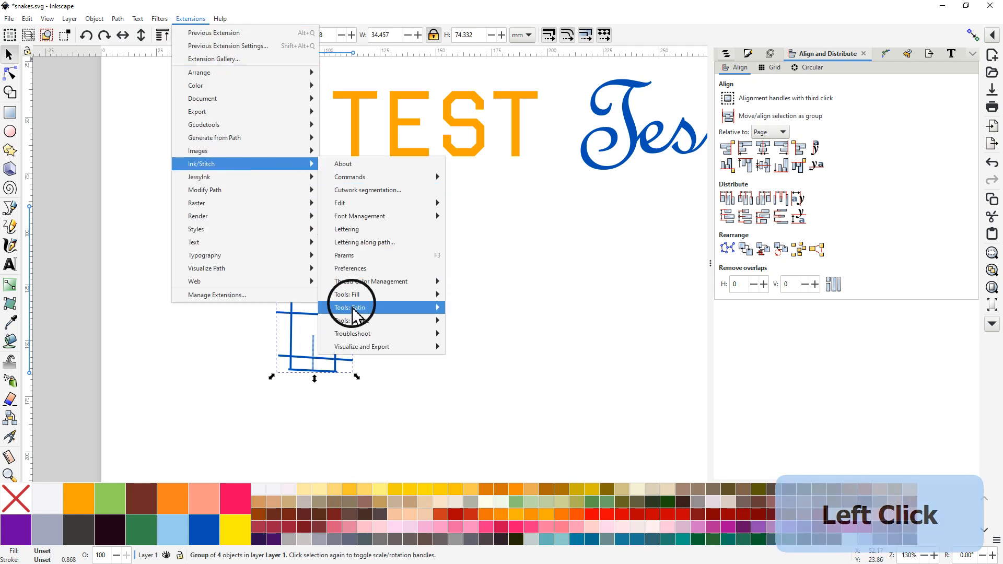
mouse_move(408, 323)
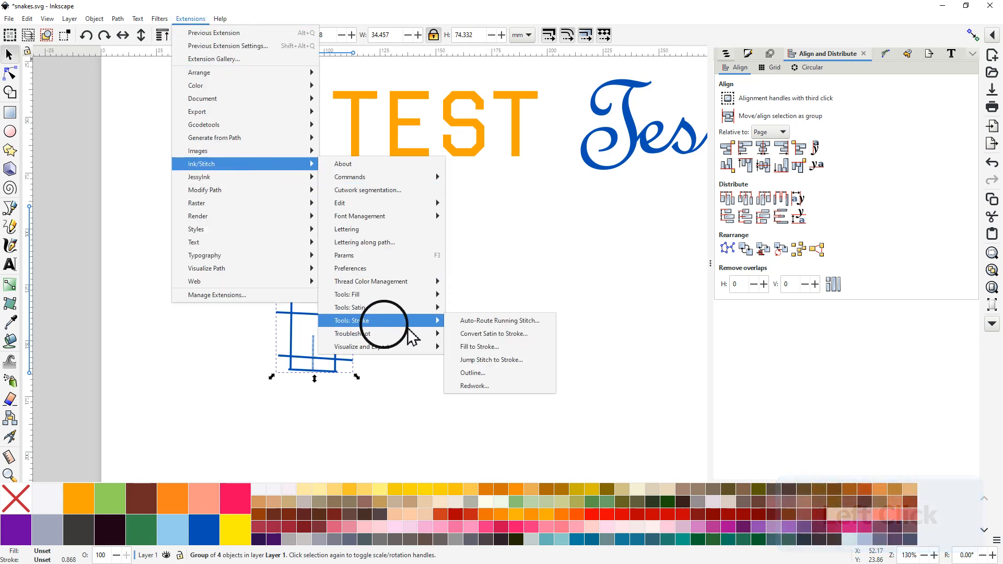
click(490, 360)
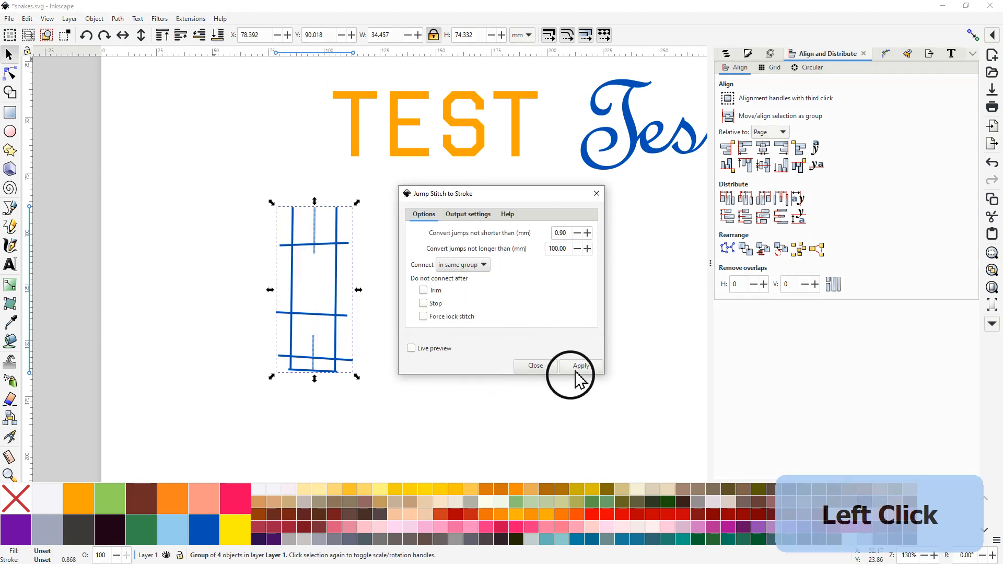
click(580, 366)
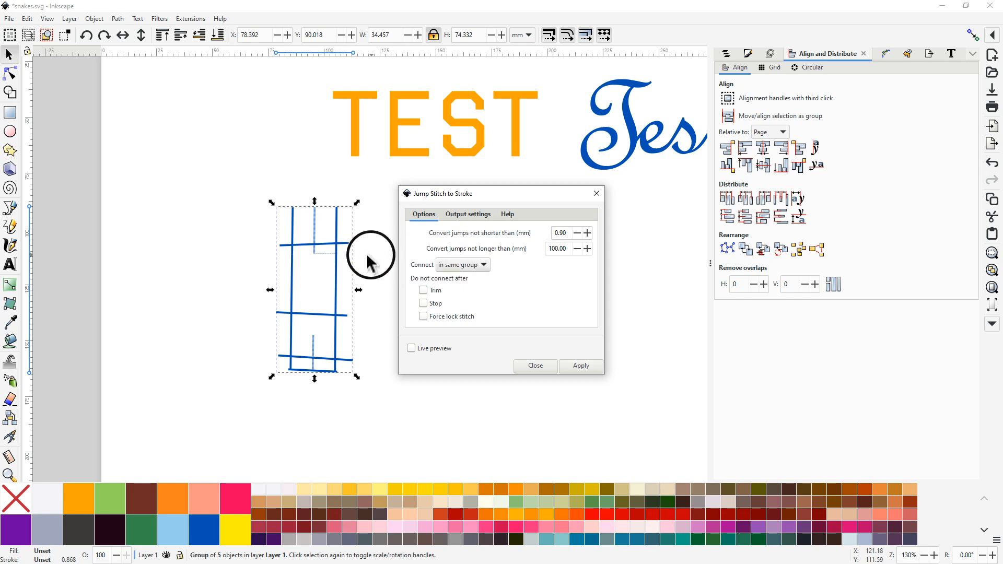
click(536, 366)
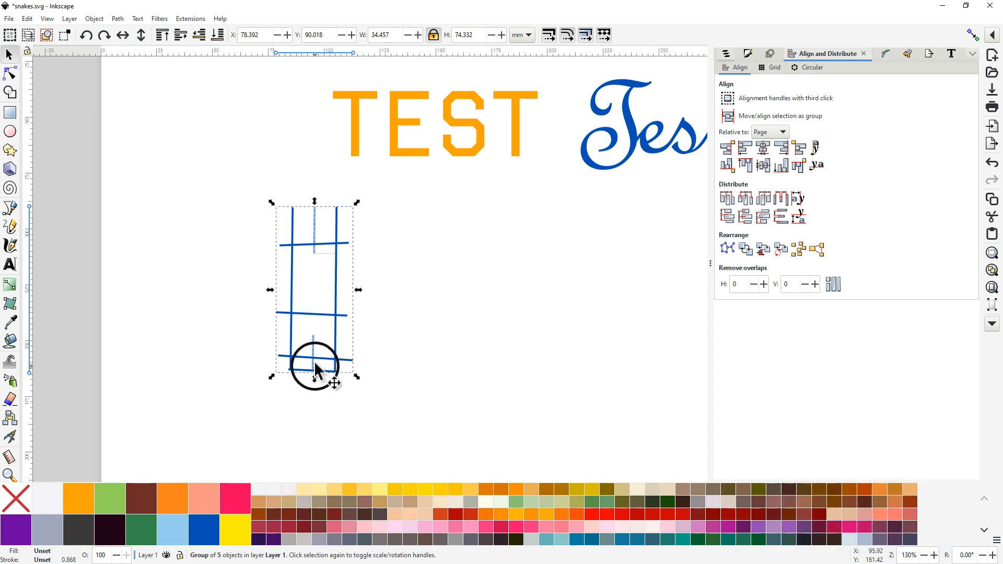
- Examine the dashed stroke connecting the end of the upper running-stitch line to the right rail, and deselect the group
ctrl+scroll(321, 271, up, 5)
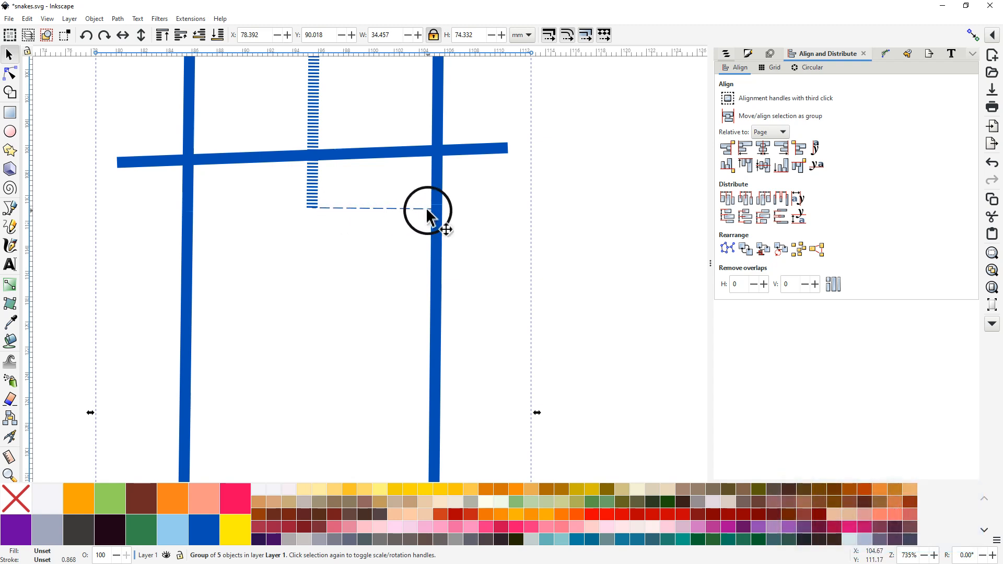
key(ctrl)
scroll(372, 217, up, 4)
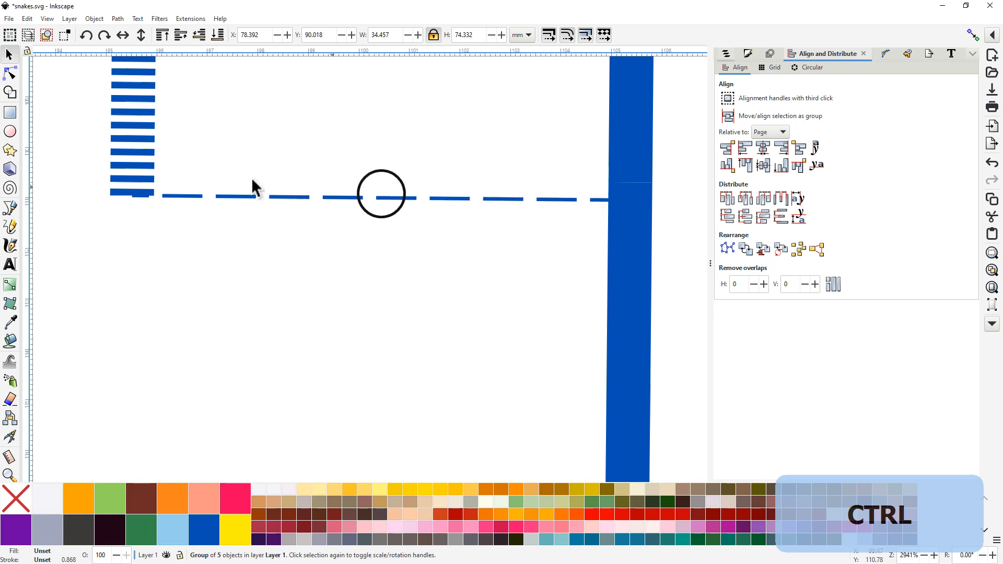
scroll(296, 235, down, 6)
scroll(309, 250, down, 3)
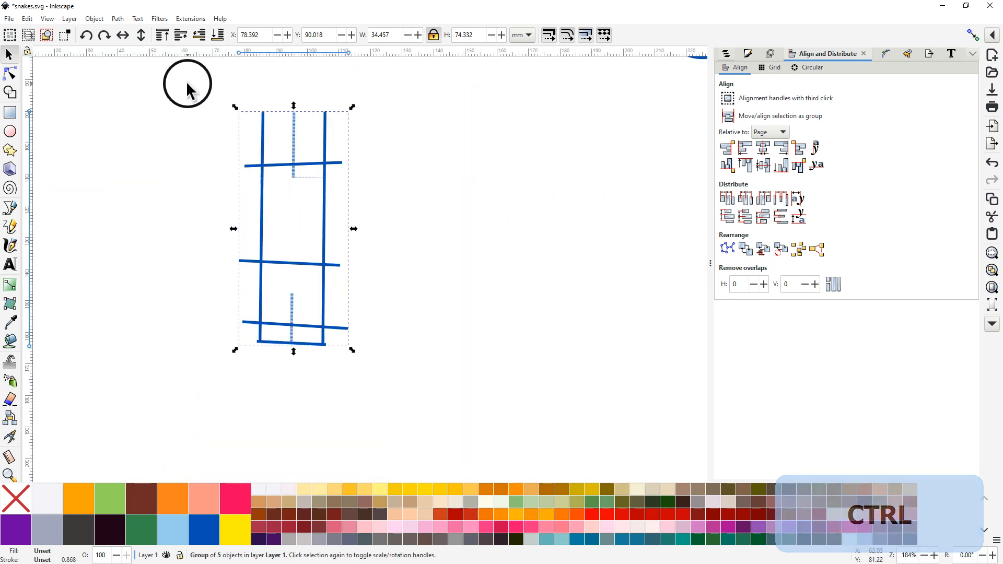
click(195, 88)
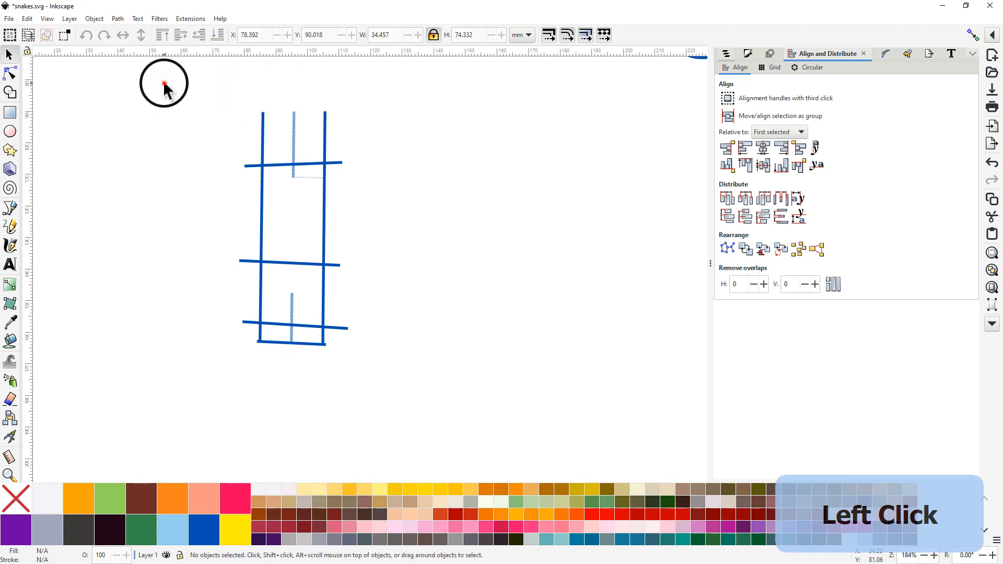
- Select the whole group with its connecting stroke and play its stitch-out in the Ink/Stitch Simulator
drag(164, 83, 403, 403)
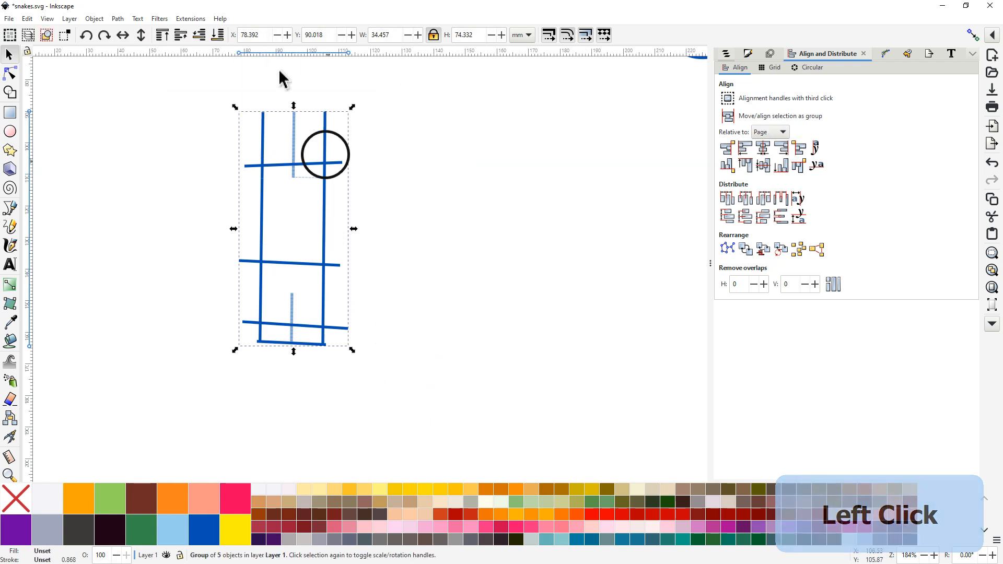
click(191, 19)
mouse_move(199, 164)
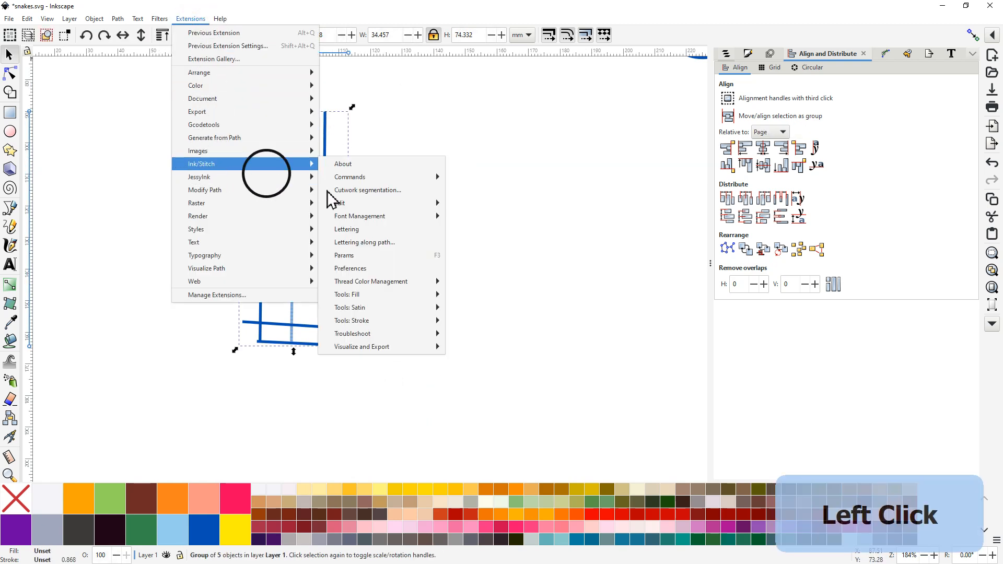
click(360, 256)
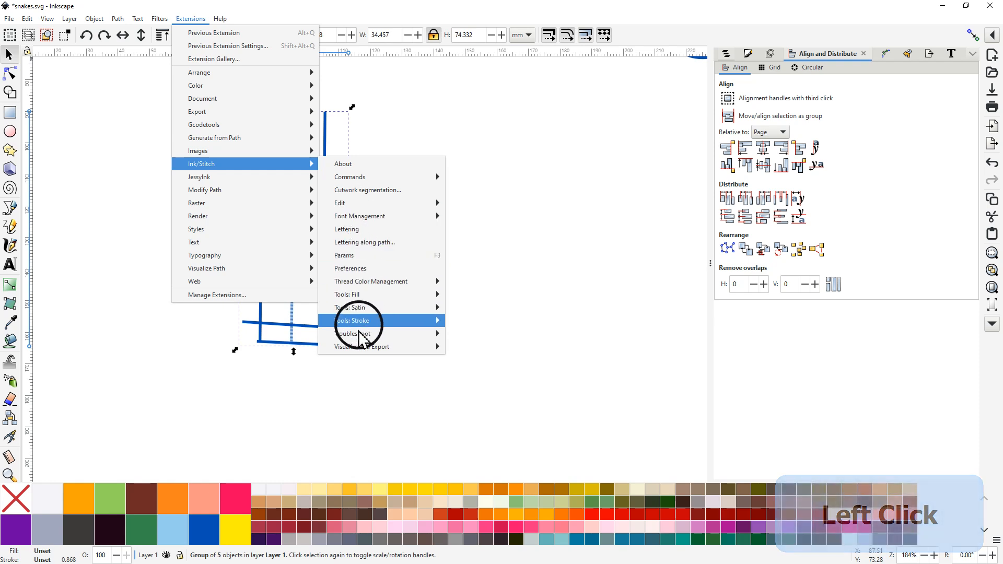
mouse_move(365, 348)
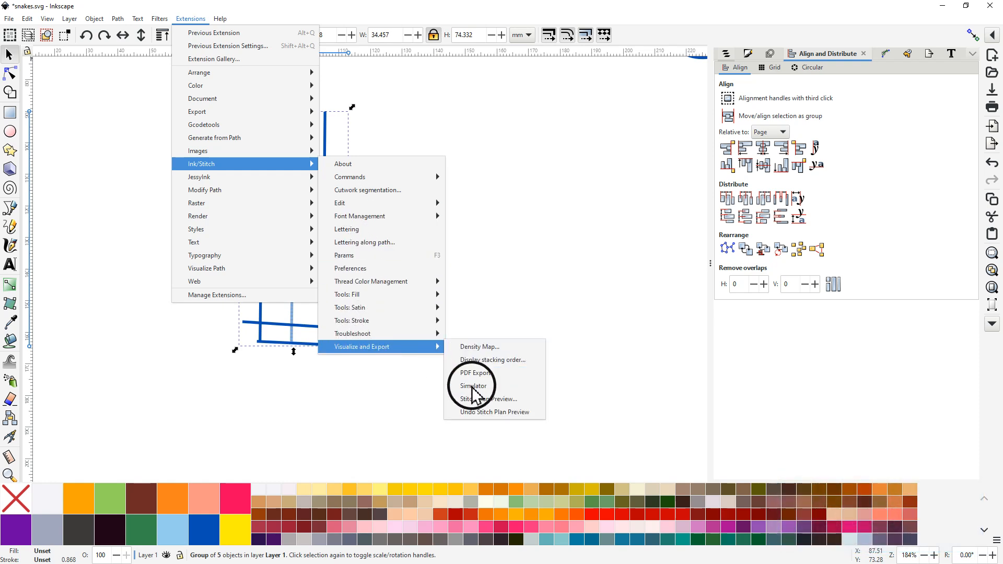
click(473, 387)
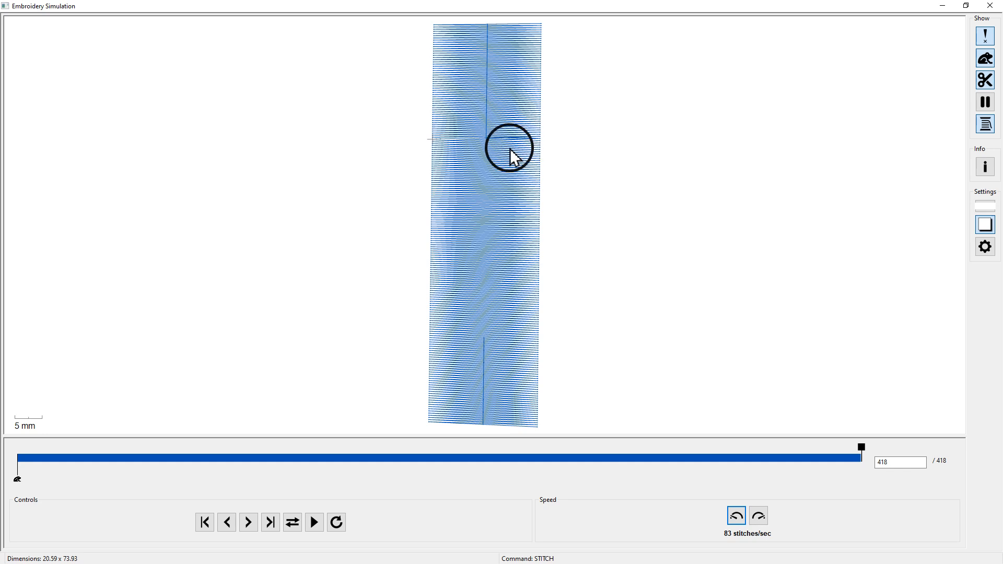
click(992, 6)
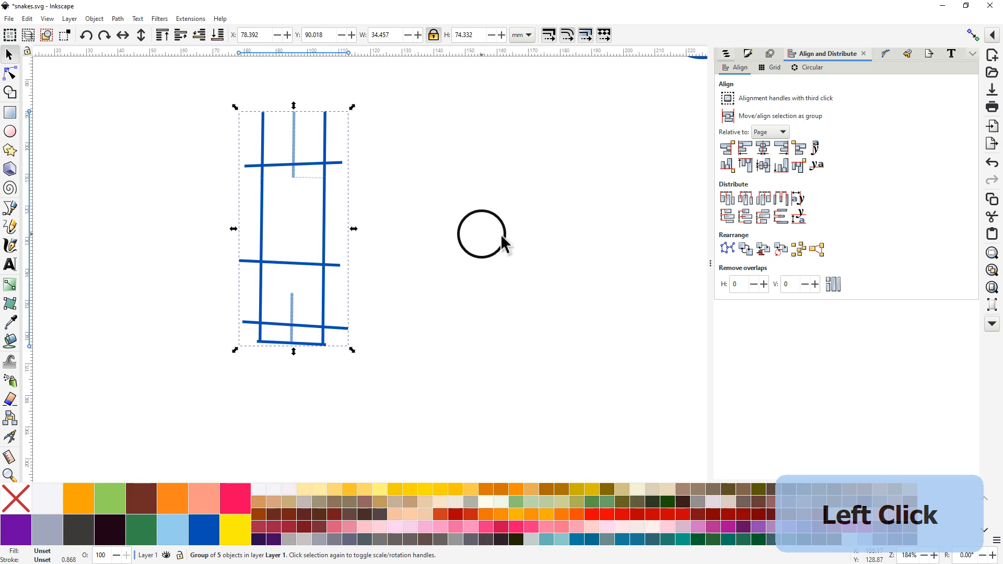
- Draw a straight, nearly horizontal line right of the satin column with the Pen tool and set its stroke width to 6.28
drag(505, 234, 380, 252)
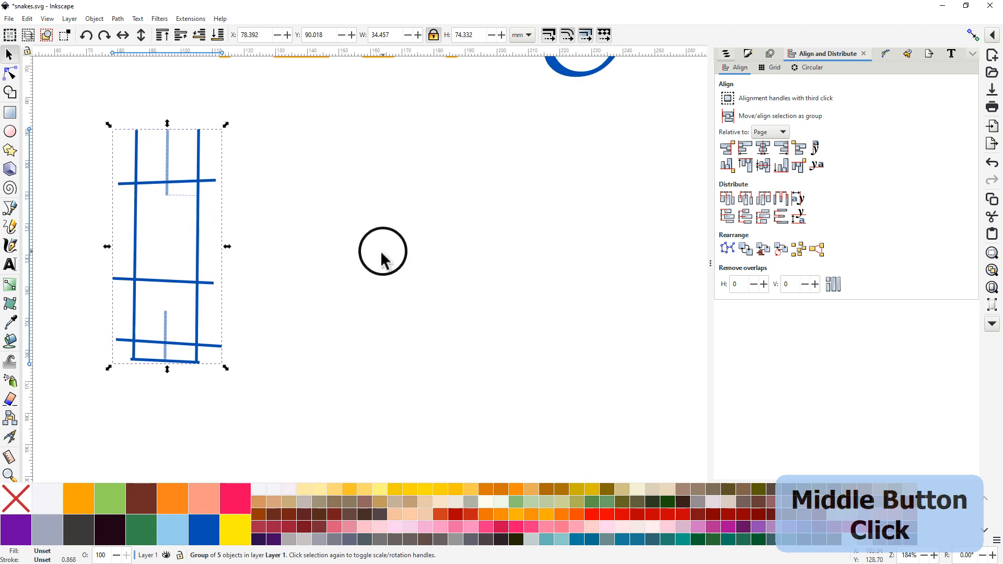
scroll(379, 262, down, 2)
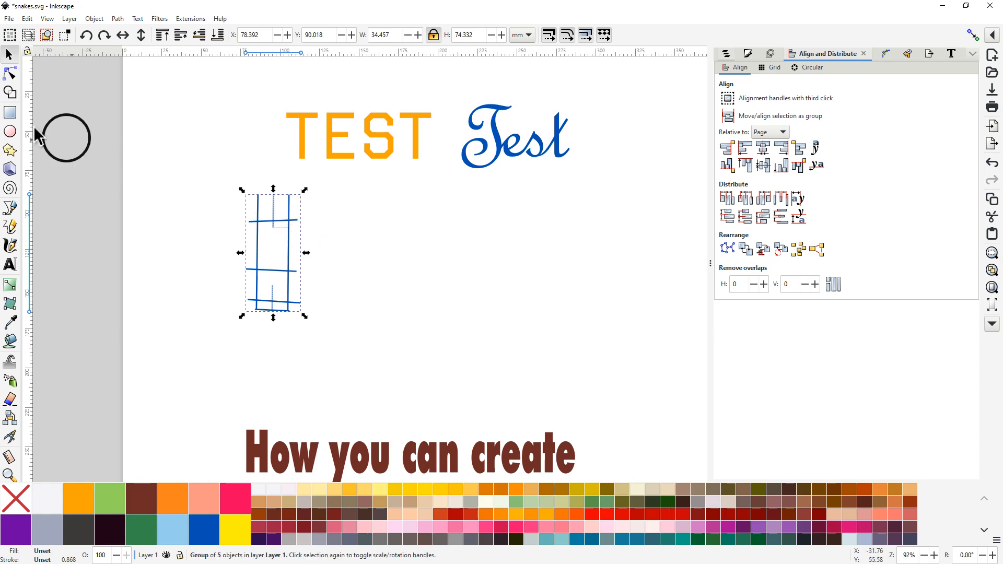
click(9, 208)
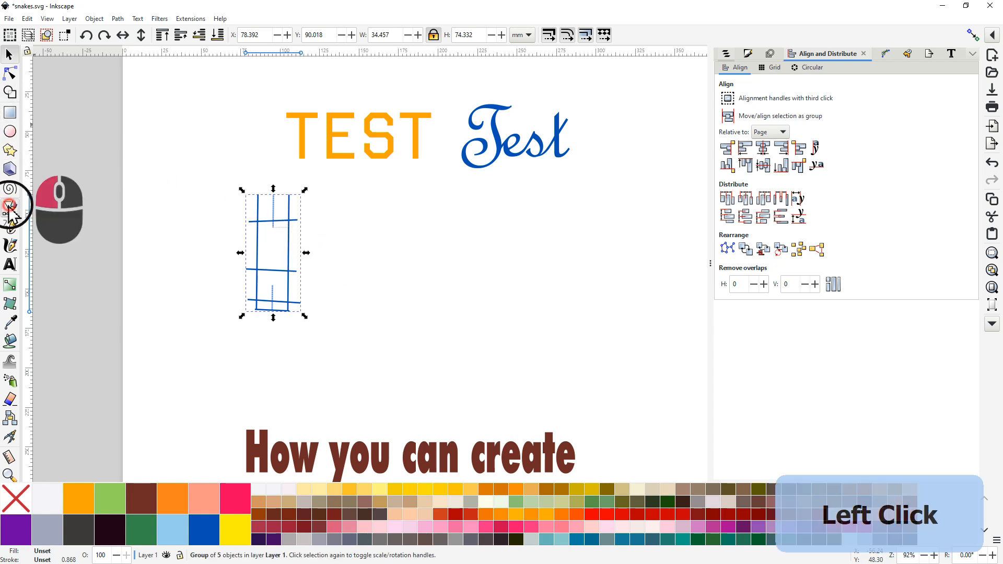
click(387, 285)
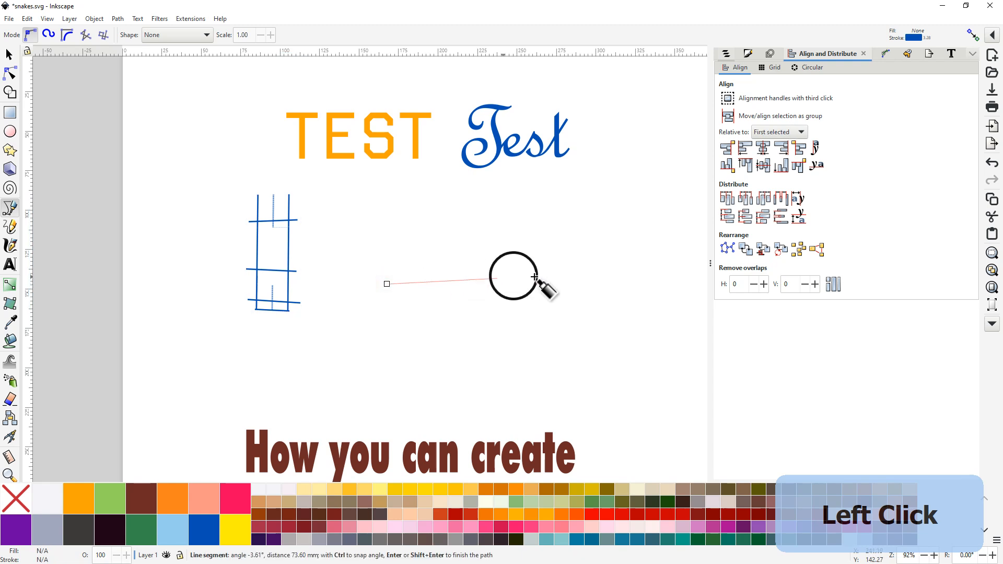
right_click(538, 285)
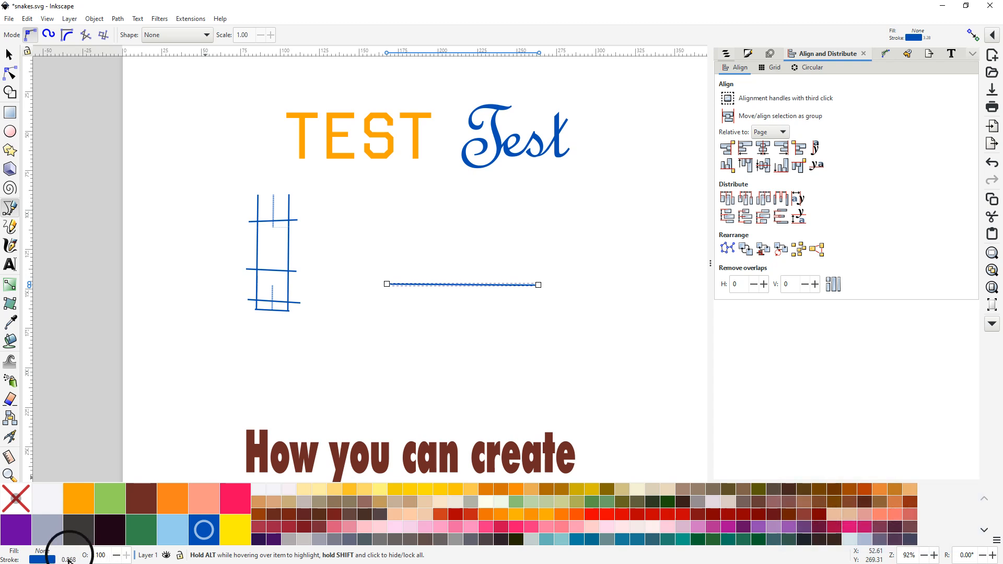
scroll(68, 560, up, 5)
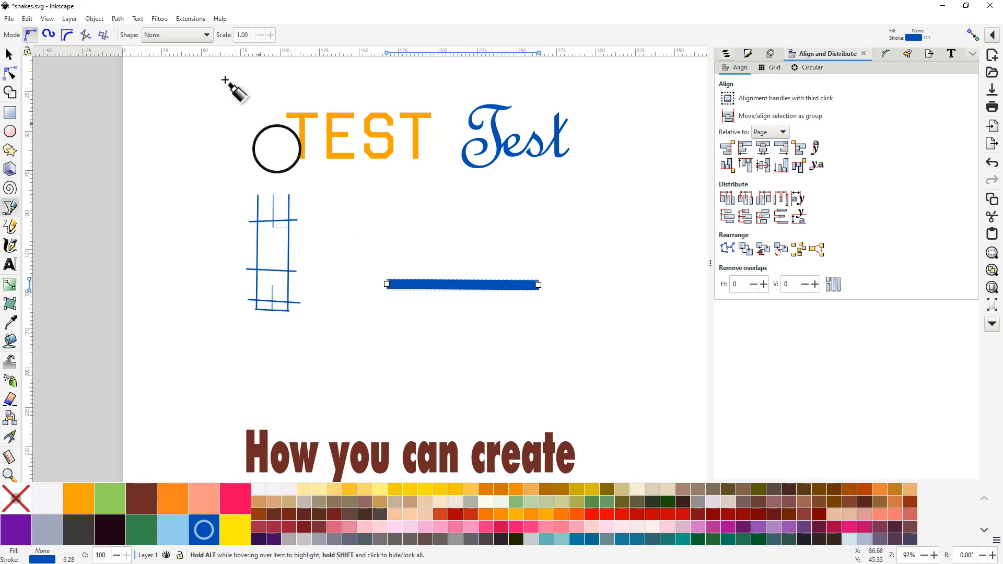
- Convert the selected thick horizontal line into a satin column with Ink/Stitch's Convert Line to Satin
click(191, 19)
mouse_move(201, 165)
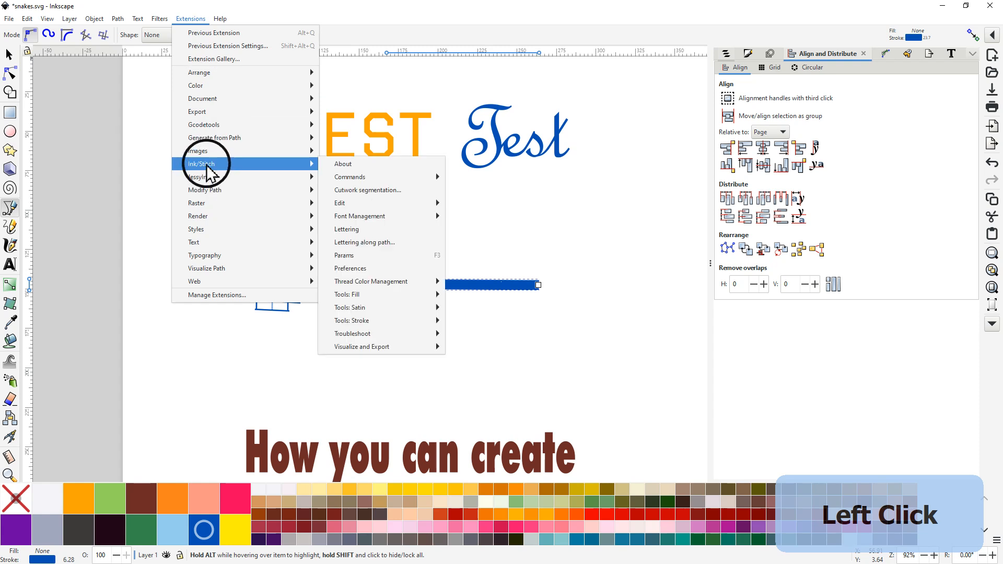
mouse_move(359, 307)
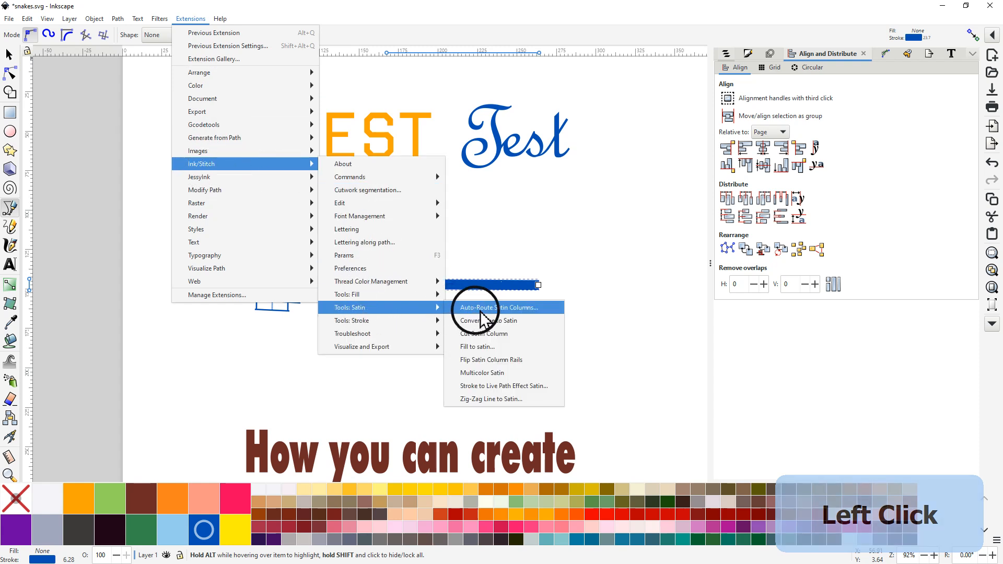
click(484, 321)
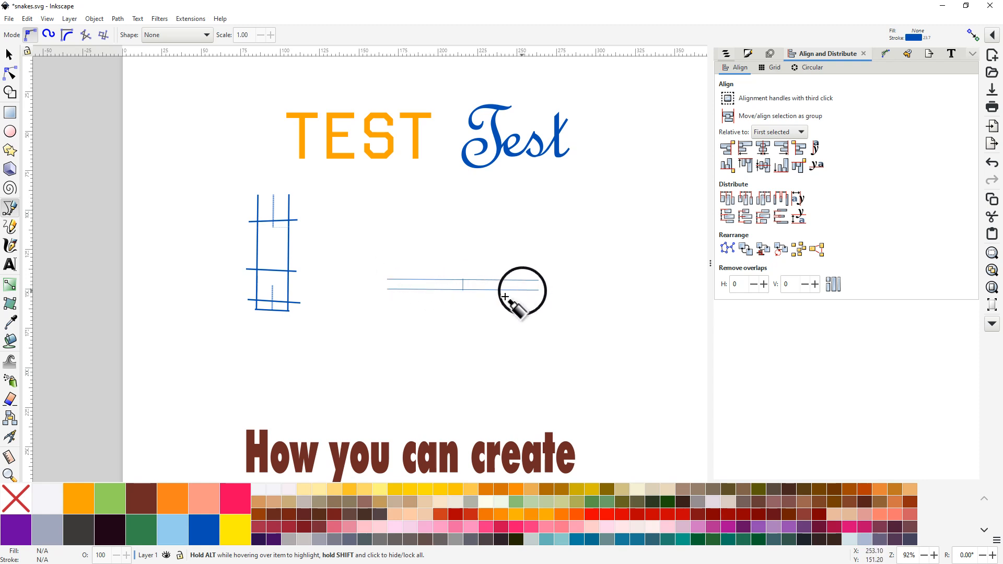
- Select the converted satin column and shrink it horizontally to about 48 mm wide
click(9, 55)
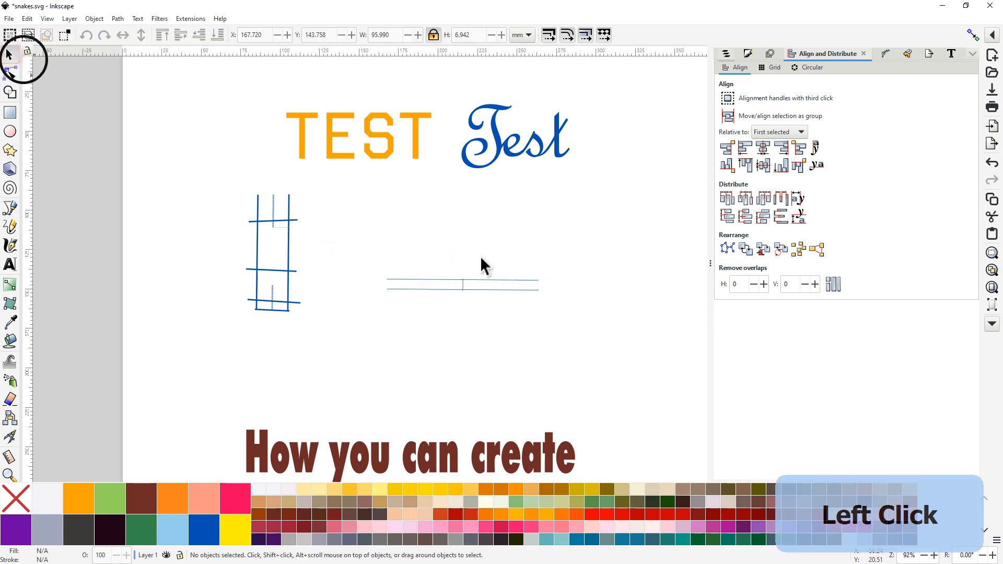
click(487, 288)
drag(543, 280, 472, 290)
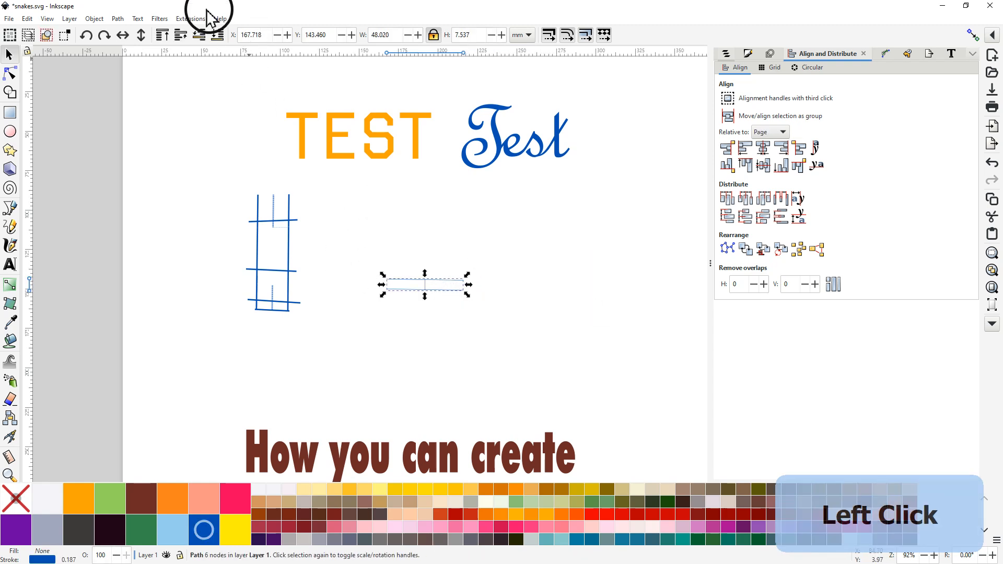
- Set the satin column's zig-zag spacing to 1 mm/cycle in Ink/Stitch Params and scrub back and forth through its stitch-out preview
click(191, 18)
click(202, 164)
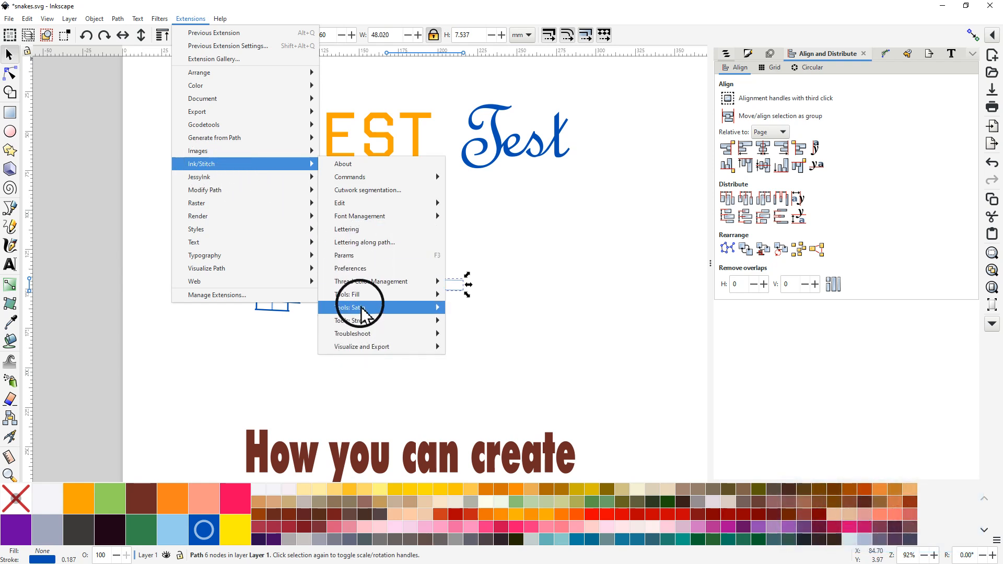
click(360, 258)
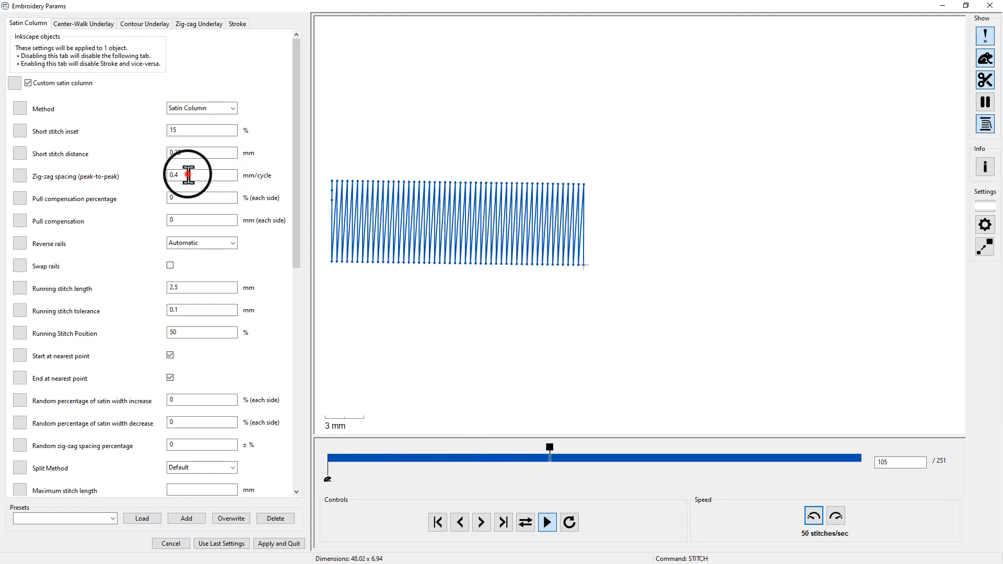
drag(188, 175, 164, 174)
text(1)
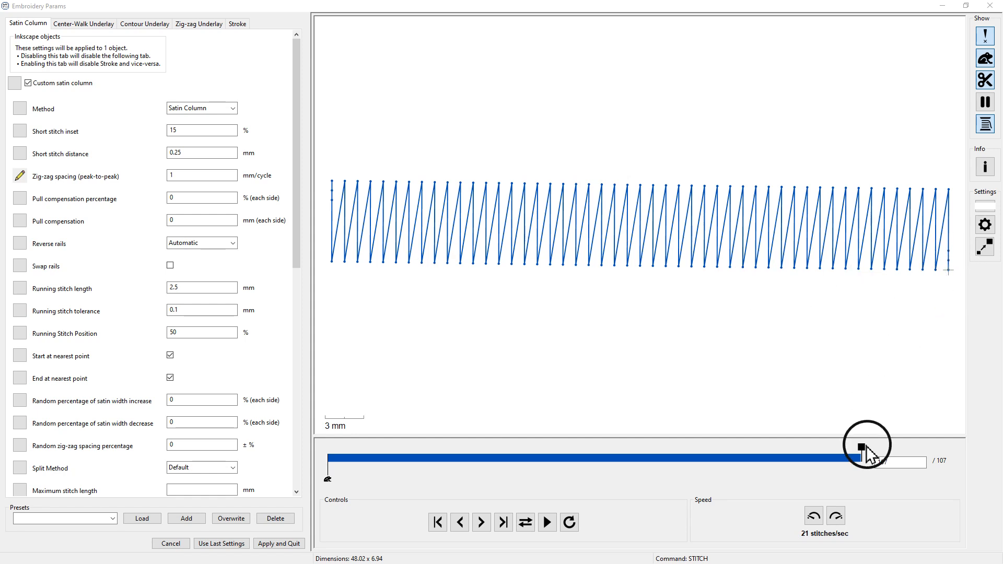
drag(861, 446, 389, 458)
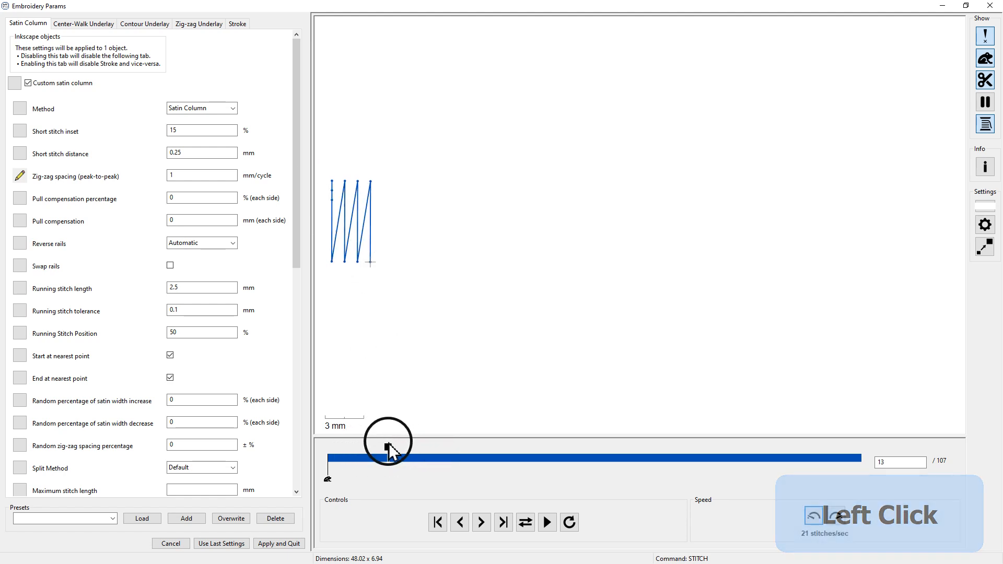
drag(388, 453, 878, 450)
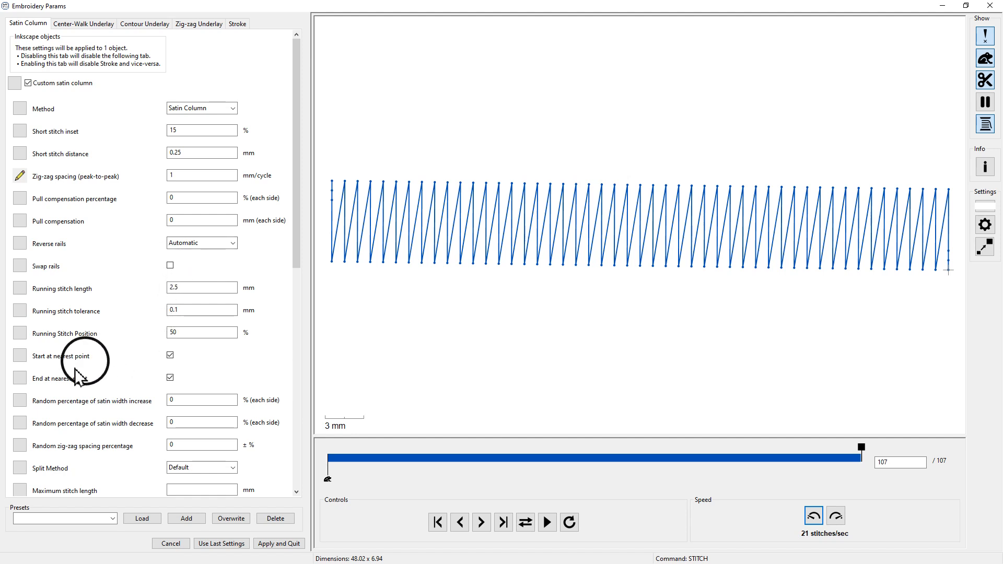
- Disable starting and ending at the nearest point, and set Reverse rails to Reverse both rails
click(171, 379)
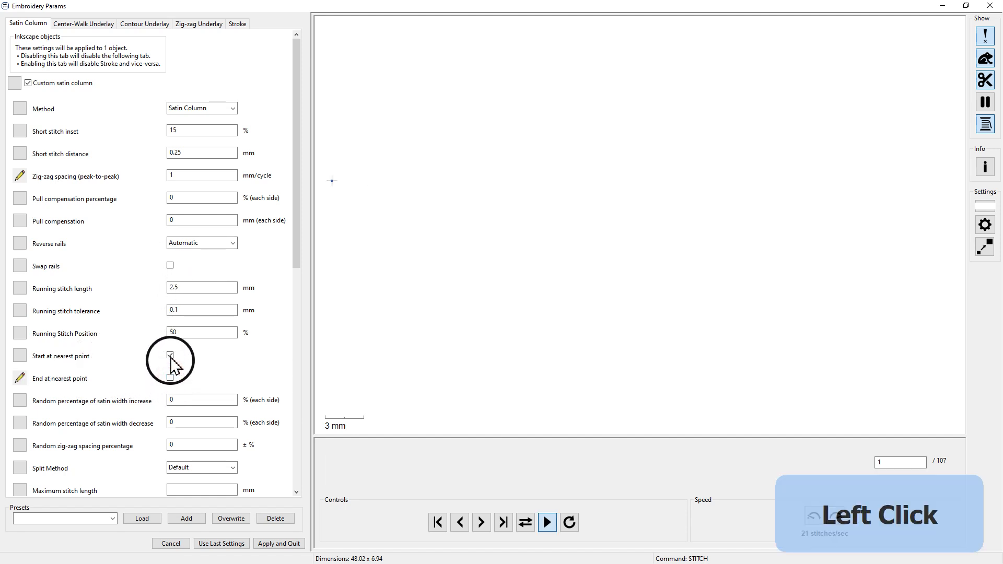
click(170, 357)
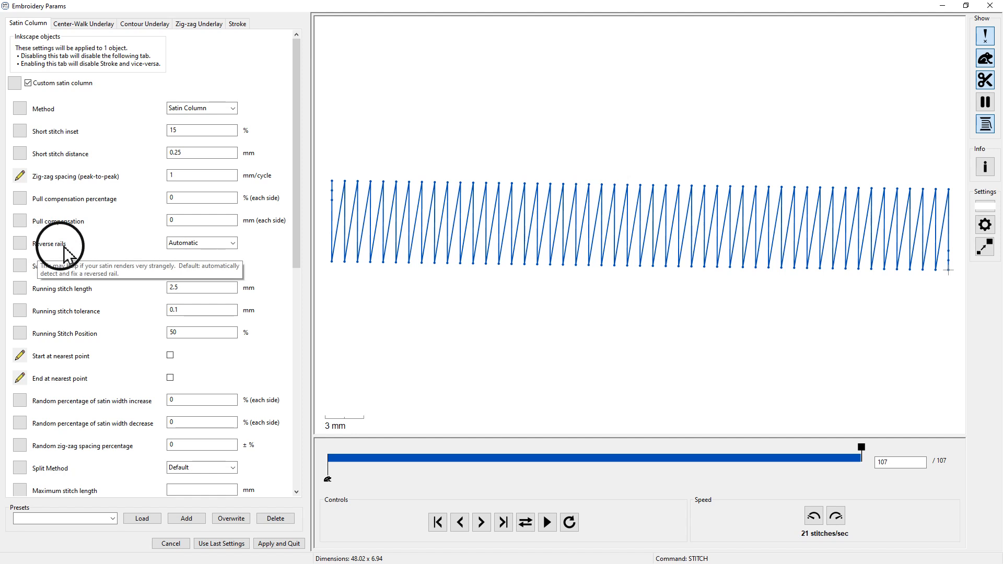
click(233, 243)
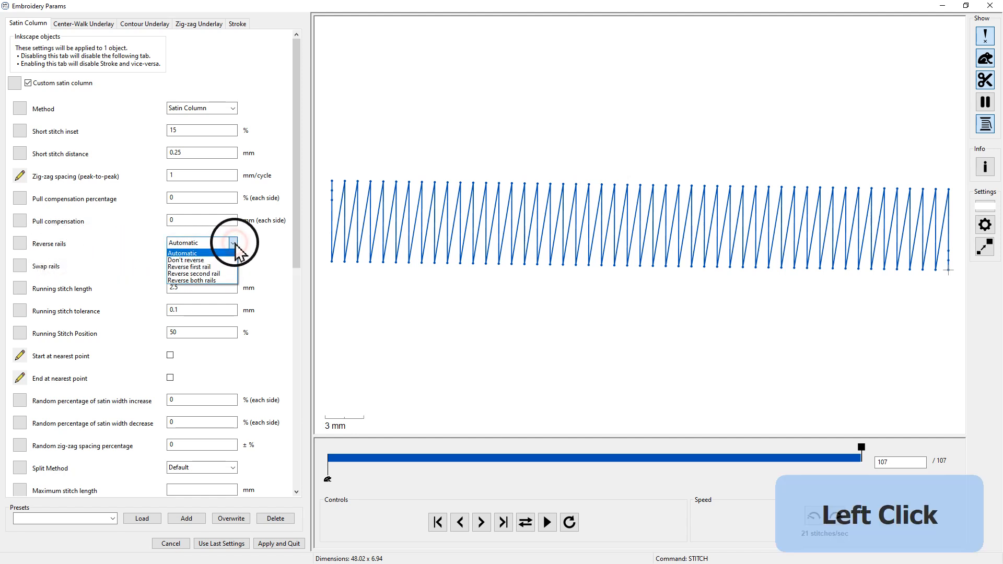
click(197, 281)
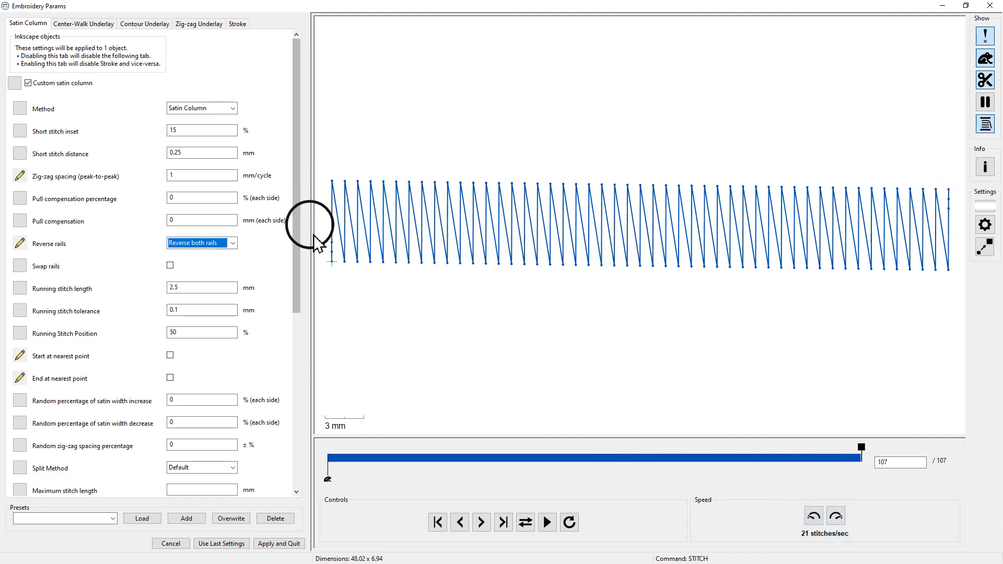
- Return Reverse rails to Automatic and enable Swap rails, closing the embroidery parameters without applying them
click(231, 244)
click(201, 253)
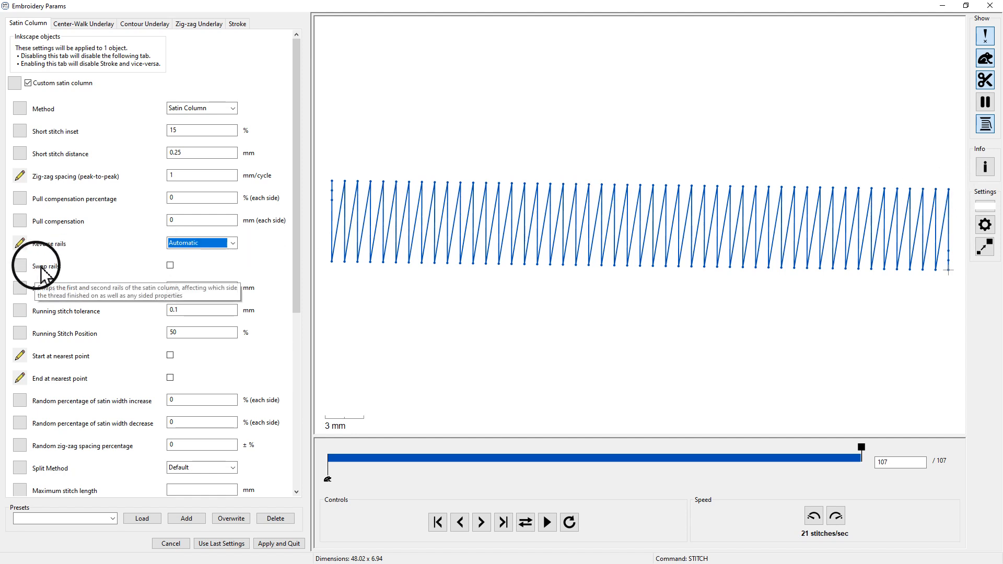
click(170, 265)
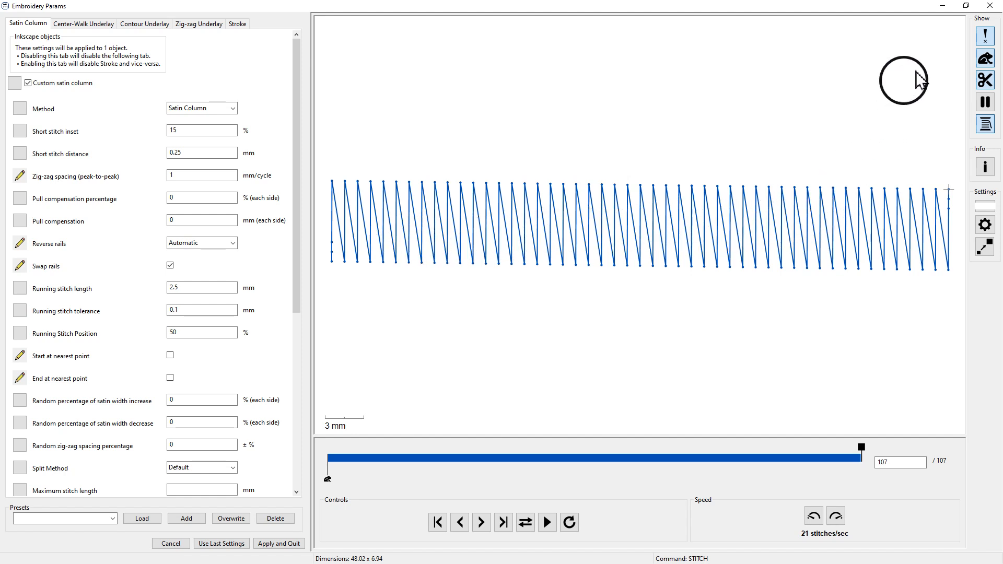
click(990, 6)
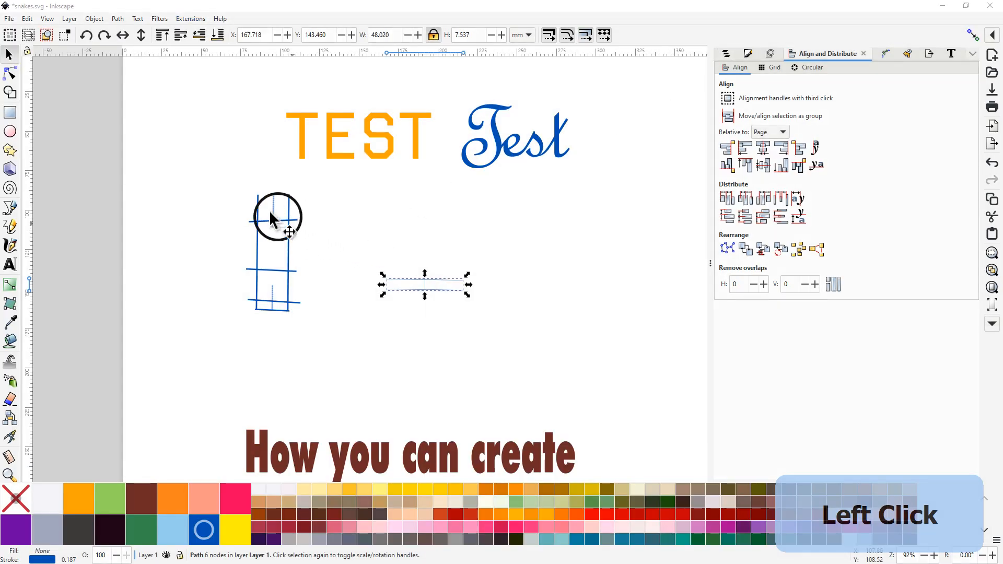
- Delete the auto-routed satin group together with the small horizontal satin column
drag(208, 182, 519, 337)
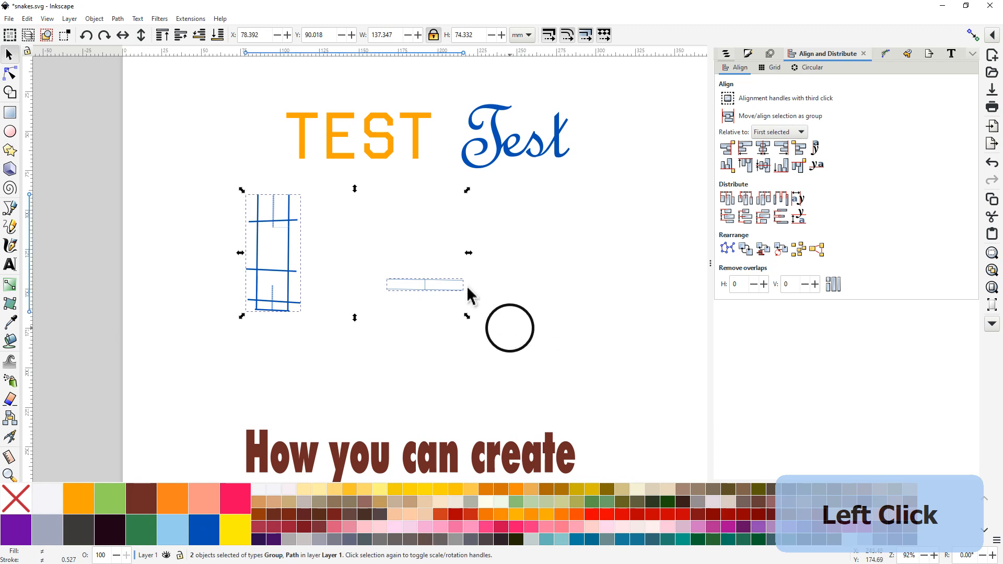
right_click(432, 294)
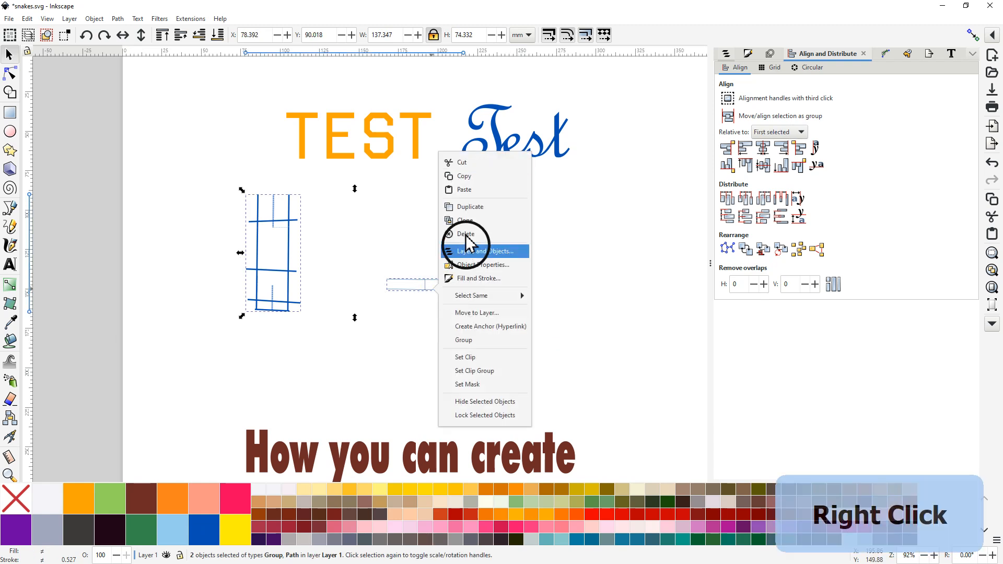
click(466, 234)
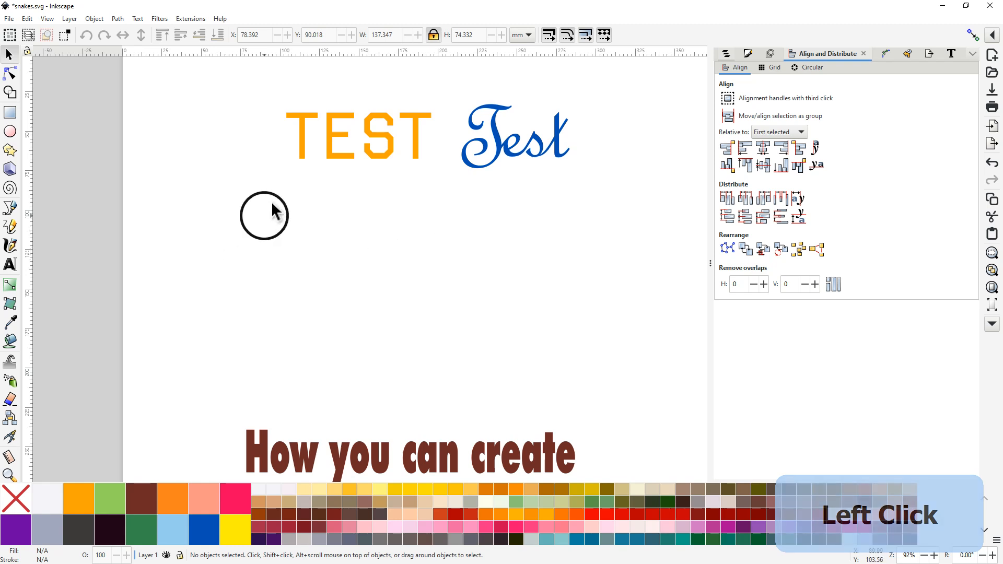
- Examine the shapes and bar joints of the orange TEST lettering up close
middle_click(337, 180)
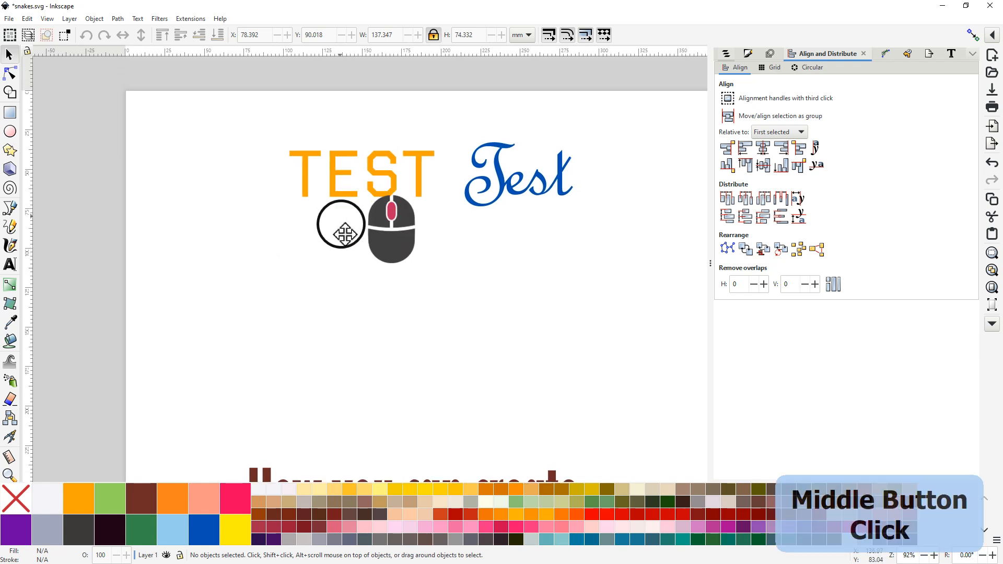
ctrl+scroll(325, 206, up, 4)
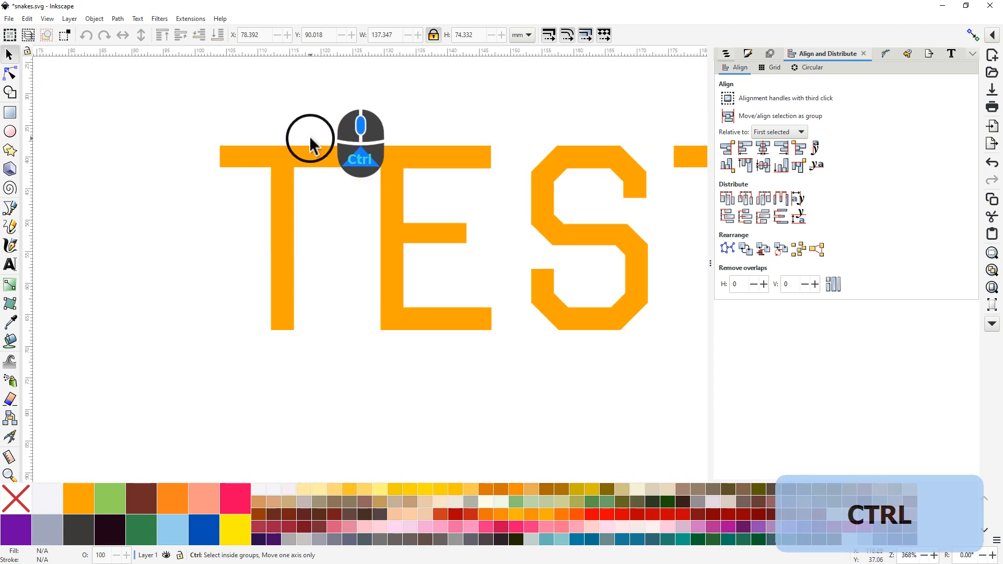
middle_click(495, 274)
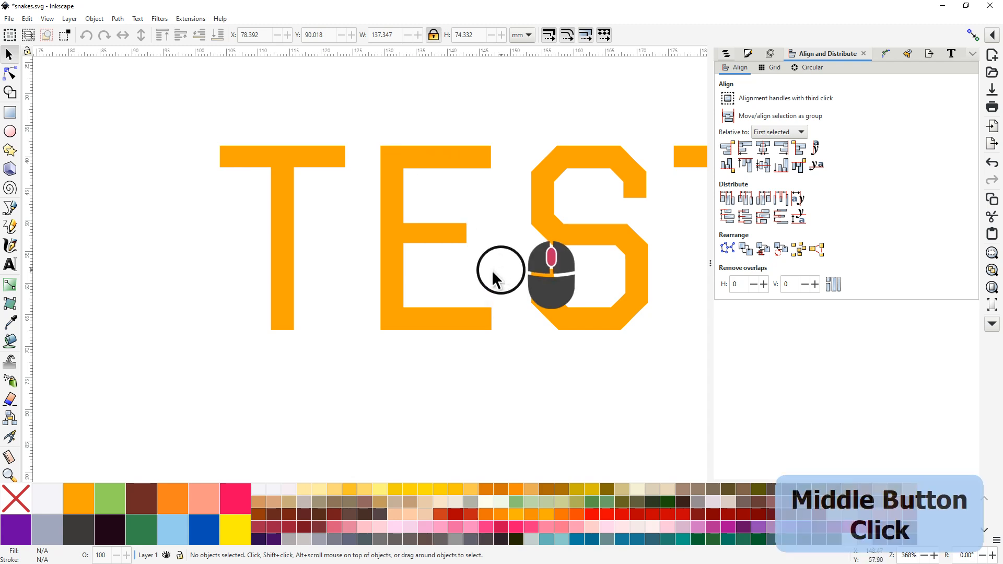
middle_click(347, 284)
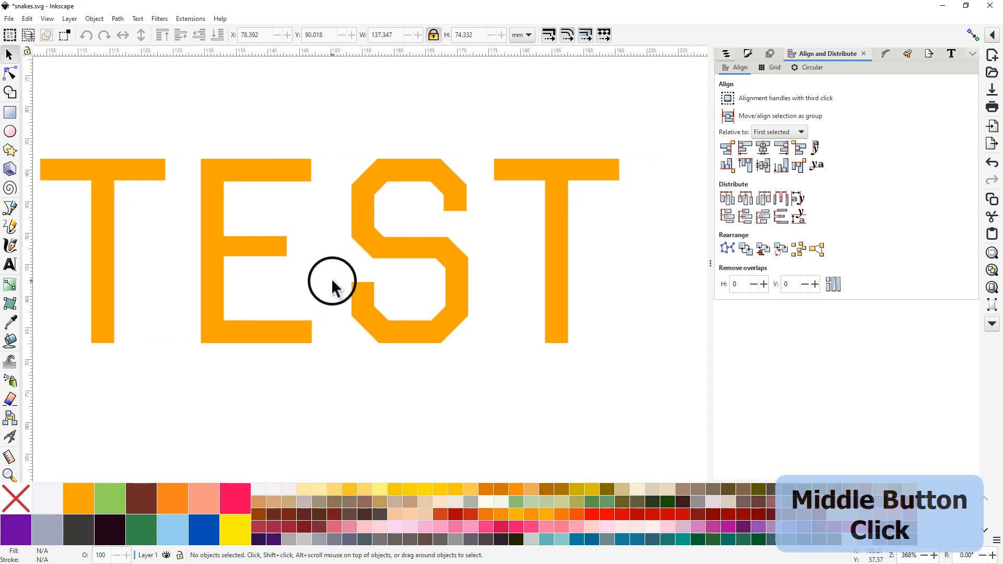
middle_click(169, 287)
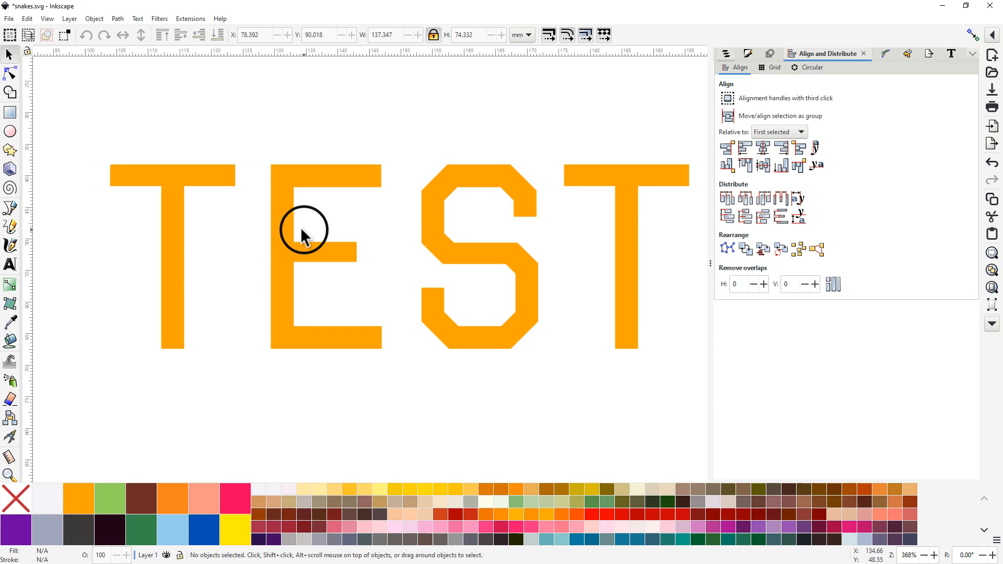
drag(345, 234, 301, 230)
scroll(300, 230, up, 2)
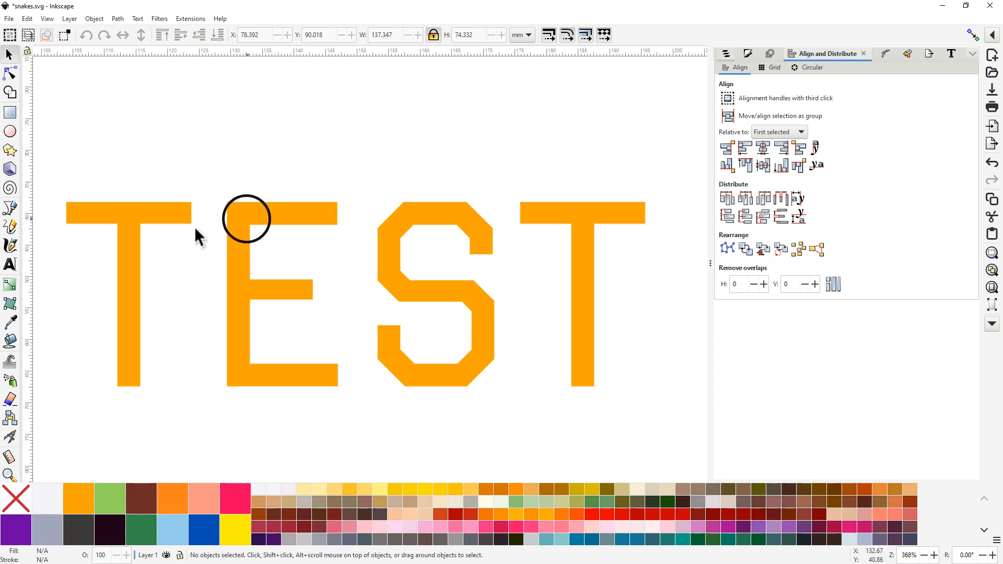
- Draw a nearly horizontal line about 14 mm long with the Pen tool along the middle of the orange E's bottom bar
click(9, 209)
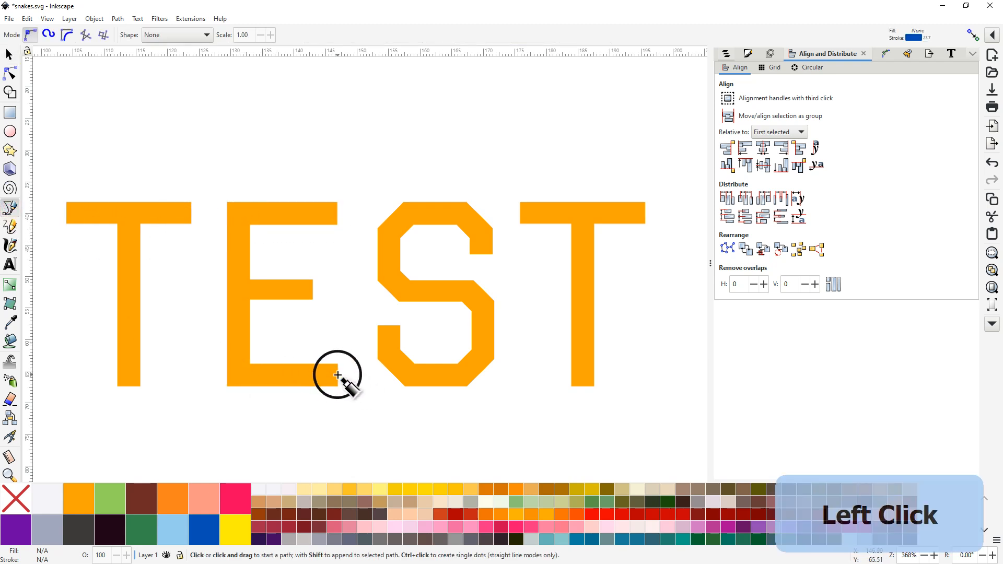
scroll(280, 375, up, 2)
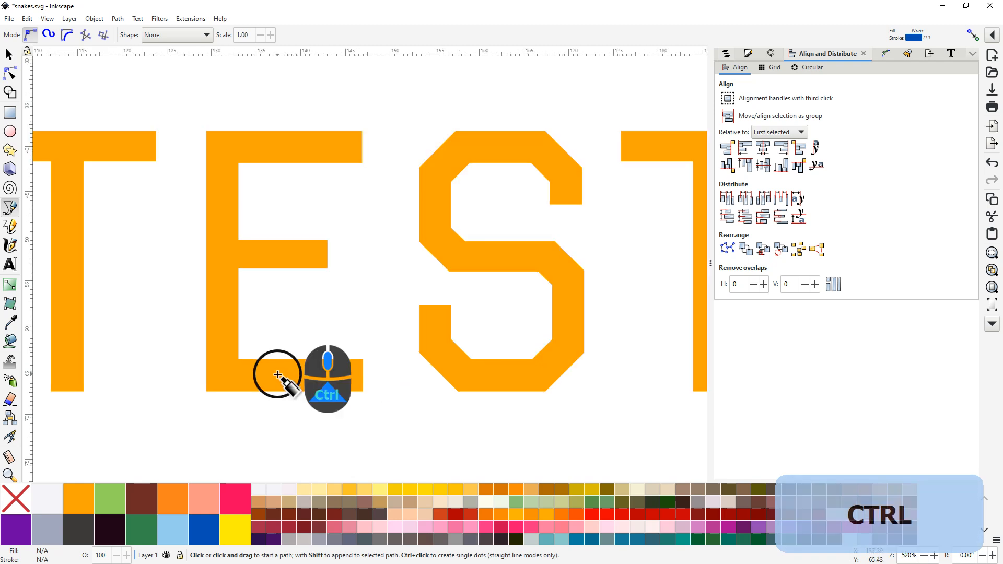
middle_click(369, 302)
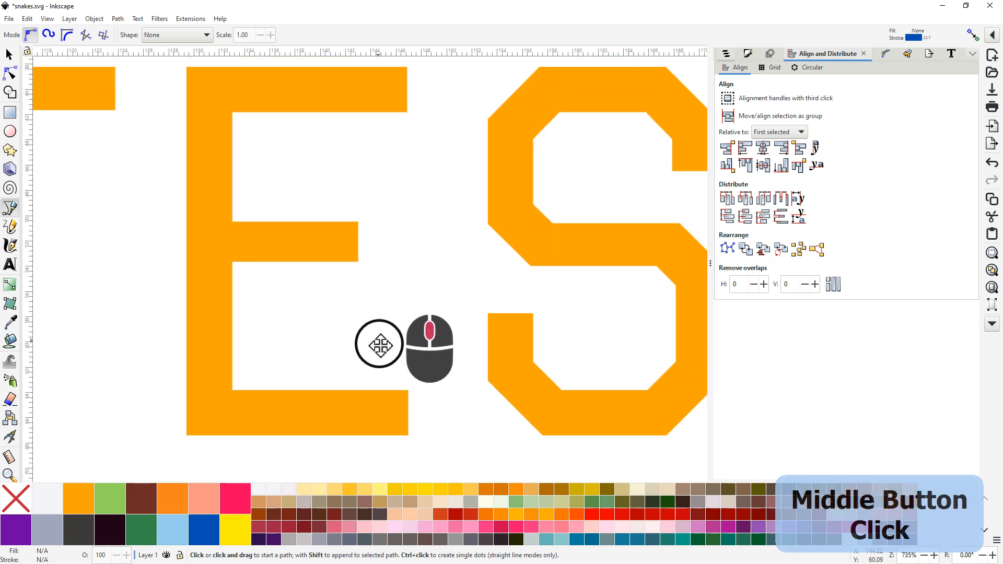
click(412, 424)
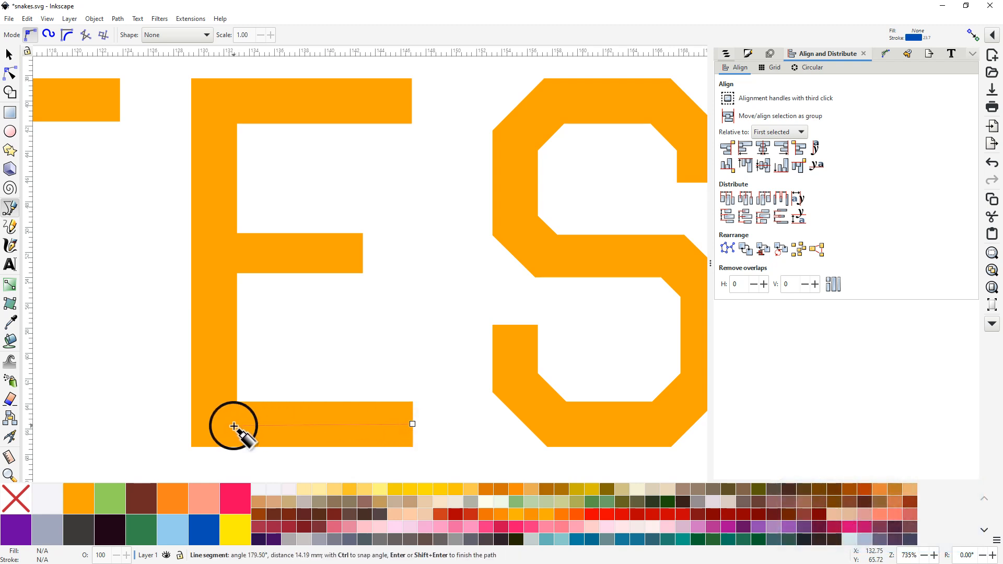
click(233, 427)
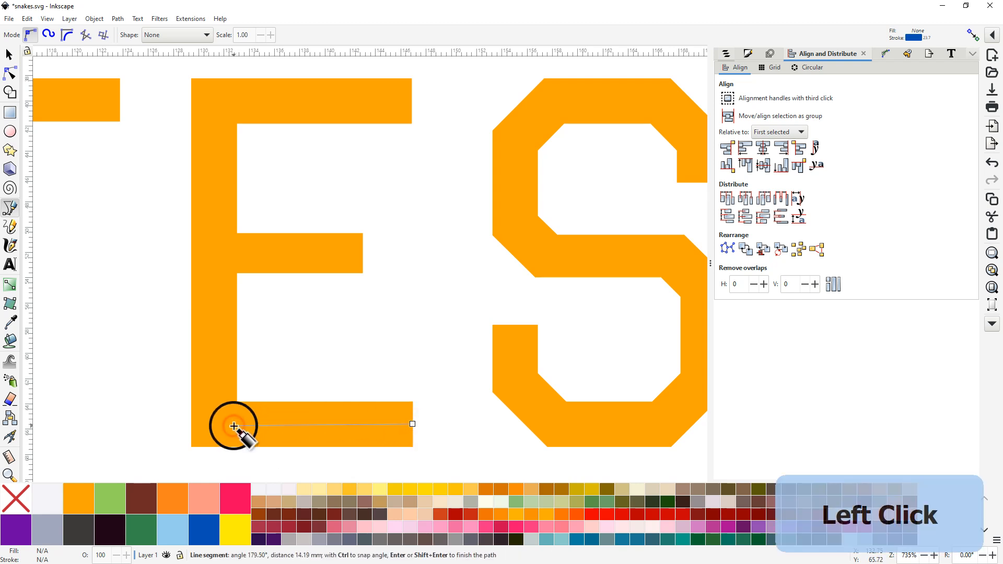
right_click(235, 426)
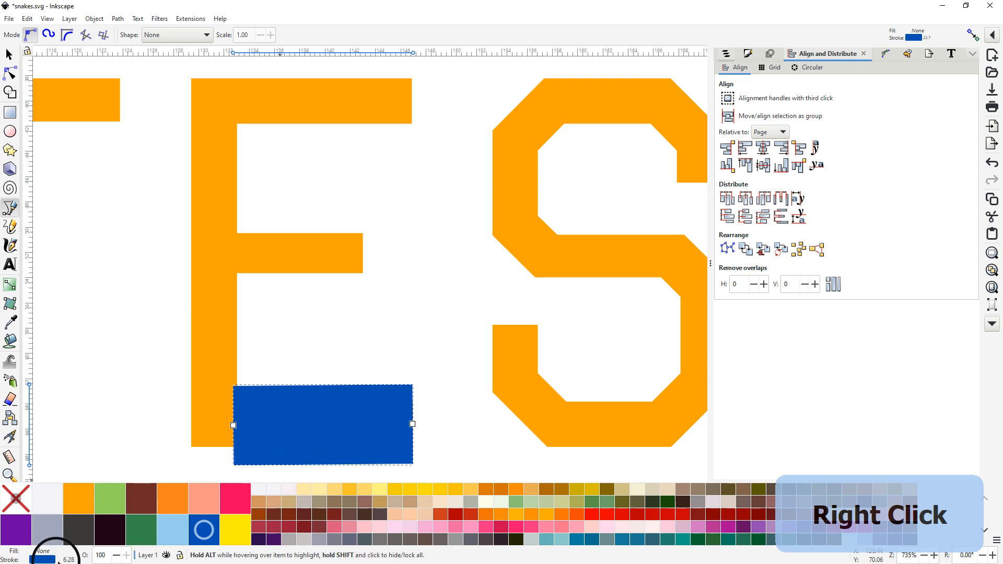
- Set the stroke width of the line on the E's bottom bar to 4 mm
scroll(66, 561, down, 5)
scroll(67, 561, up, 3)
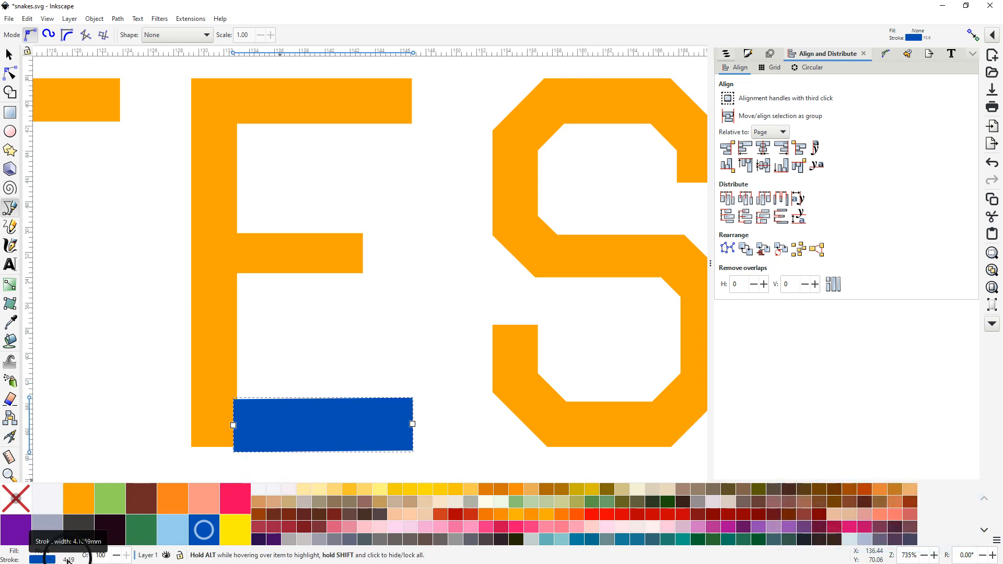
right_click(67, 560)
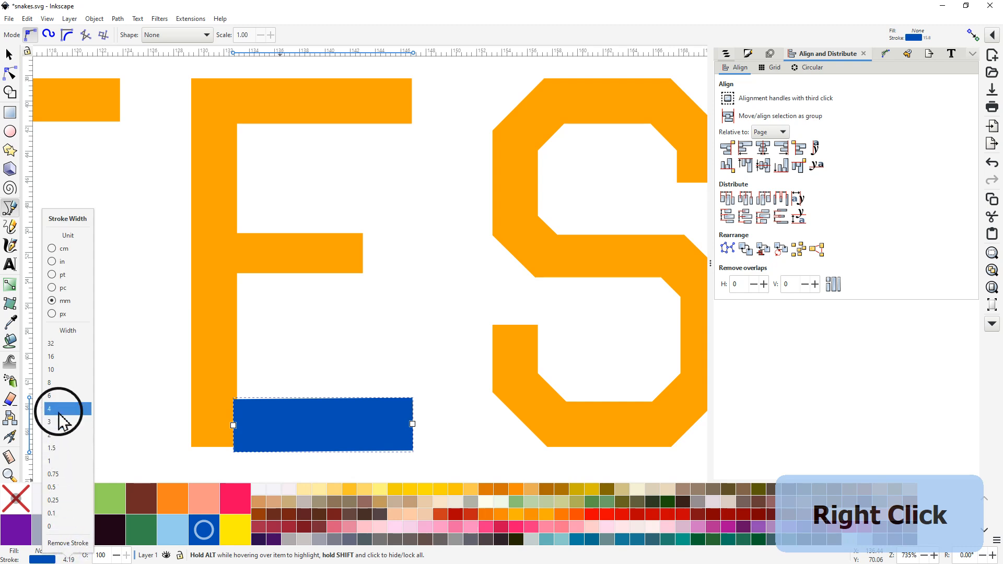
click(59, 411)
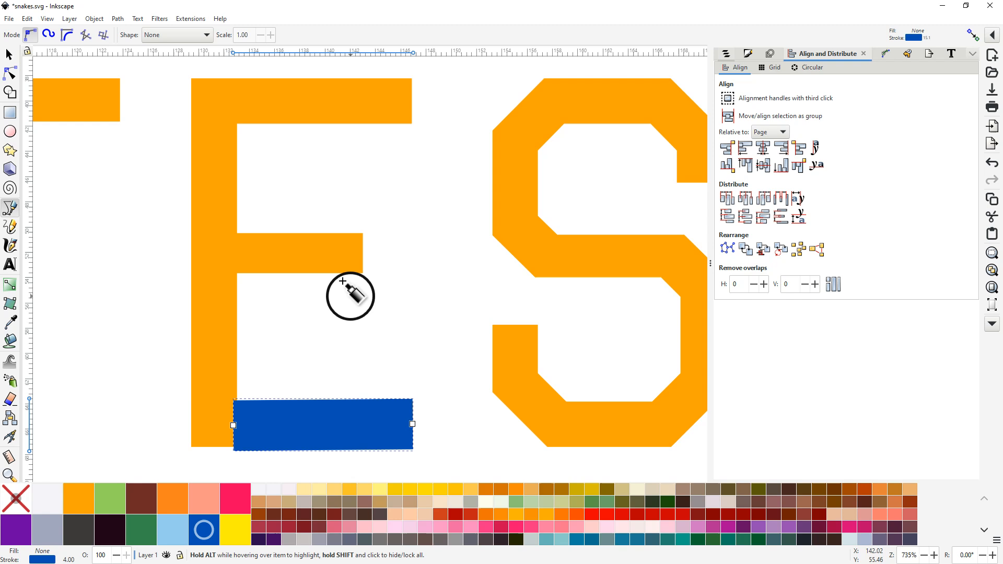
- Draw nearly horizontal lines with the Pen tool along the orange E's middle bar and its top bar, the top one about 14 mm long
click(361, 252)
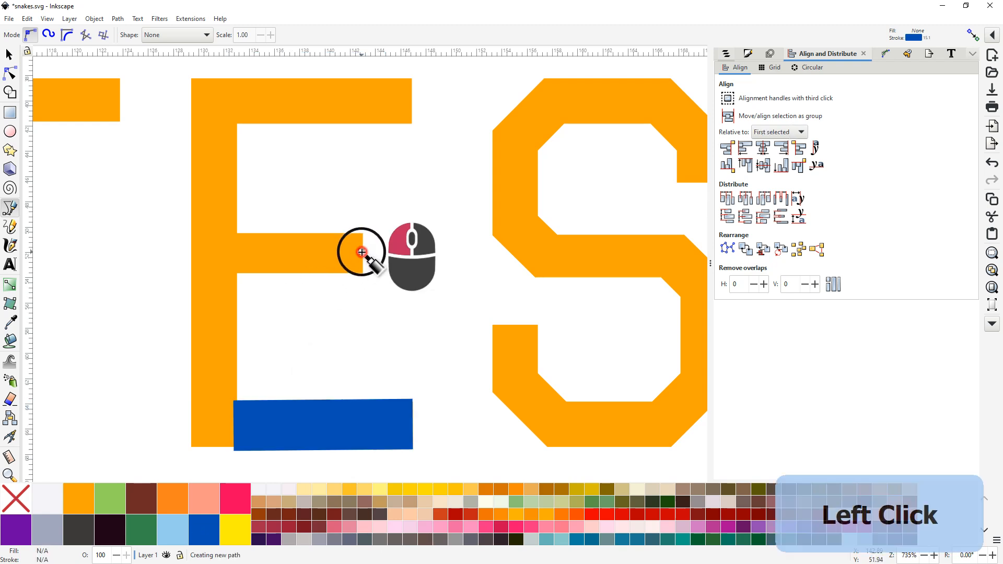
click(236, 253)
right_click(236, 253)
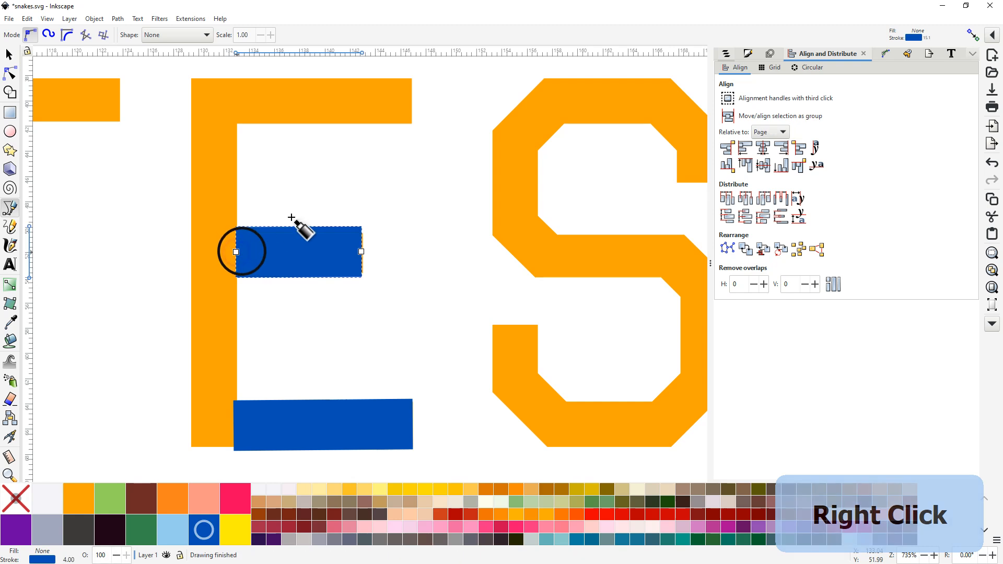
click(412, 98)
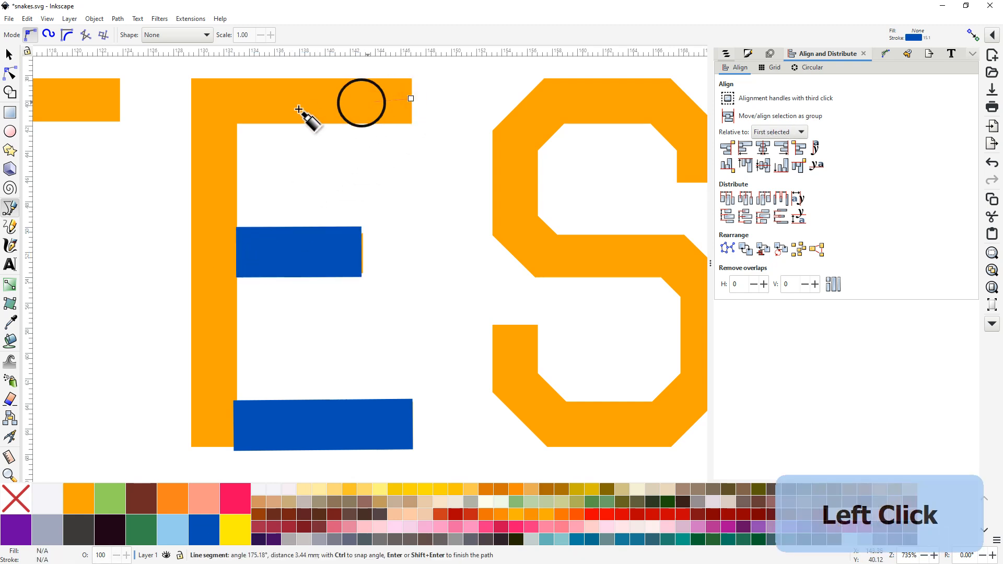
click(235, 101)
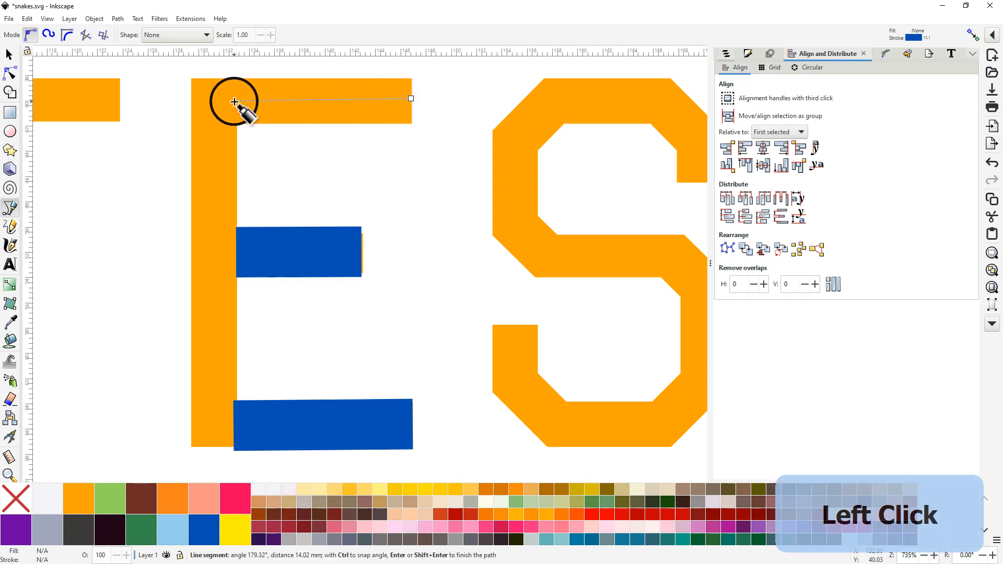
right_click(237, 104)
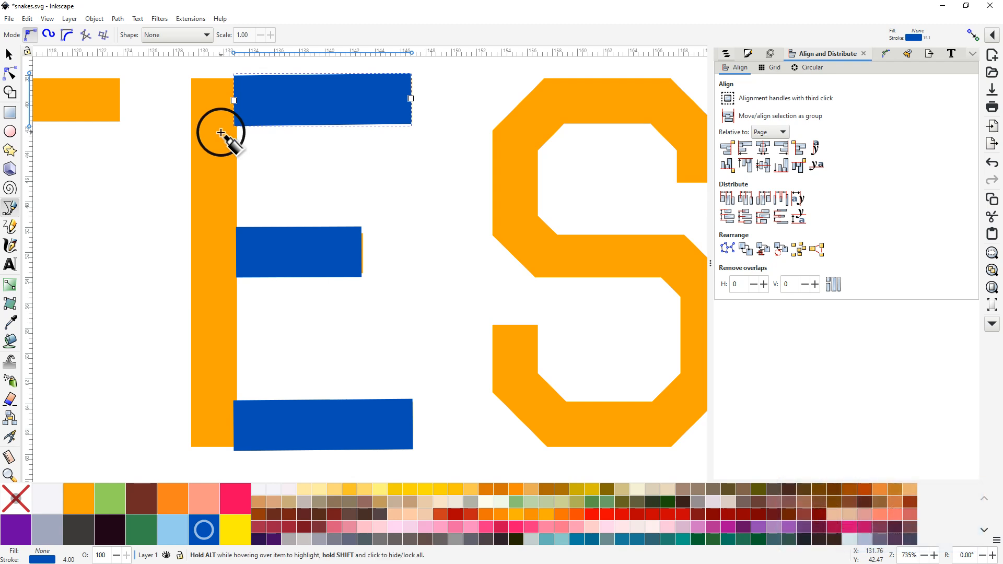
- Draw a vertical line about 29 mm long down the E's stem, from its top edge to its bottom edge
click(217, 79)
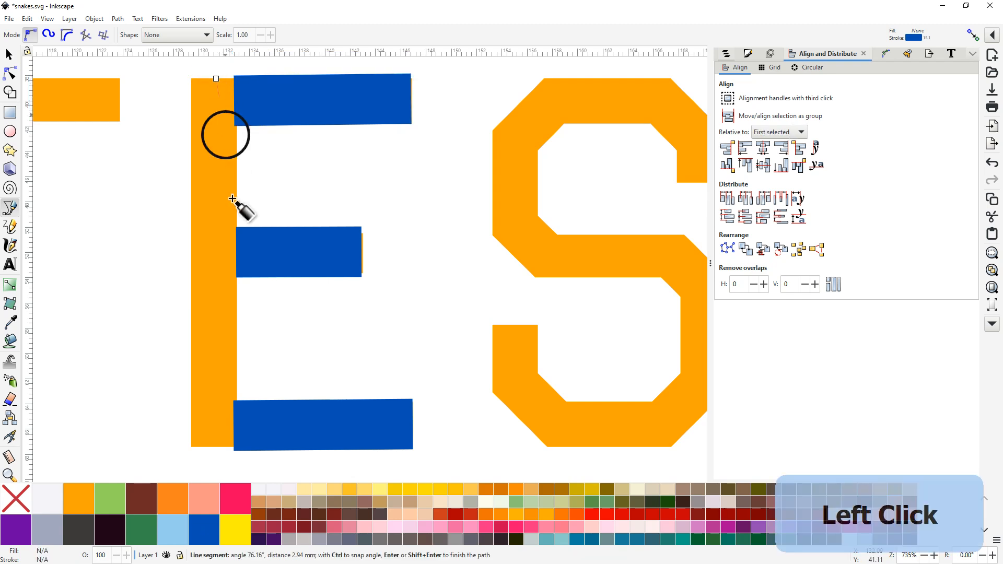
click(217, 446)
right_click(217, 445)
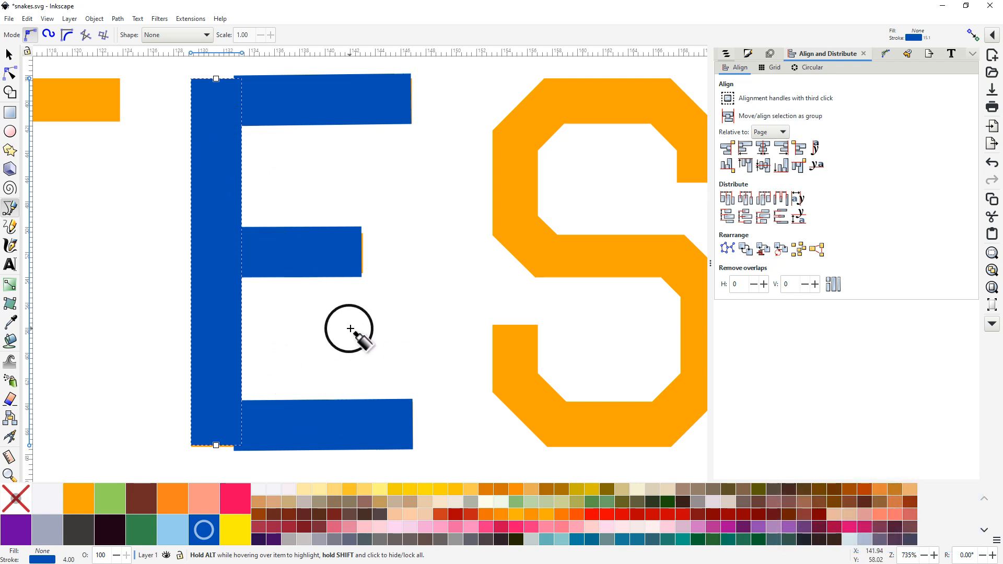
scroll(337, 332, down, 1)
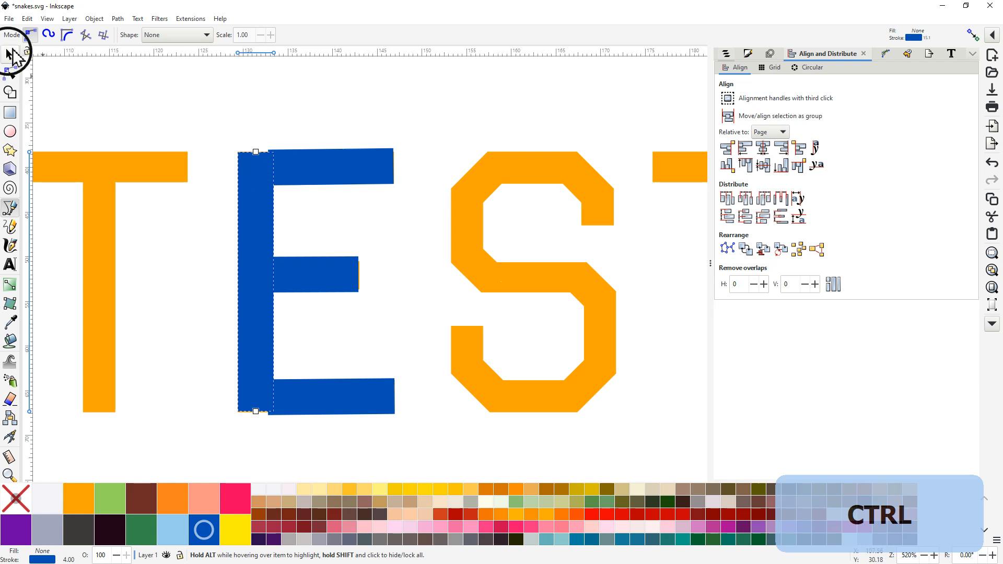
- Select the four thick blue lines tracing the E and convert them to satin columns with Ink/Stitch
click(10, 54)
click(187, 110)
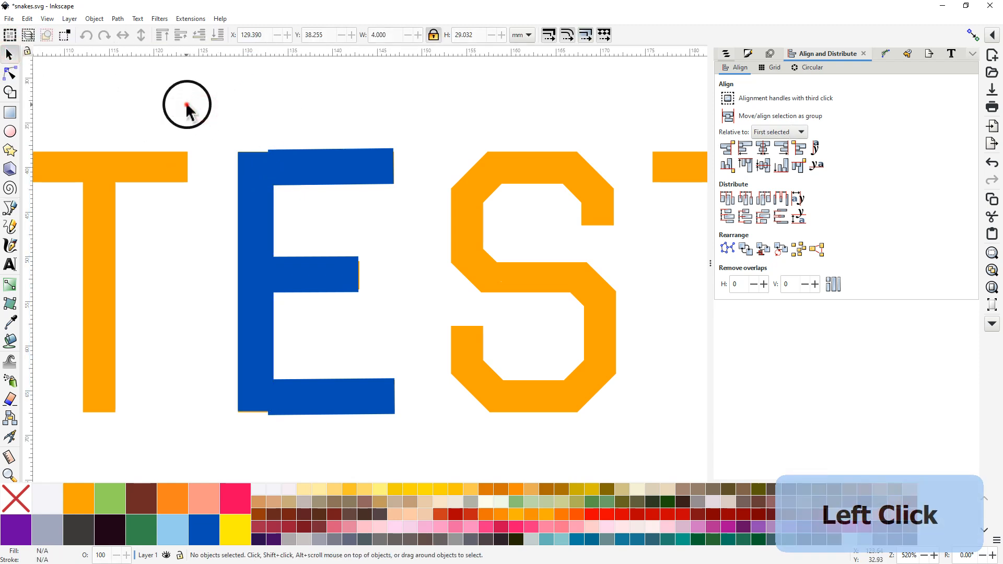
drag(187, 106, 407, 451)
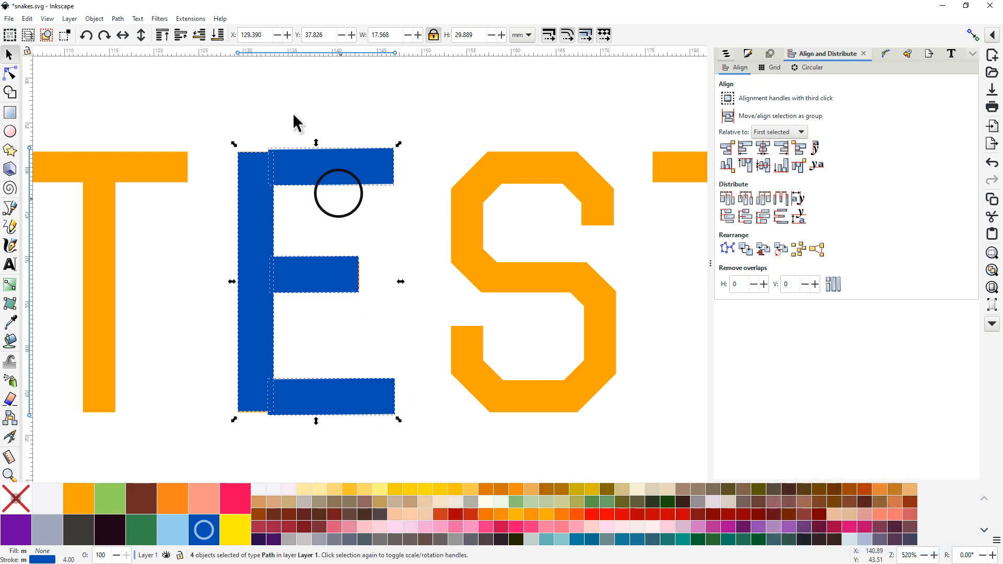
click(191, 18)
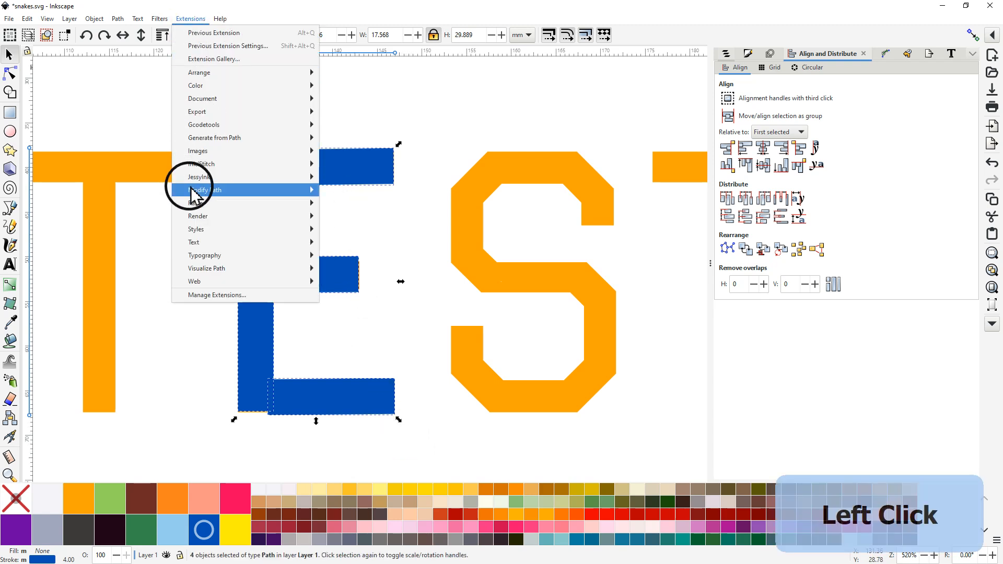
mouse_move(280, 163)
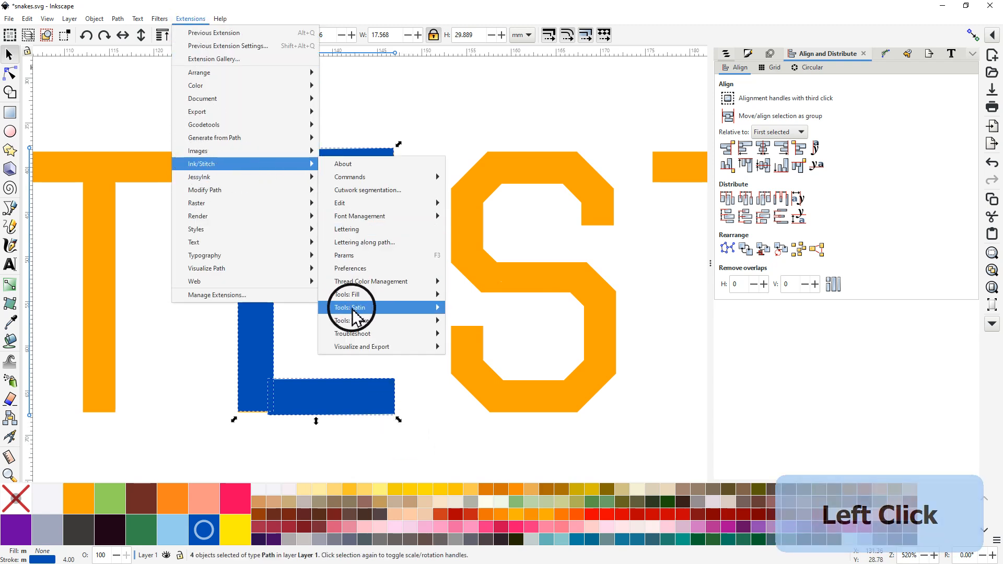
mouse_move(353, 313)
click(481, 321)
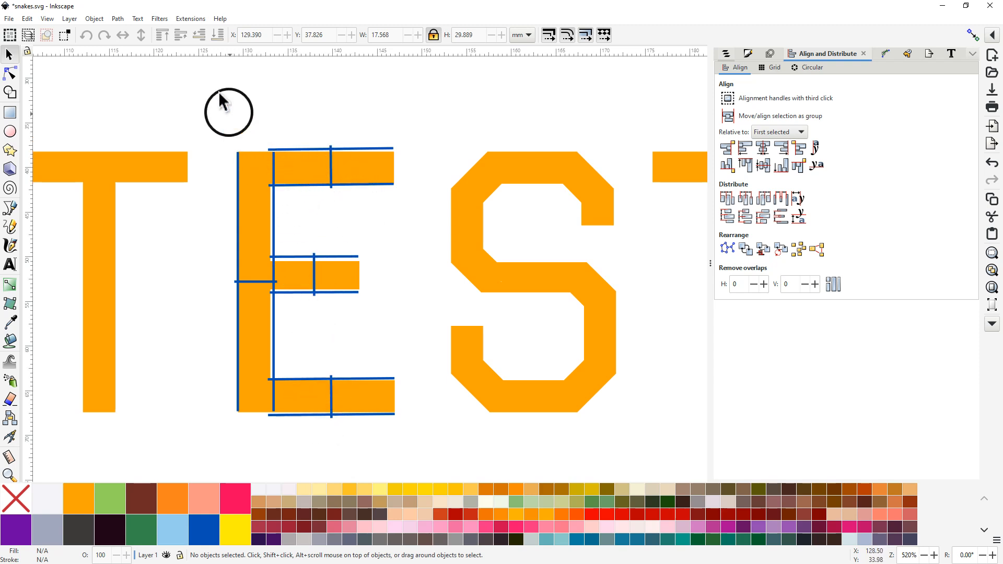
click(188, 19)
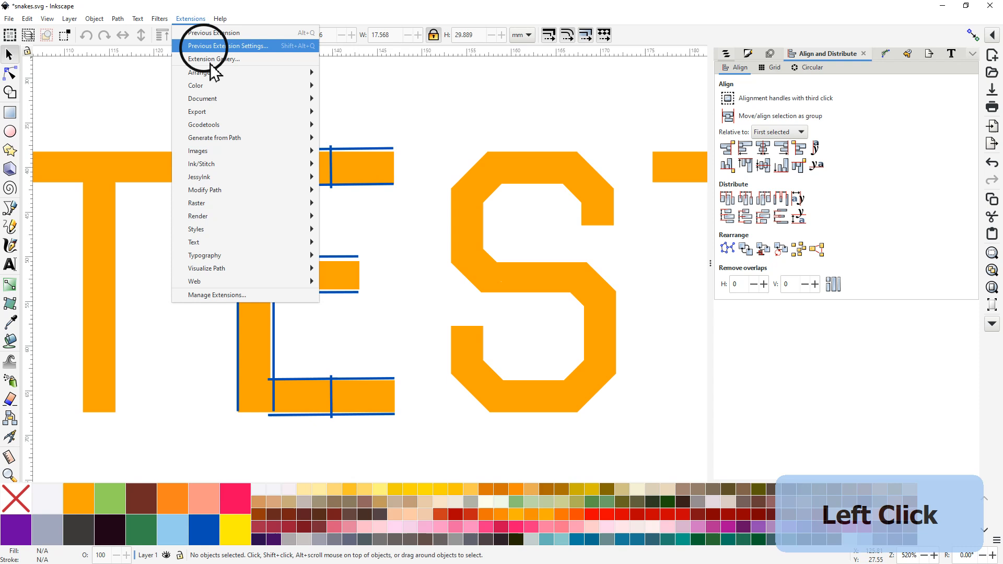
mouse_move(203, 169)
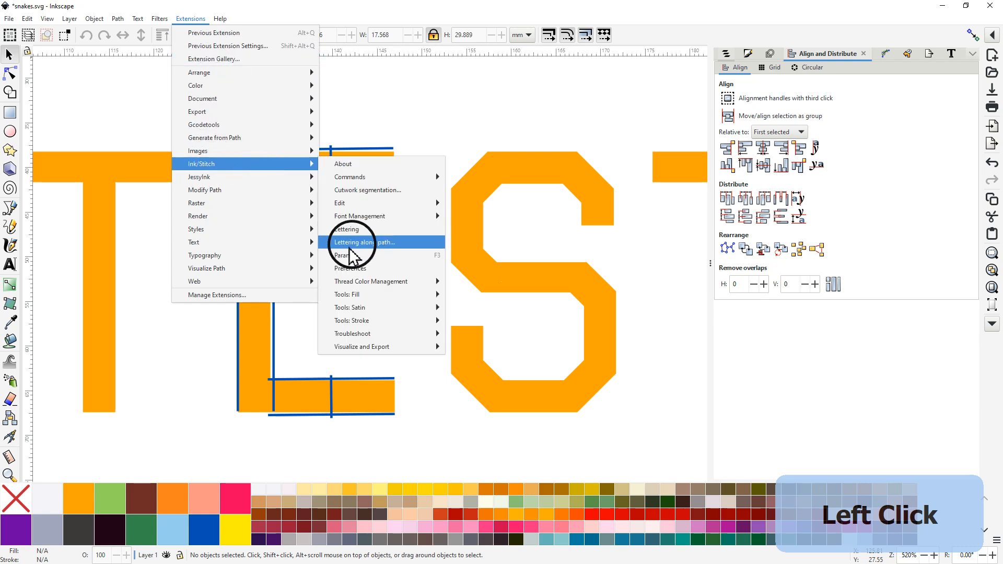
click(346, 256)
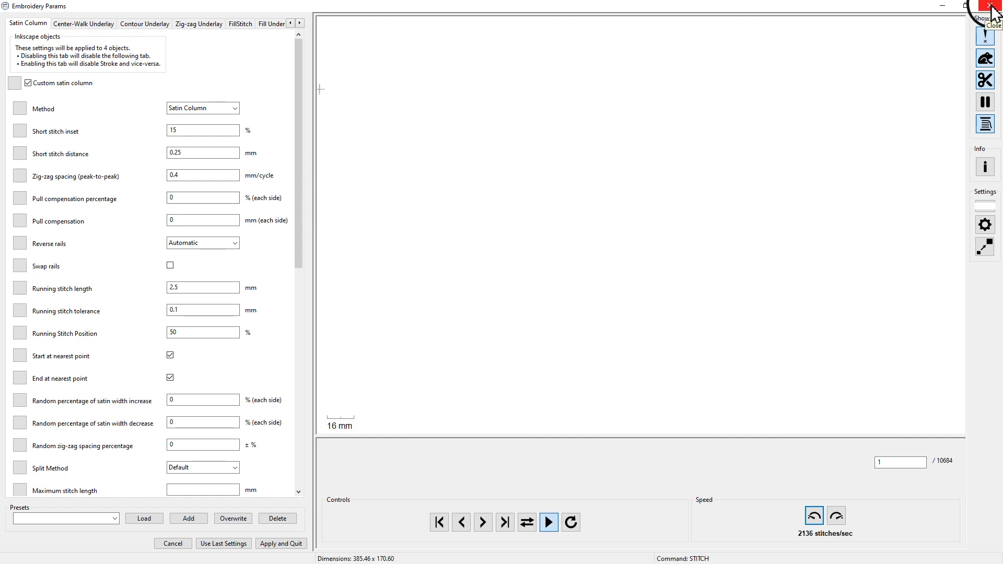
click(990, 6)
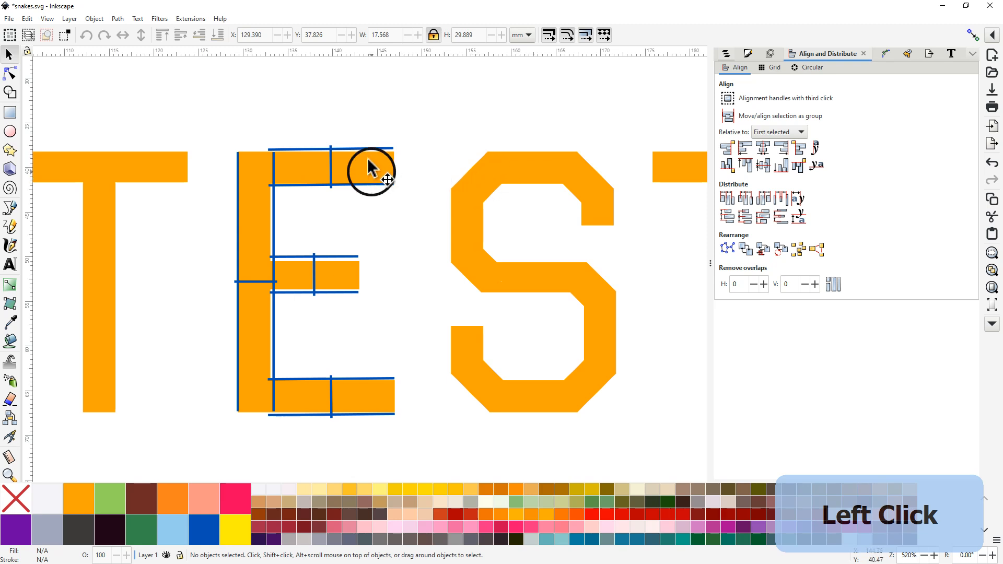
- In the Ink/Stitch params of the E's four satin columns, turn off starting and ending at the nearest point
click(10, 55)
click(183, 110)
drag(187, 104, 412, 441)
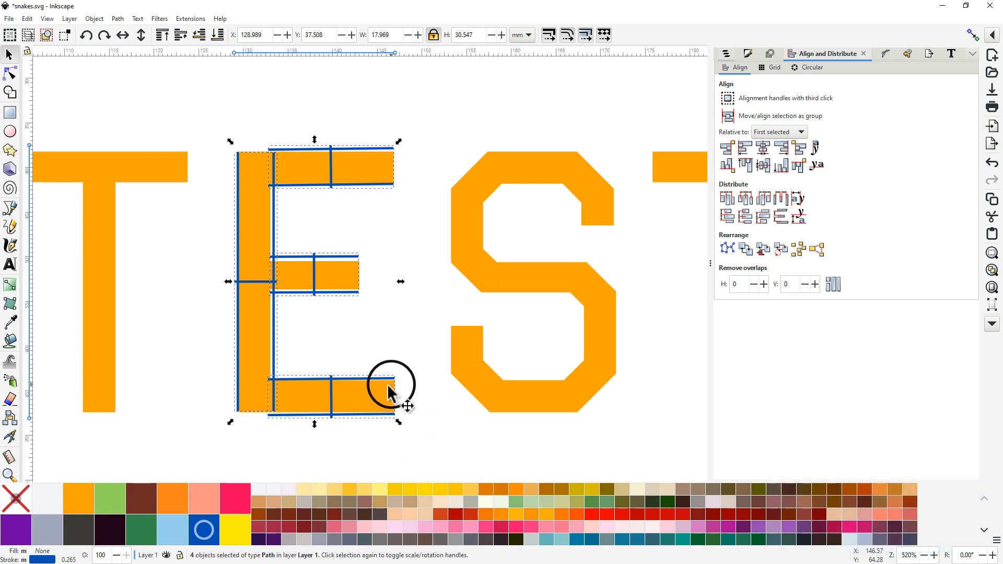
click(190, 19)
mouse_move(198, 164)
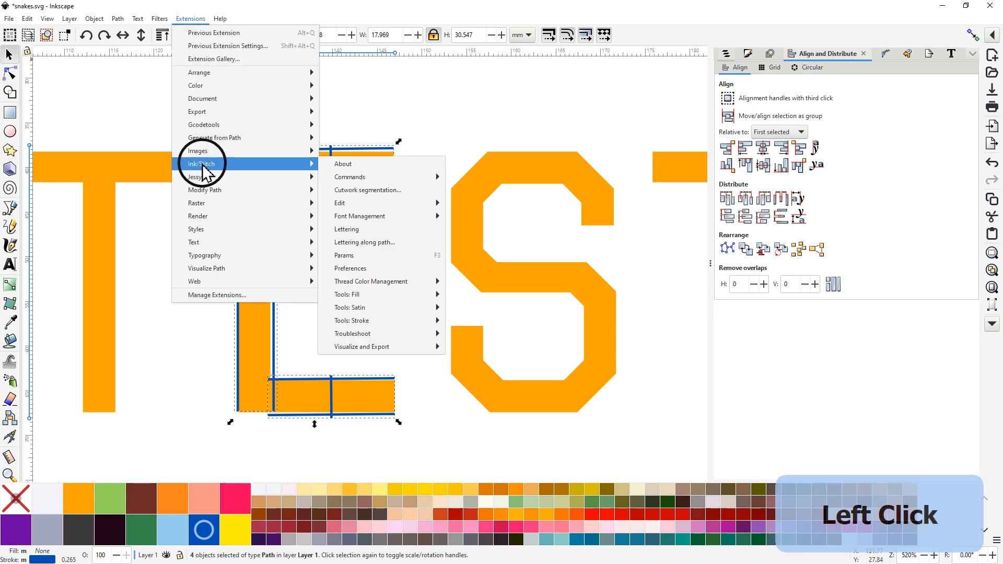
click(348, 255)
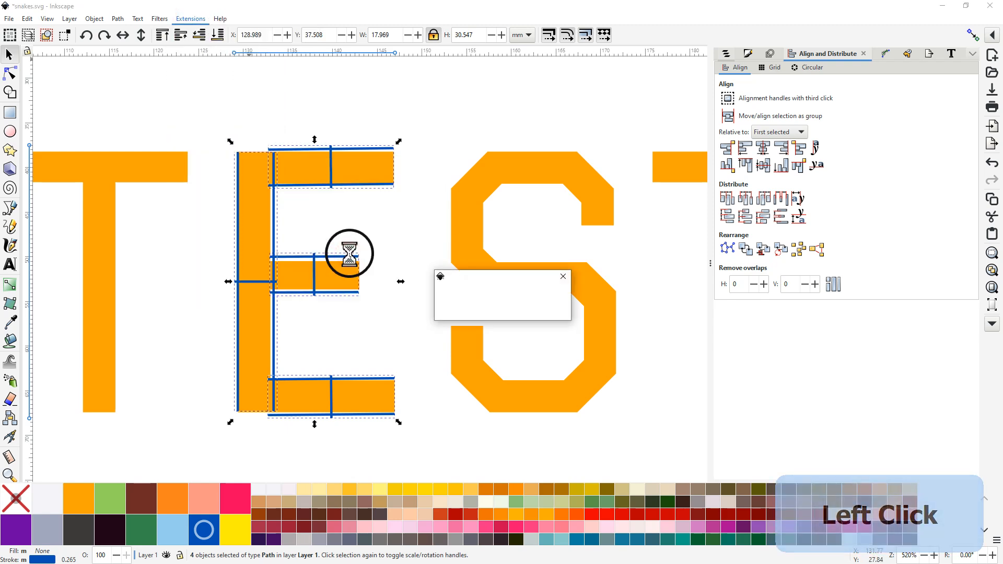
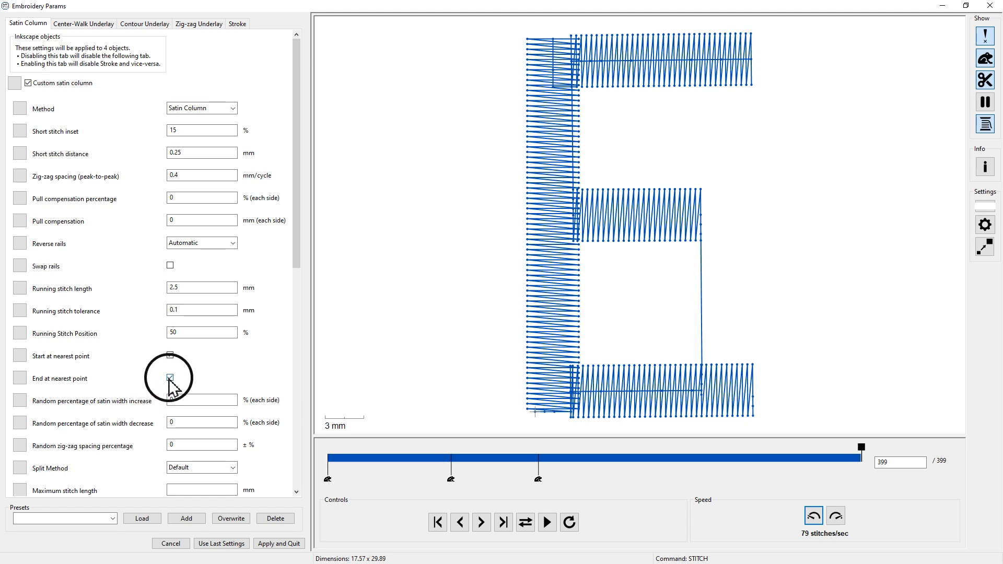
click(170, 378)
click(170, 356)
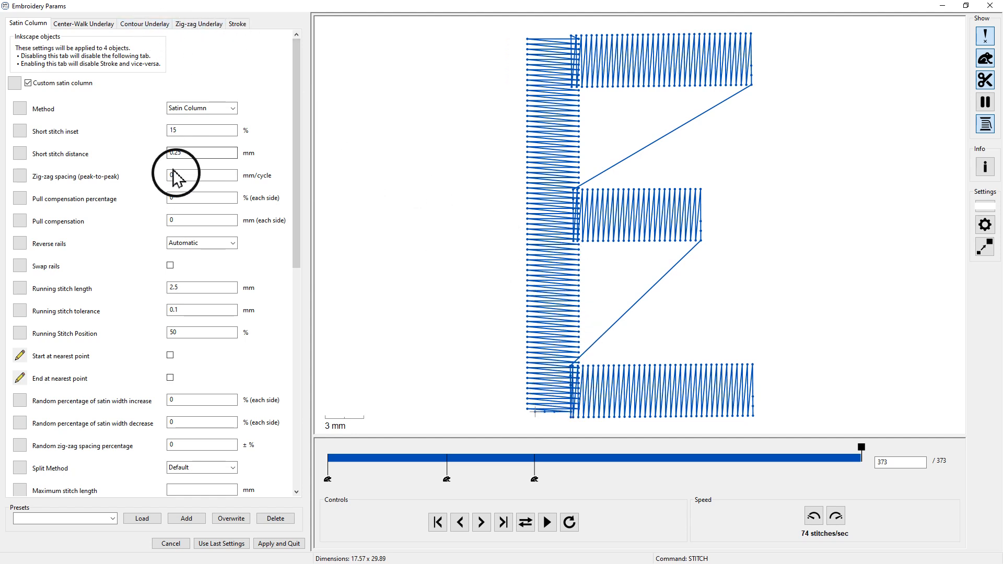
- Enable center-walk, contour and zig-zag underlay for the E's four satin columns and apply the params
click(96, 33)
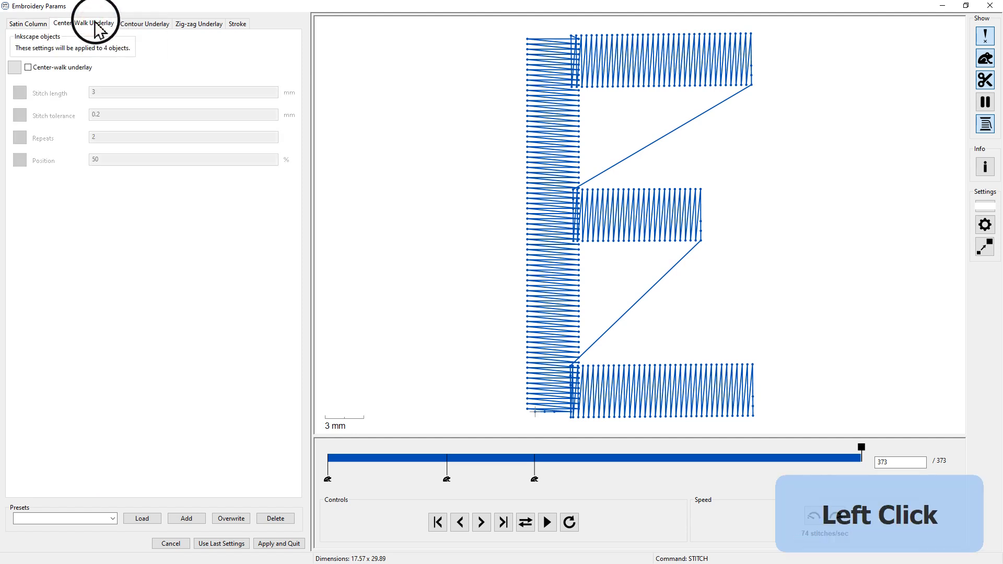
click(29, 68)
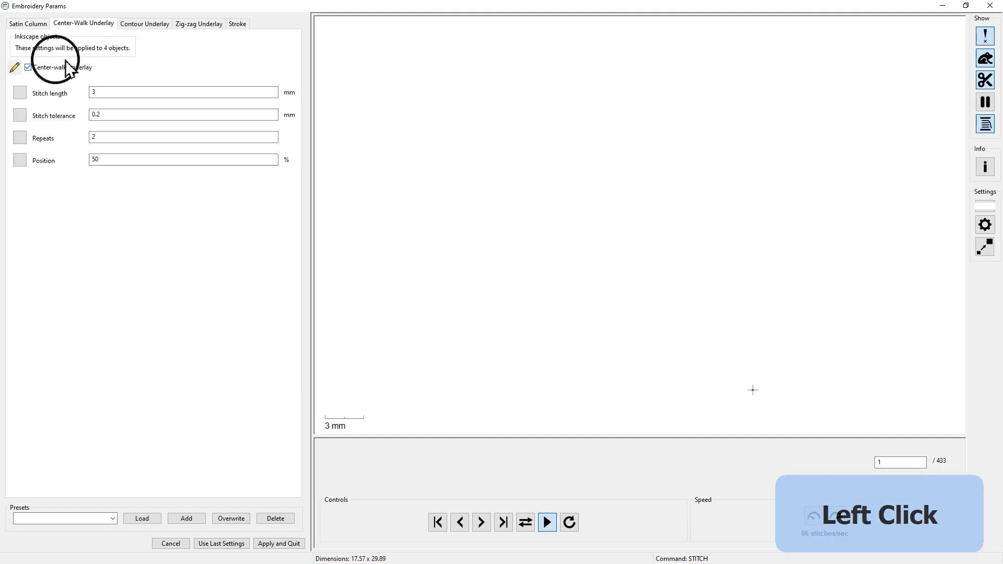
click(157, 25)
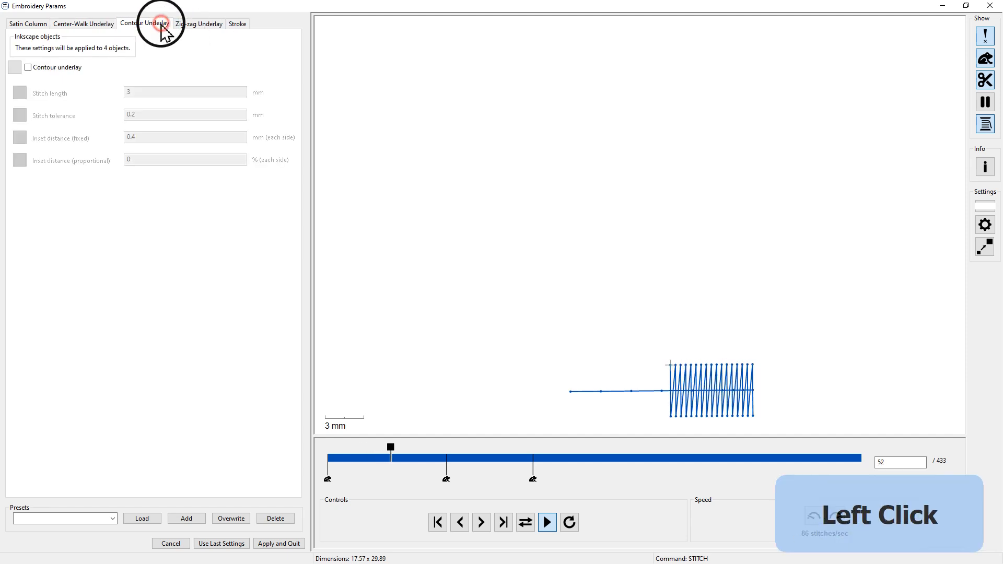
click(29, 68)
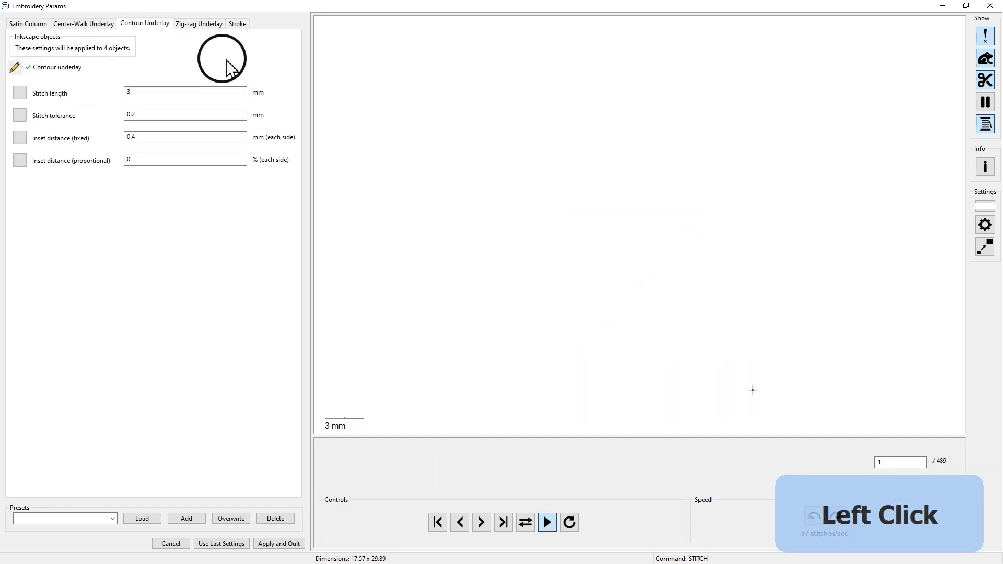
click(208, 26)
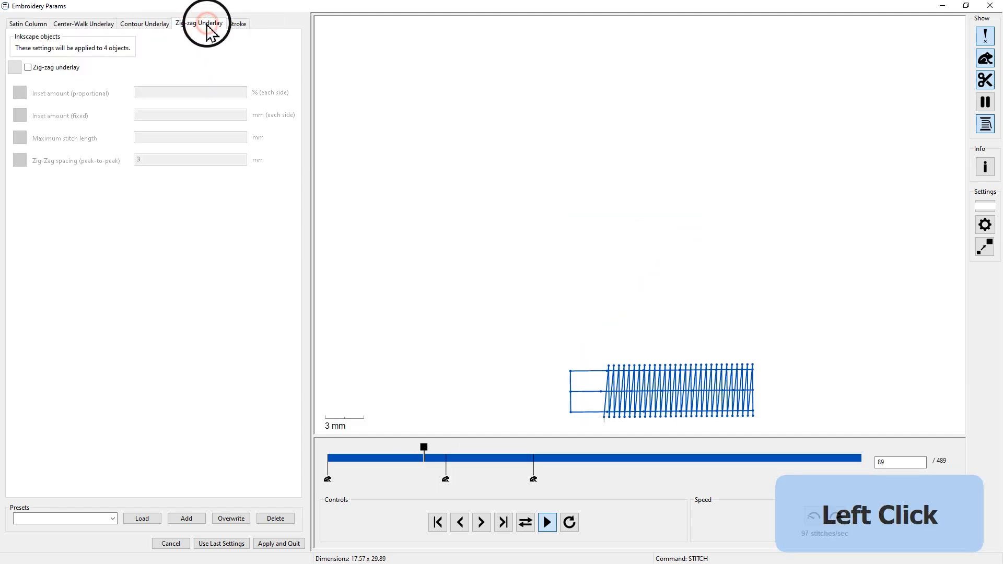
click(28, 67)
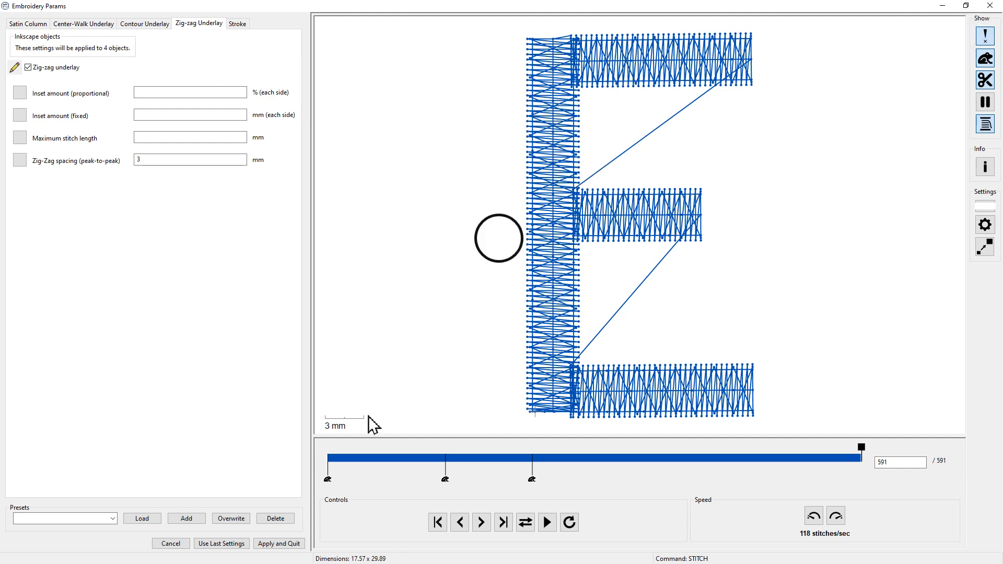
click(276, 544)
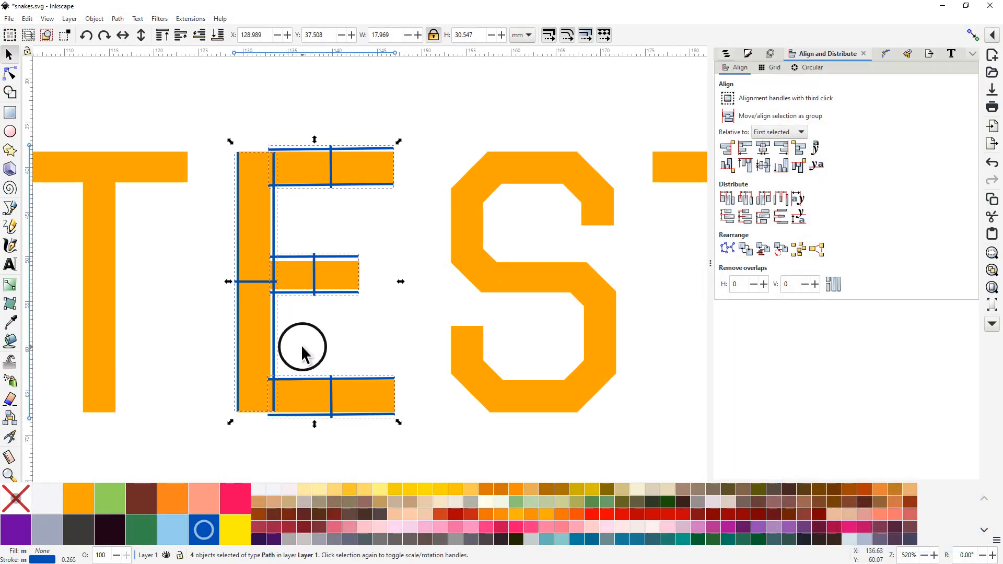
- Select the E's four satin columns and group them
click(211, 120)
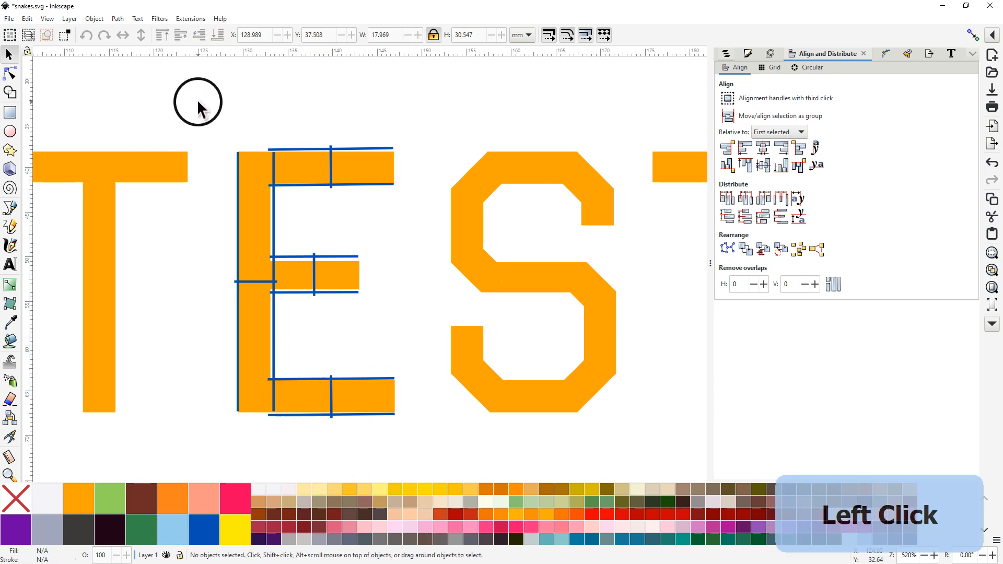
drag(198, 103, 421, 459)
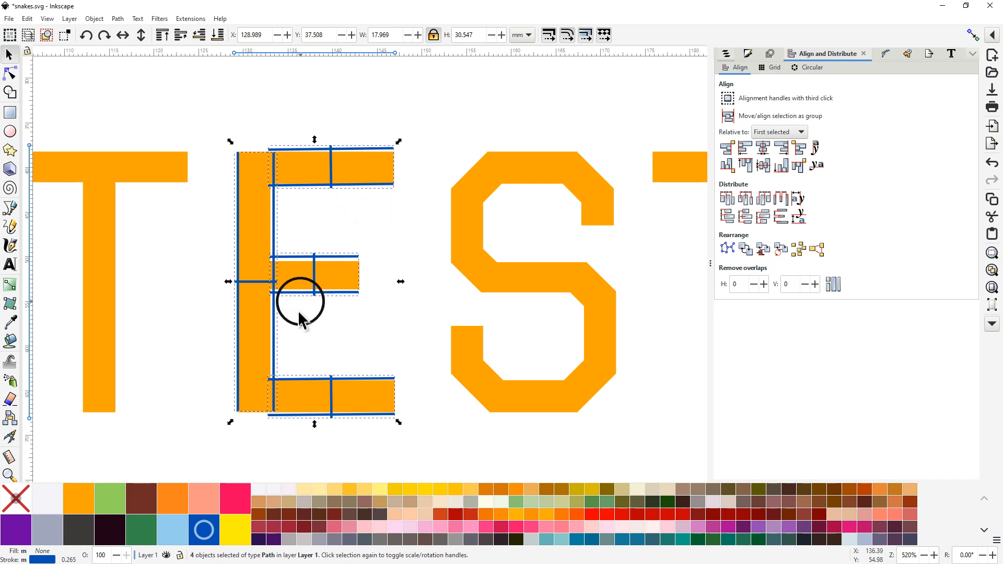
click(95, 19)
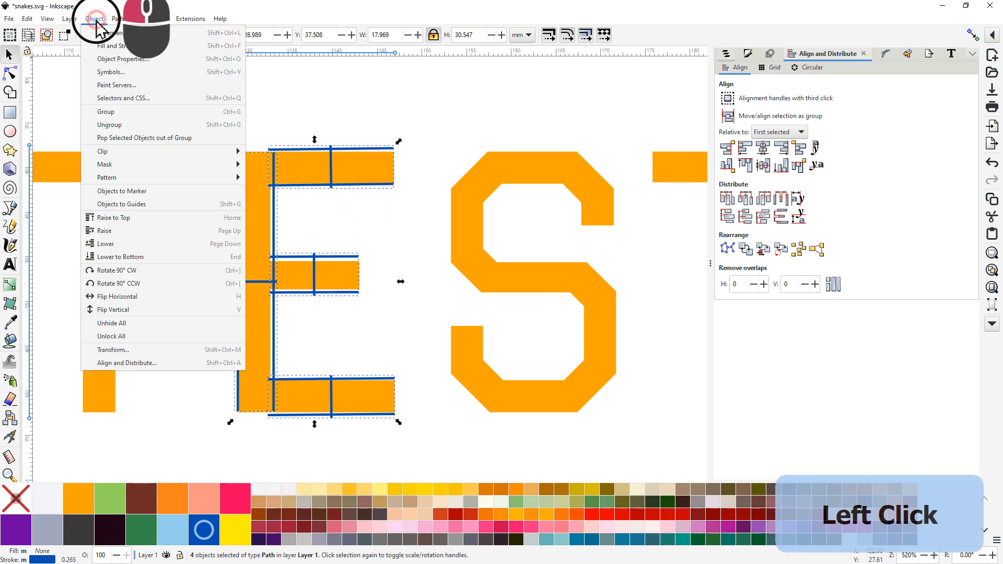
click(107, 112)
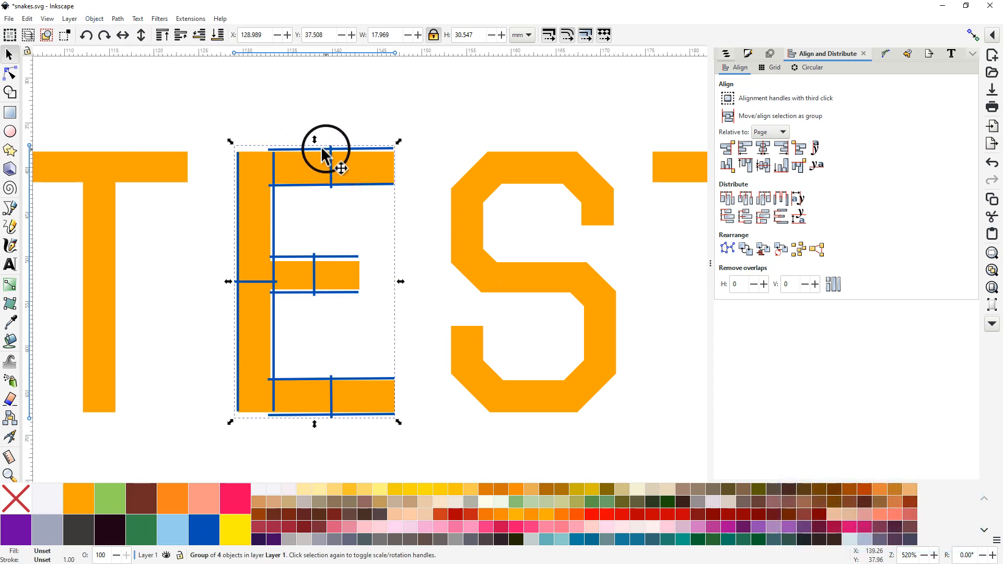
- Convert the jump stitches within the E's satin group to strokes, connecting objects in the same group with a 0.90 mm minimum and 100.00 mm maximum length
click(191, 18)
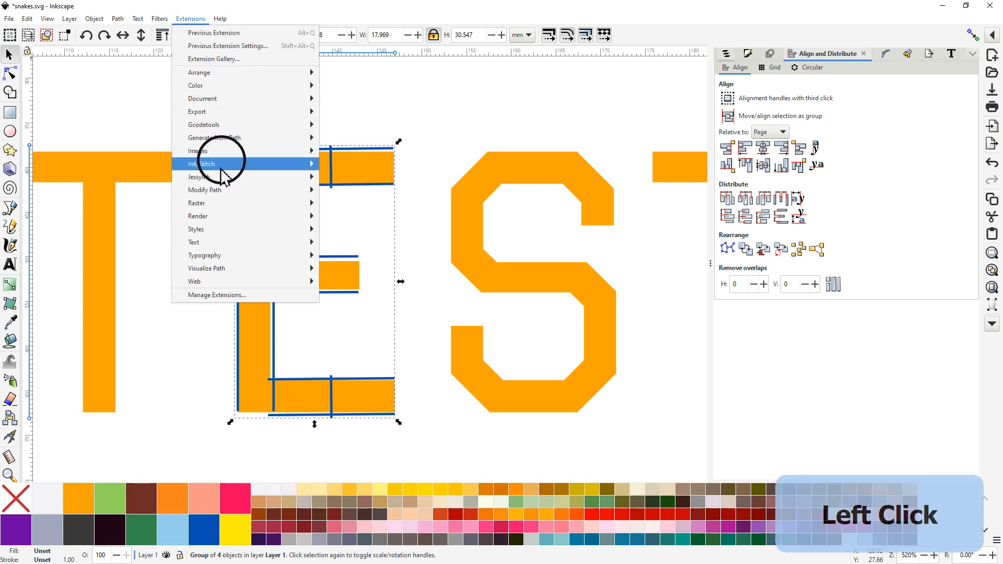
mouse_move(225, 164)
mouse_move(361, 320)
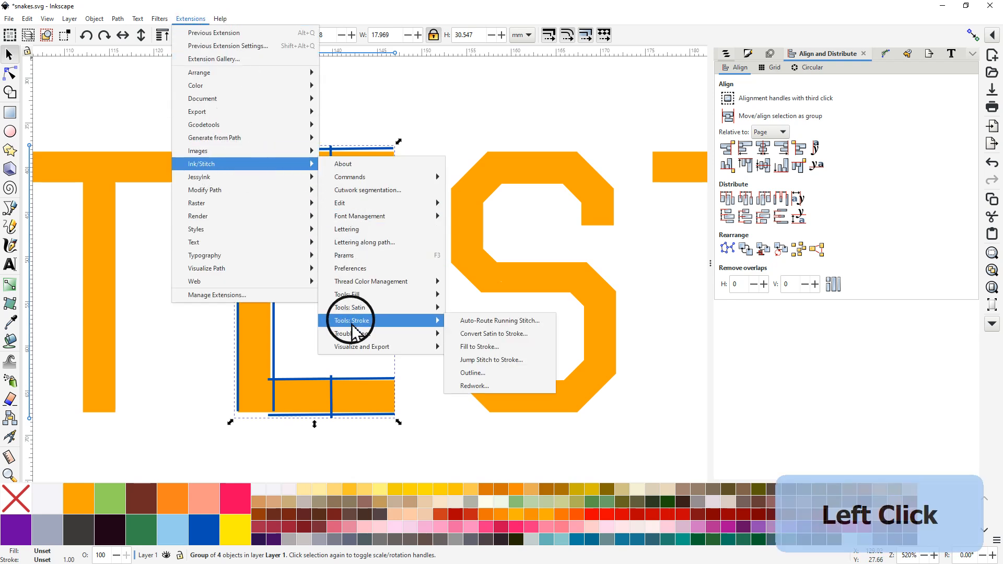
click(477, 347)
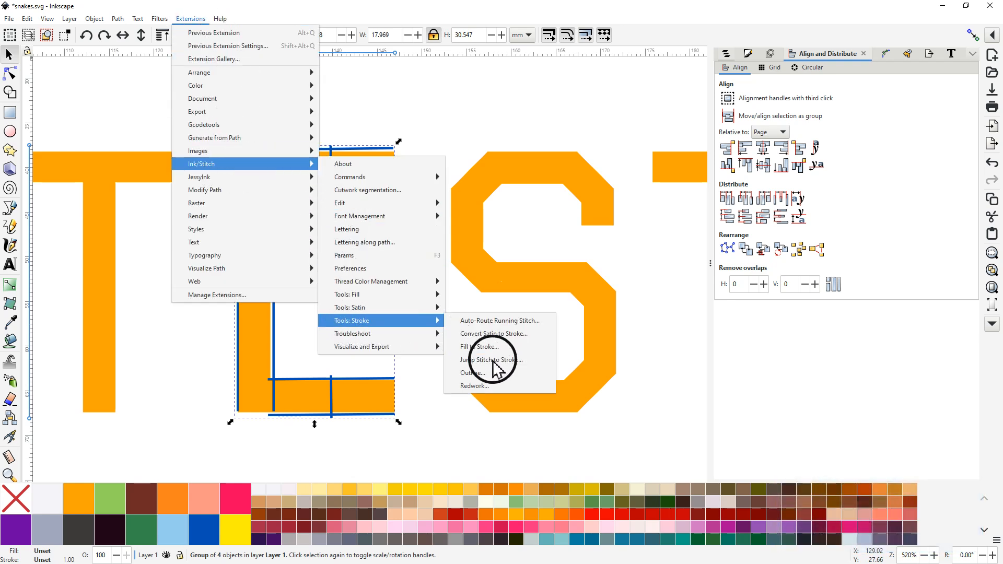
click(494, 361)
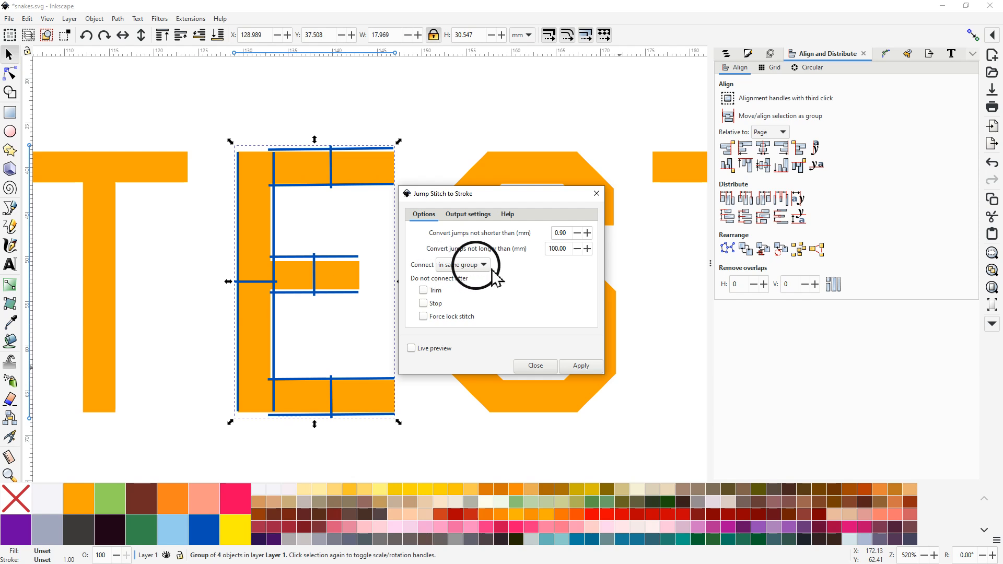
click(581, 366)
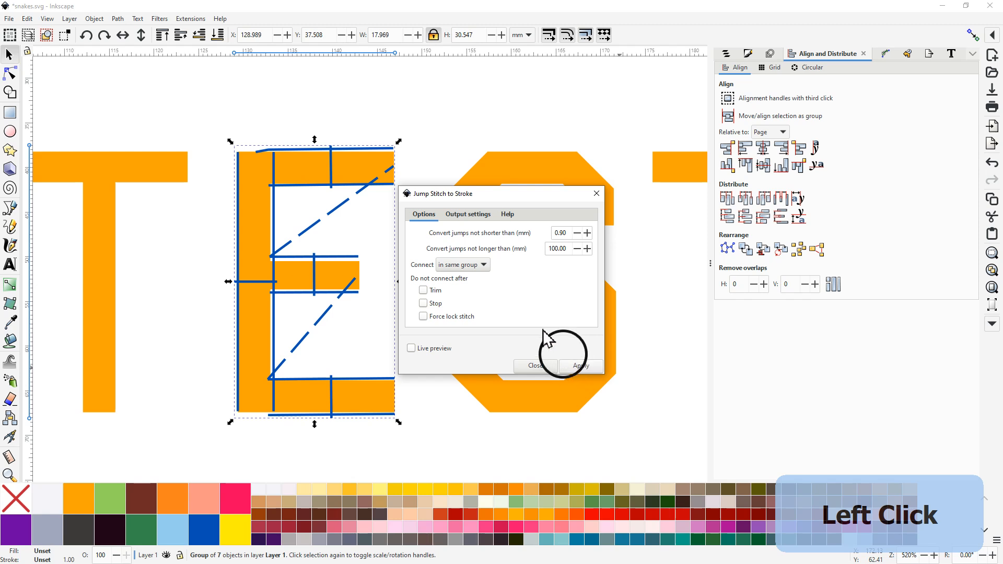
click(596, 193)
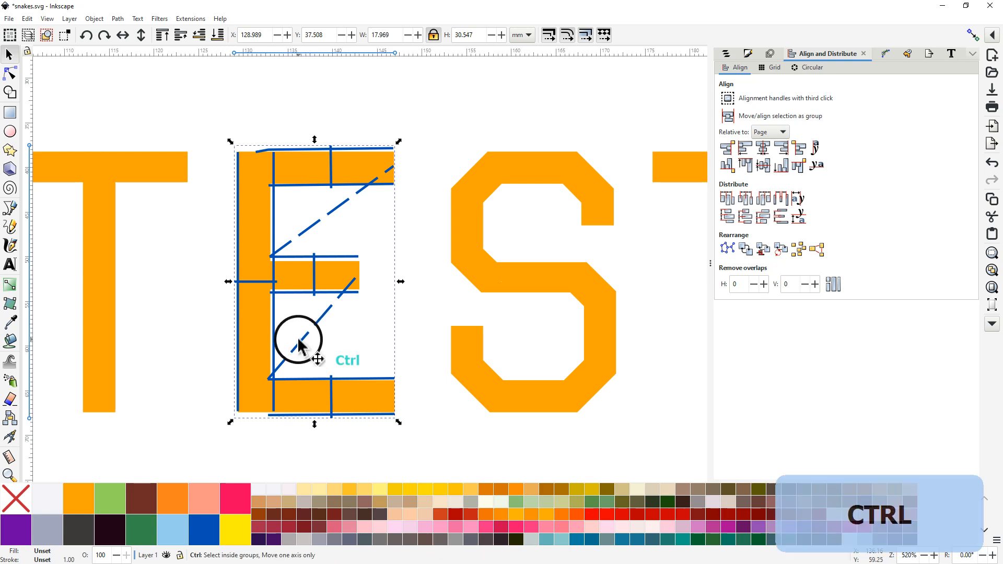
- Insert a node in the lower diagonal connecting stroke of the E and move it into the vertical stem, level with the middle arm
ctrl+scroll(299, 345, up, 1)
ctrl+scroll(299, 345, up, 1)
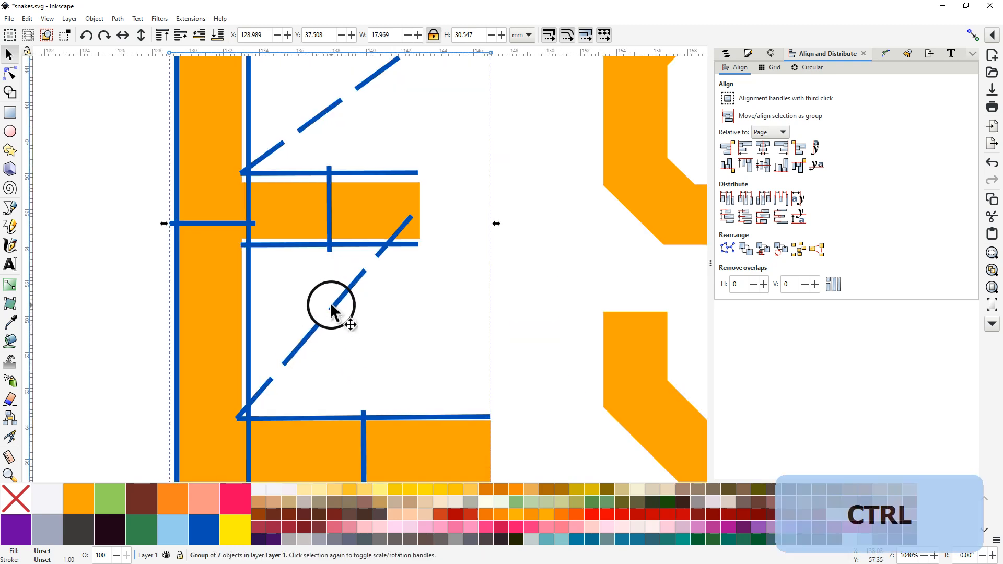
click(10, 74)
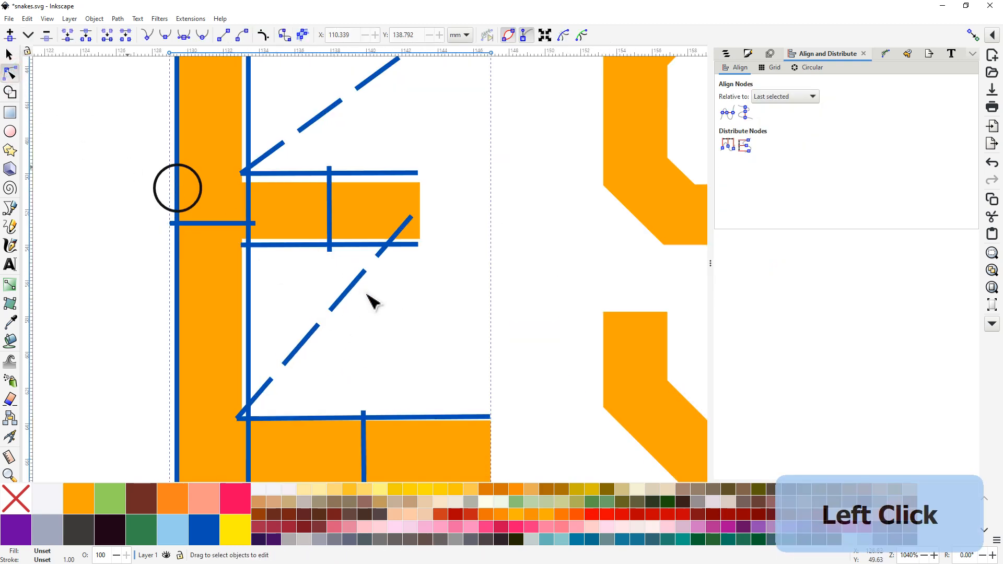
click(340, 303)
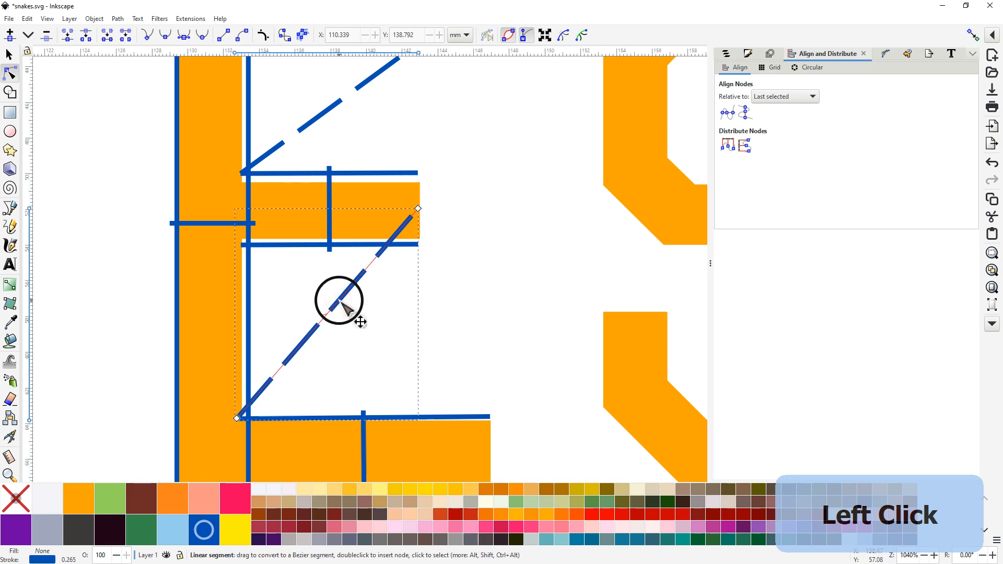
double_click(340, 303)
drag(340, 303, 211, 203)
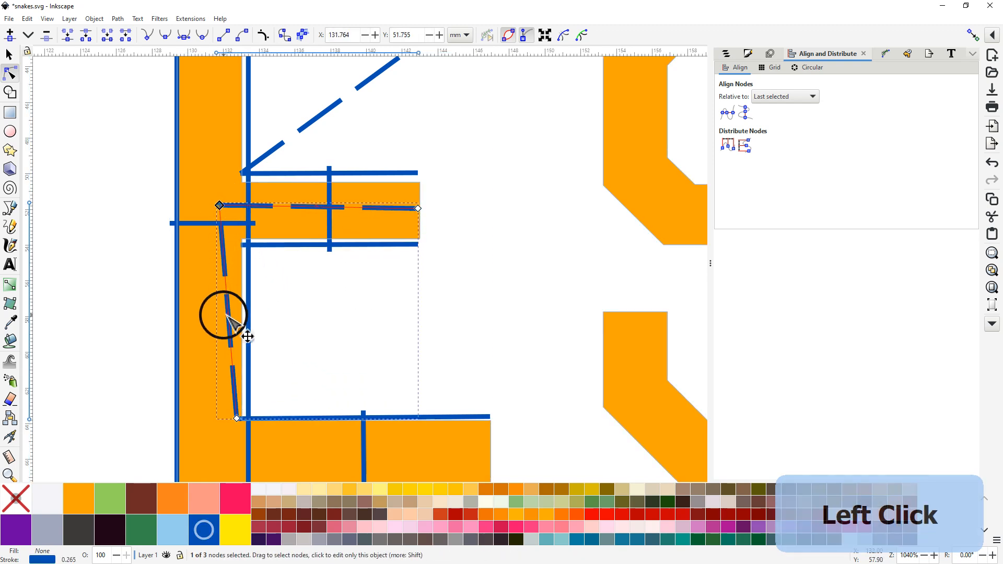
- Reroute both dashed connecting paths of the letter E through its orange stem by inserting nodes and moving them inside the shape
click(230, 315)
drag(228, 316, 209, 387)
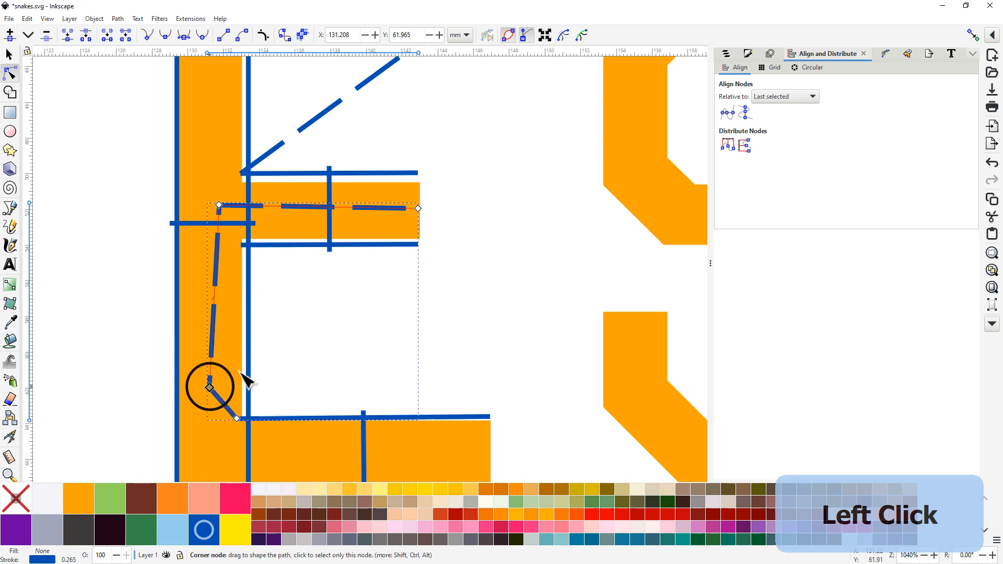
drag(483, 228, 480, 285)
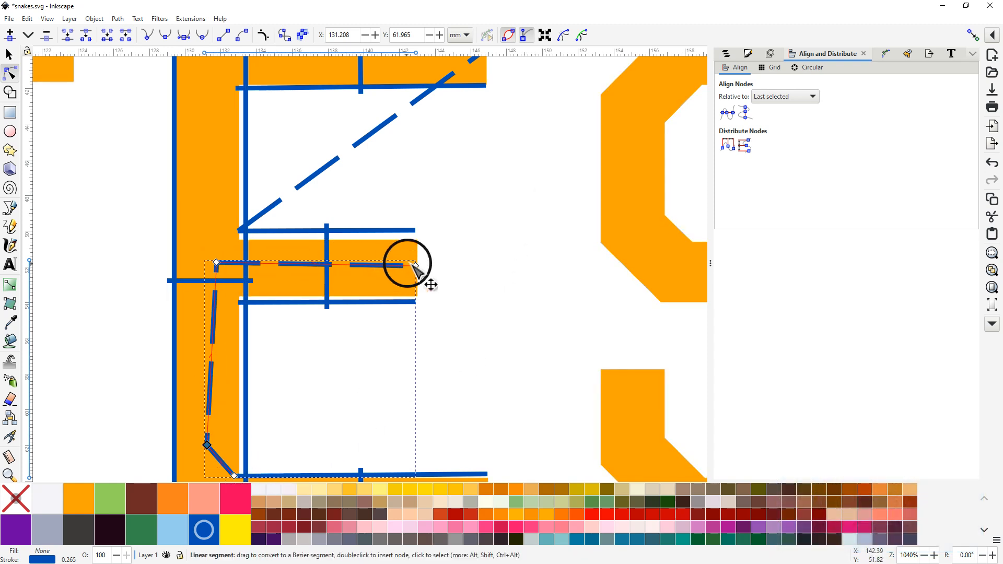
drag(471, 162, 472, 263)
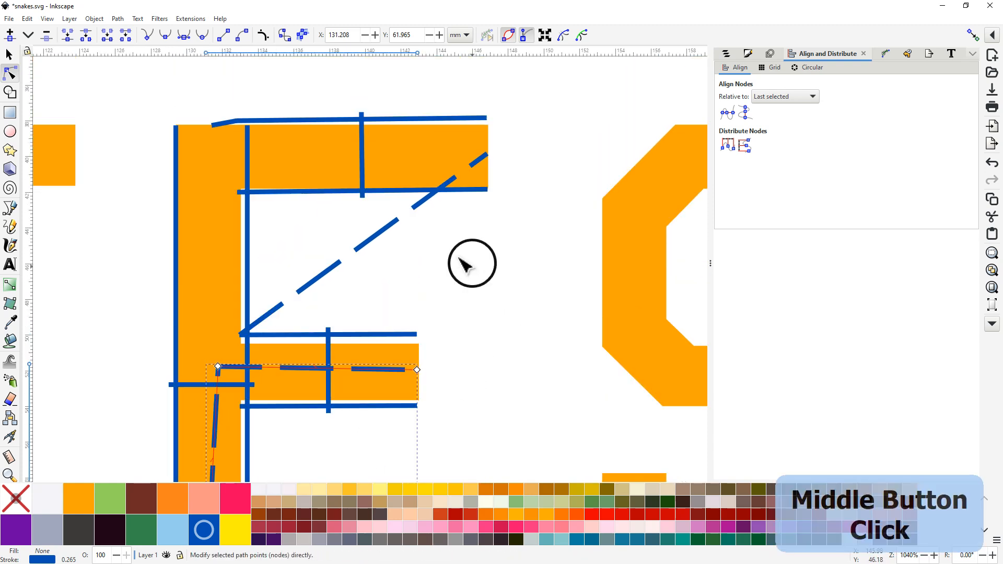
click(363, 244)
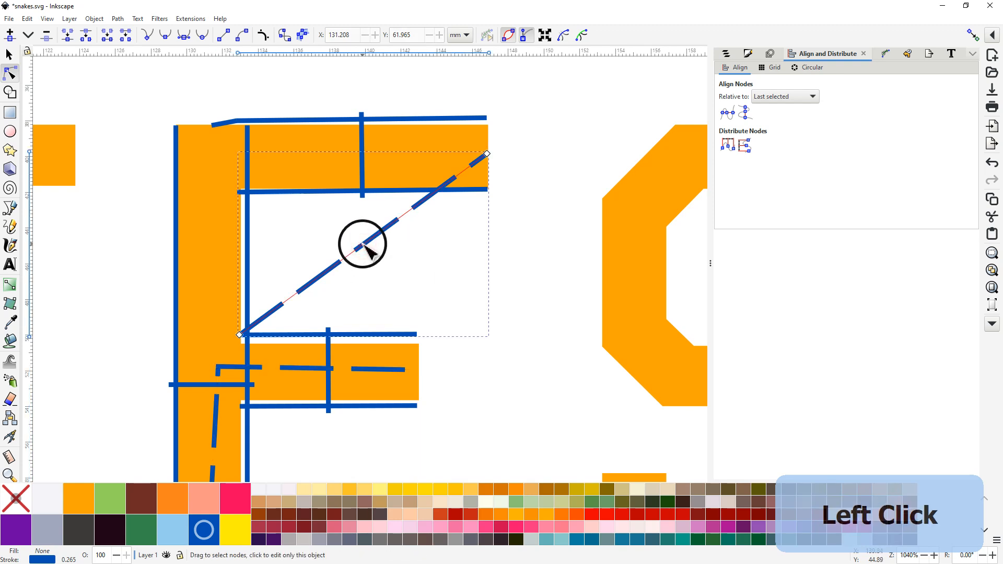
drag(364, 244, 205, 155)
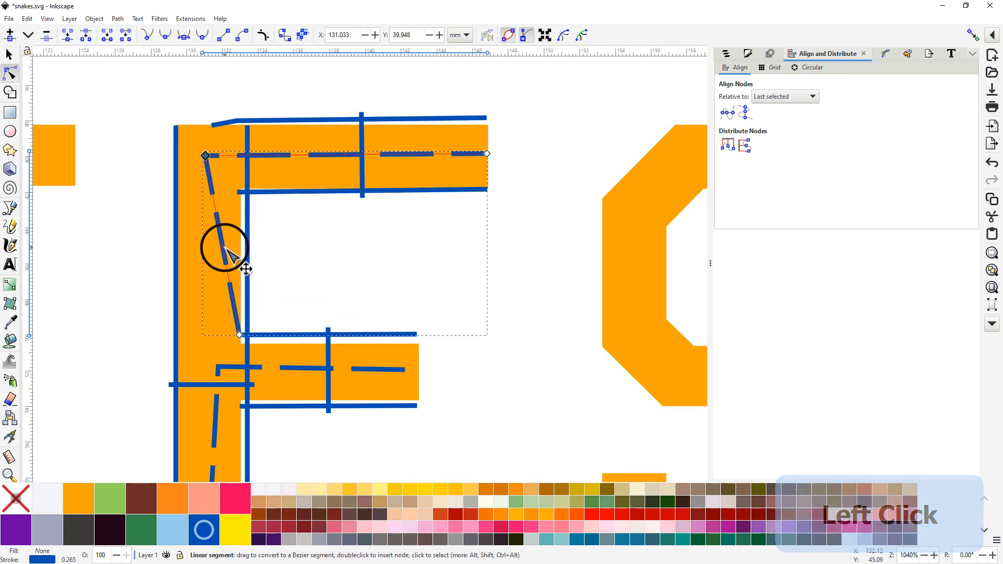
double_click(227, 251)
drag(226, 251, 200, 290)
- Enable Swap rails in the Ink/Stitch parameters for the satin column on the E's top arm and apply it
click(224, 123)
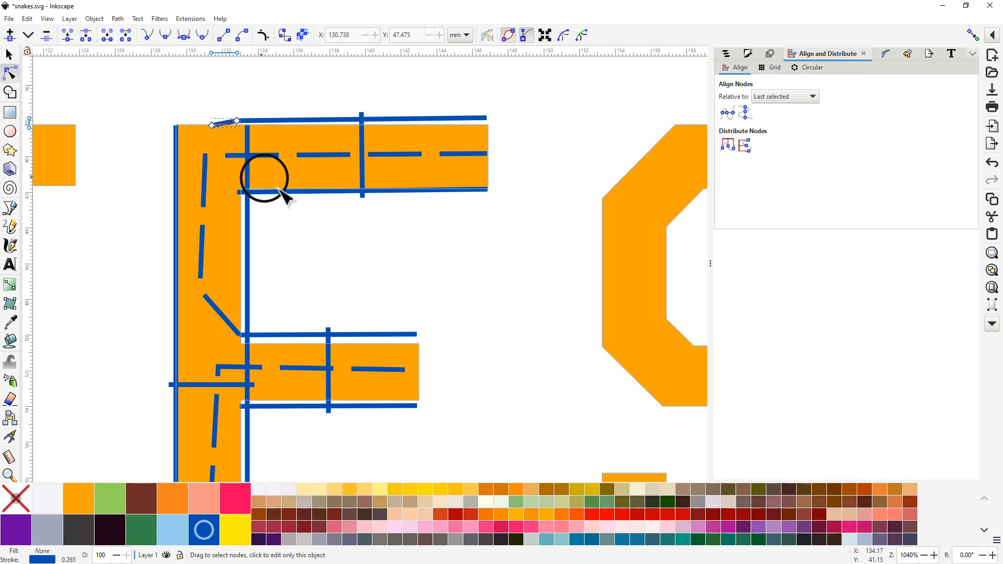
click(305, 192)
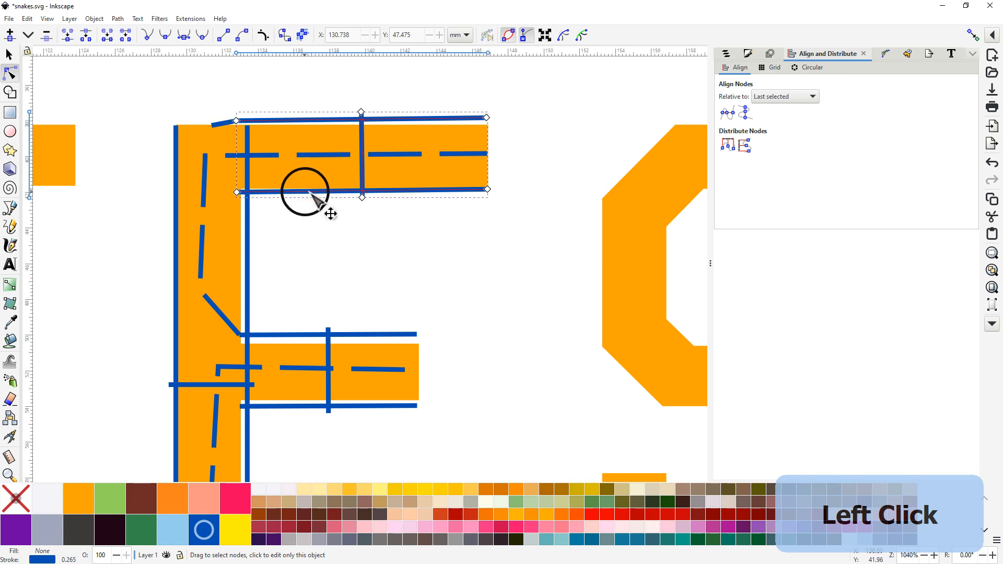
click(191, 19)
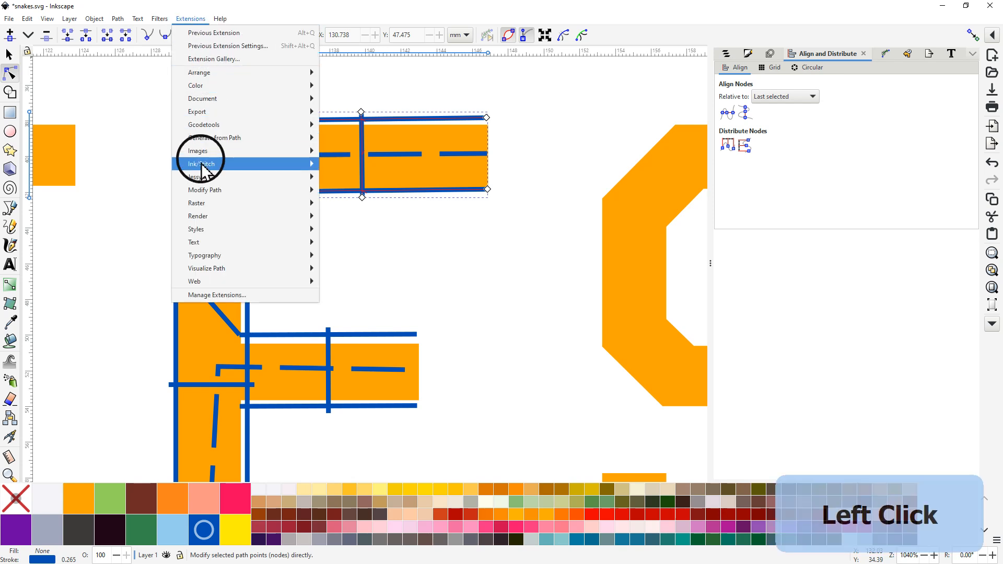
mouse_move(209, 164)
click(346, 255)
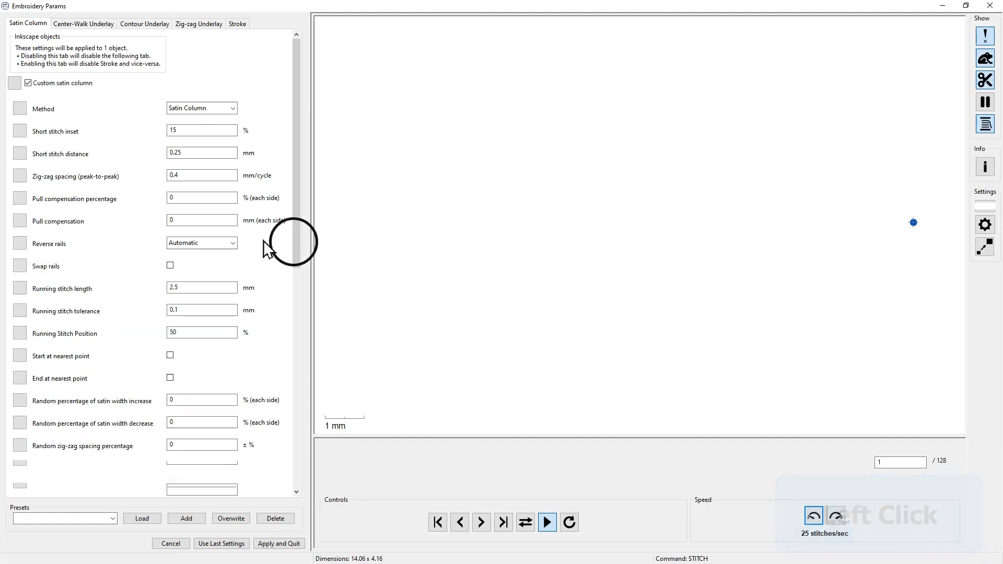
click(170, 266)
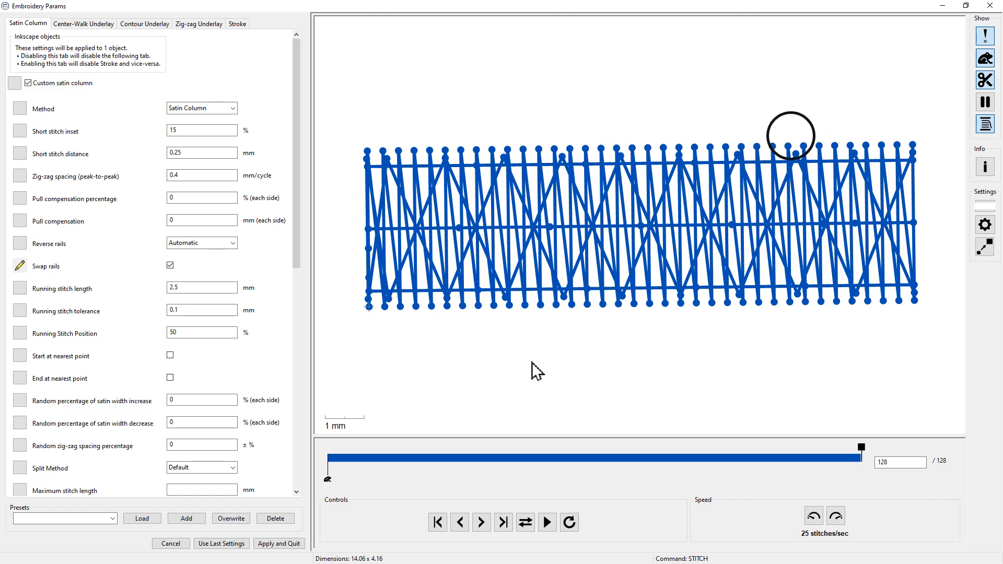
click(275, 544)
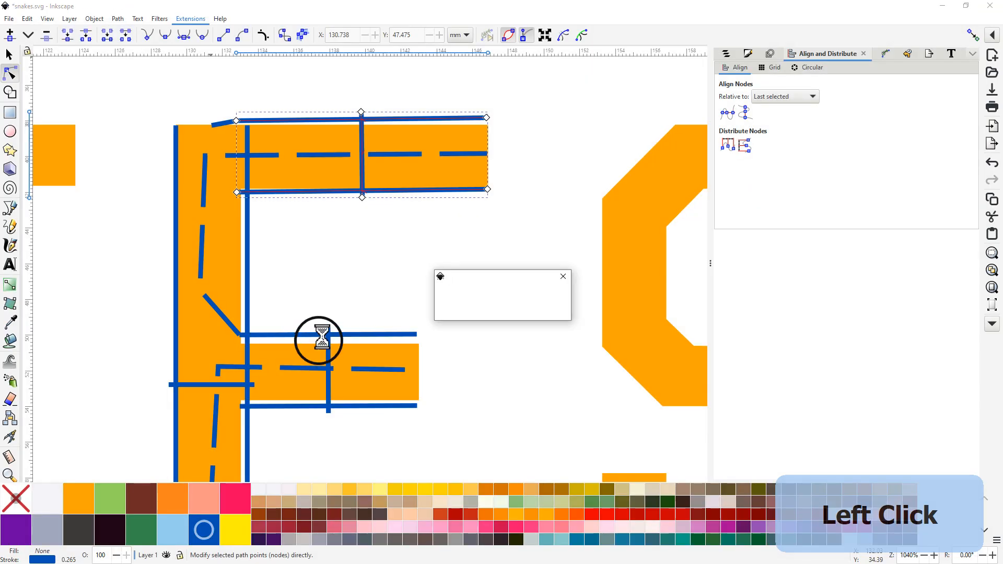
- Move the short connecting path's end node from the upper rail to the start of the lower rail on the E's top arm
click(221, 124)
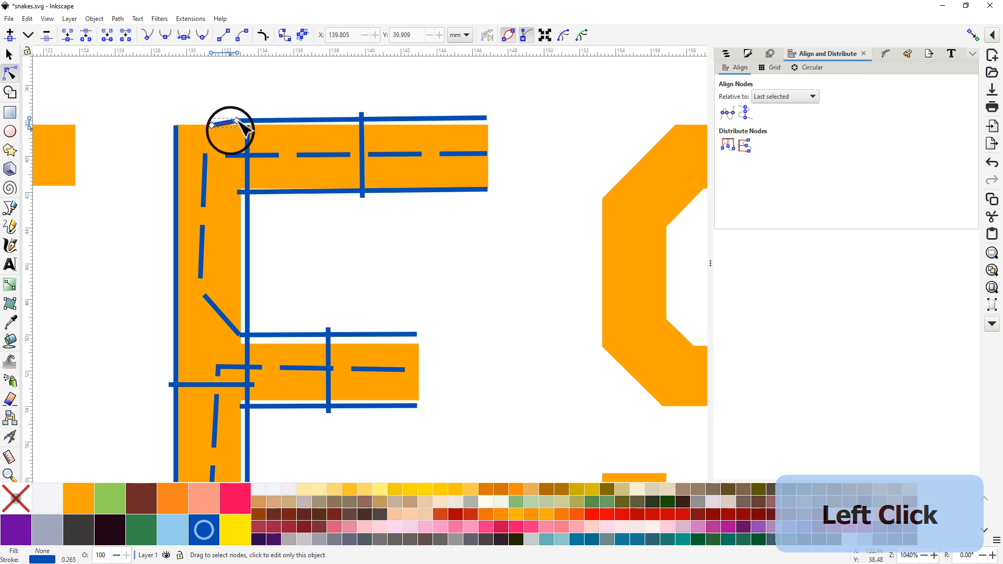
drag(237, 121, 238, 193)
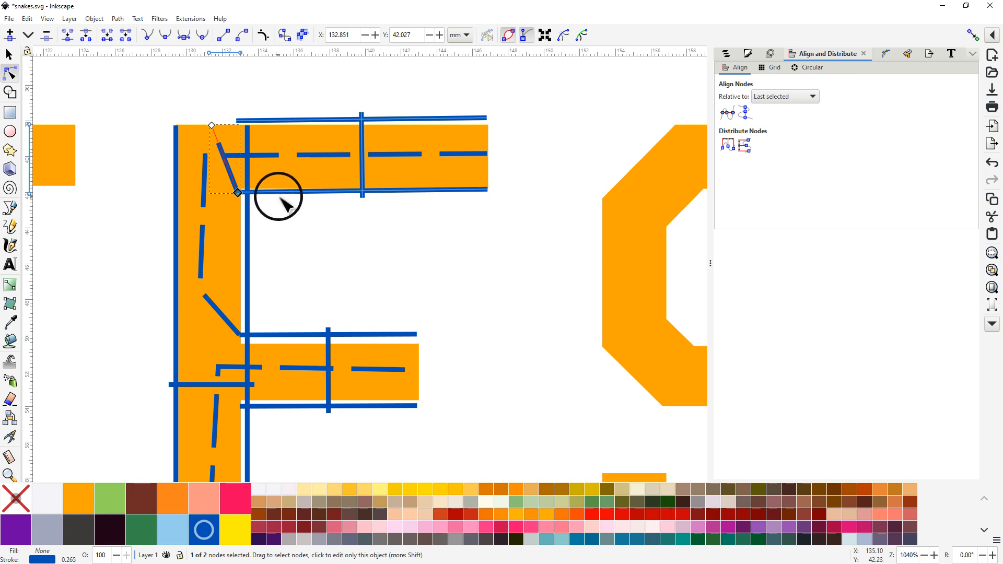
- Examine the blue script Test lettering, especially the capital T's curved strokes and where they meet the neighbouring letter
scroll(293, 197, down, 10)
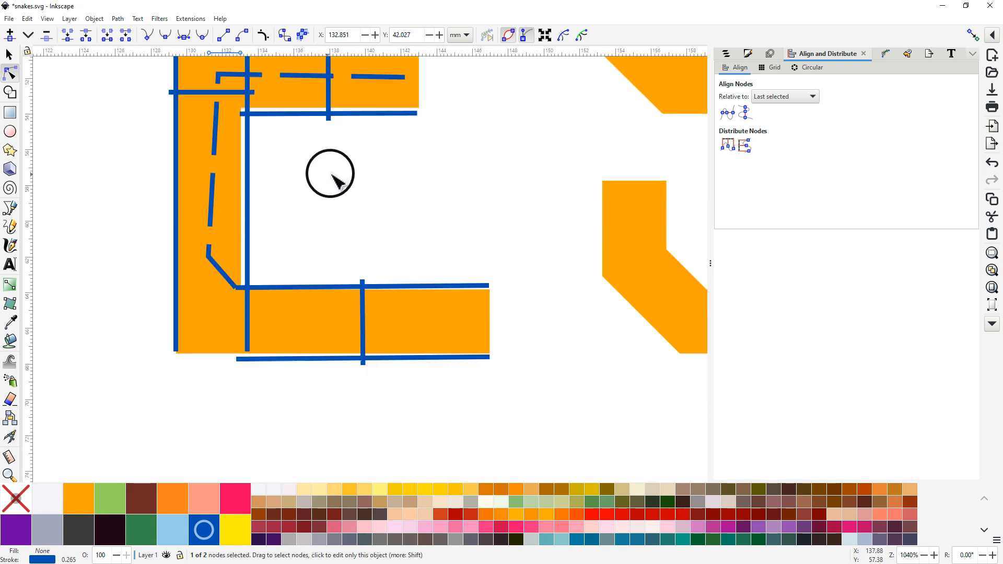
scroll(335, 181, down, 2)
middle_click(315, 267)
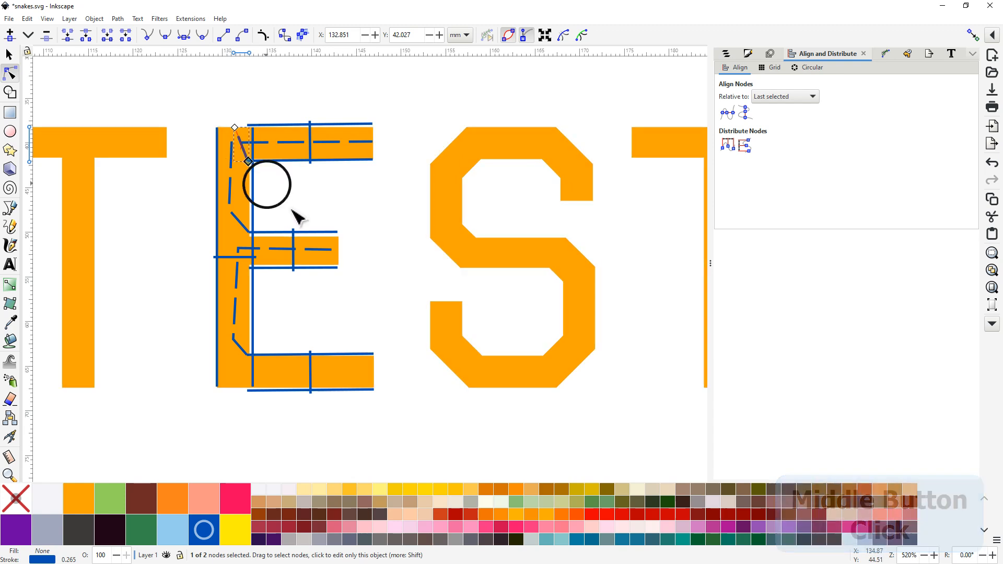
ctrl+scroll(301, 214, down, 3)
scroll(318, 264, down, 2)
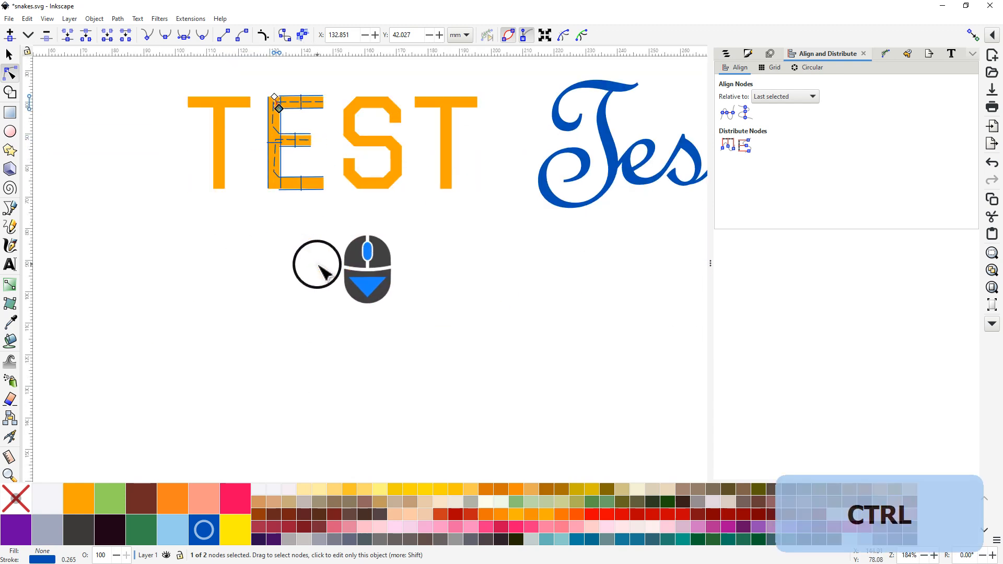
middle_click(382, 253)
drag(270, 282, 142, 302)
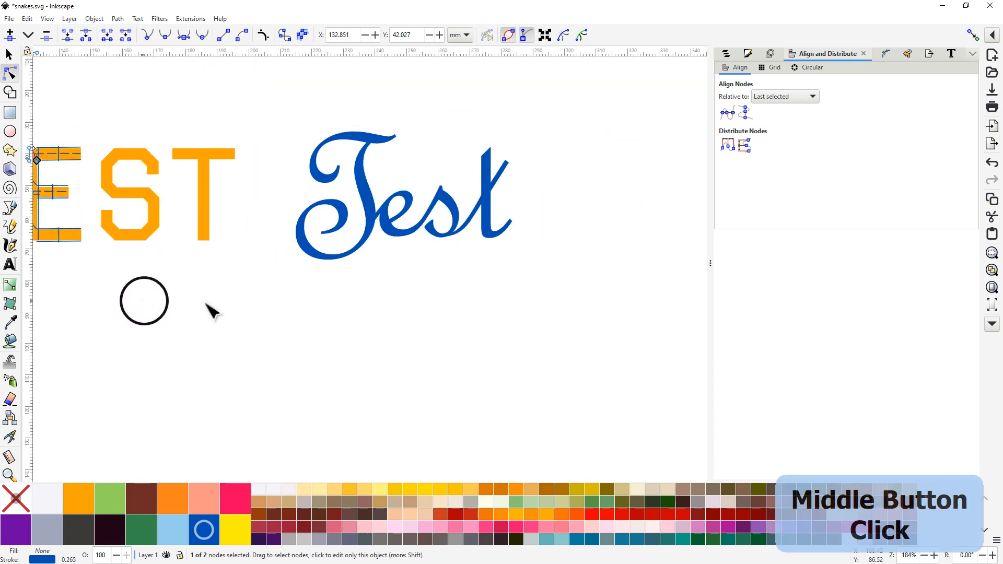
click(370, 218)
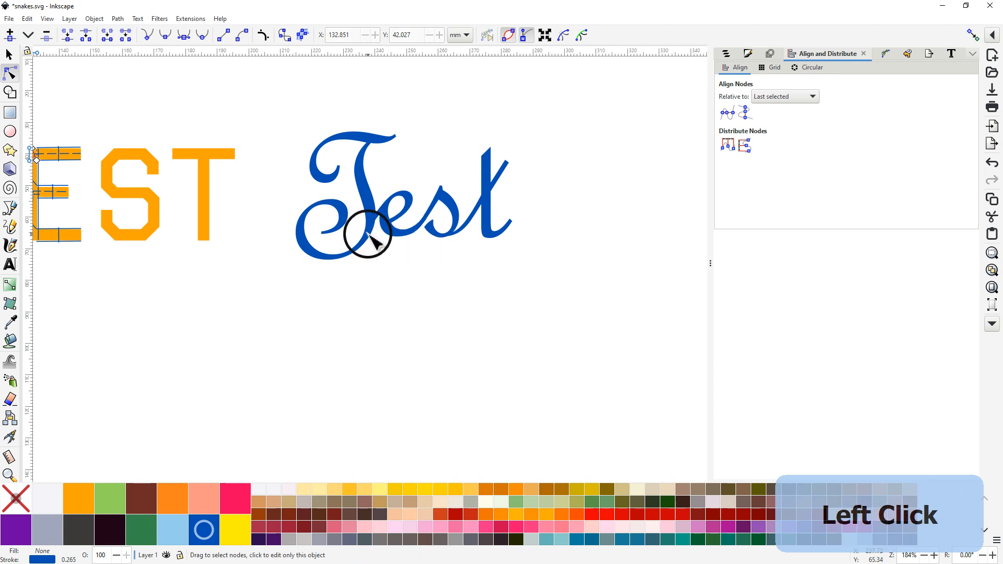
ctrl+scroll(366, 230, up, 3)
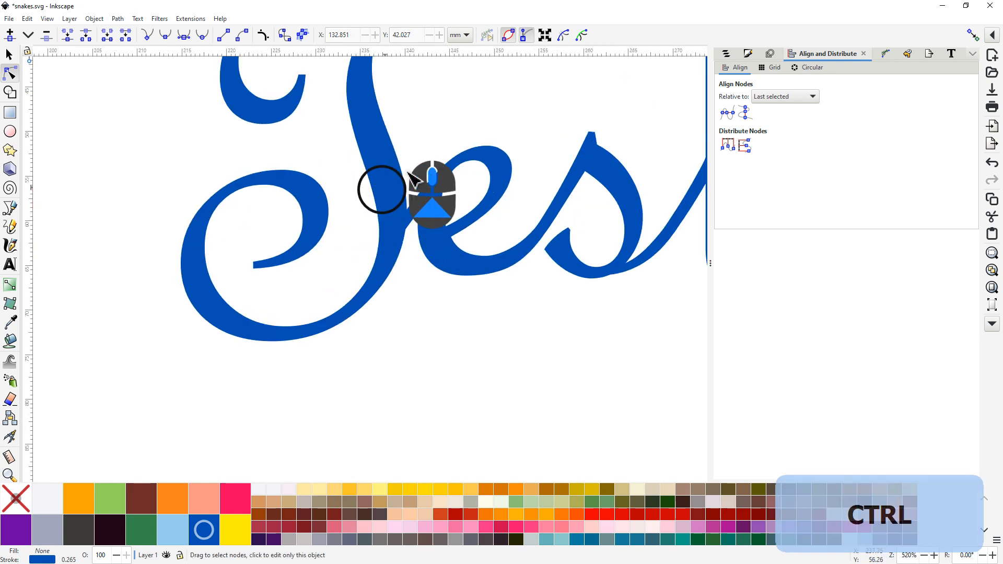
drag(116, 150, 527, 378)
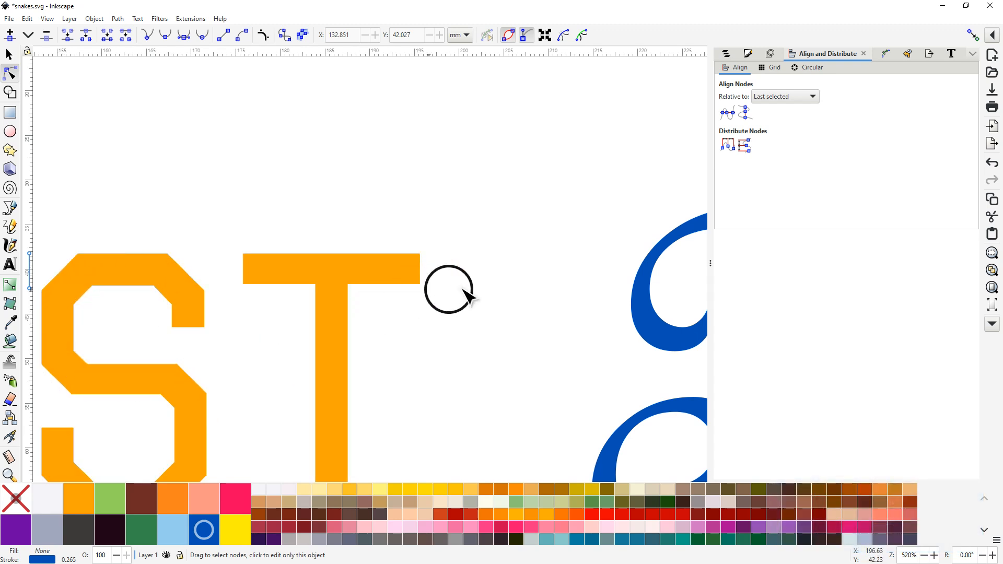
drag(511, 270, 250, 236)
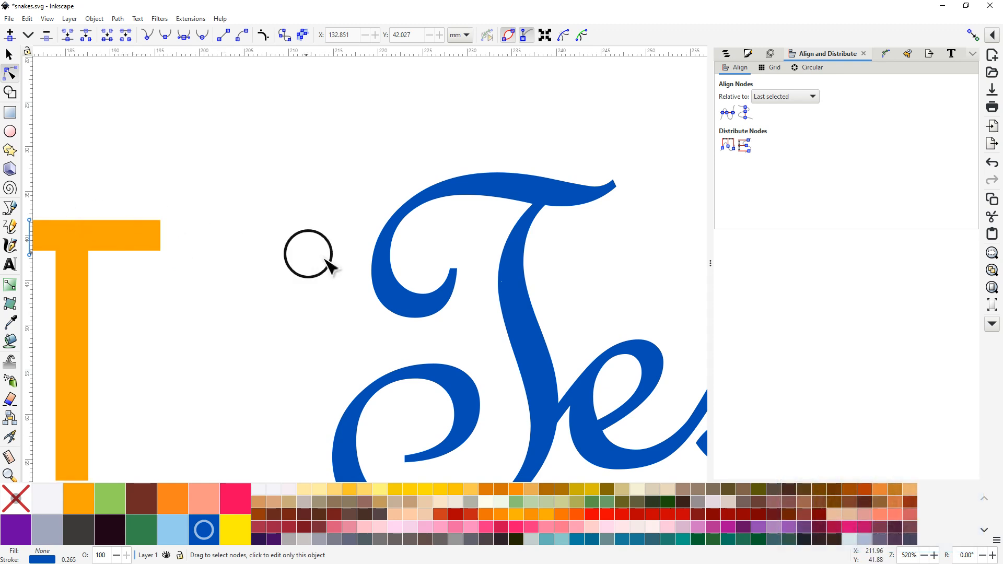
drag(329, 264, 175, 227)
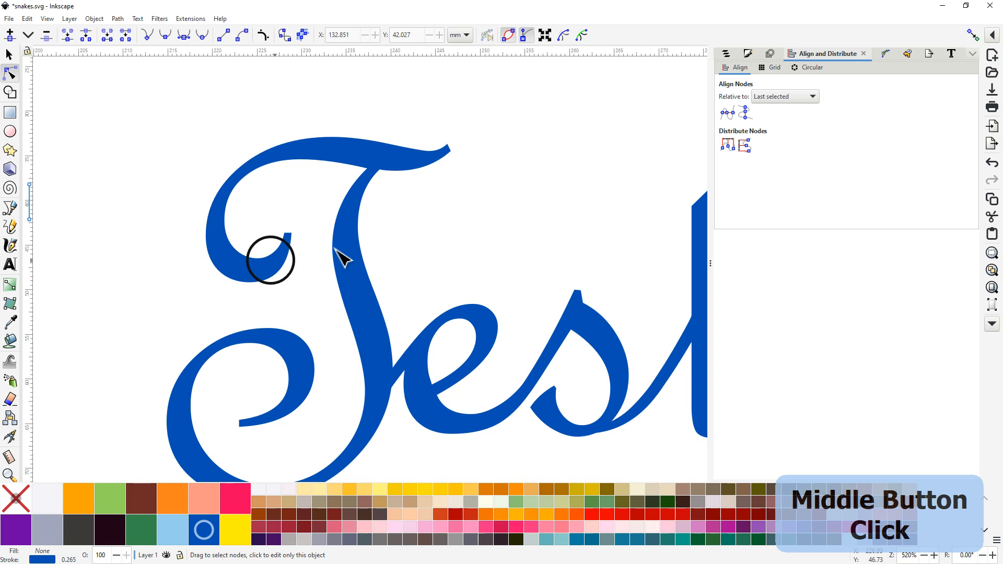
ctrl+scroll(335, 225, up, 3)
drag(336, 221, 423, 304)
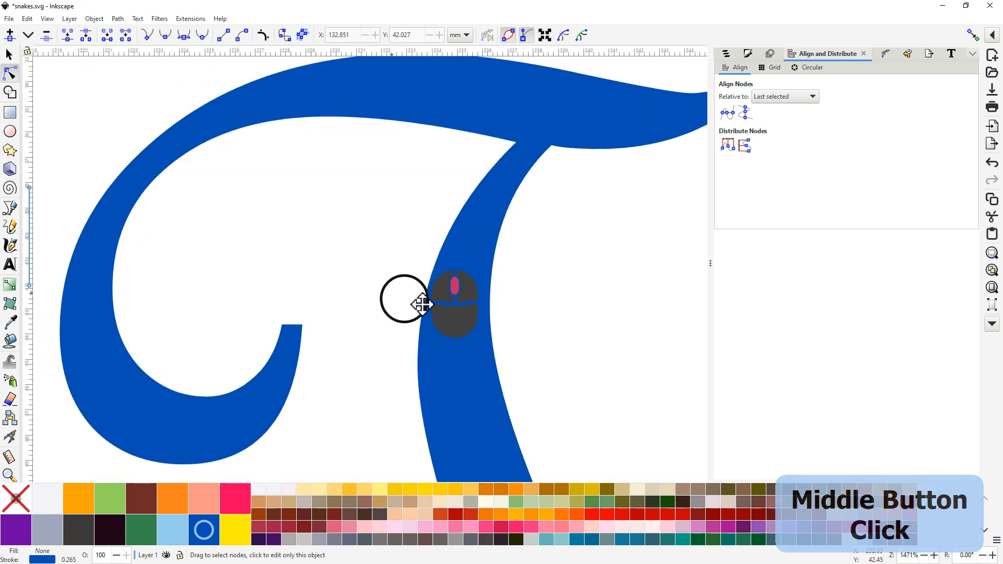
ctrl+scroll(426, 304, down, 2)
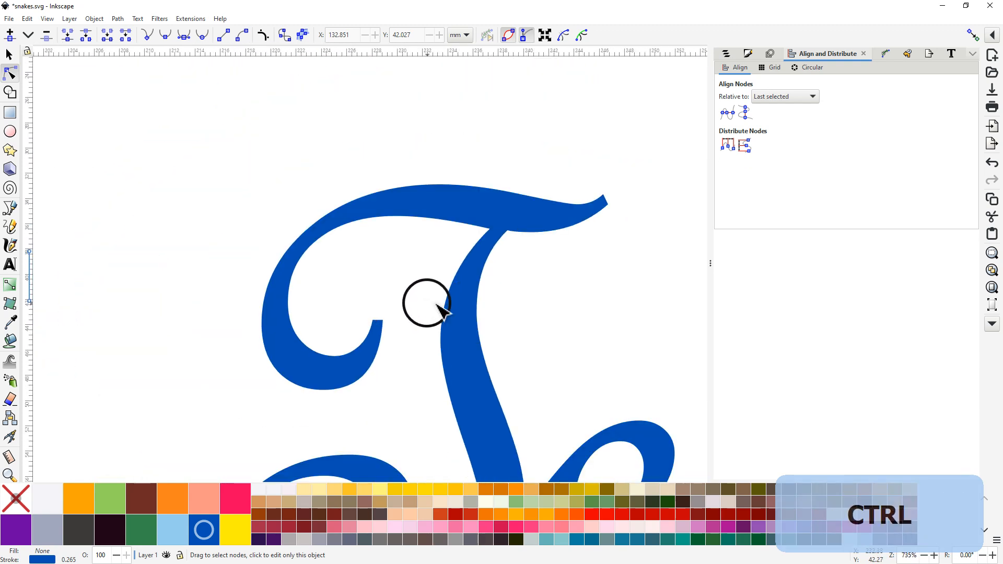
drag(463, 298, 368, 258)
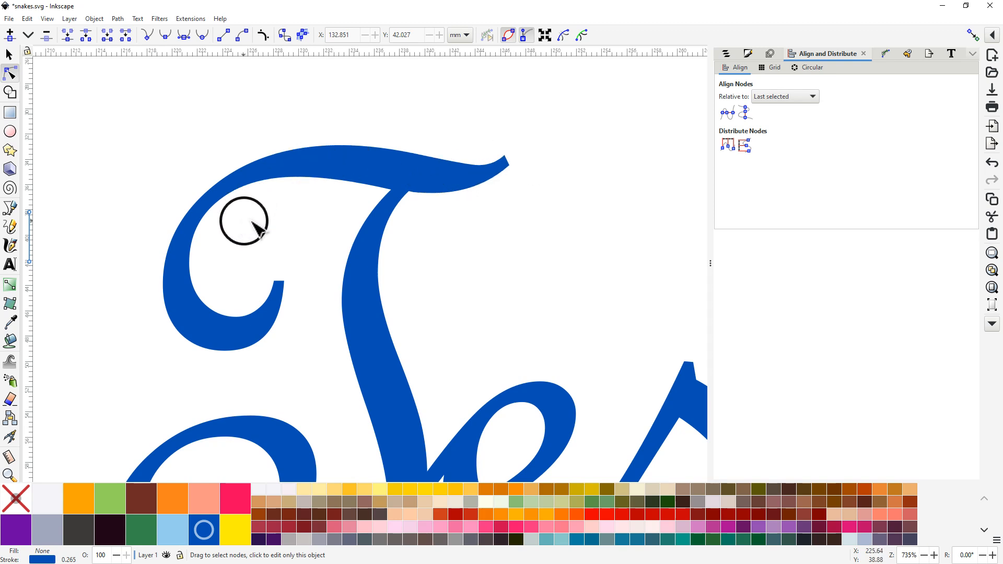
ctrl+scroll(410, 285, down, 2)
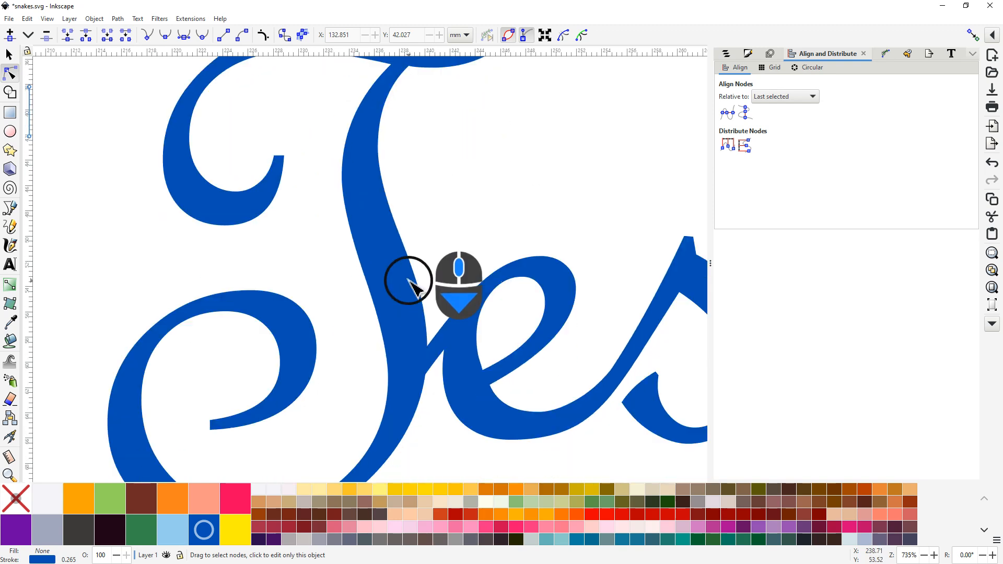
mouse_move(467, 212)
mouse_down()
mouse_move(399, 231)
mouse_move(369, 295)
mouse_move(365, 268)
mouse_up()
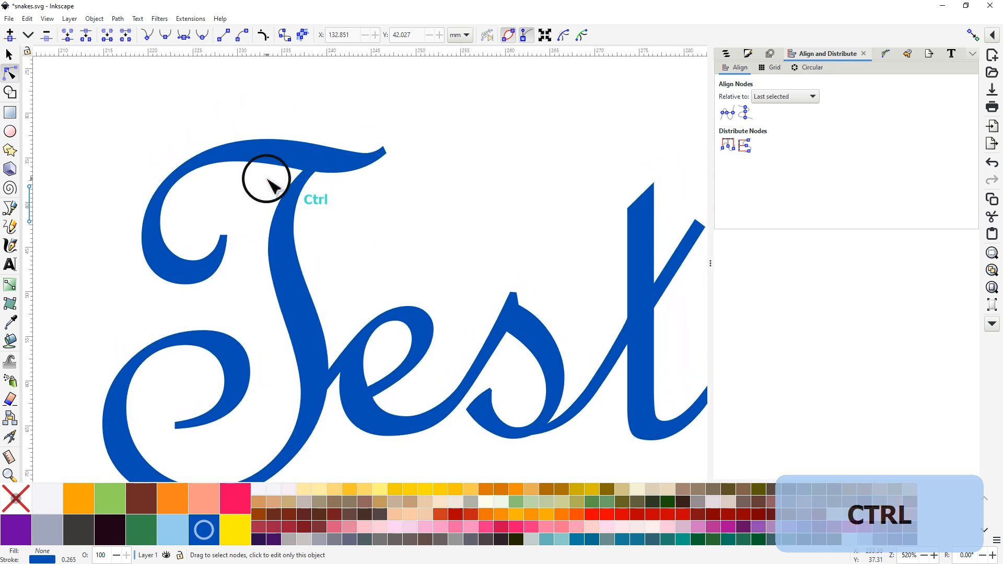
ctrl+scroll(265, 174, up, 1)
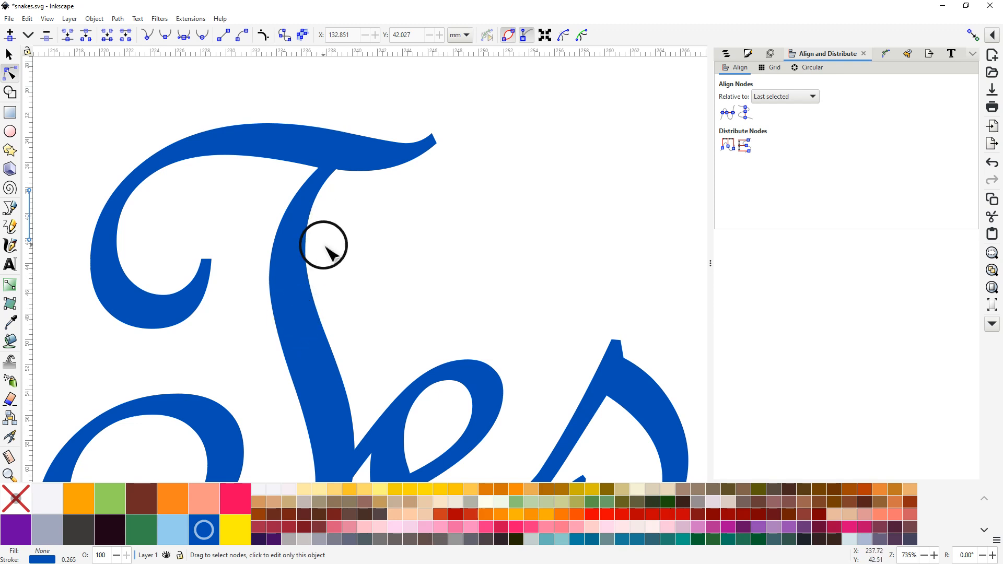
scroll(325, 243, down, 3)
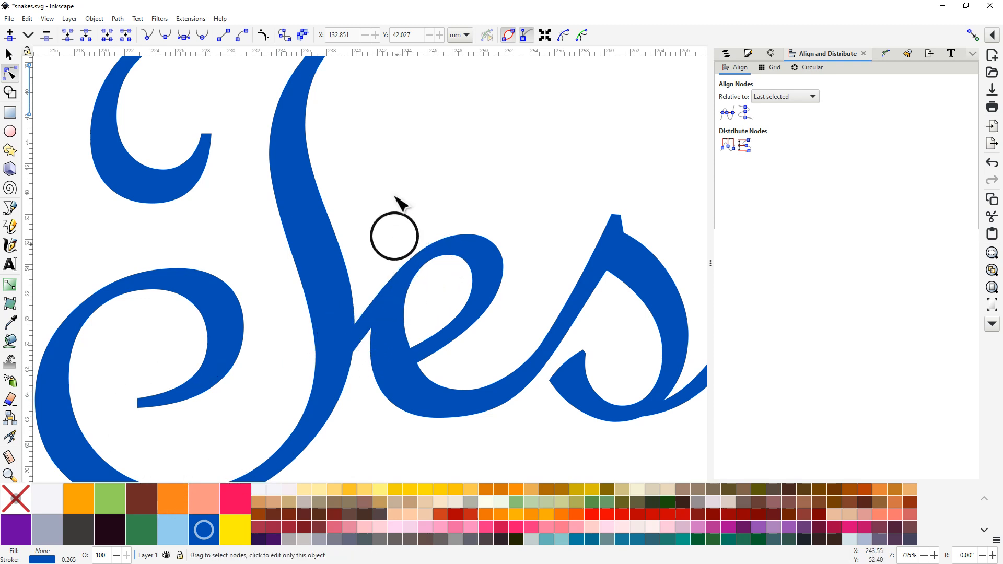
drag(399, 134, 388, 264)
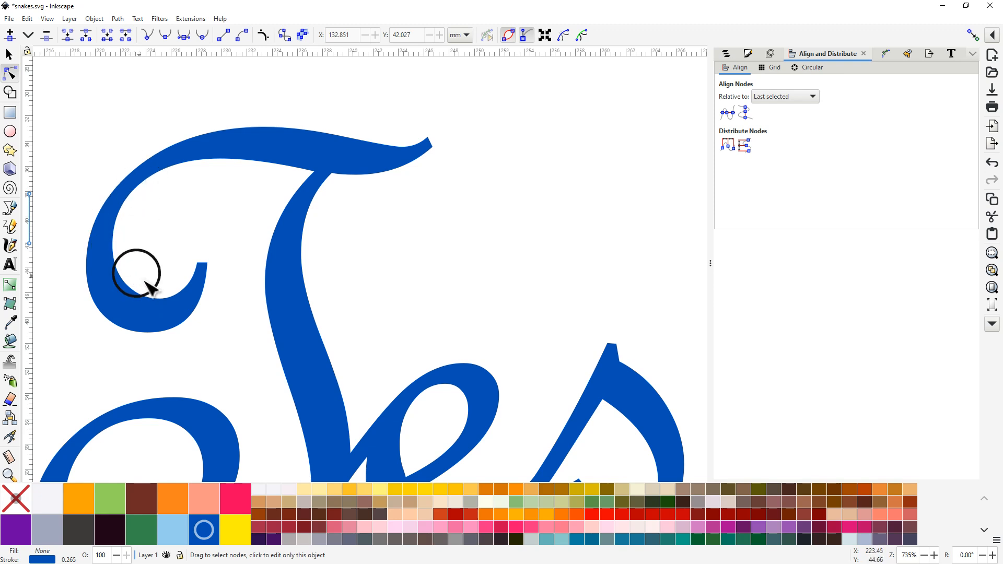
- Draw a six-node path of straight segments along the T's outer edge, from the hook's tip to the crossbar's far end
click(10, 207)
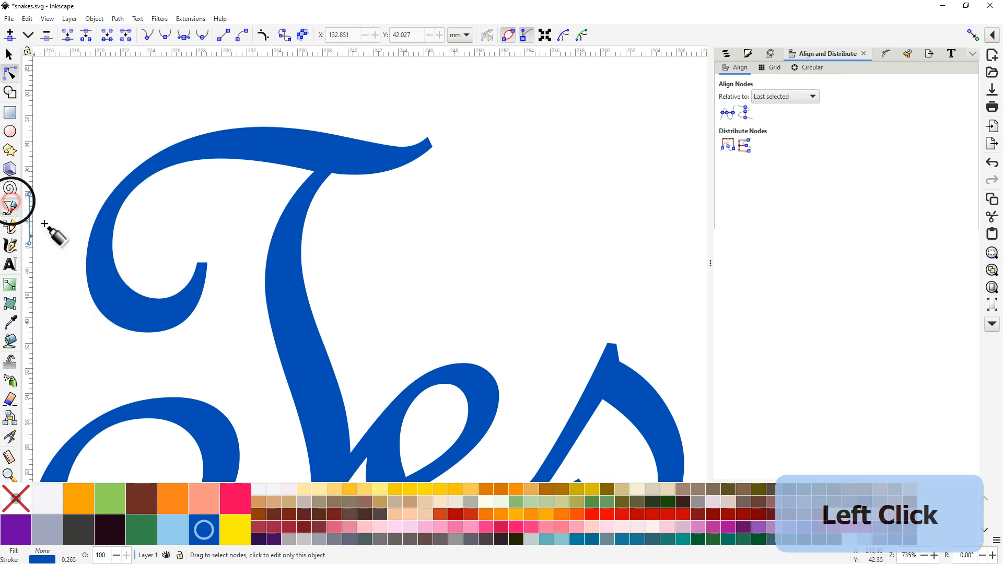
click(208, 264)
click(130, 331)
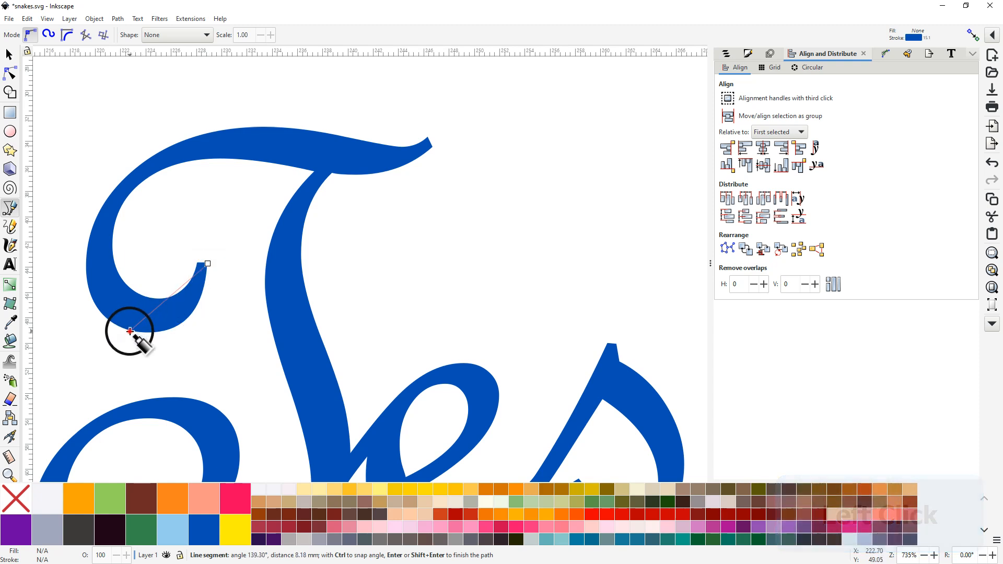
click(105, 201)
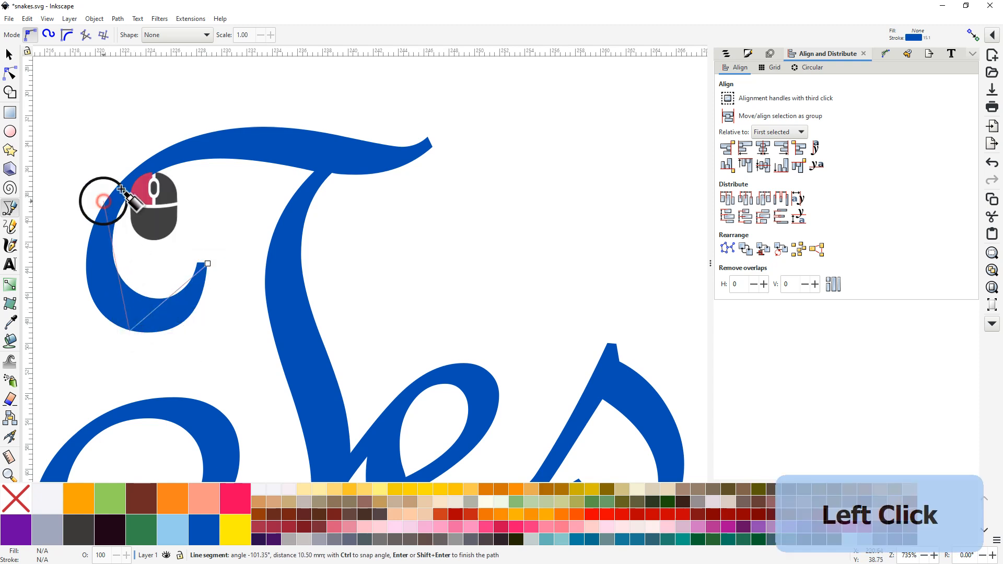
click(240, 126)
click(369, 137)
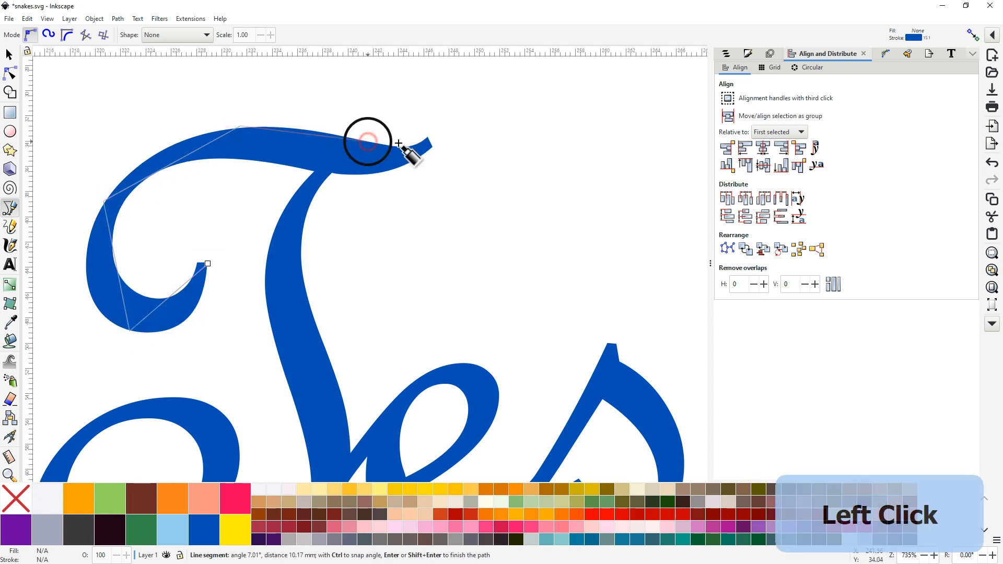
click(428, 139)
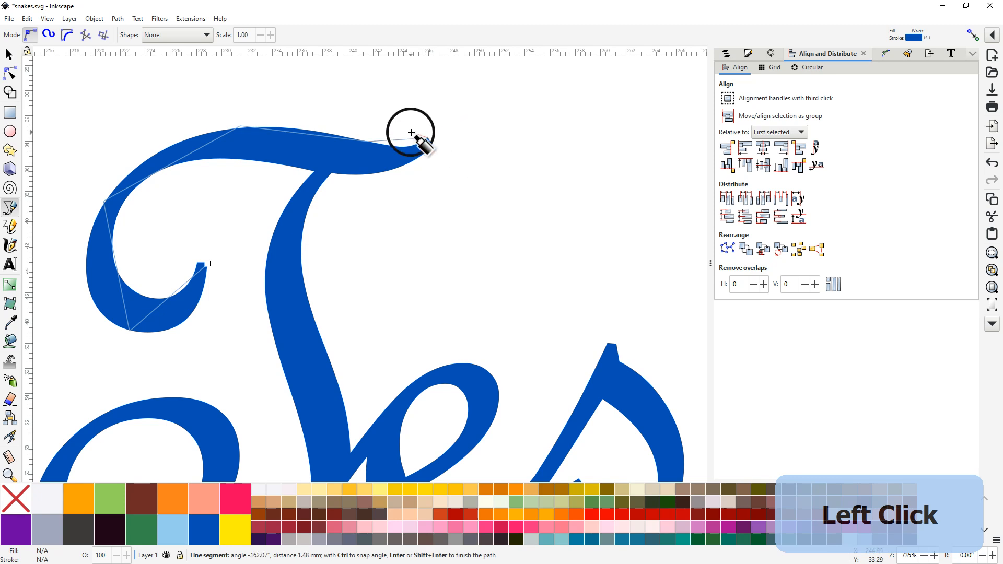
right_click(412, 132)
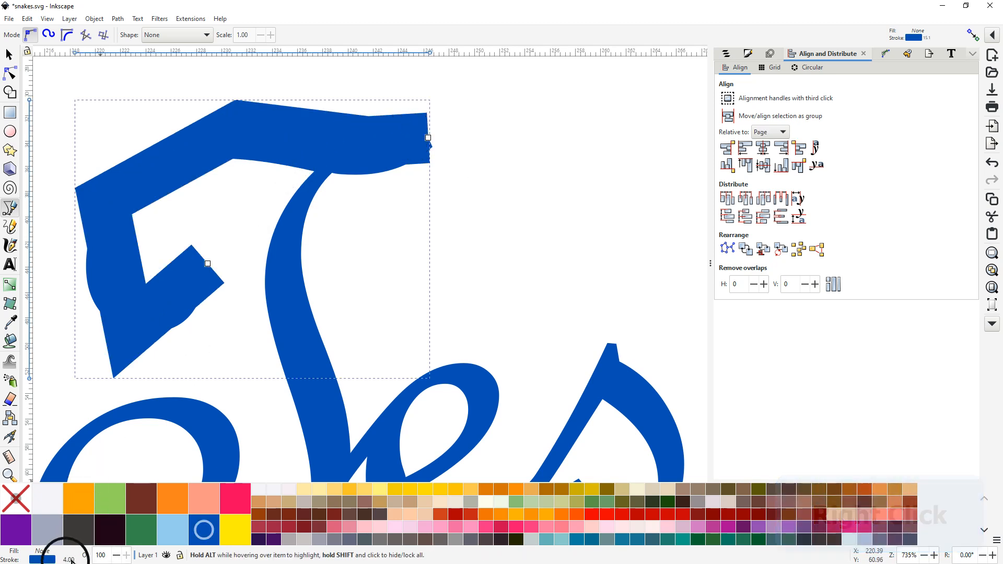
- Give the new path a pink stroke with a width of 0.245
scroll(71, 560, down, 8)
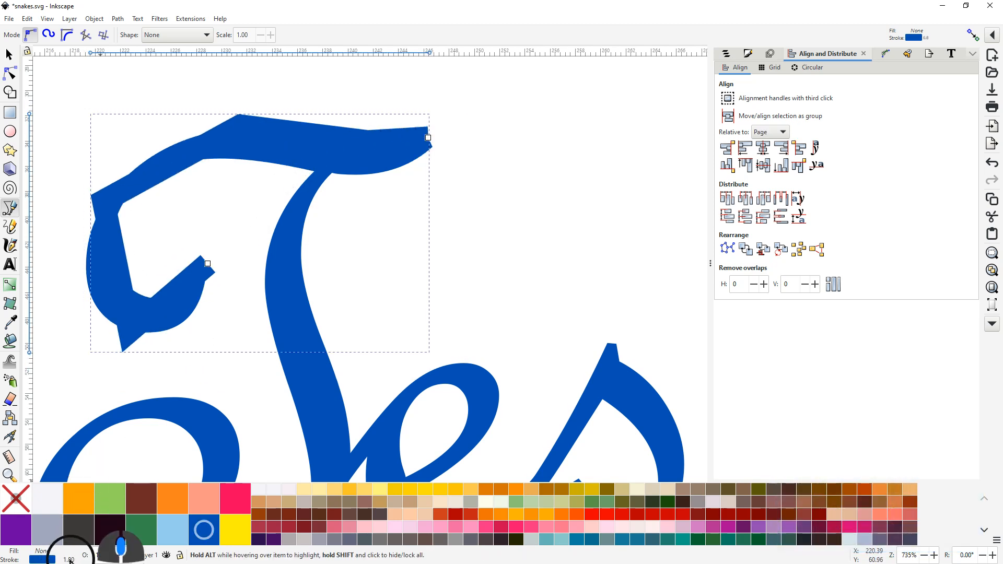
middle_click(234, 502)
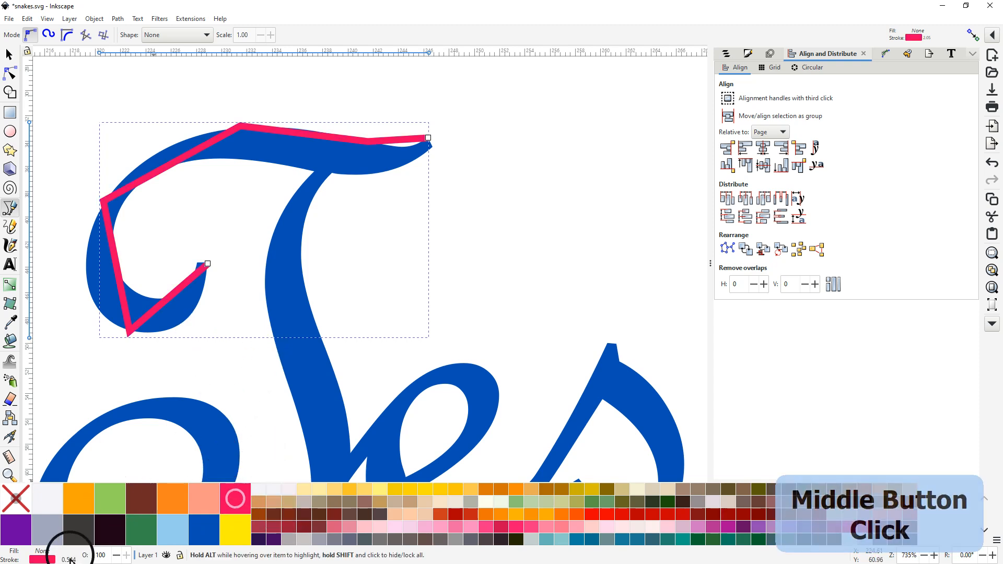
scroll(68, 560, down, 4)
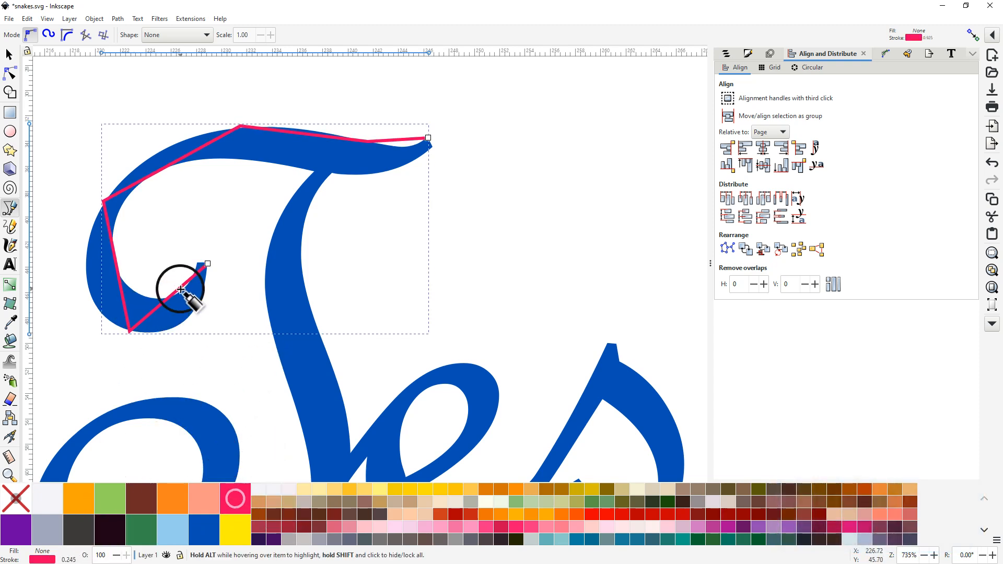
- Bend the path's straight segments into curves that follow the outer edge of the T's hook and crossbar
click(17, 73)
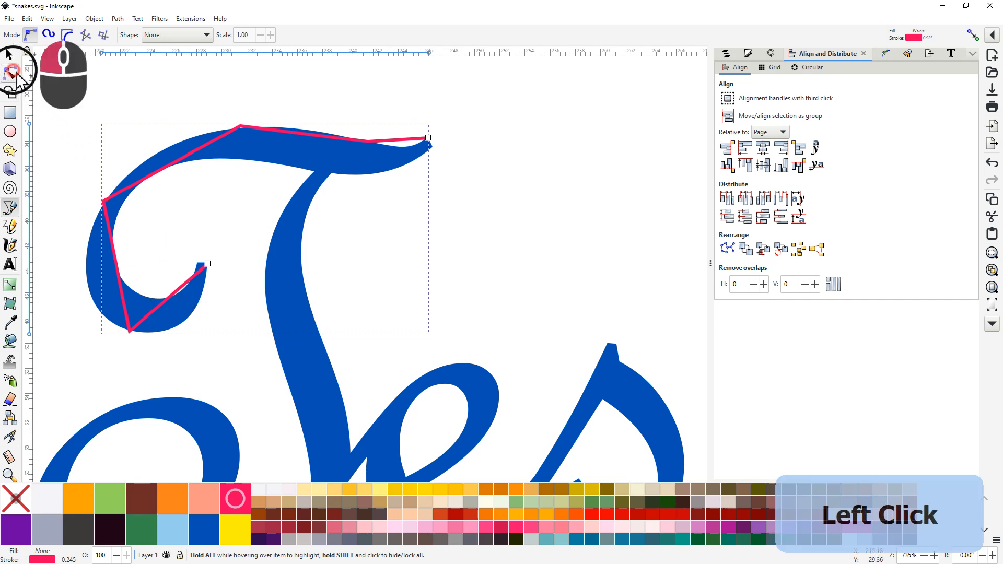
click(182, 316)
drag(183, 317, 180, 321)
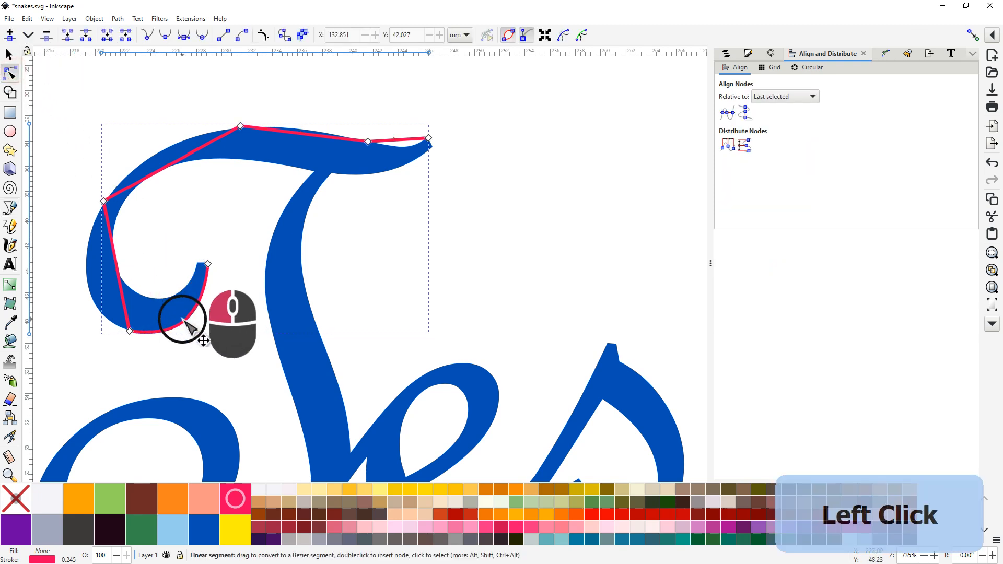
click(118, 266)
drag(118, 265, 90, 288)
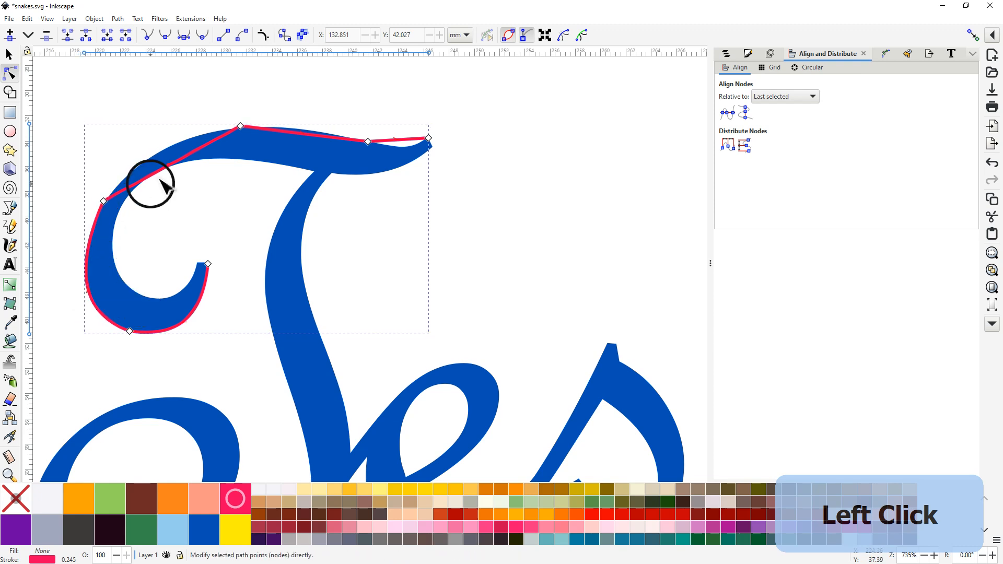
drag(154, 174, 167, 156)
drag(309, 139, 314, 131)
drag(406, 140, 403, 146)
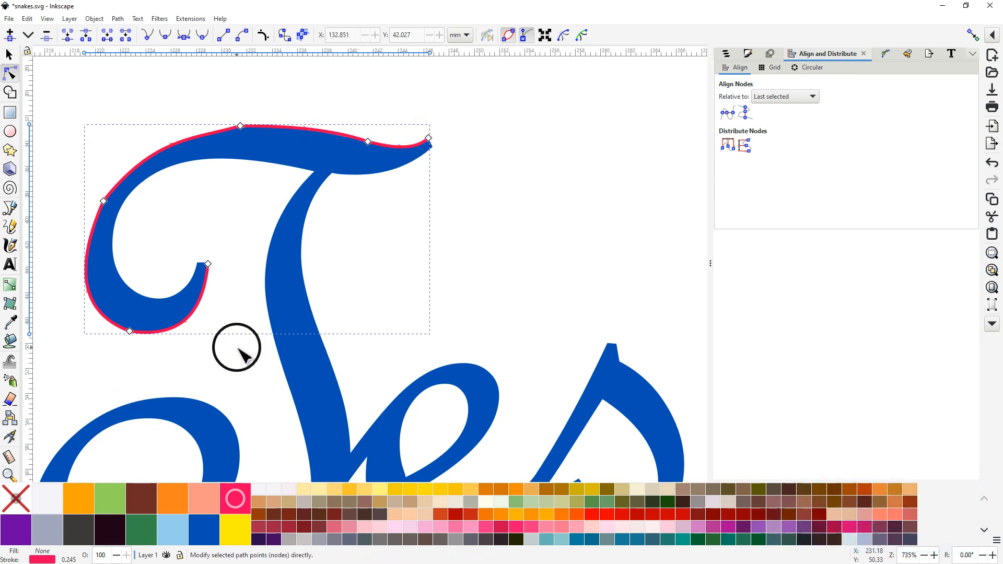
- Select all nodes of the pink rail path and delete the path
click(89, 282)
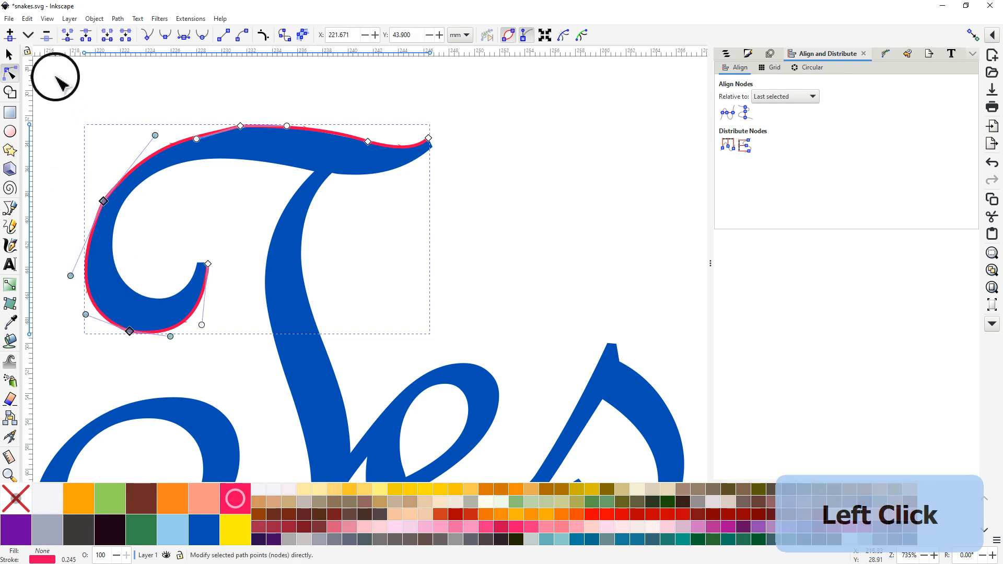
drag(54, 76, 509, 390)
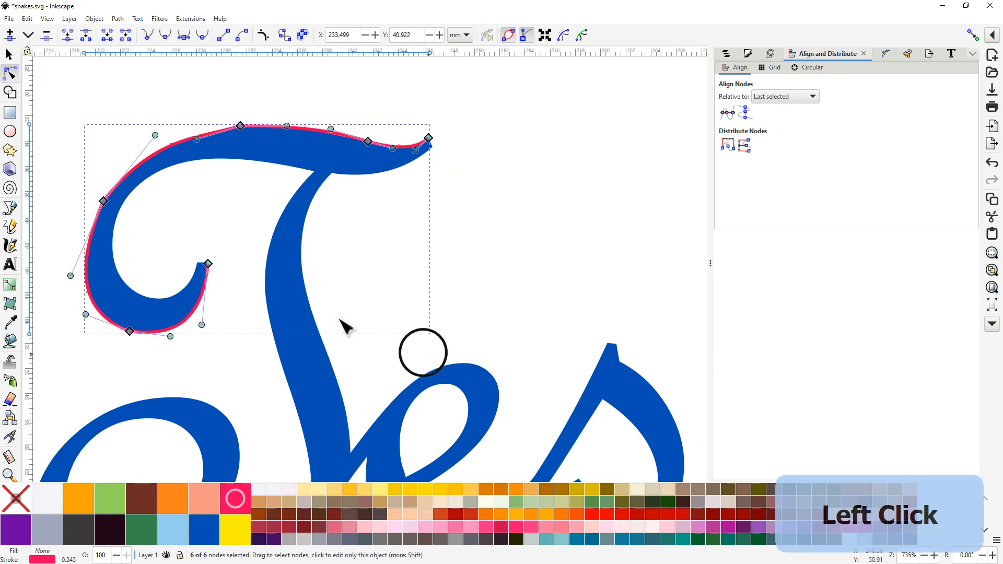
right_click(158, 159)
click(136, 243)
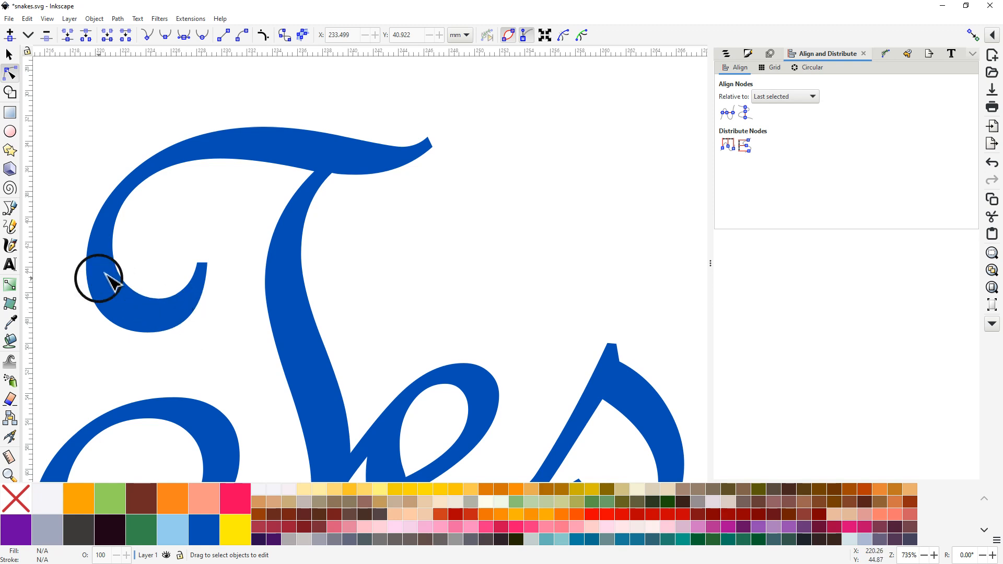
- Draw a four-node dividing line with the Pen tool across the junction of the T's stem and crossbar, with stroke width 0.164
drag(126, 264, 257, 269)
scroll(277, 267, up, 1)
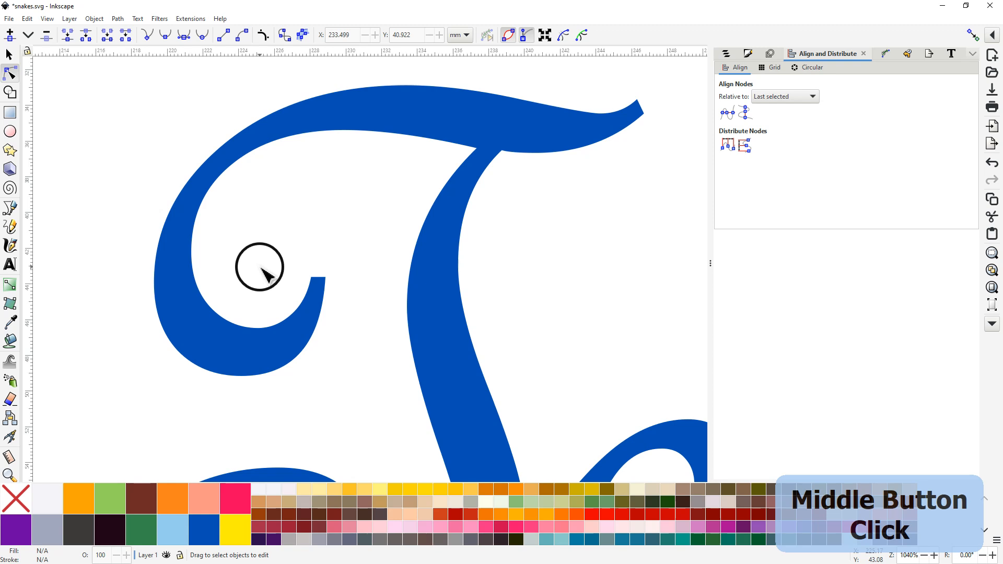
click(10, 208)
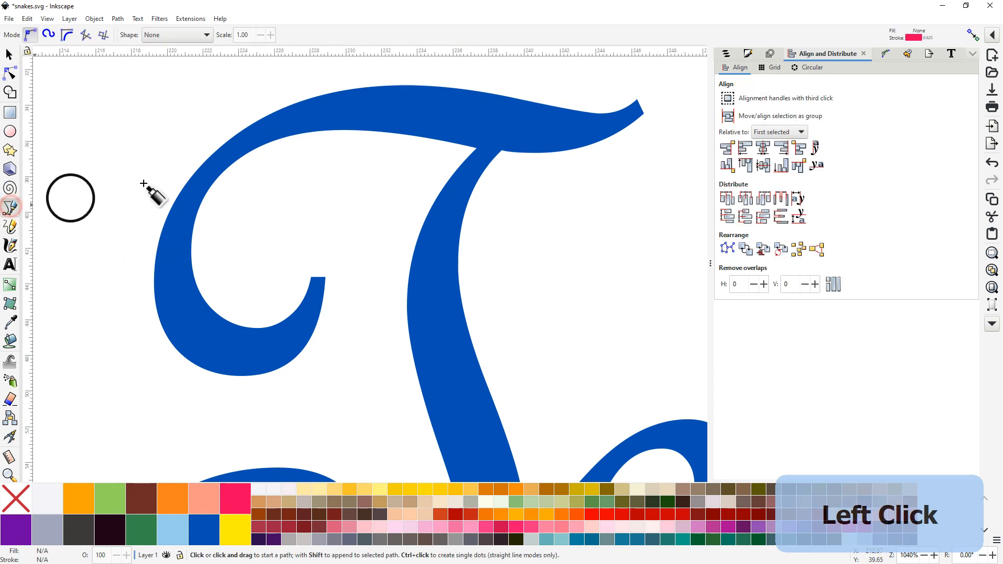
click(410, 189)
click(473, 149)
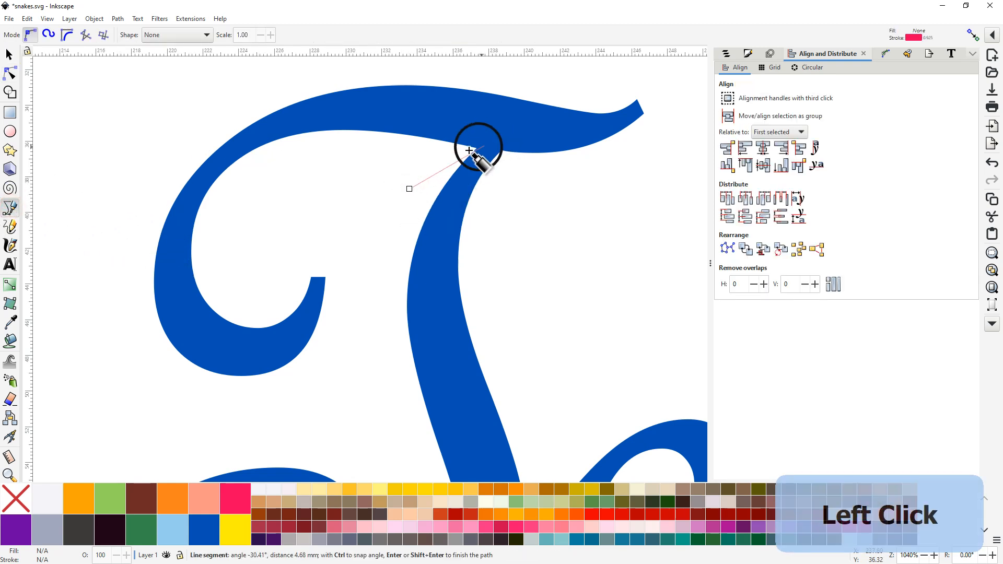
click(502, 151)
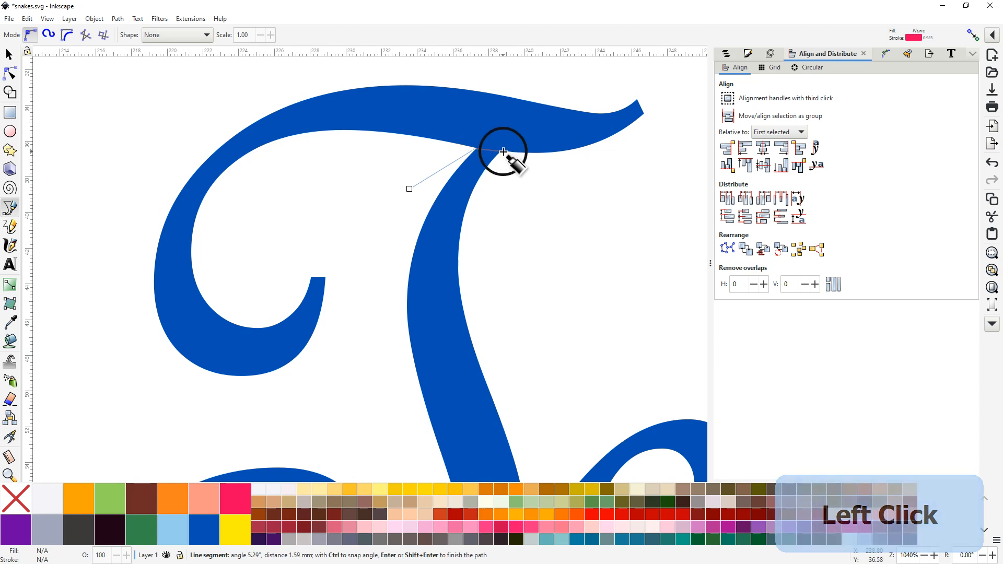
click(557, 197)
right_click(559, 198)
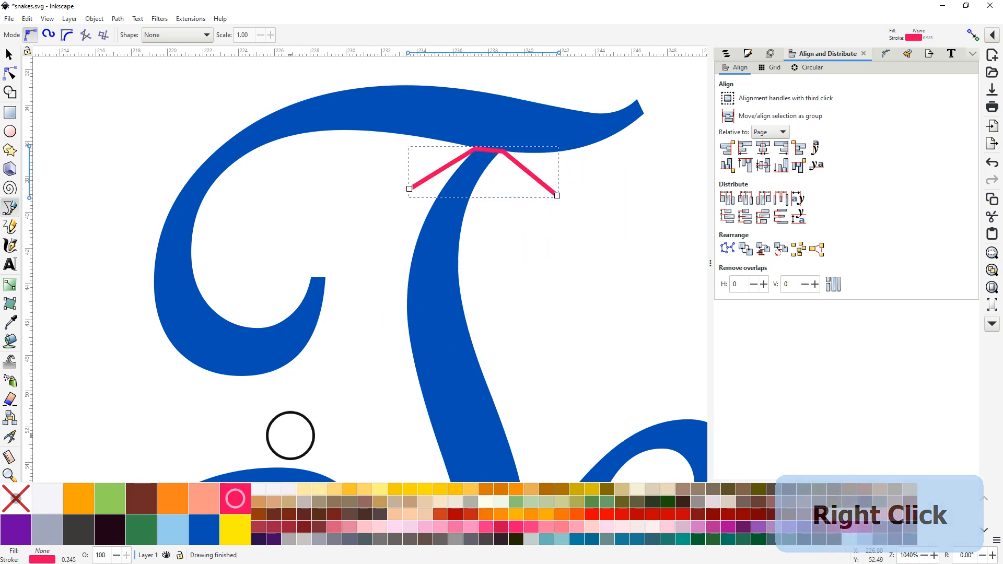
scroll(68, 557, down, 1)
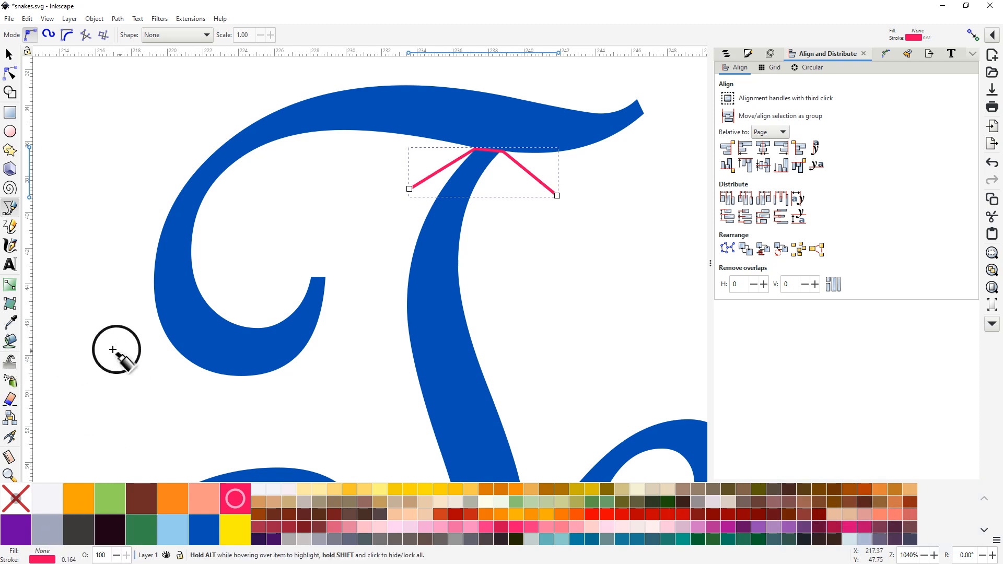
key(Escape)
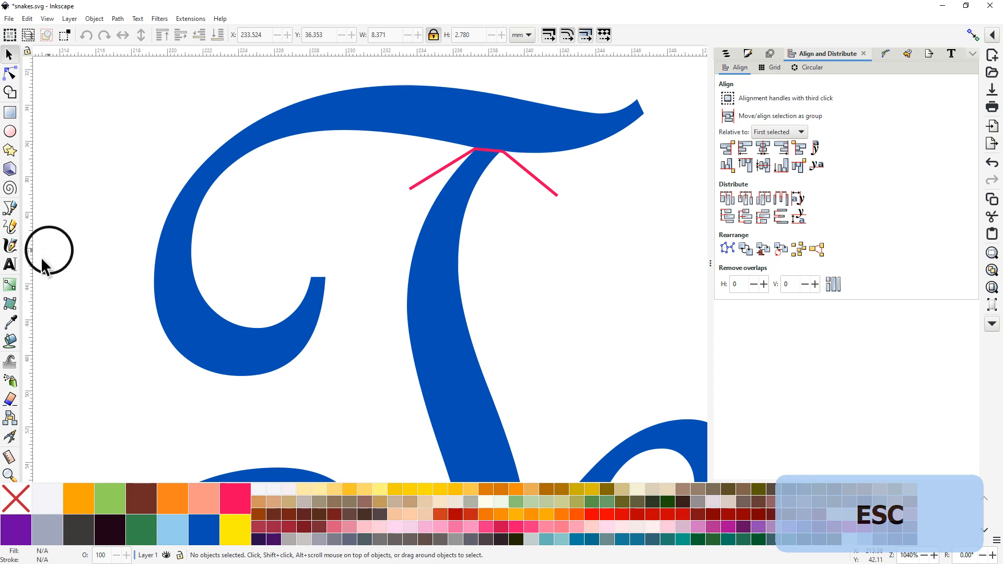
- Create an outline of the T's crossbar and hook with the Paint Bucket and set its stroke width to 0.195
click(11, 343)
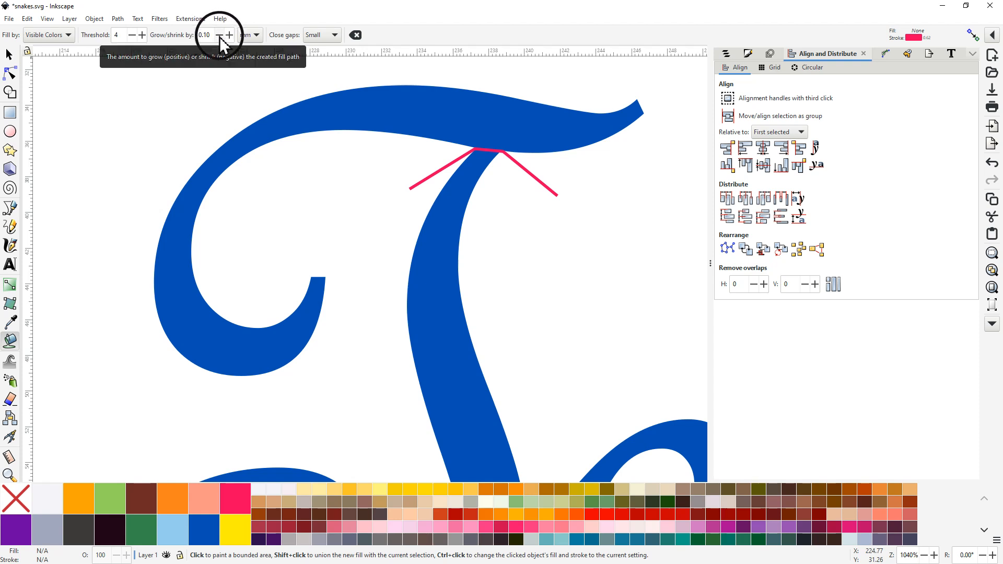
click(387, 107)
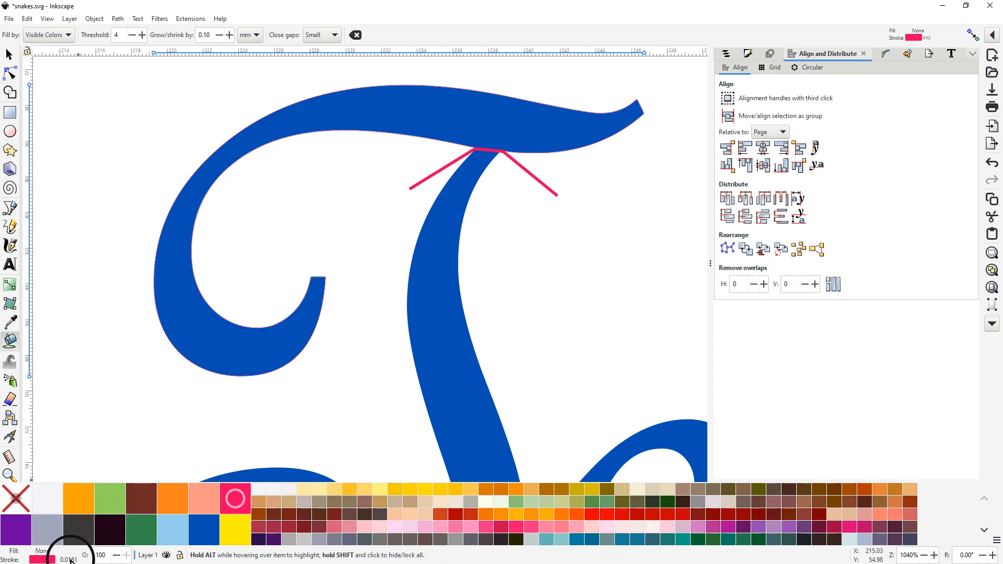
scroll(70, 561, up, 10)
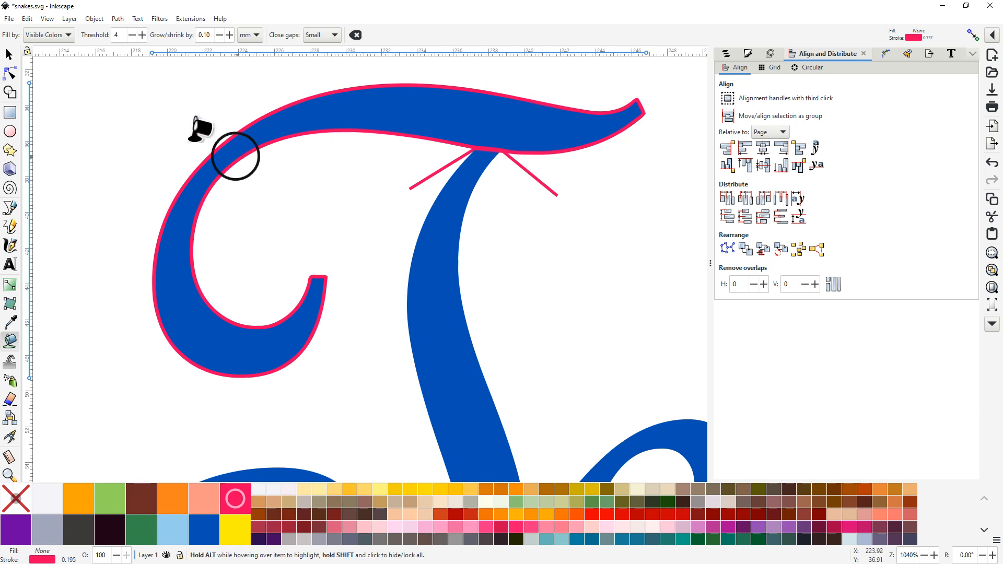
- Move the pink dividing line away from the T's junction and delete it
click(10, 56)
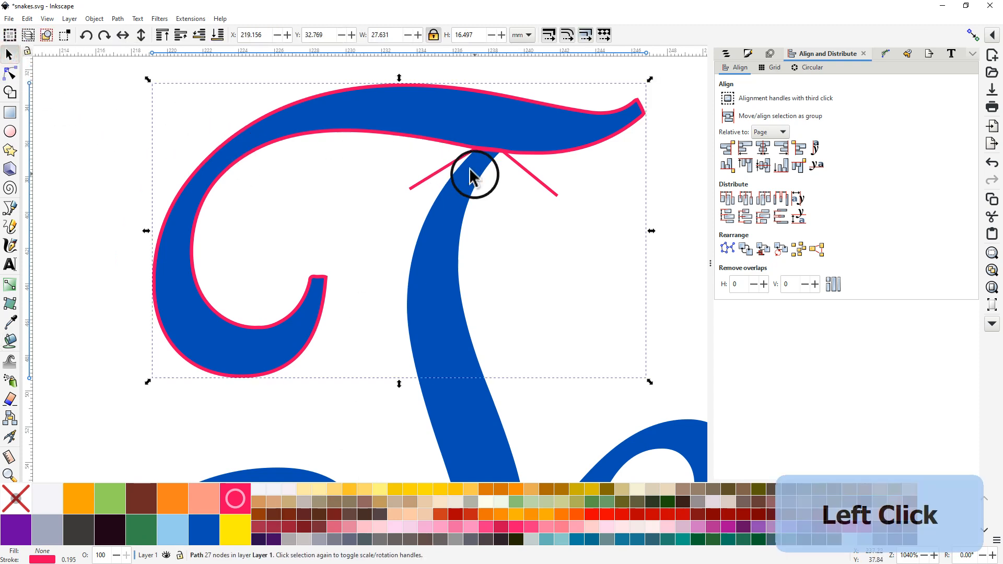
drag(444, 170, 564, 230)
right_click(563, 230)
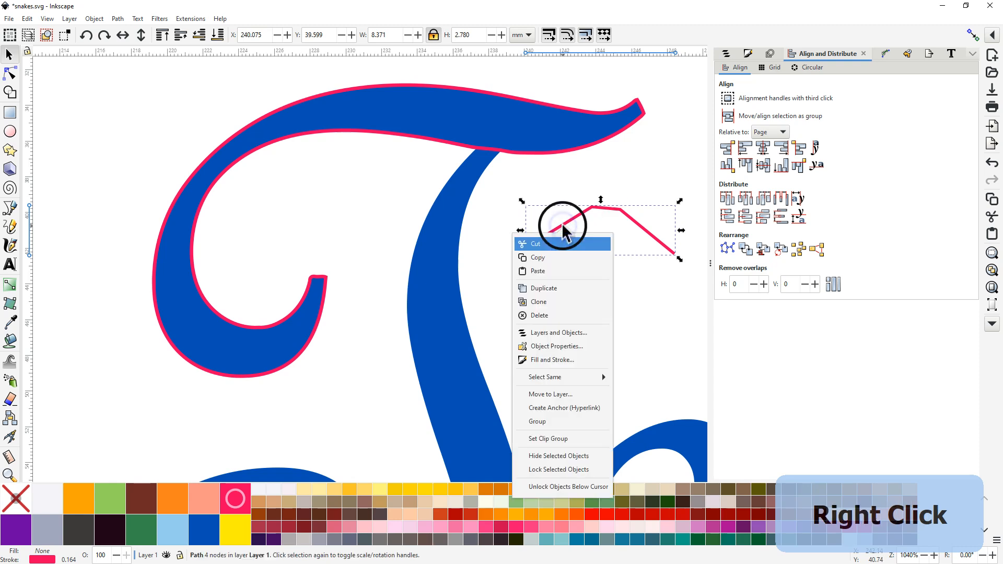
click(543, 296)
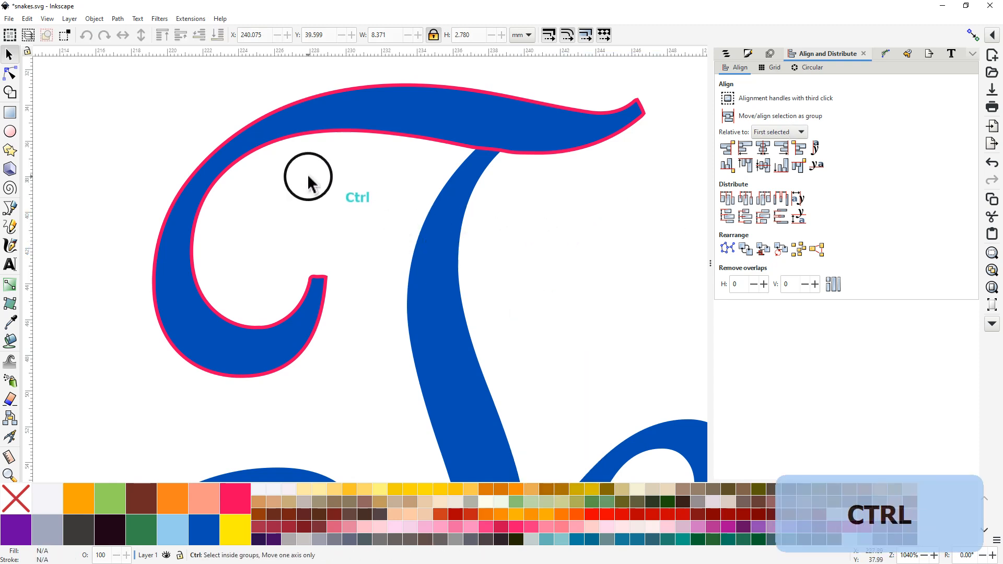
- Open the pink outline at the crossbar's far tip by deleting the short segment between its two corner nodes
drag(370, 183, 287, 197)
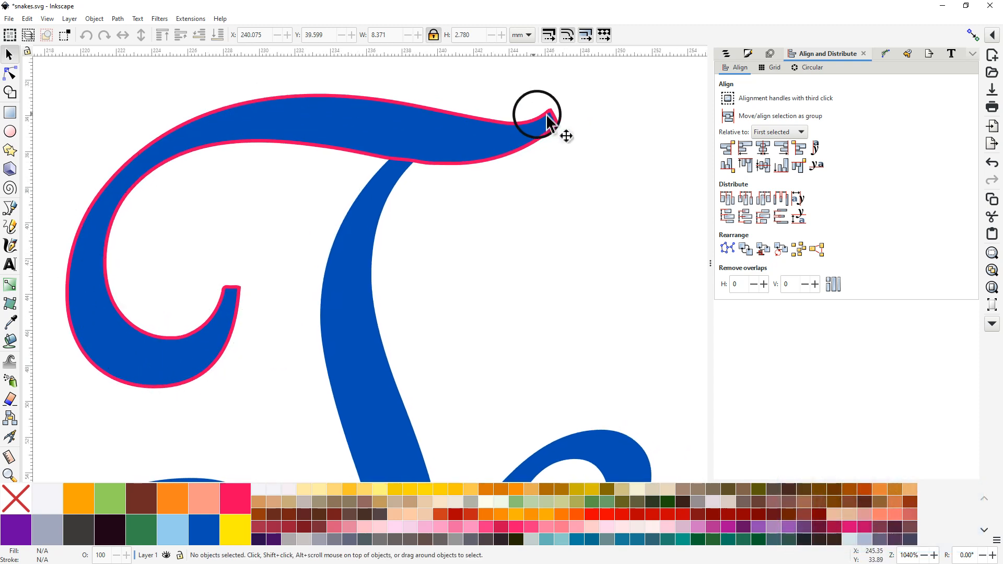
click(9, 76)
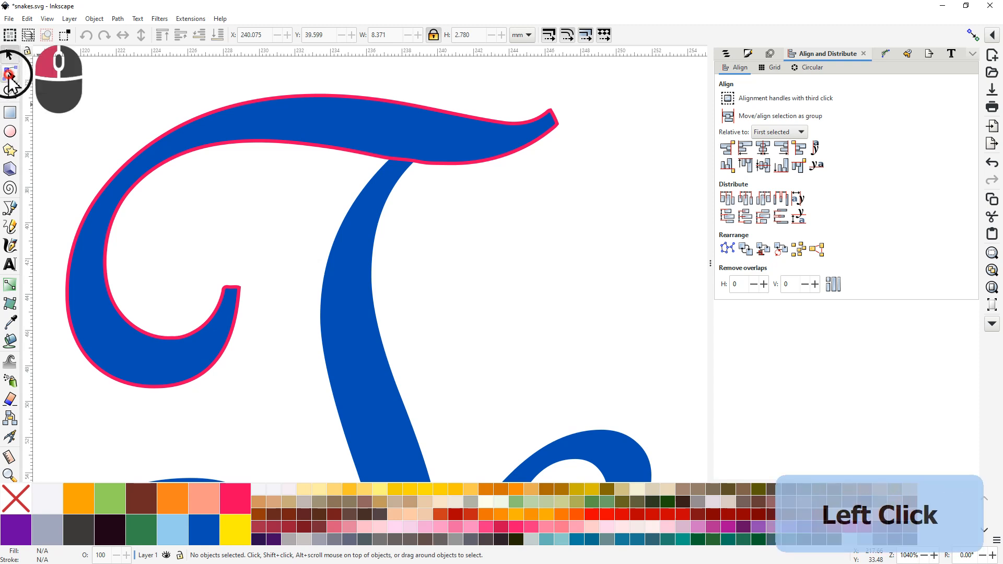
click(287, 141)
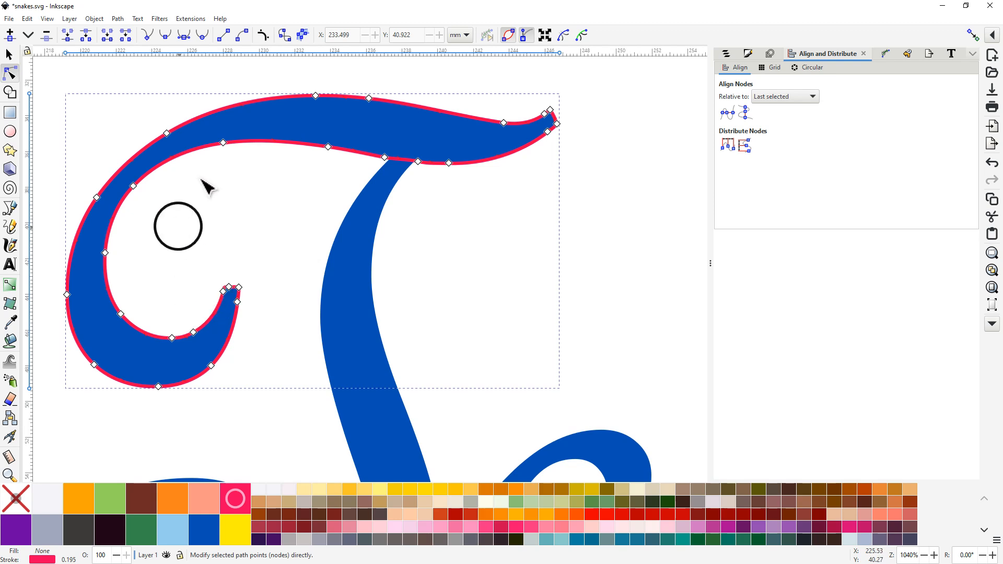
scroll(571, 126, up, 2)
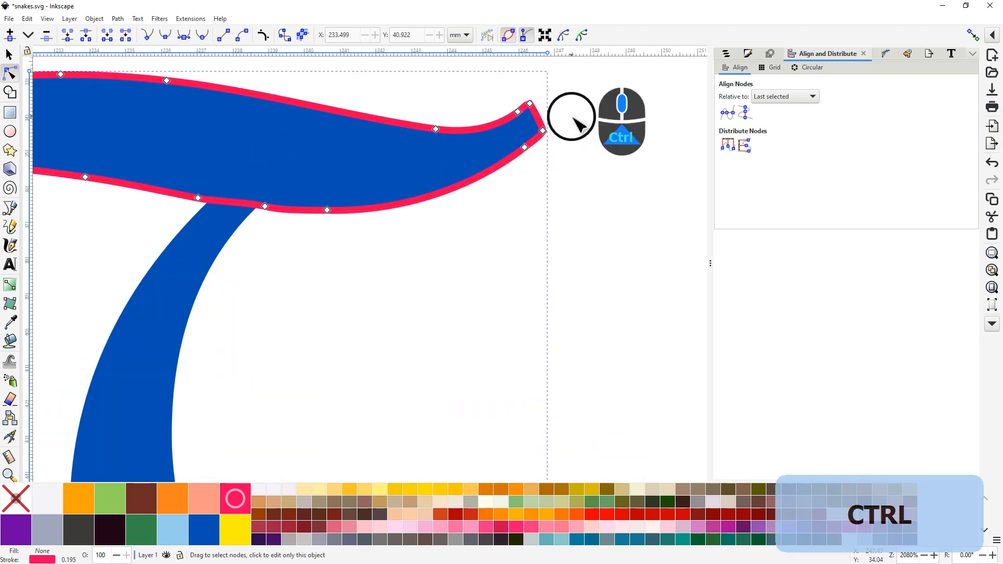
click(540, 120)
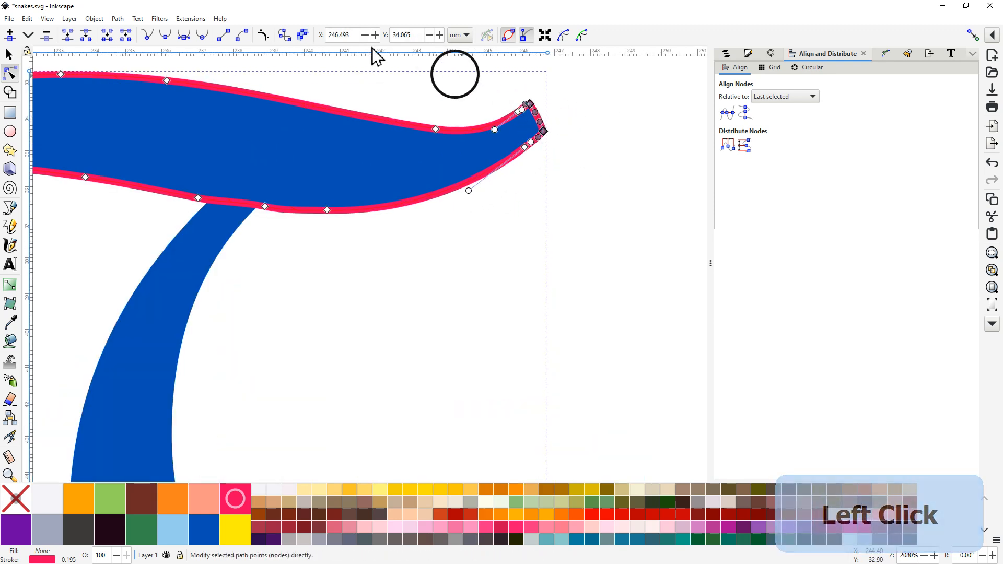
click(125, 38)
middle_click(337, 311)
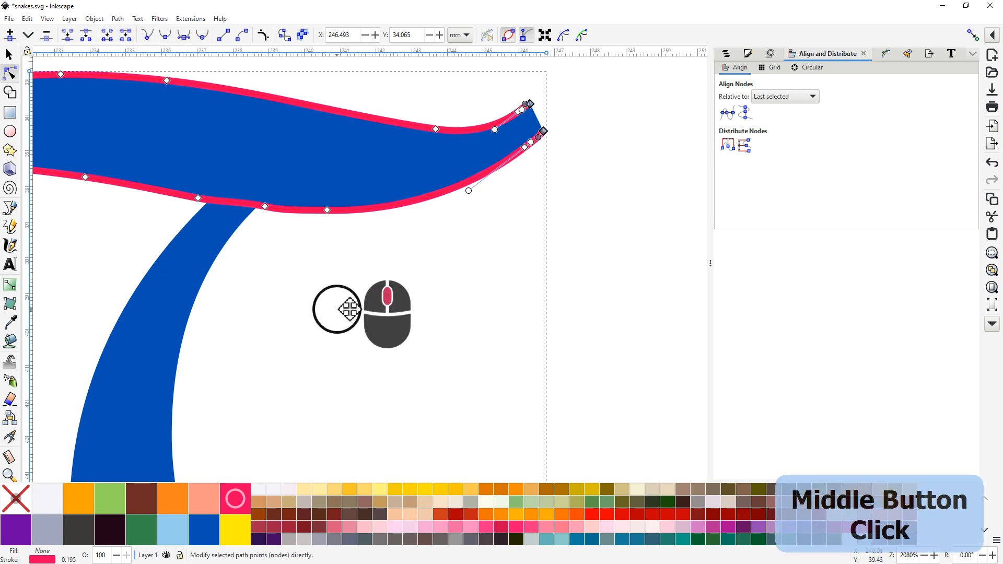
- Move the outline's inner corner node at the hook's tip onto the letter's corner and delete the extra node beside it
drag(350, 310, 715, 216)
drag(120, 280, 128, 279)
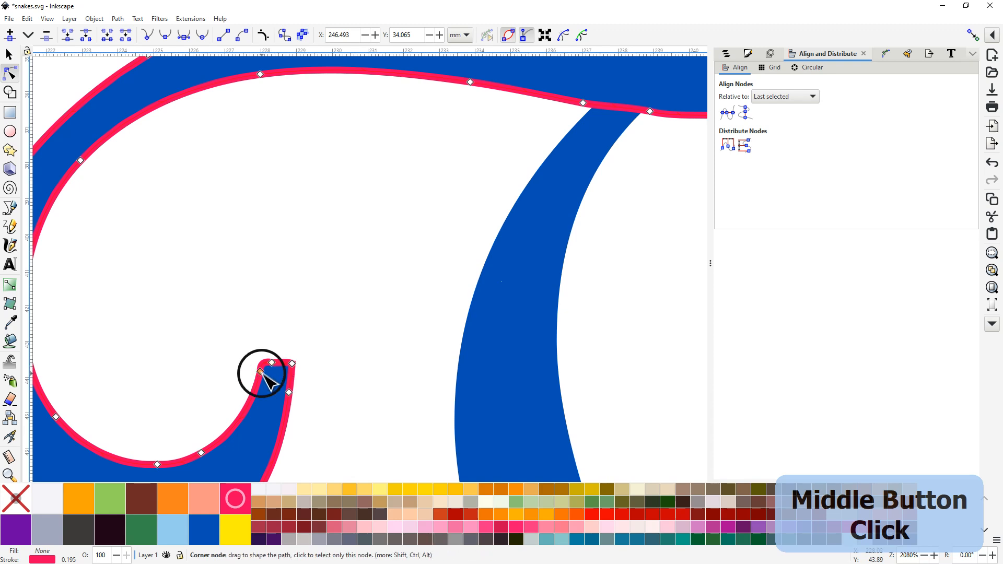
drag(262, 372, 264, 365)
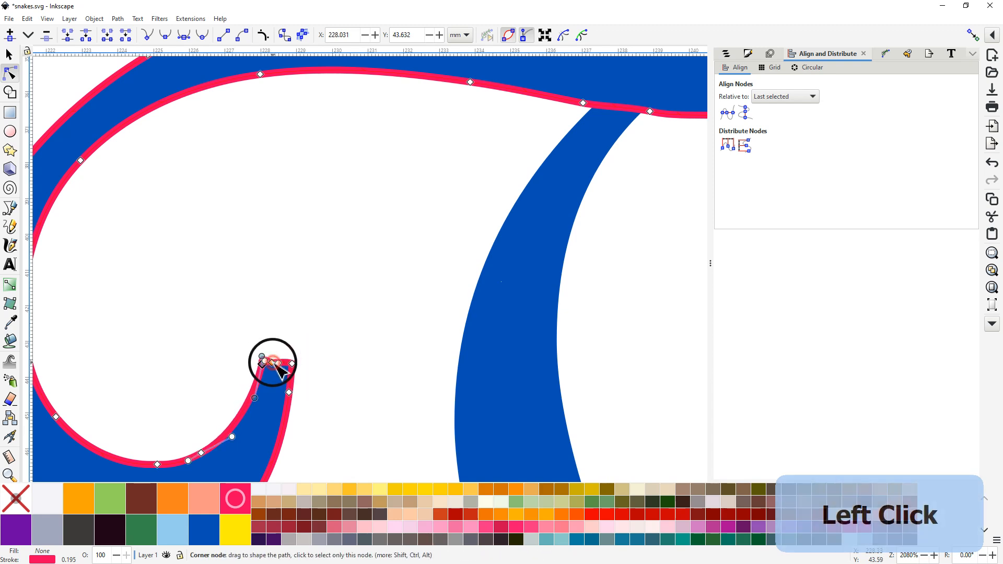
click(274, 363)
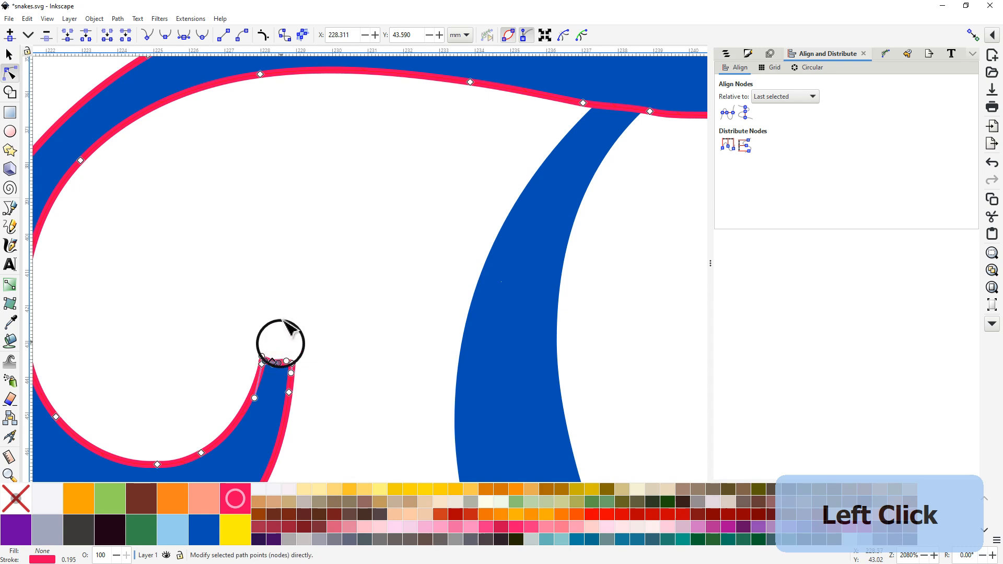
click(47, 35)
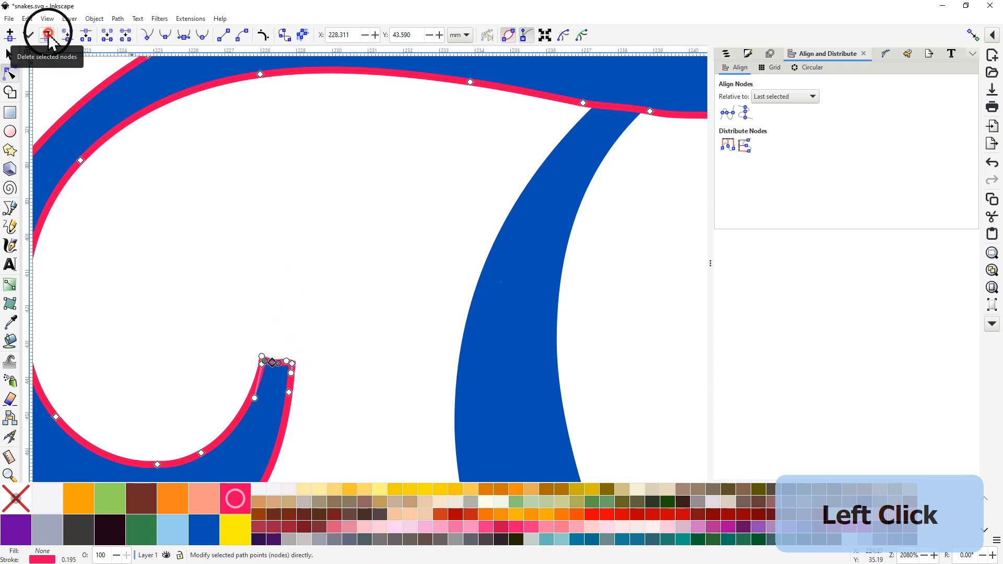
- Open the pink outline at the hook's tip by deleting the short segment between its two corner nodes
click(278, 365)
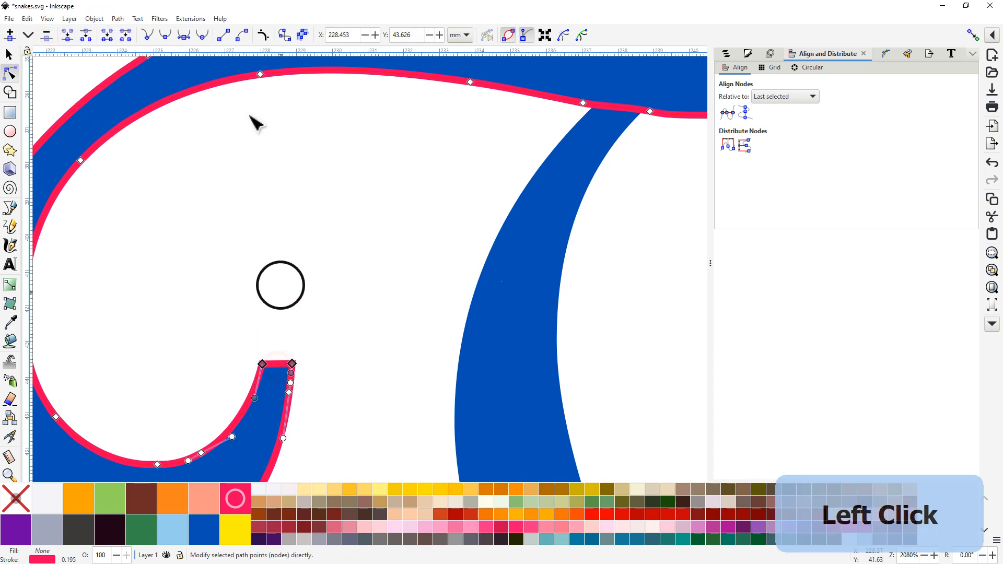
click(125, 38)
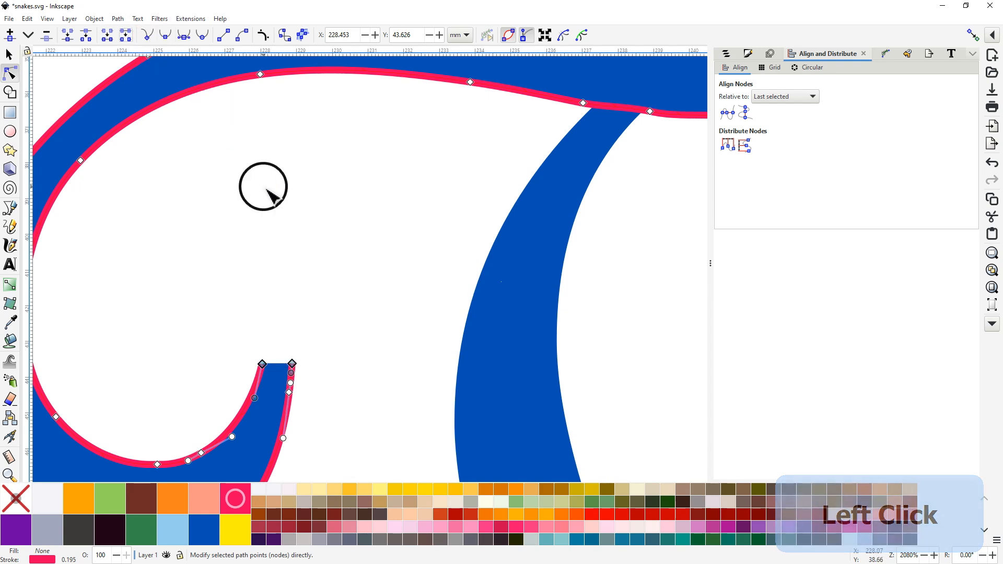
ctrl+scroll(268, 191, down, 2)
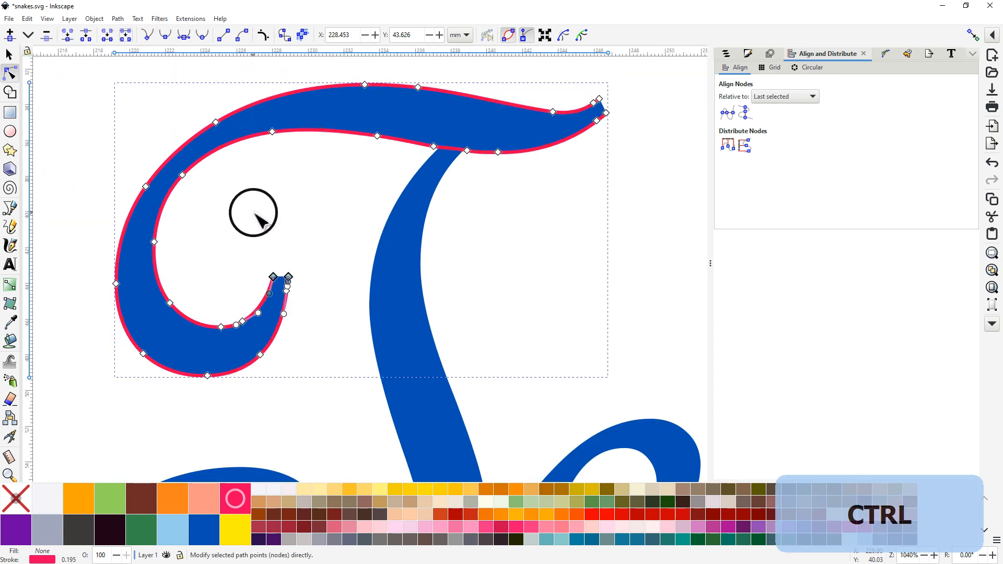
- Select the segment along the crossbar's outer edge and reverse the direction of the pink path
ctrl+scroll(256, 214, up, 2)
ctrl+scroll(264, 220, down, 2)
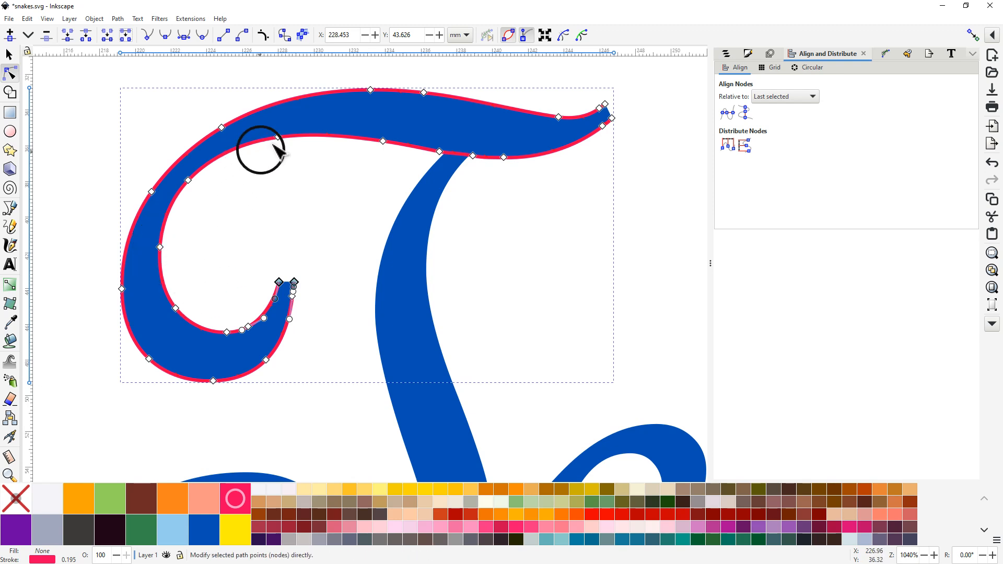
click(305, 106)
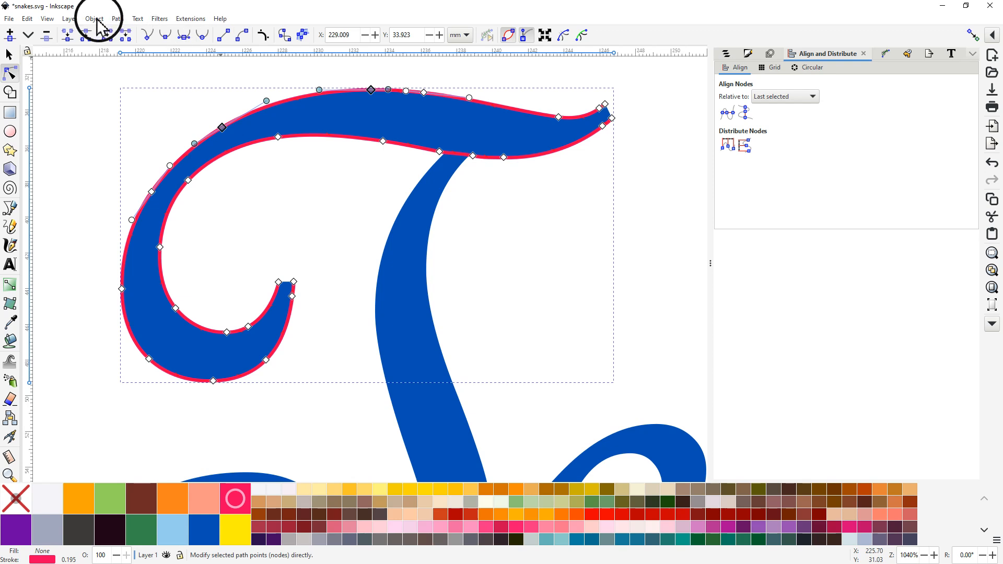
click(118, 18)
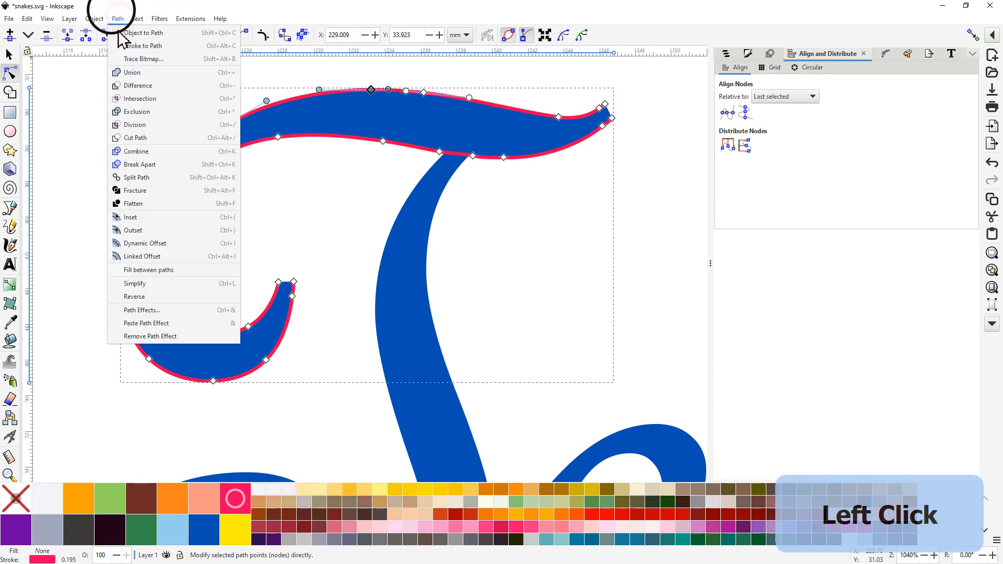
click(137, 296)
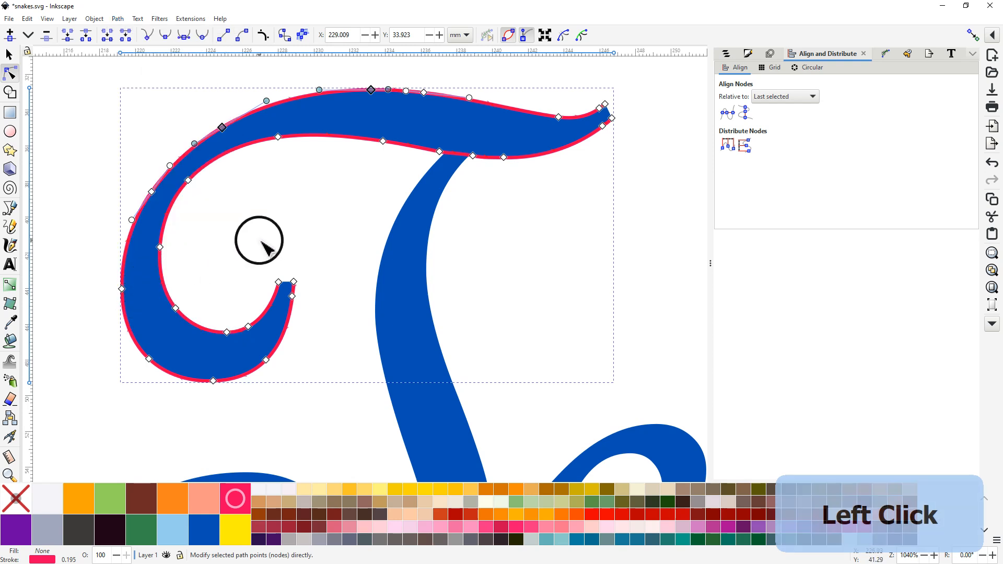
- Enable Custom satin column for the two-rail pink path in the Ink/Stitch Params and apply it
key(ctrl)
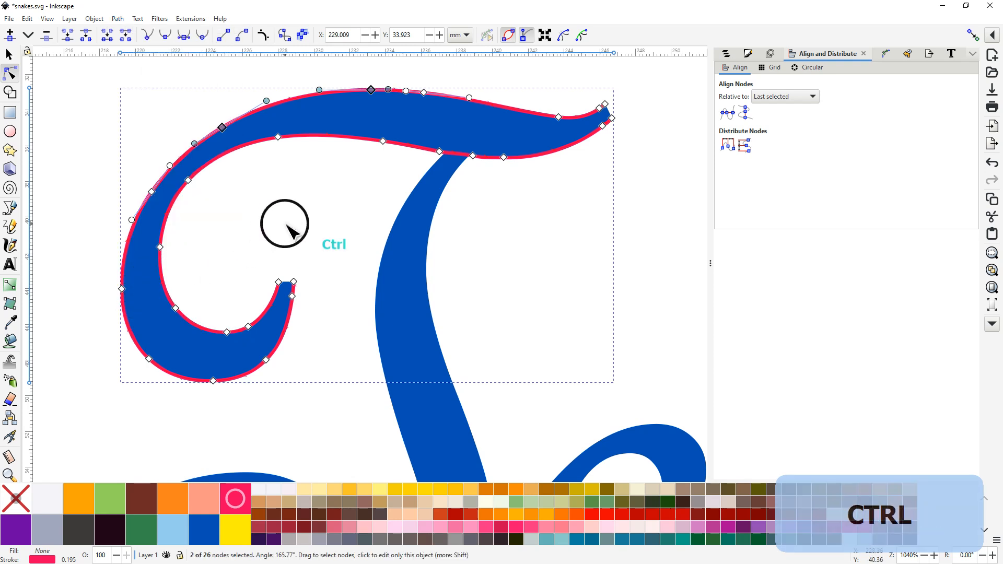
scroll(298, 209, down, 2)
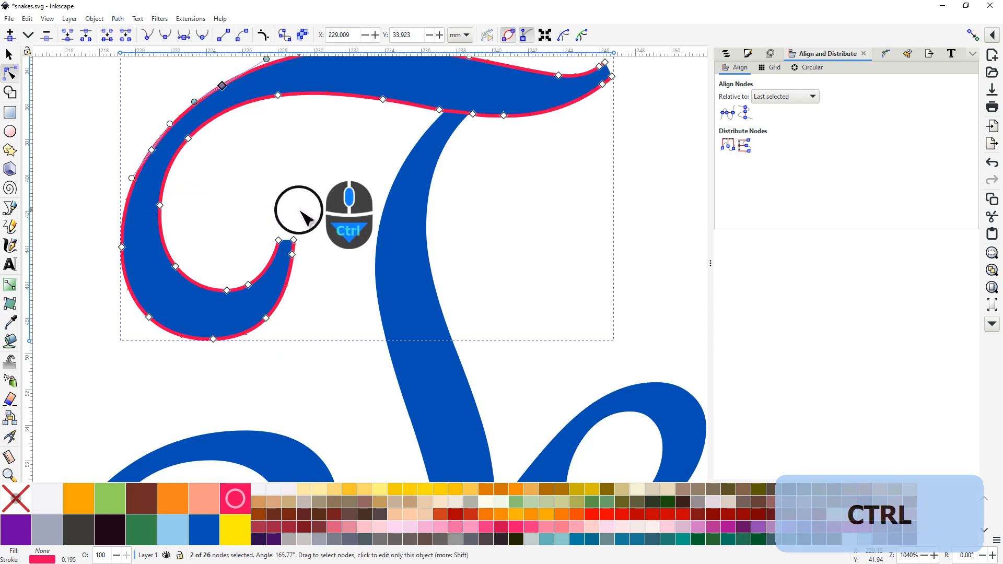
drag(311, 181, 301, 221)
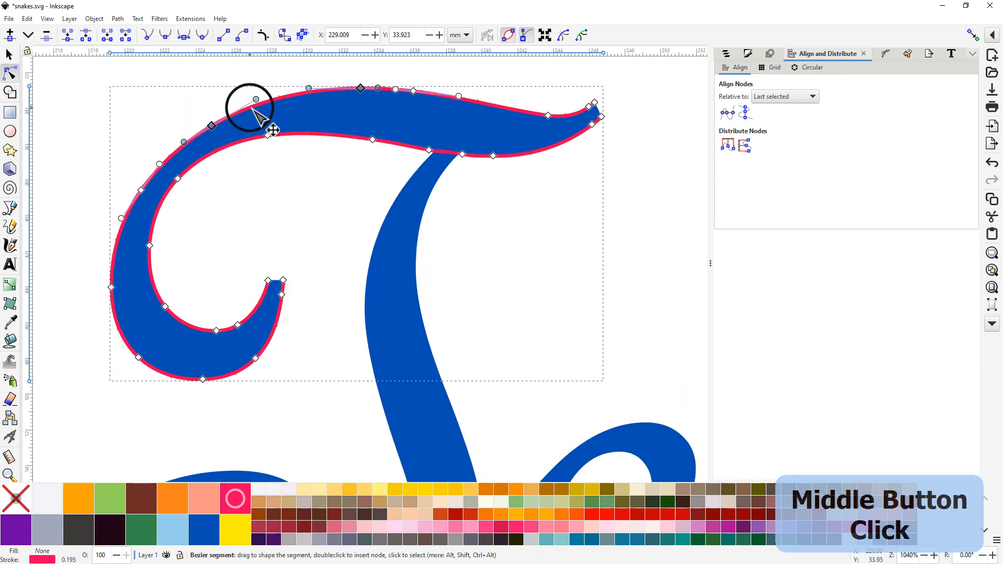
click(191, 19)
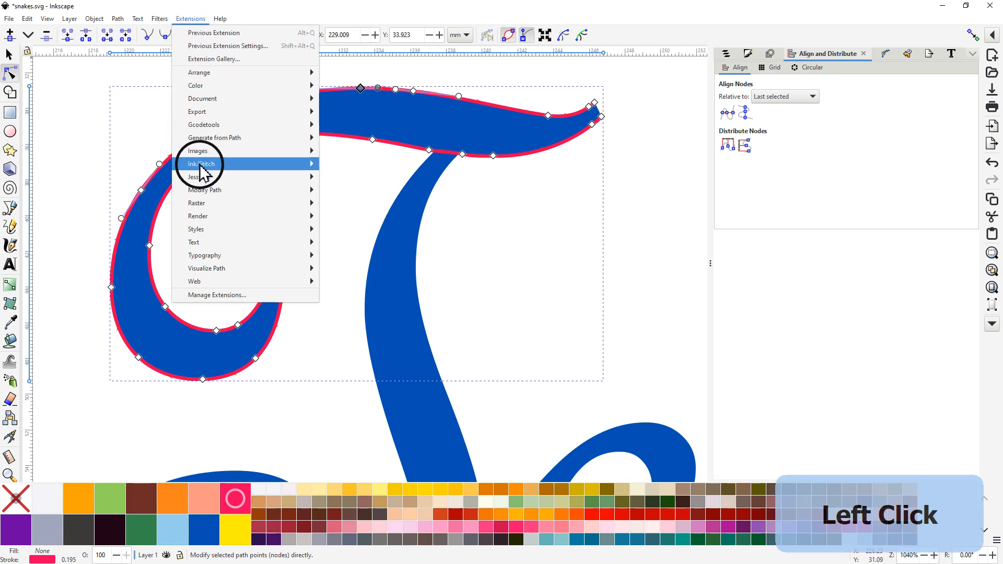
mouse_move(200, 166)
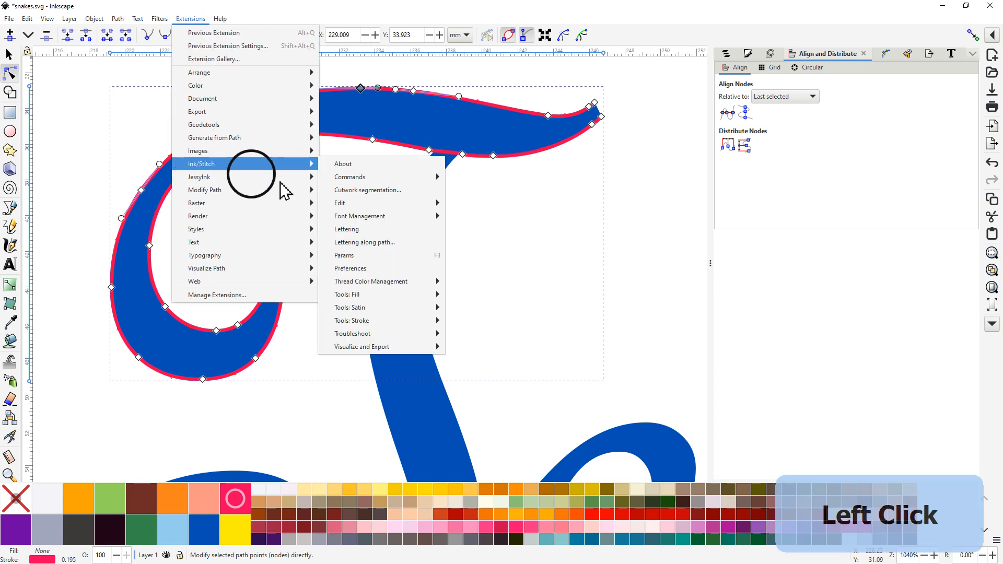
click(353, 257)
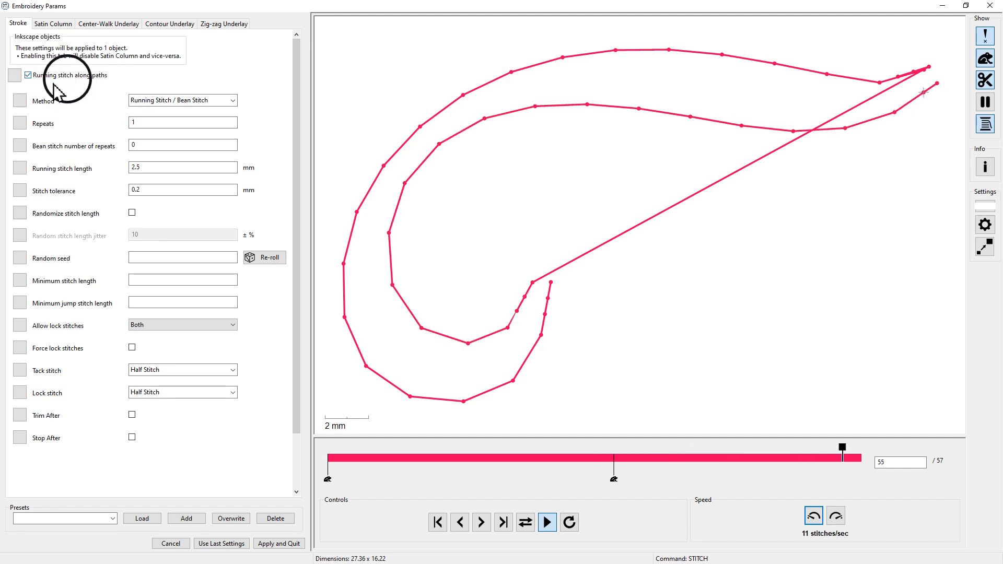
click(52, 25)
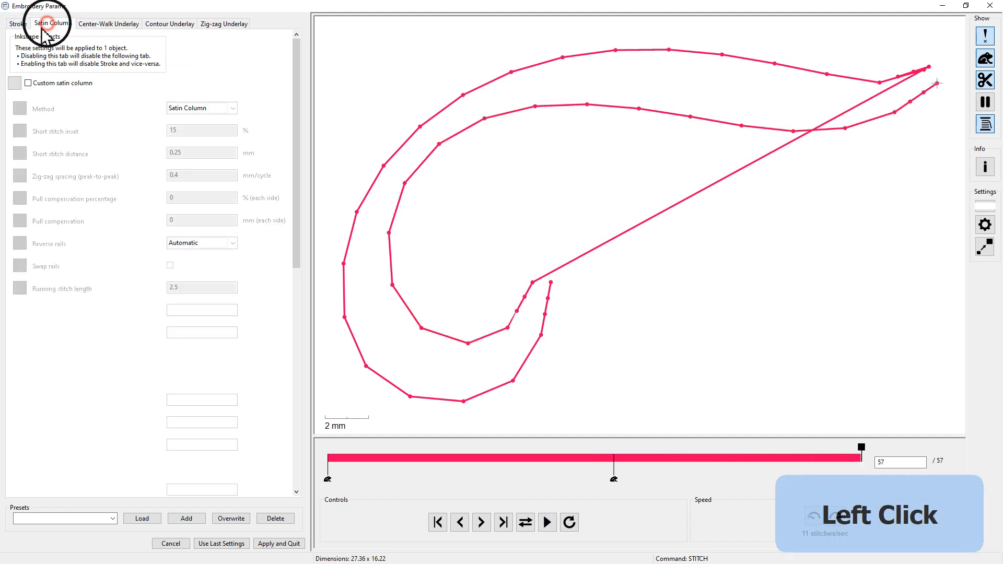
click(28, 83)
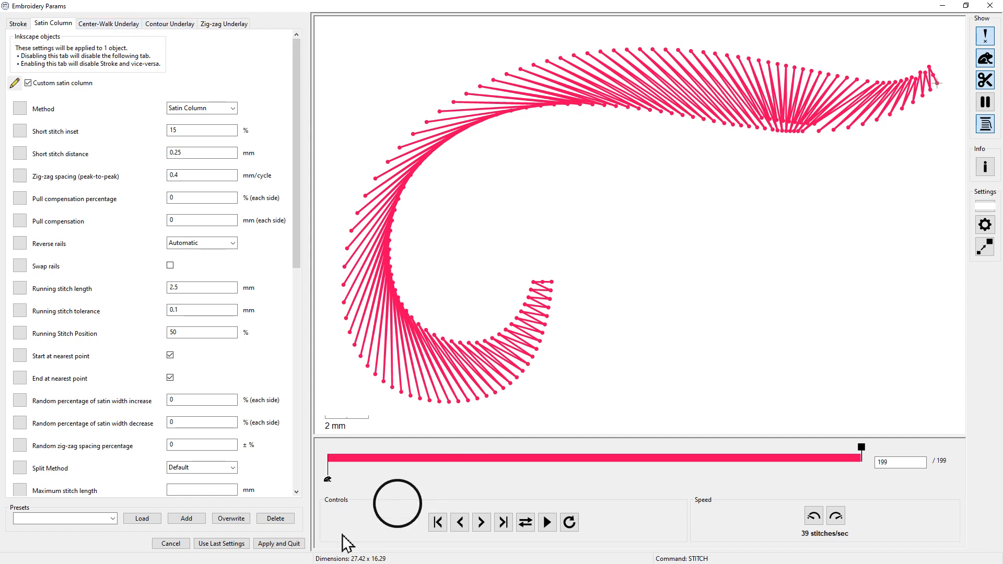
click(281, 544)
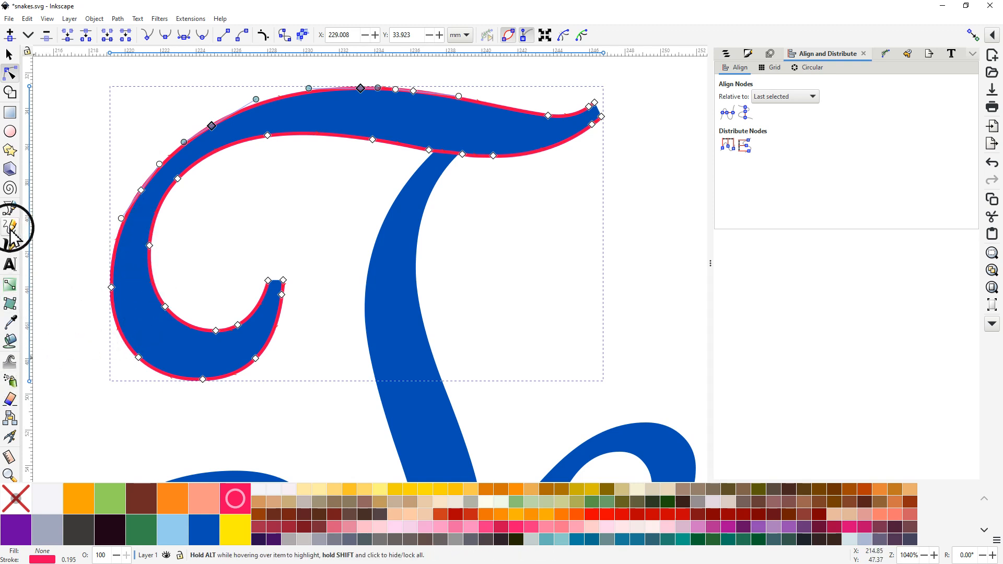
- Append five straight rungs across both rails with the Pencil tool, spaced from the hook's end around the curve to the crossbar's far tip
key(shift)
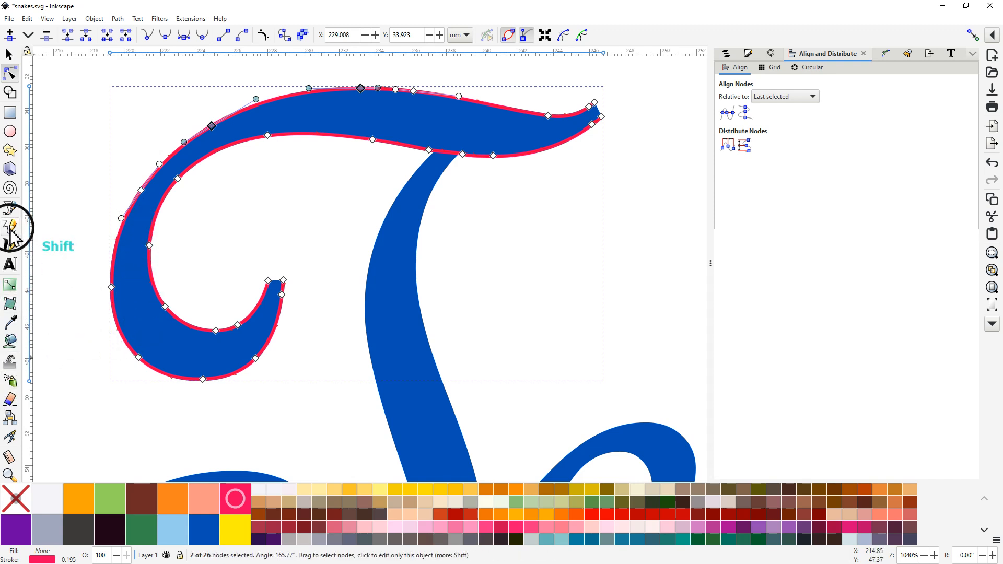
shift+click(10, 228)
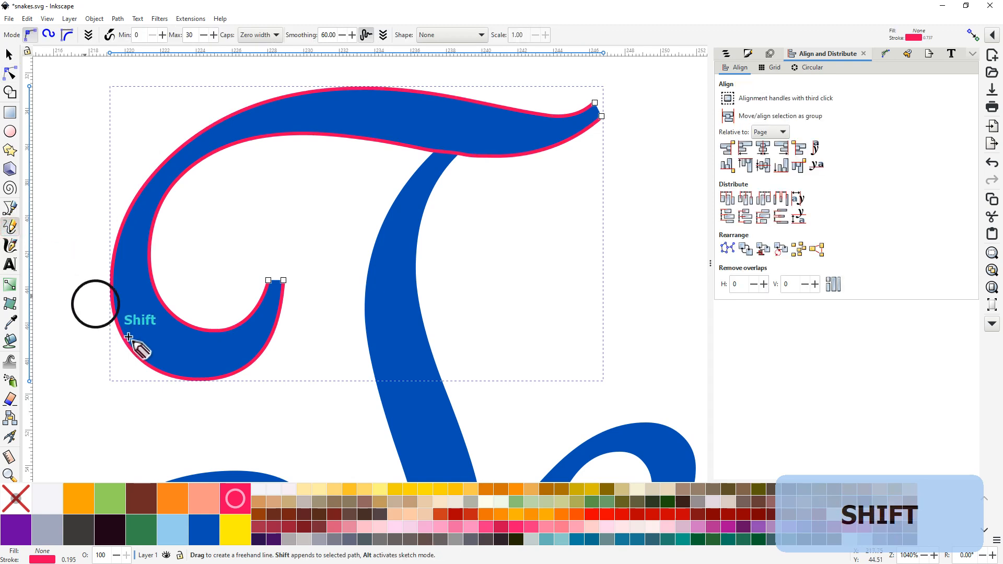
drag(252, 331, 230, 306)
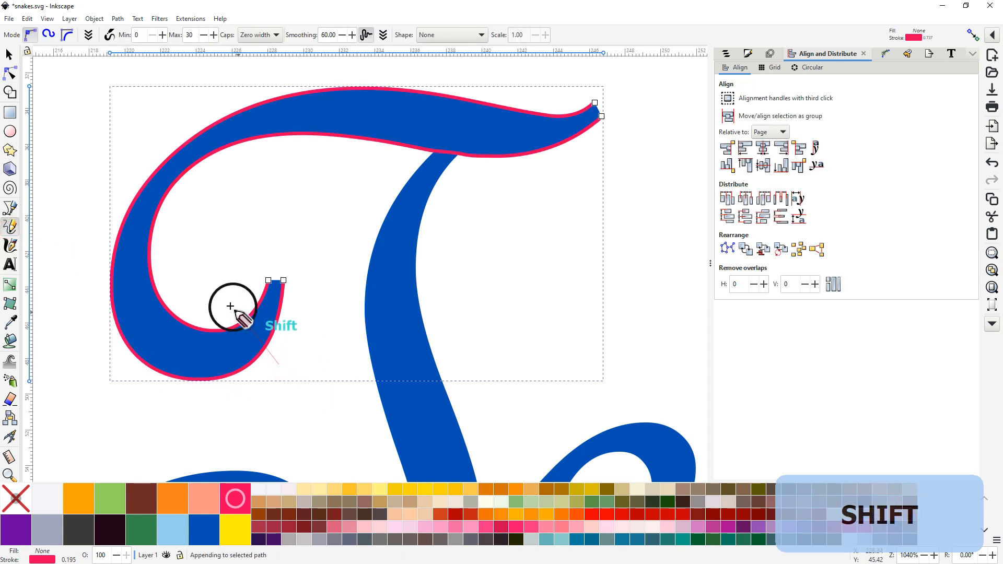
click(99, 311)
shift+click(172, 286)
shift+click(152, 131)
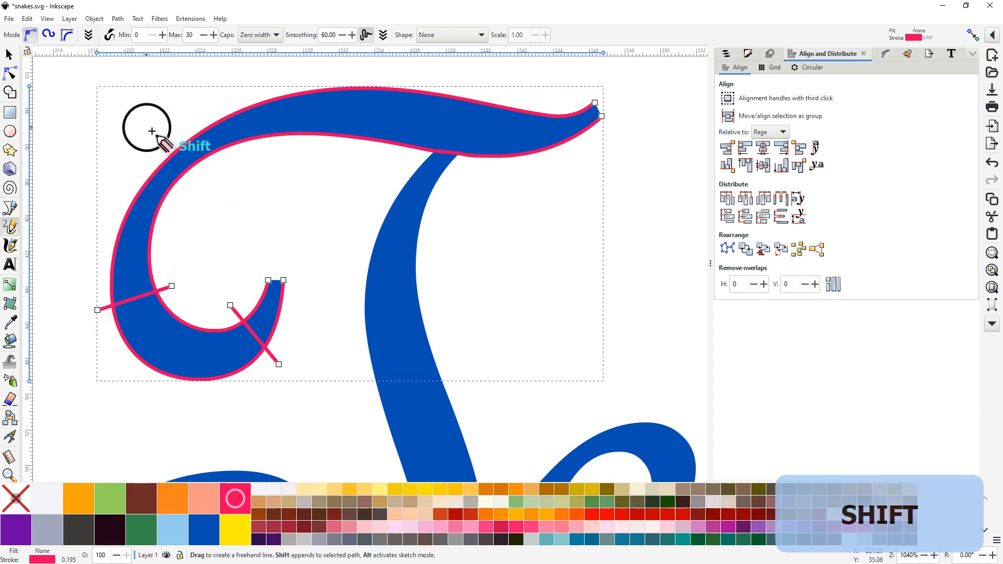
shift+click(197, 187)
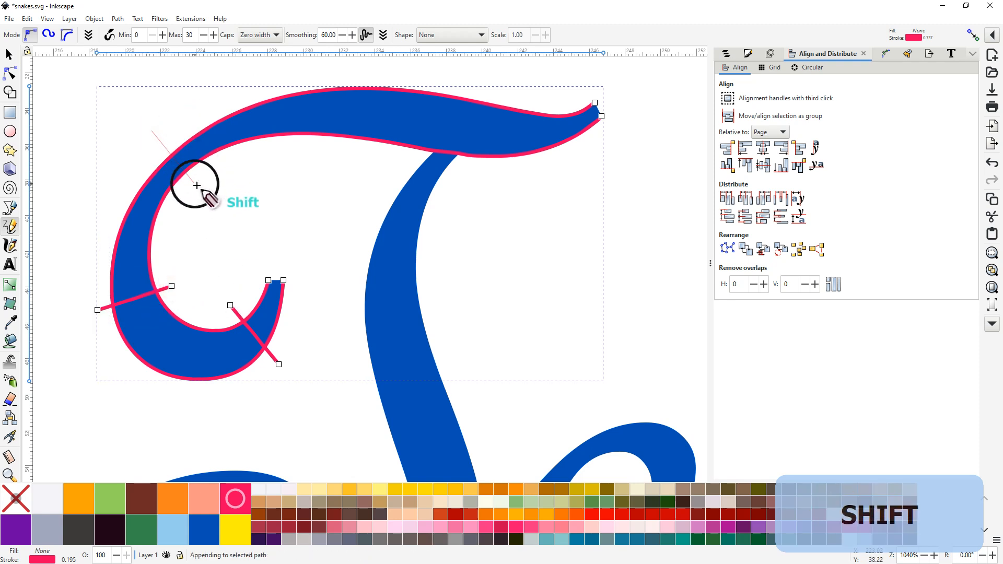
shift+click(345, 73)
shift+click(342, 156)
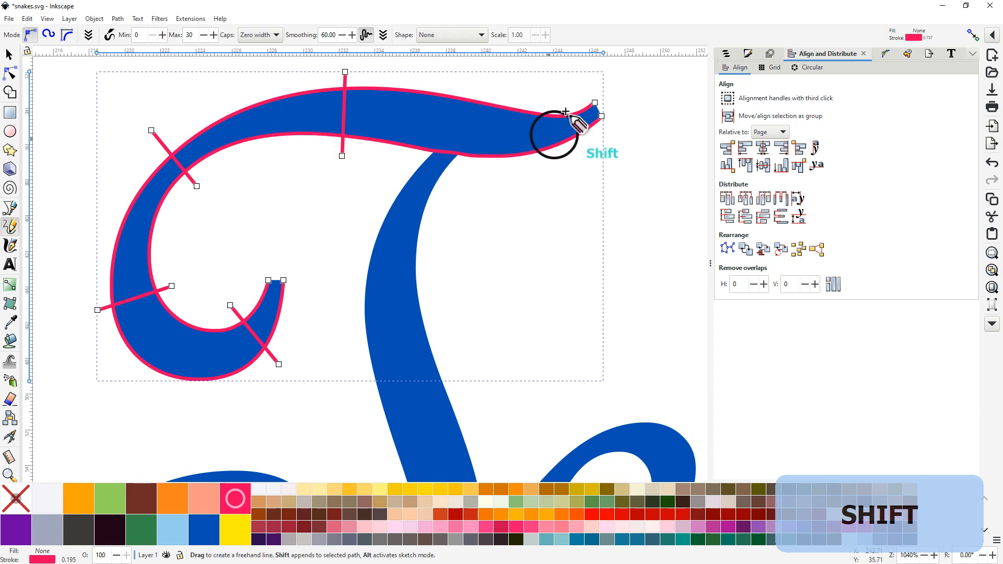
shift+click(556, 102)
shift+click(573, 158)
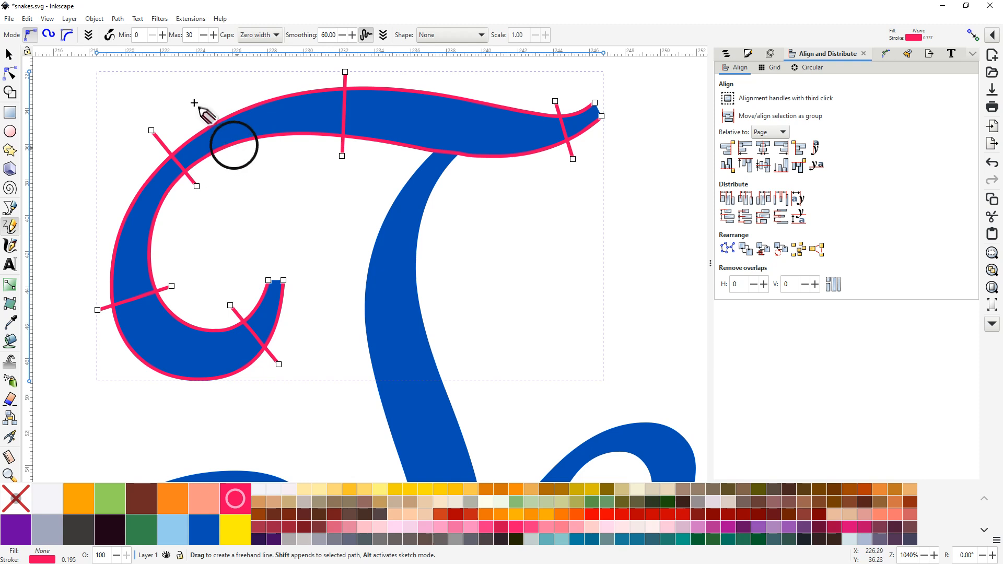
- Preview the stitch direction of the crossbar's satin column in the Ink/Stitch simulator, and close the simulation
click(189, 19)
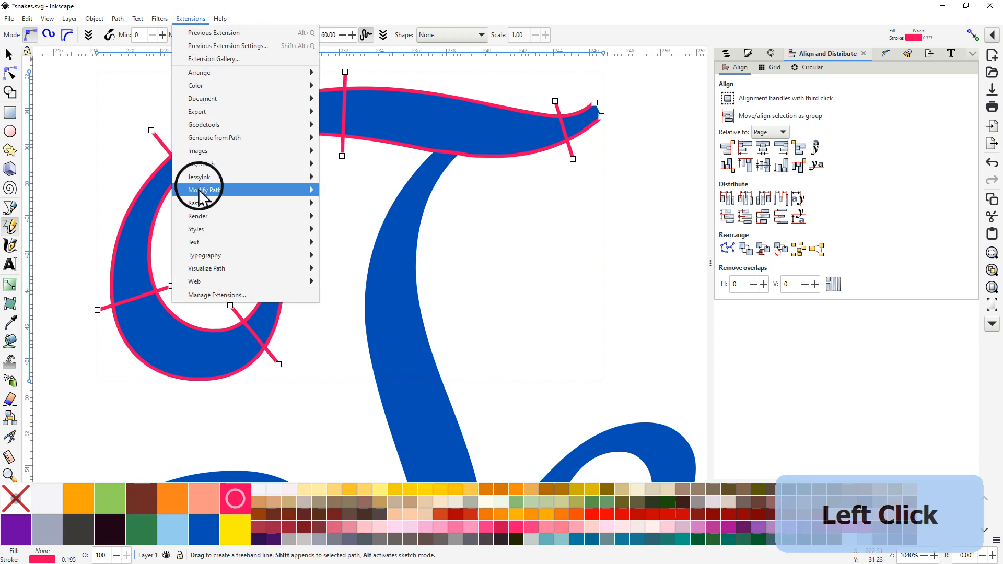
mouse_move(201, 167)
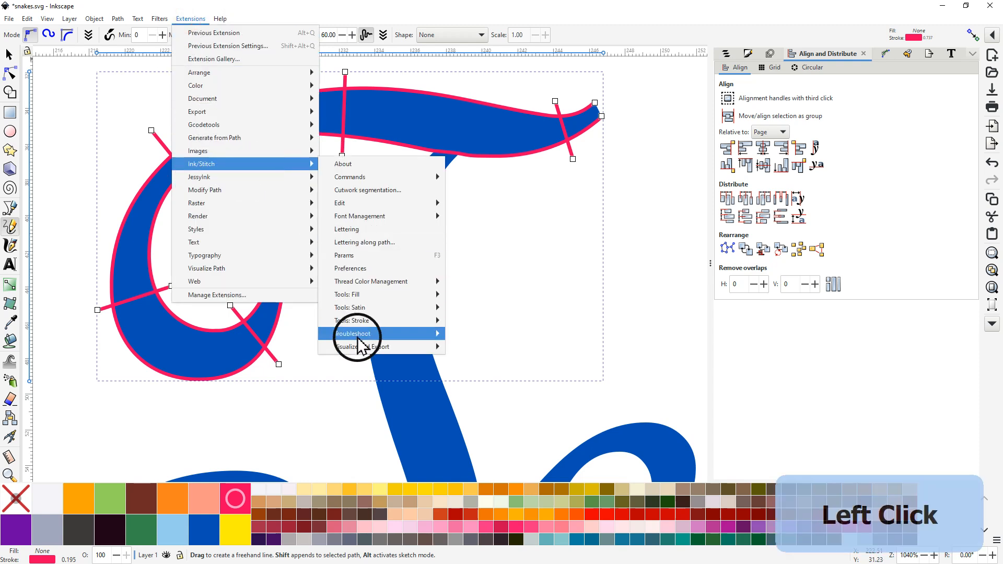
mouse_move(361, 347)
click(479, 387)
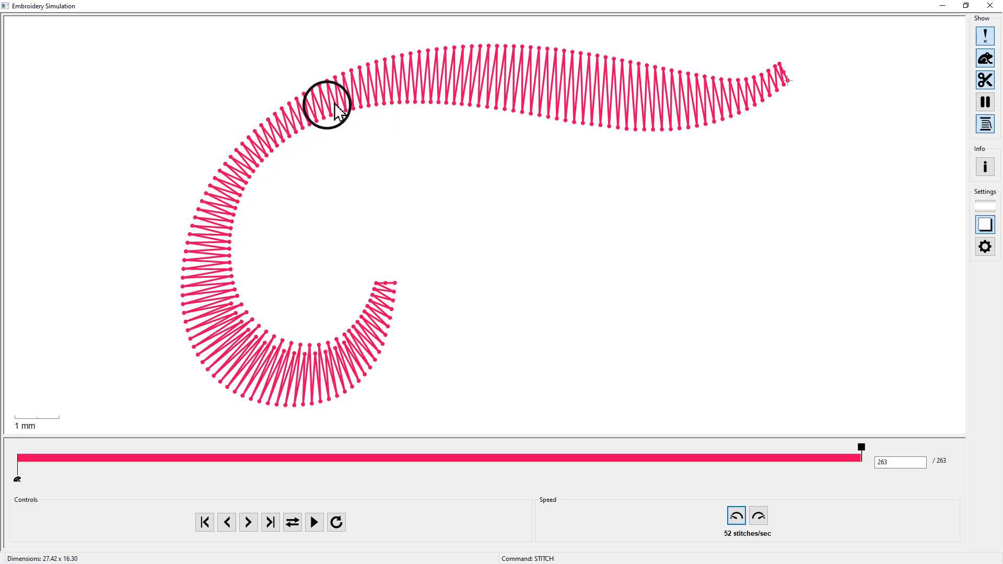
click(990, 5)
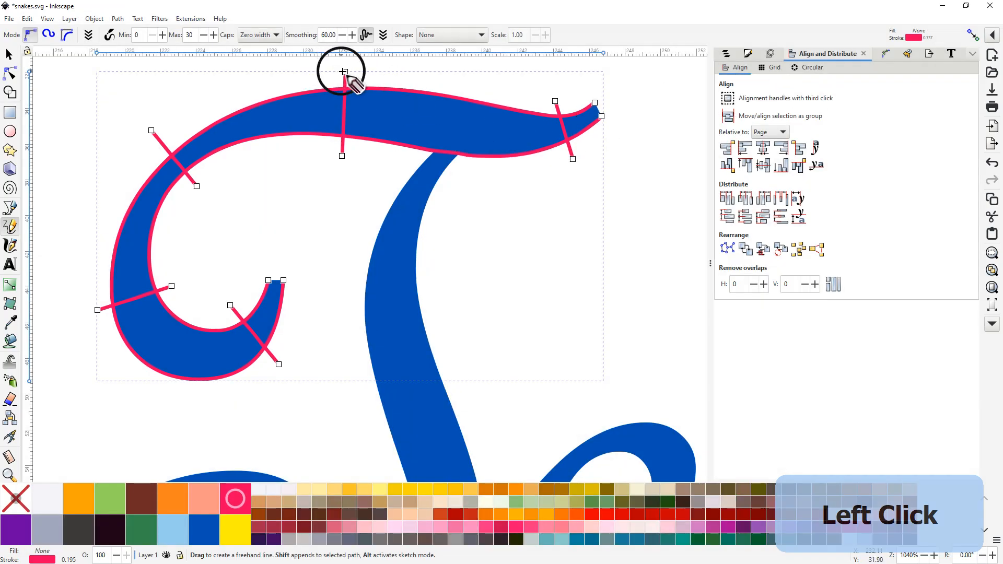
- Adjust the angles of the mid-crossbar rung and the upper curve's rung by moving their end nodes
click(10, 73)
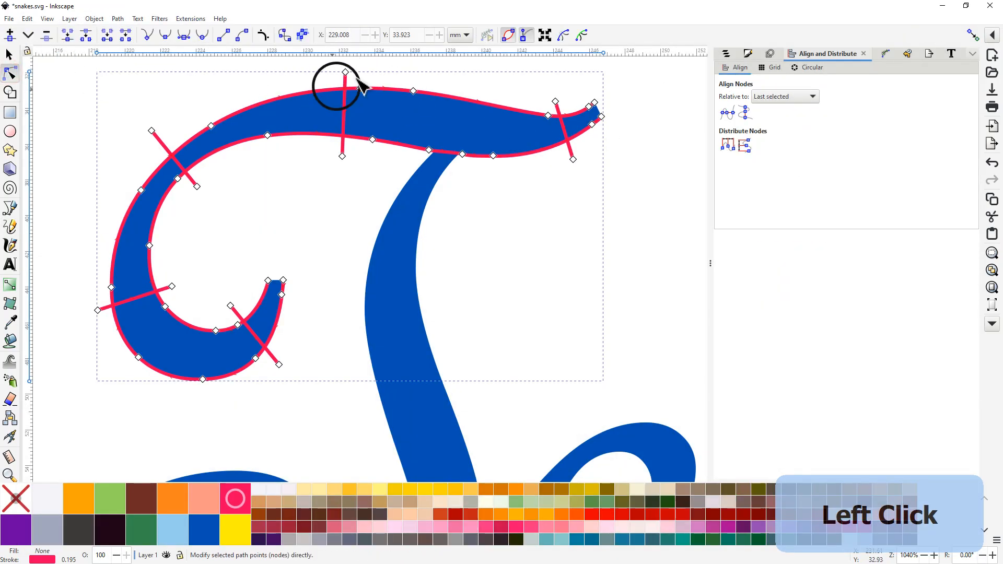
mouse_move(349, 73)
mouse_down()
mouse_move(327, 69)
mouse_move(355, 76)
mouse_up()
mouse_move(343, 155)
mouse_down()
mouse_move(326, 151)
mouse_move(341, 154)
mouse_up()
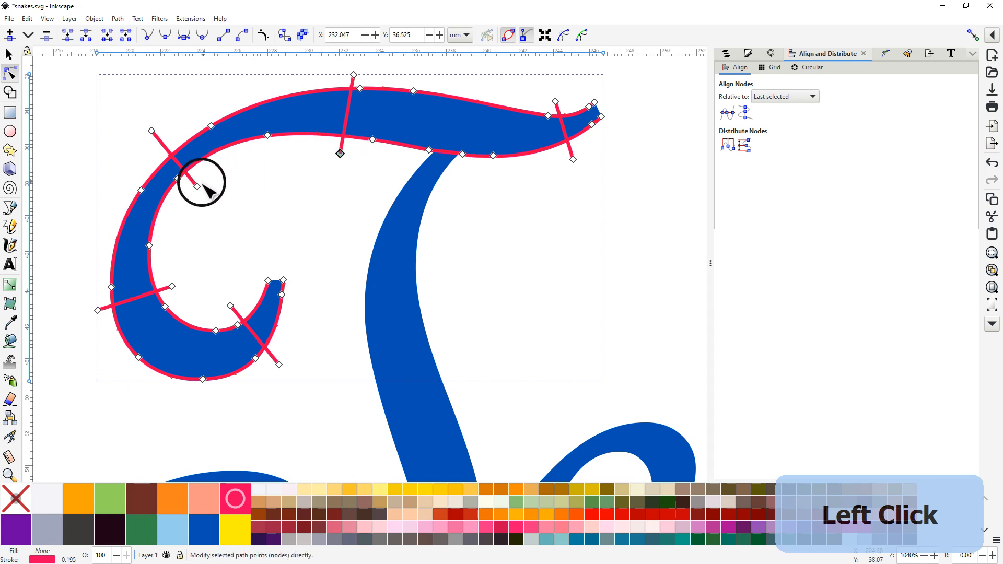
drag(198, 187, 204, 183)
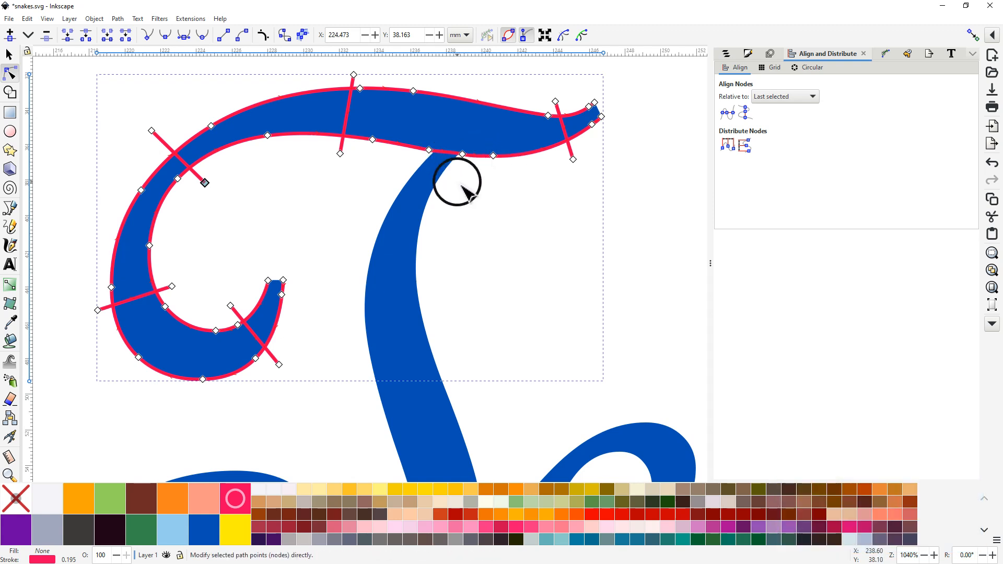
scroll(467, 193, down, 2)
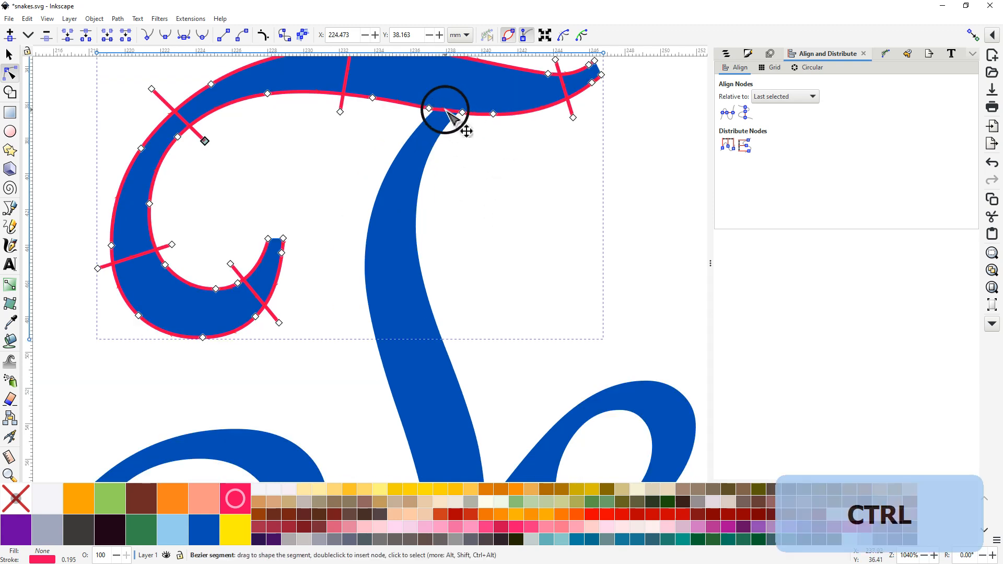
- Attach Auto-route starting position and Auto-route ending position commands to the crossbar's satin path in Ink/Stitch
drag(466, 92, 421, 129)
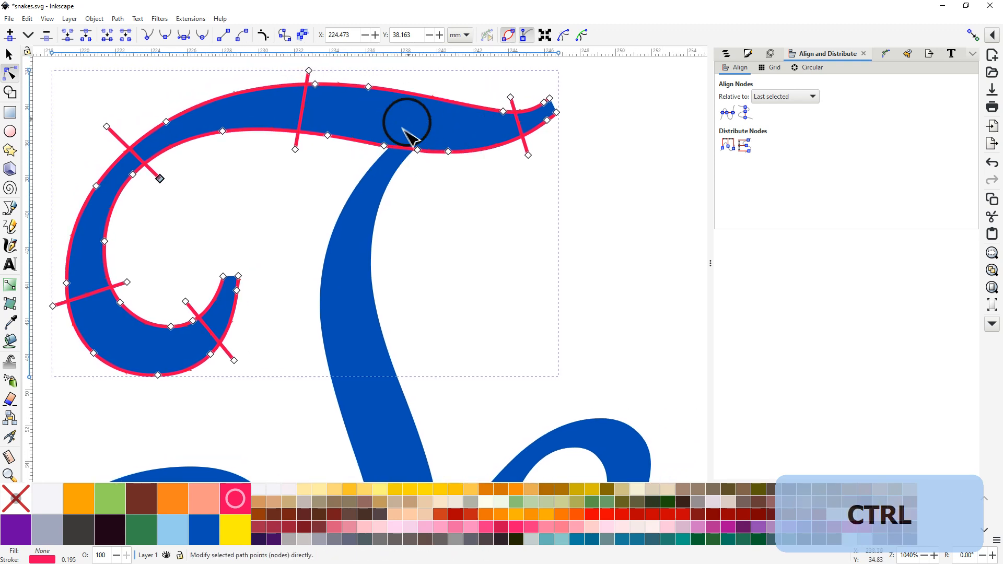
click(337, 137)
click(191, 19)
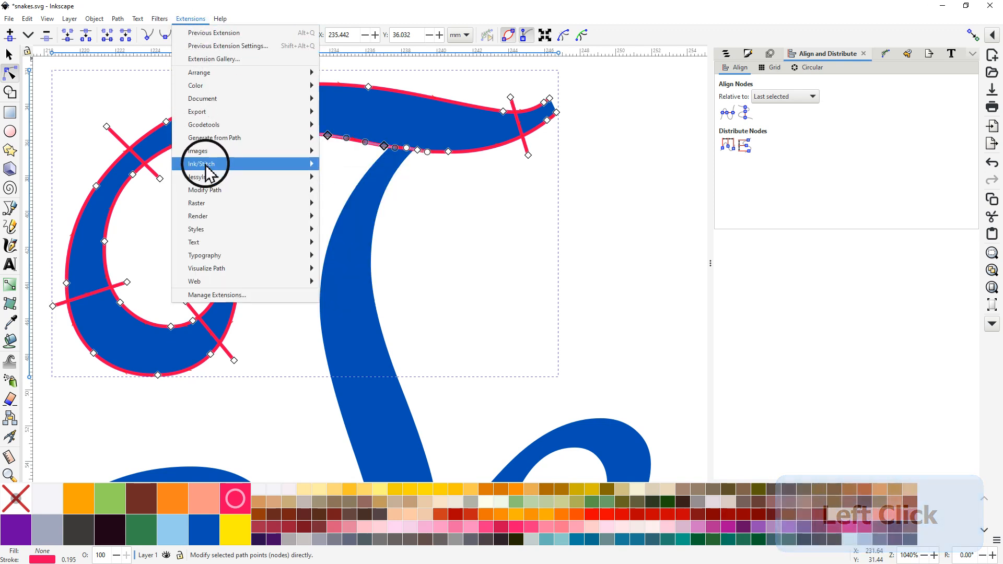
mouse_move(313, 165)
mouse_move(397, 178)
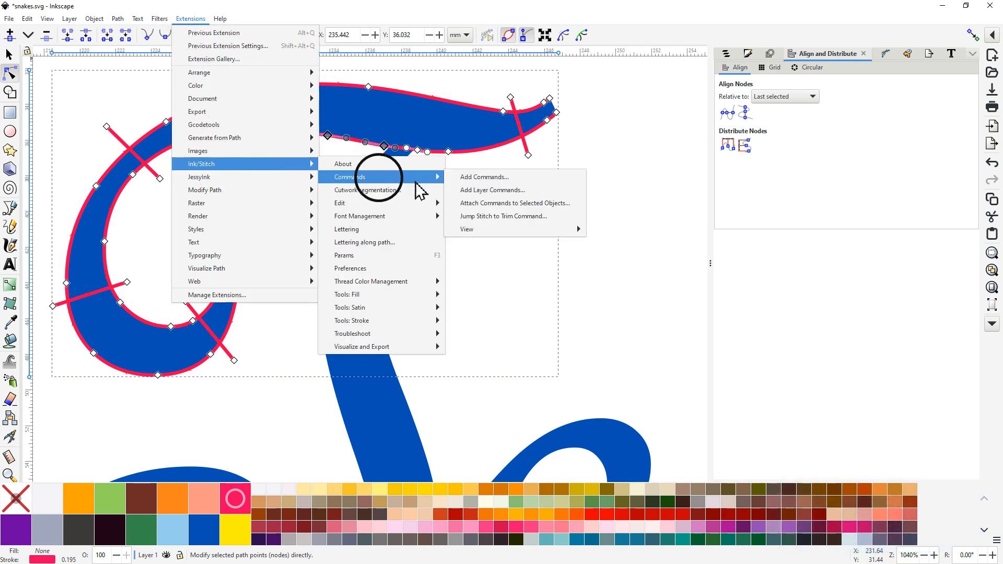
click(505, 205)
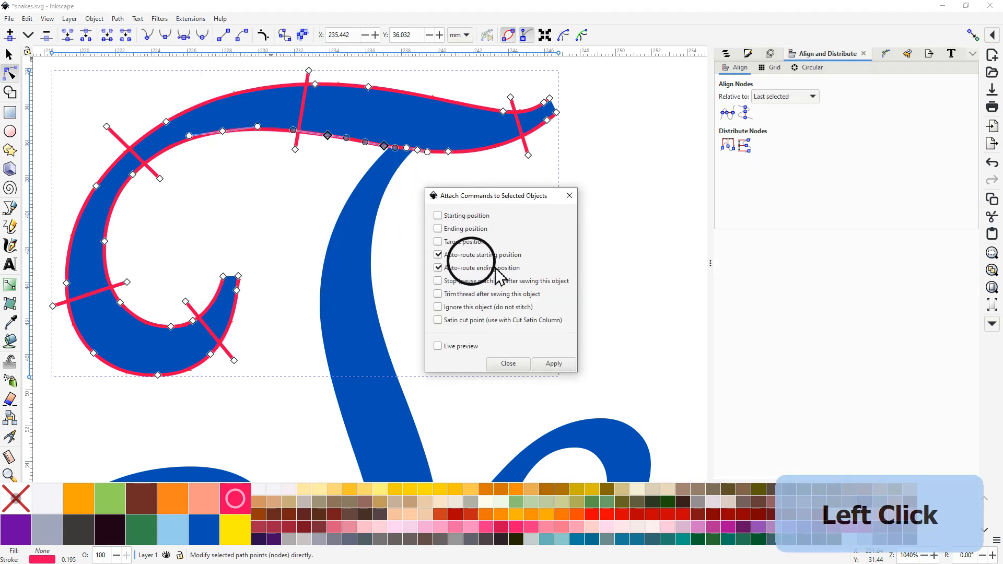
click(554, 364)
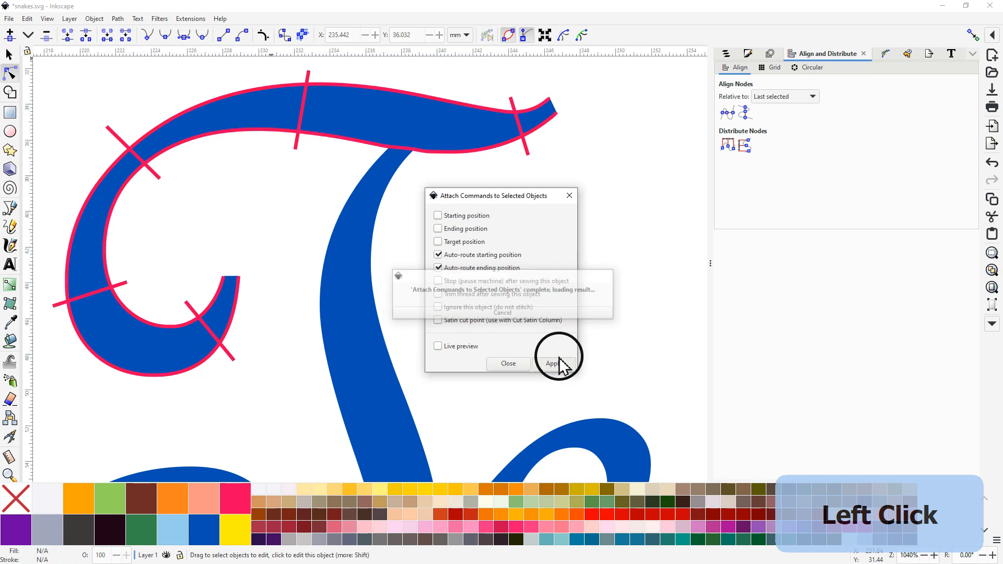
scroll(611, 246, down, 3)
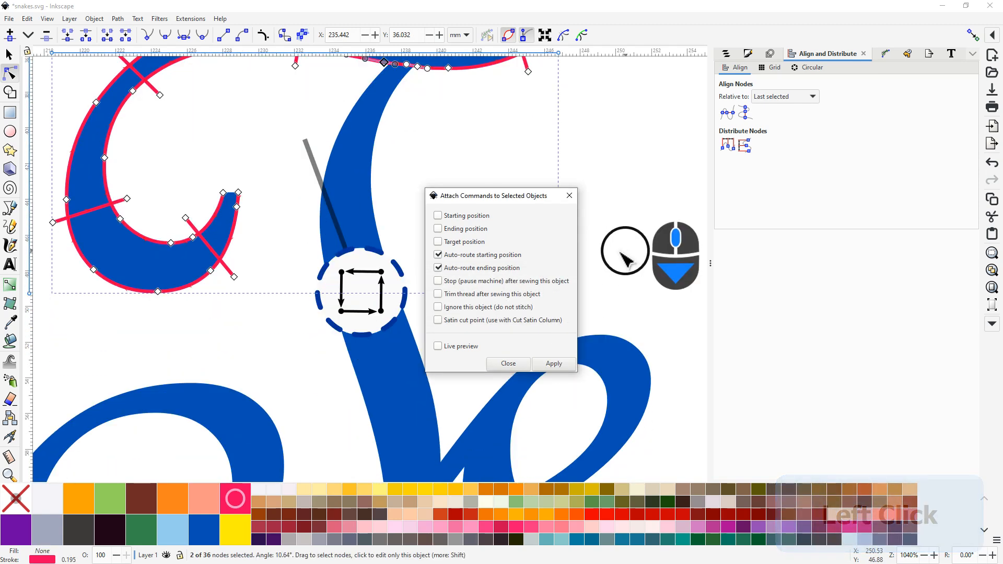
click(506, 365)
- Move the square auto-route marker so its pointer ends where the T's crossbar meets the stem
middle_click(510, 325)
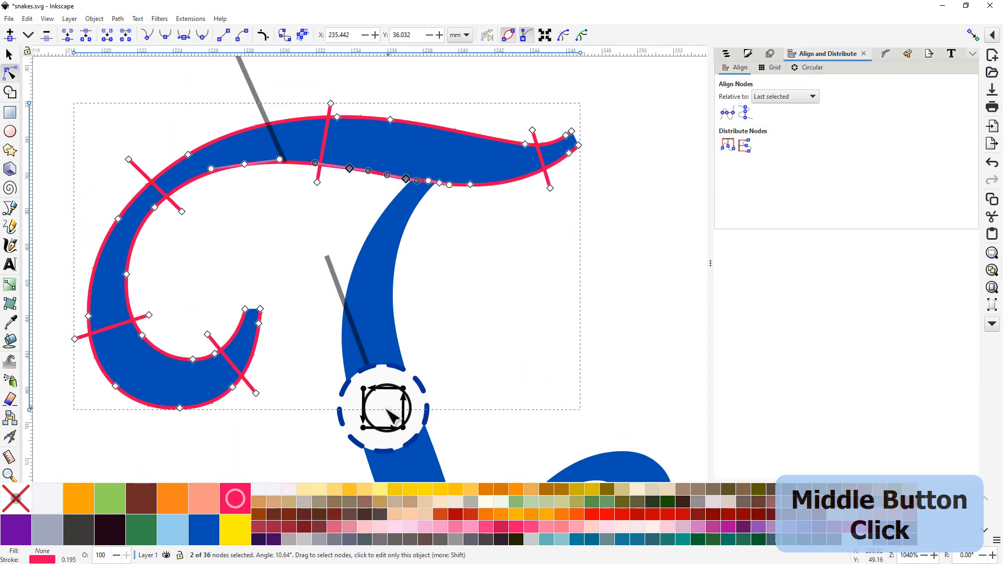
click(9, 54)
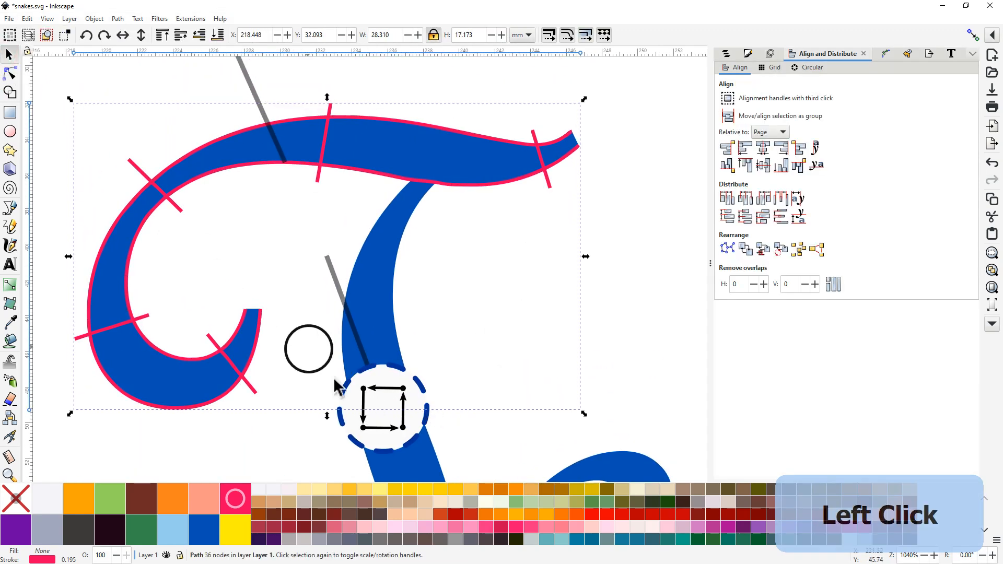
drag(371, 404, 482, 320)
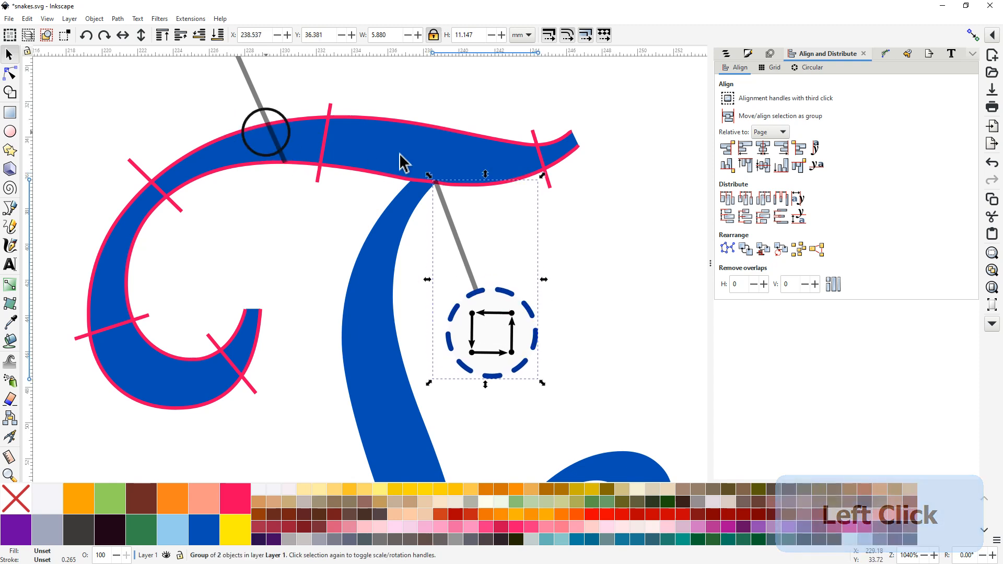
- Move the triangle auto-route marker beside the hook so its pointer ends in the hook's lower curve
middle_click(414, 211)
drag(405, 257, 403, 266)
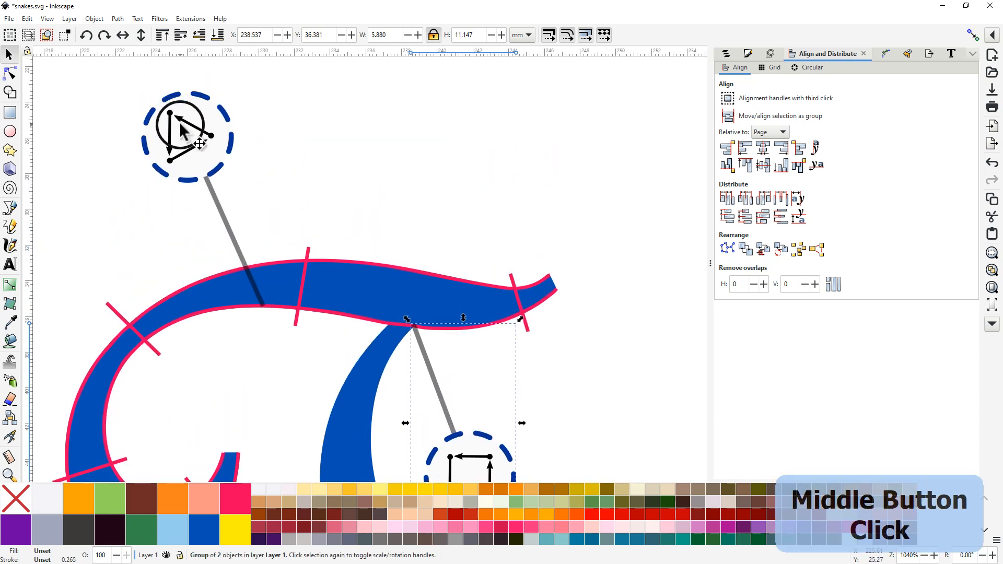
drag(181, 131, 271, 123)
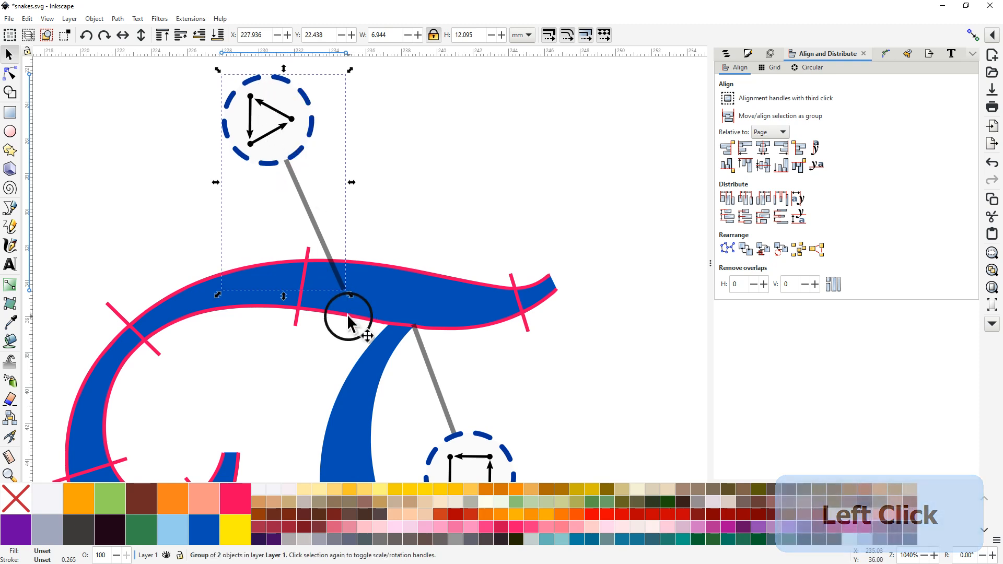
scroll(343, 311, down, 2)
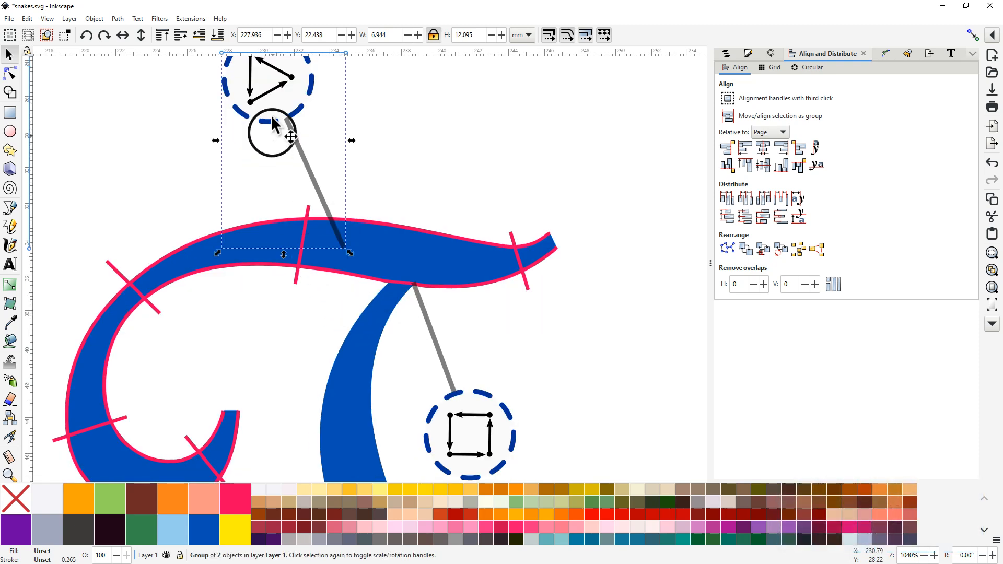
drag(269, 94, 57, 325)
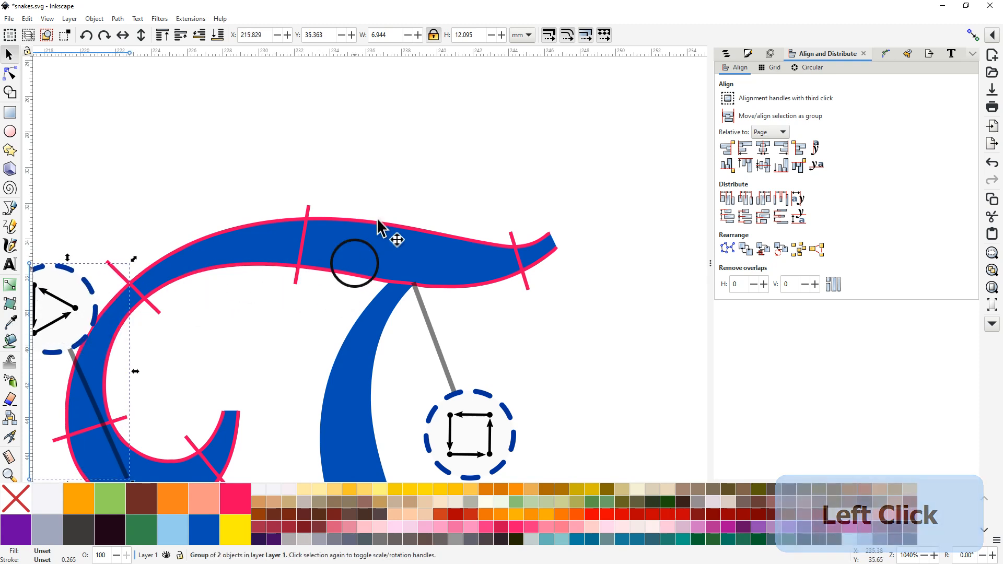
scroll(390, 218, down, 1)
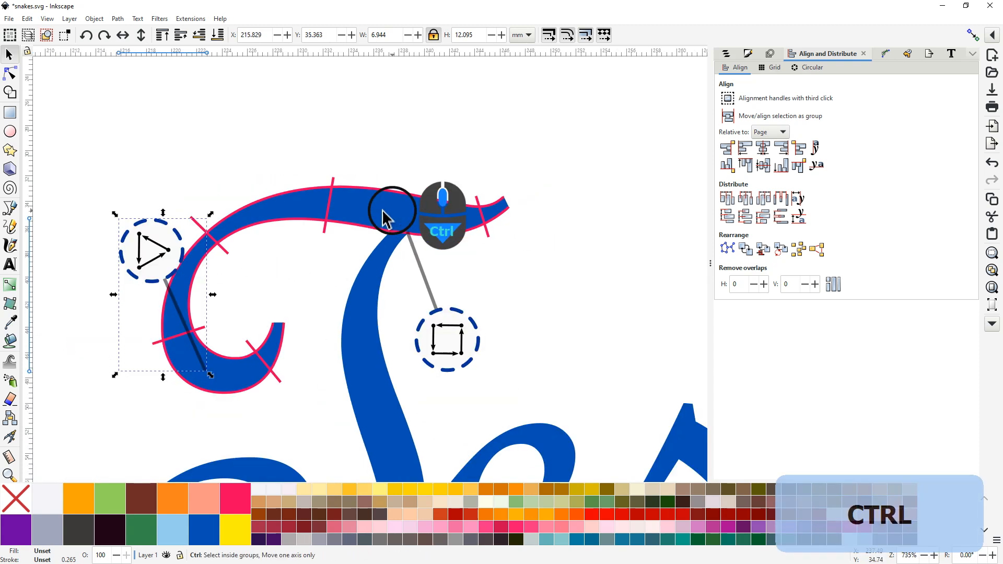
- Run Auto-Route Satin Columns on the crossbar's satin path with Trim jump stitches, Preserve order and Keep original paths off
click(348, 226)
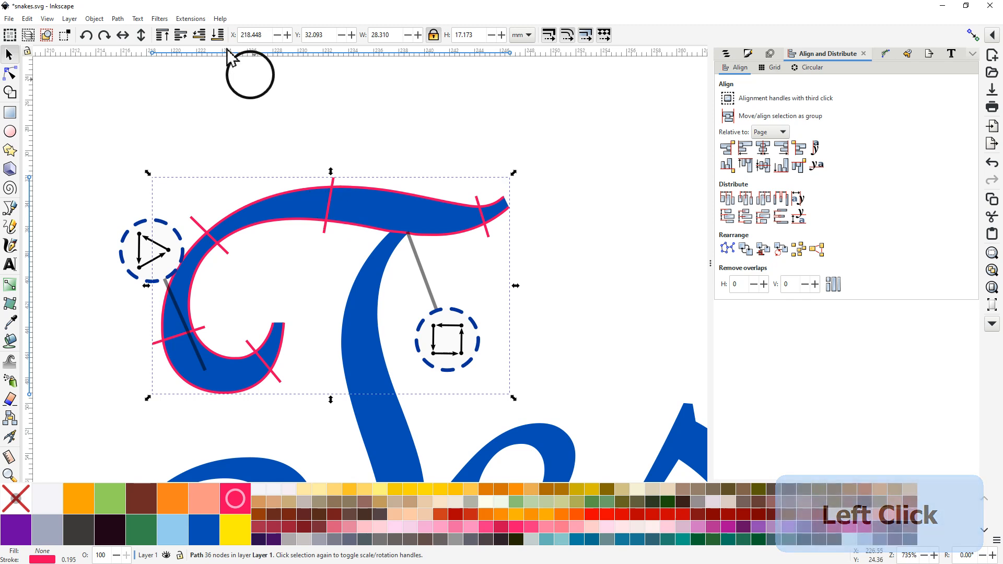
click(190, 19)
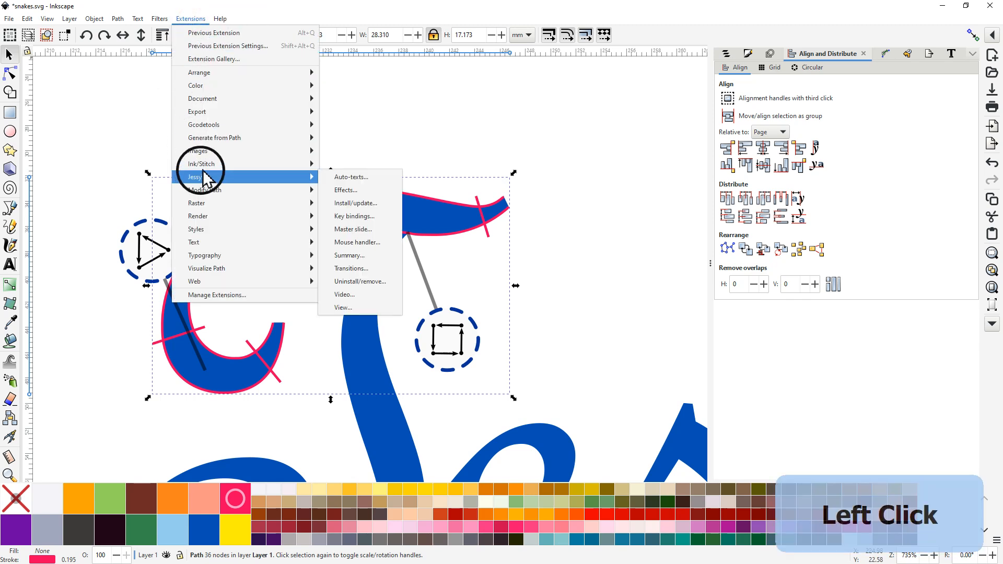
mouse_move(277, 165)
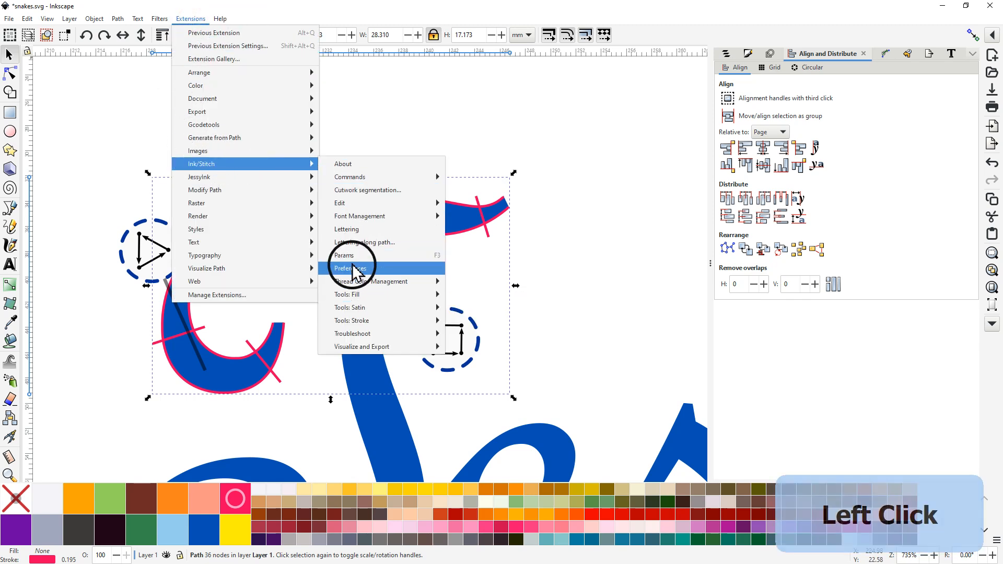
mouse_move(392, 307)
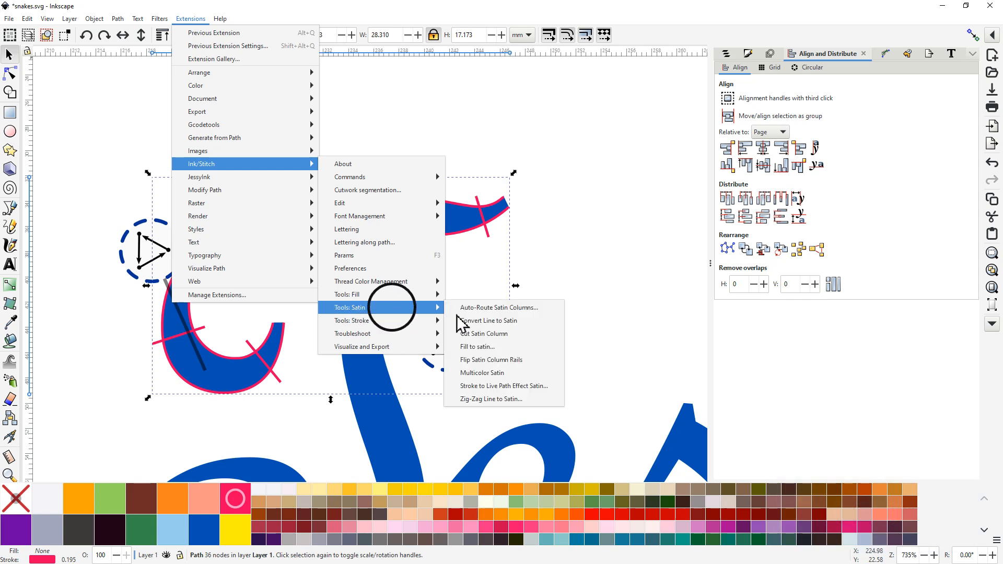
click(497, 308)
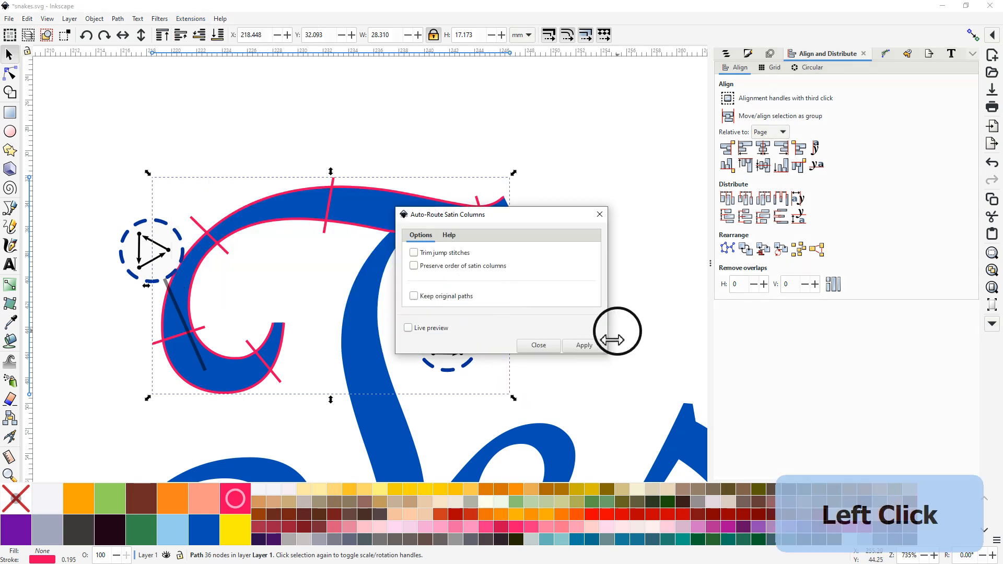
click(584, 346)
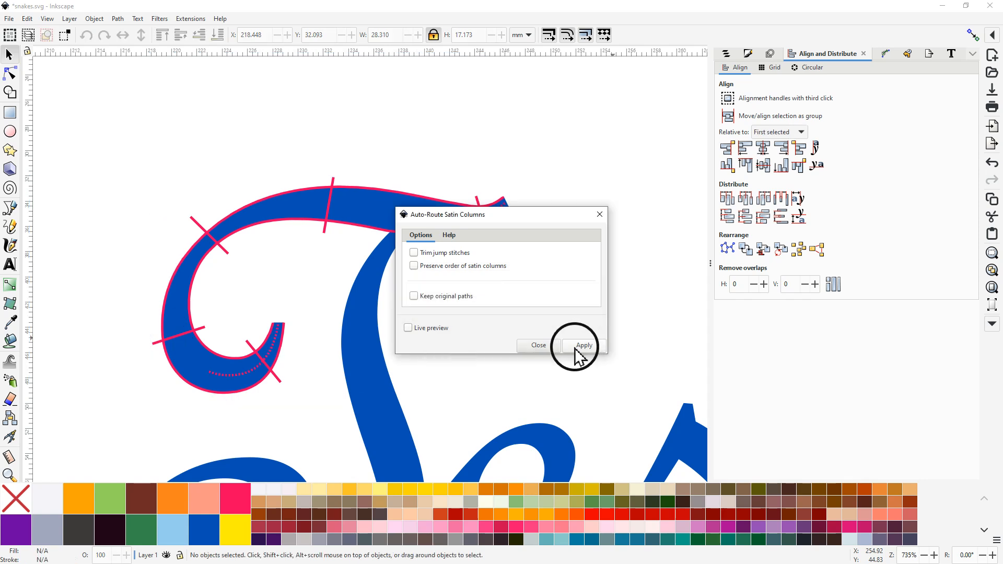
click(599, 214)
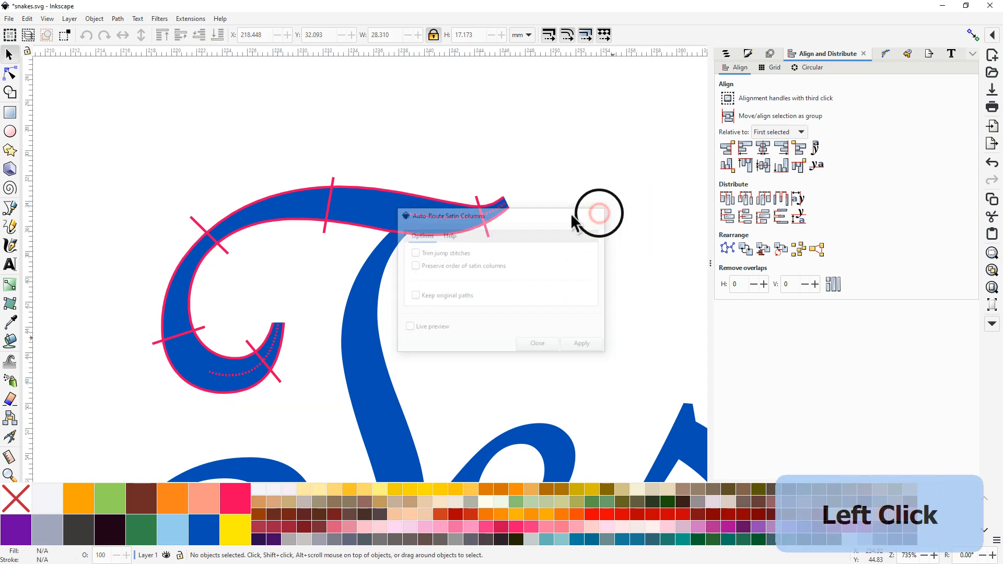
- Examine the dotted running-stitch underpaths at the crossbar's far tip and at the hook's end
scroll(441, 243, up, 2)
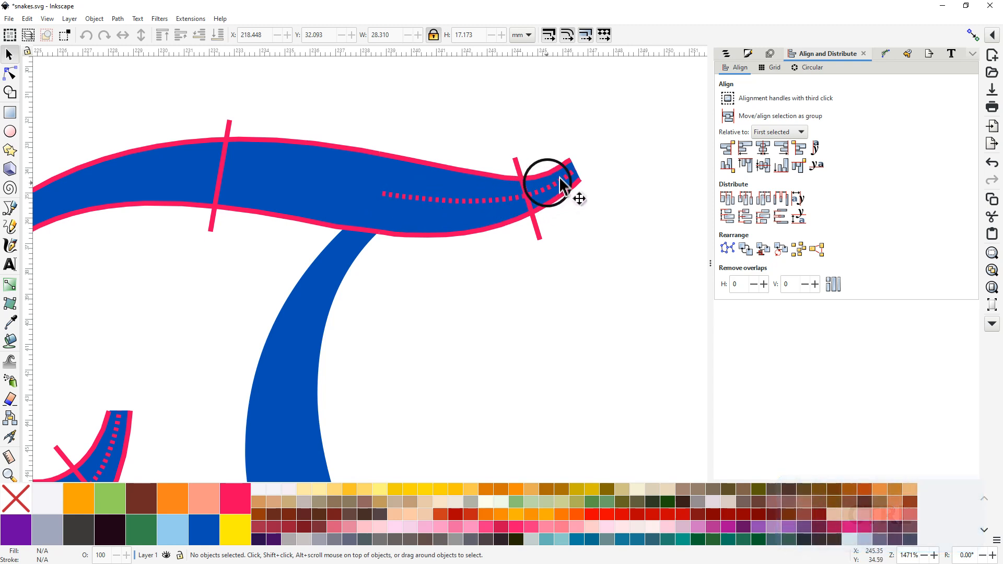
drag(319, 189, 512, 114)
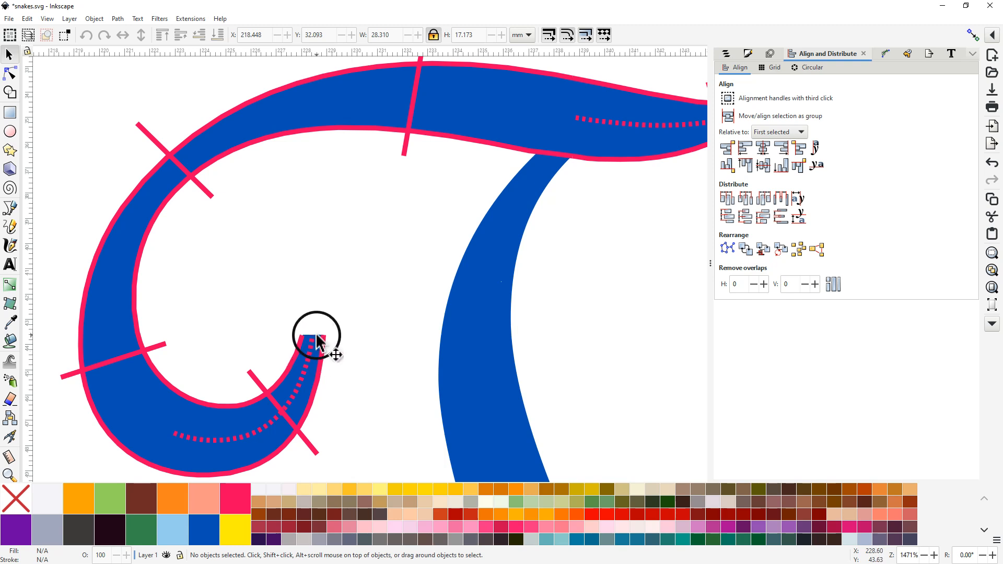
ctrl+scroll(315, 337, down, 3)
scroll(402, 335, down, 2)
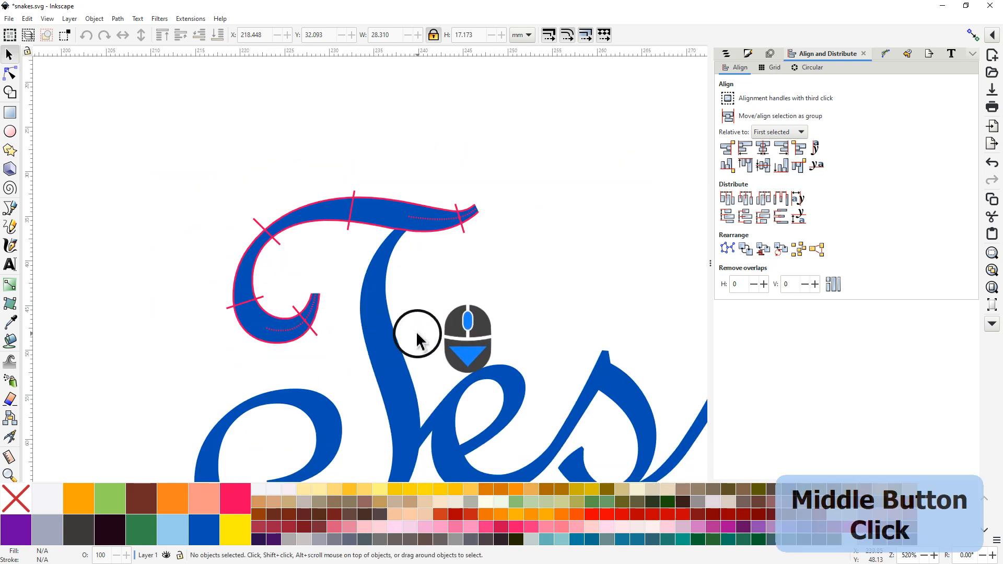
- Draw an open three-segment Pen line along the stem's edge to separate the T from the letter e
scroll(417, 341, down, 5)
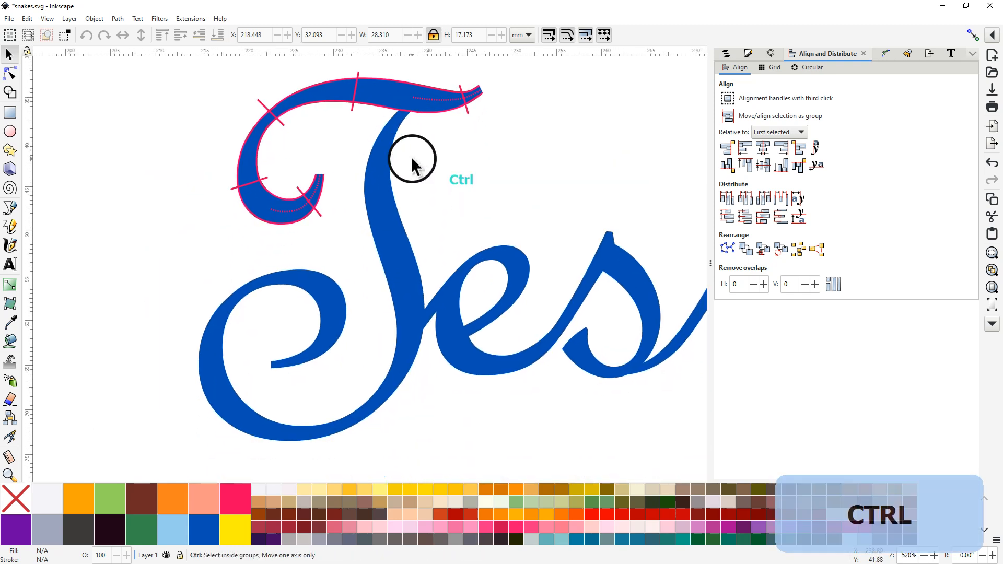
ctrl+scroll(433, 210, up, 1)
ctrl+scroll(432, 209, down, 1)
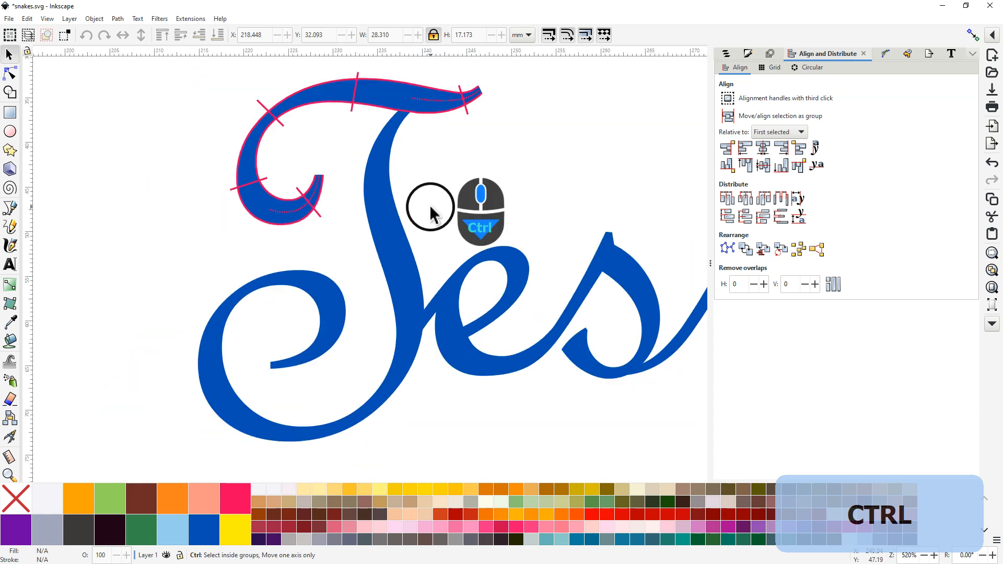
click(10, 208)
click(442, 257)
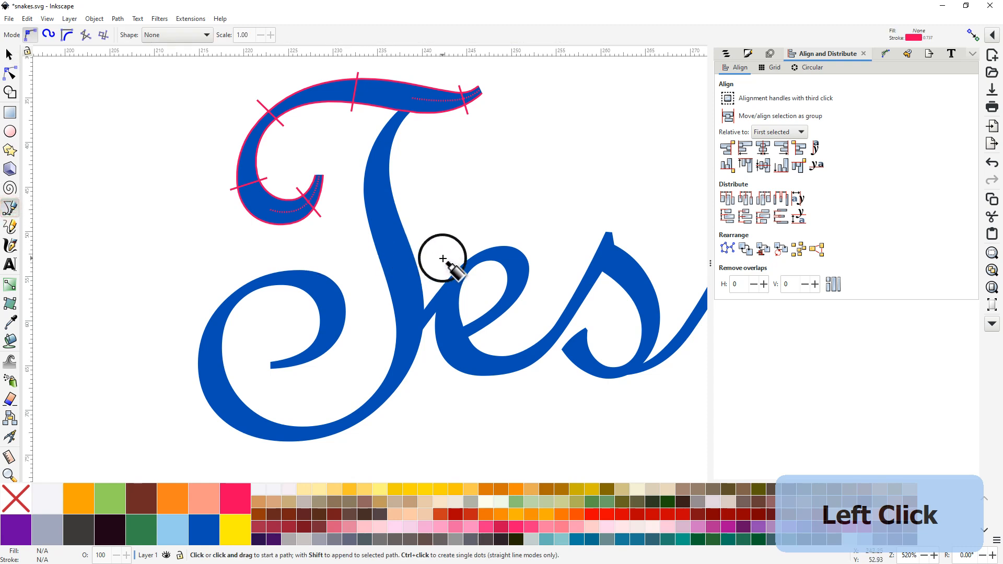
click(425, 313)
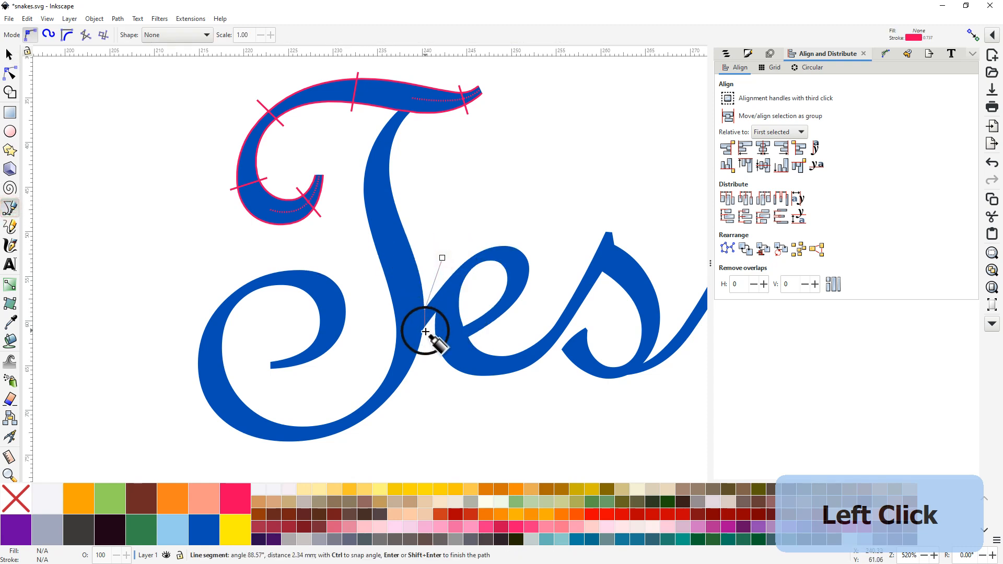
click(435, 385)
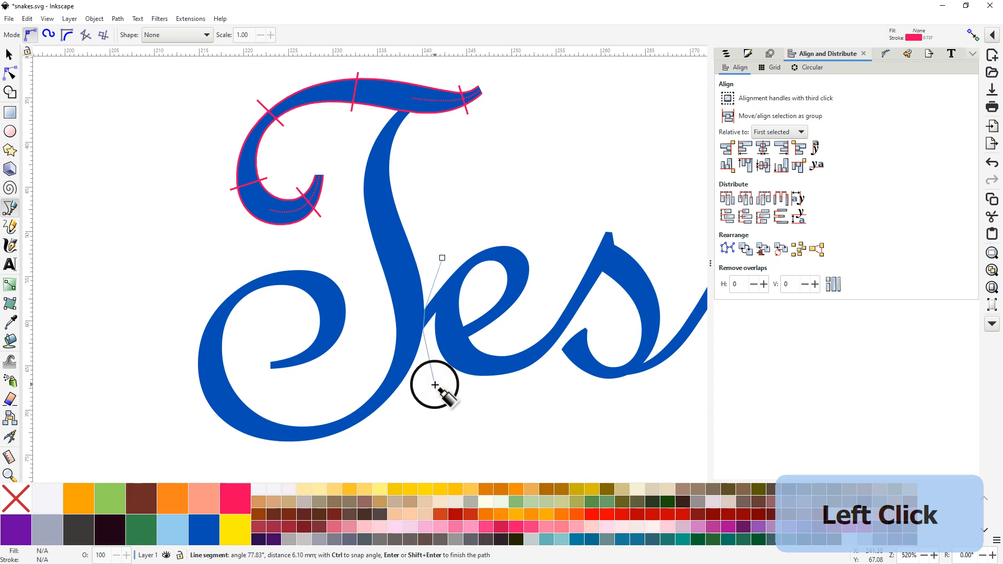
right_click(427, 400)
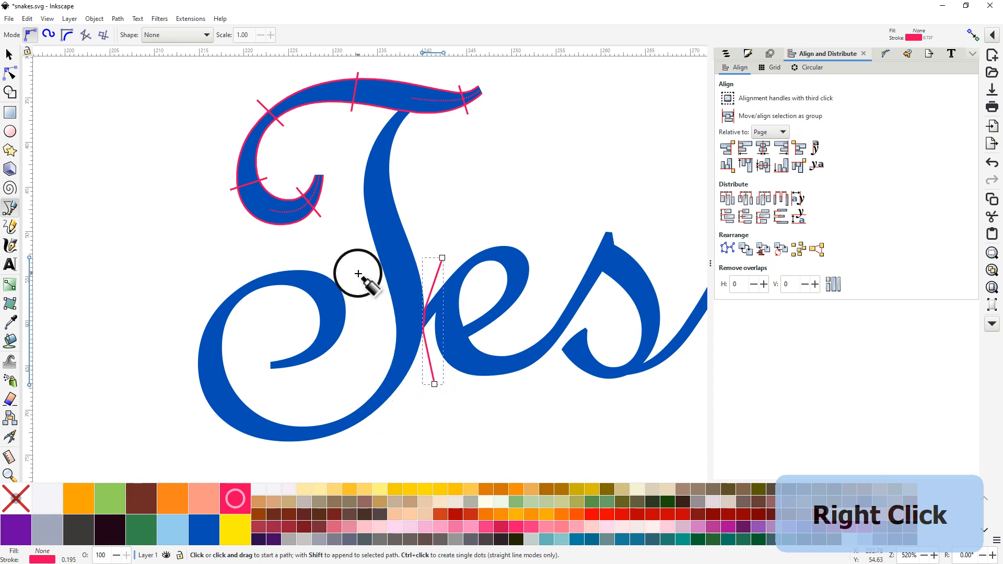
- Bucket-fill the T's stem and lower loop to create its outline path, and thicken the stroke to 0.312
click(10, 342)
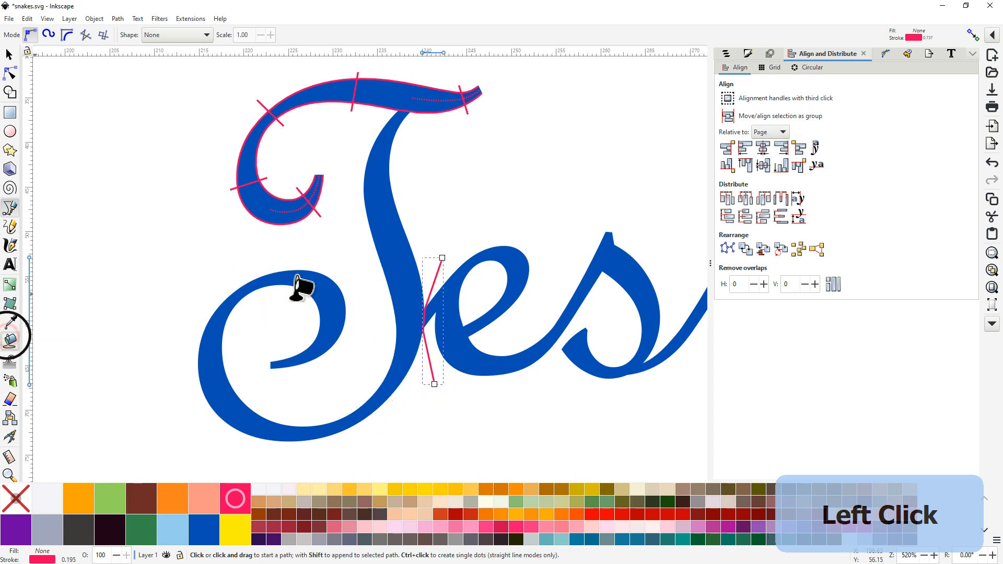
click(393, 246)
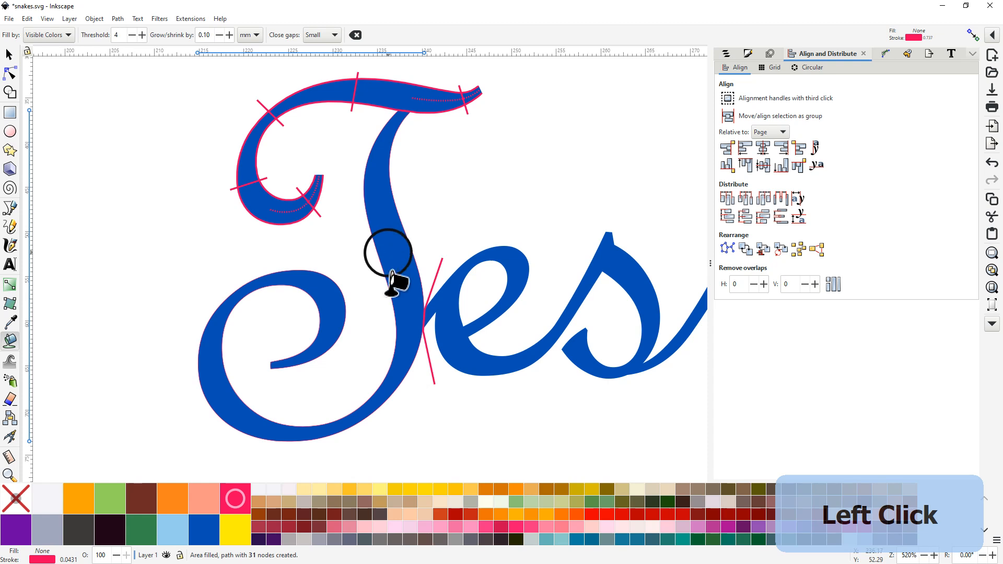
scroll(368, 319, up, 1)
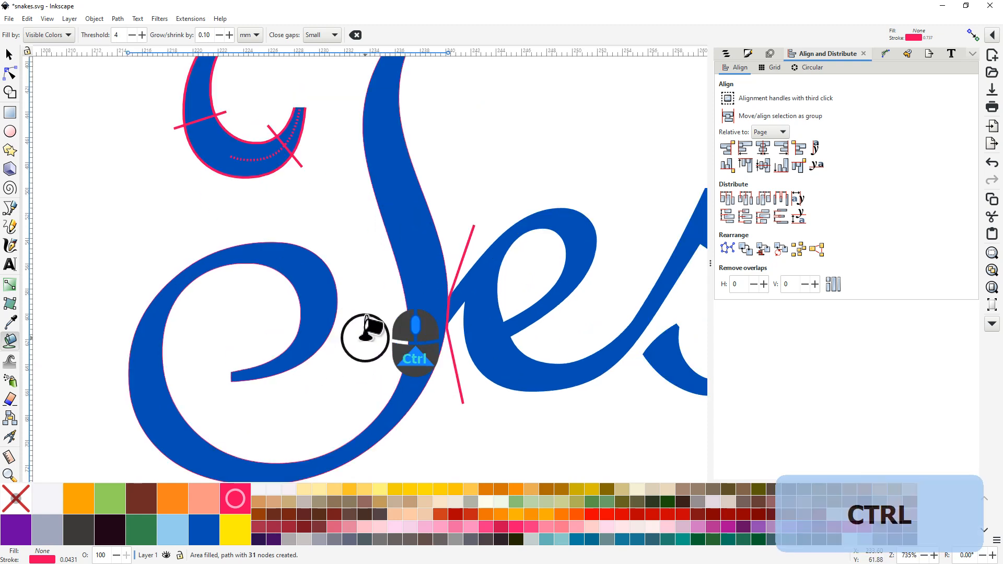
scroll(367, 321, up, 2)
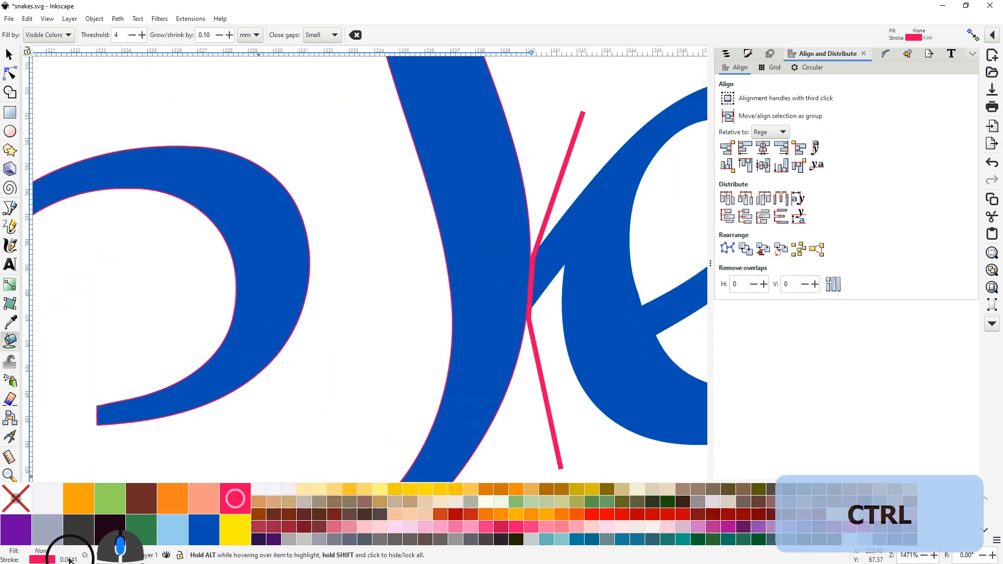
scroll(69, 560, up, 5)
scroll(293, 369, down, 3)
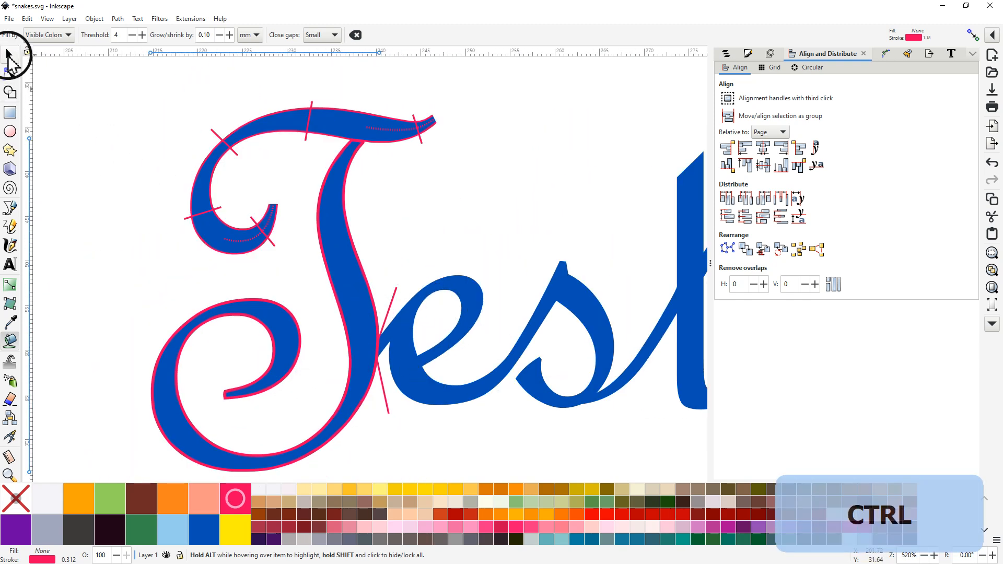
- Delete the angled helper line that separates the T's stem from the letter e
click(8, 54)
click(394, 297)
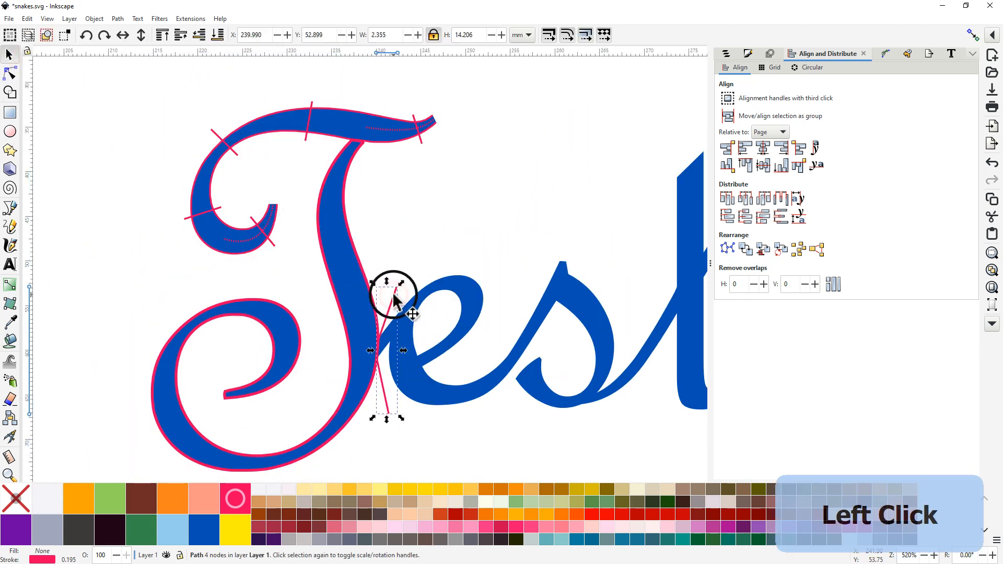
right_click(393, 297)
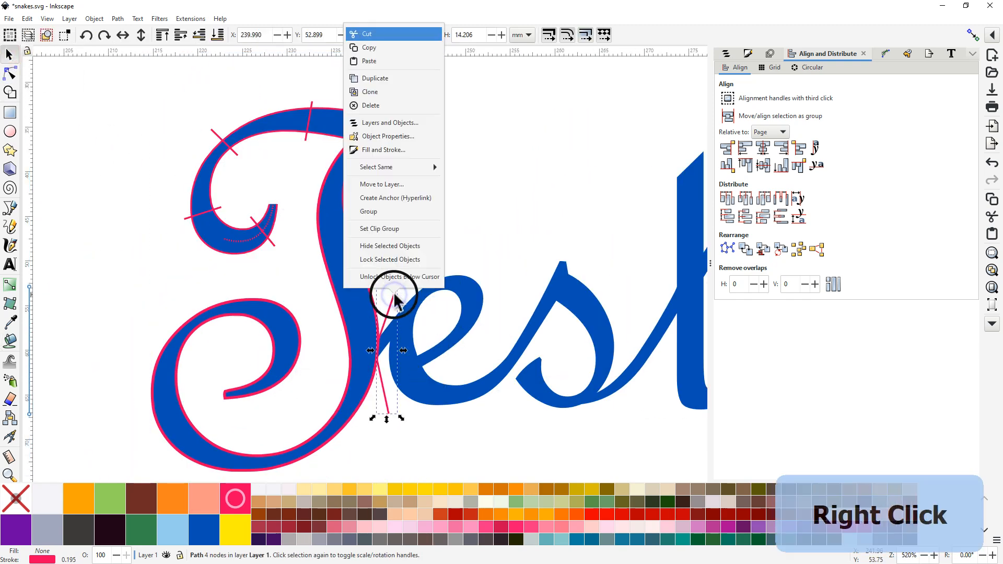
click(378, 107)
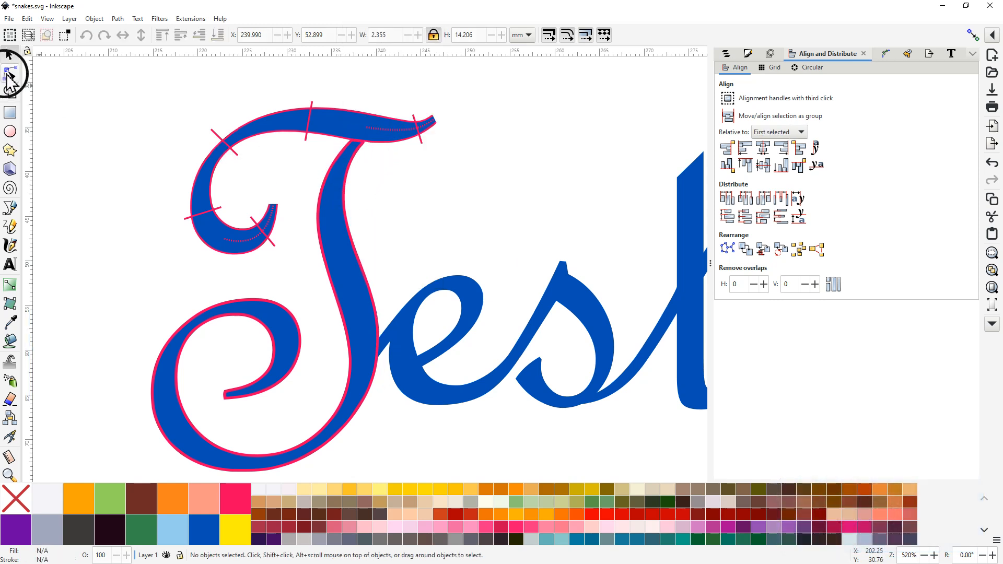
- Delete the extra middle node on the top edge of the T's stem outline
click(9, 73)
click(347, 212)
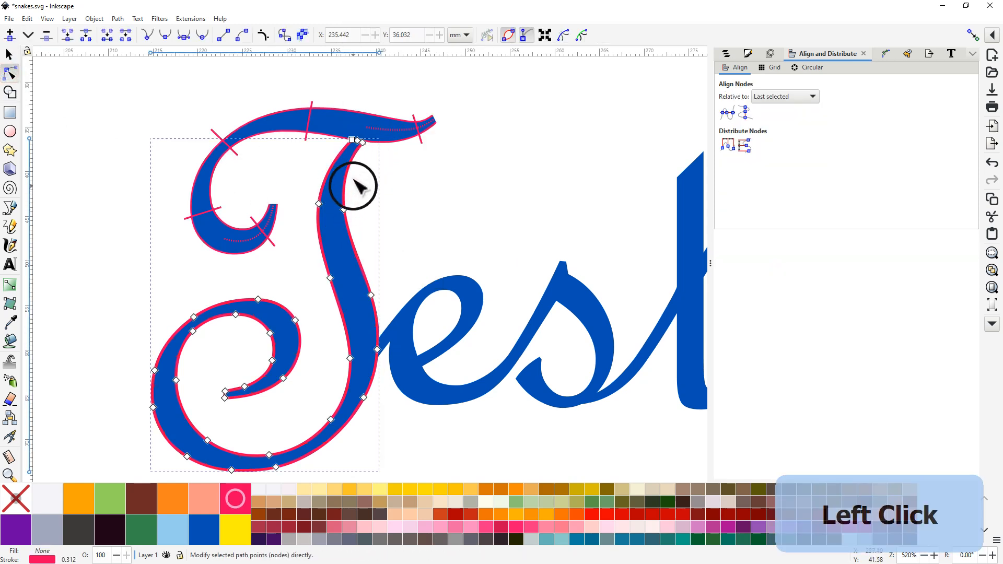
scroll(359, 144, up, 5)
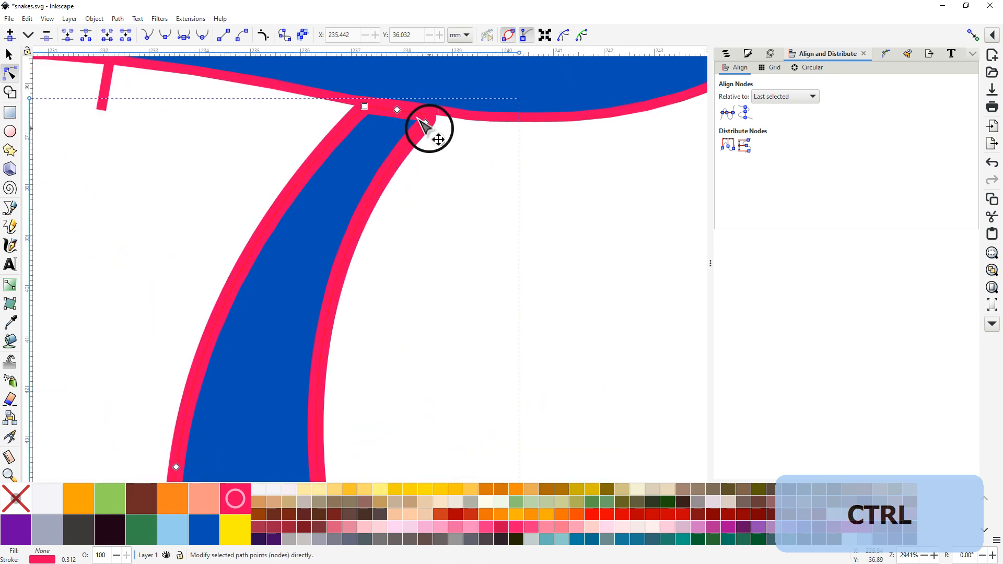
click(398, 110)
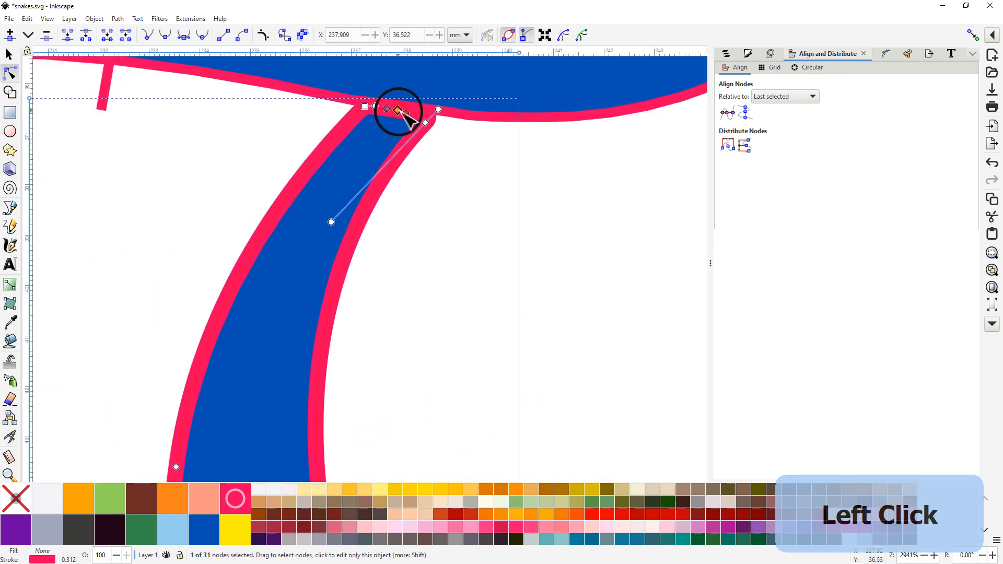
click(46, 34)
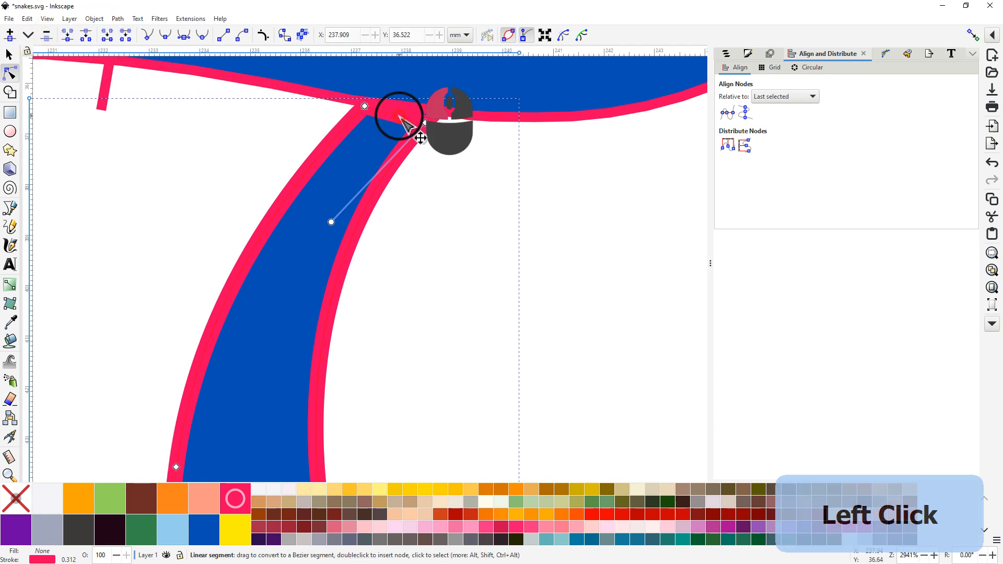
- Open the stem outline at its top edge and shift its two end nodes slightly up into the crossbar
click(410, 120)
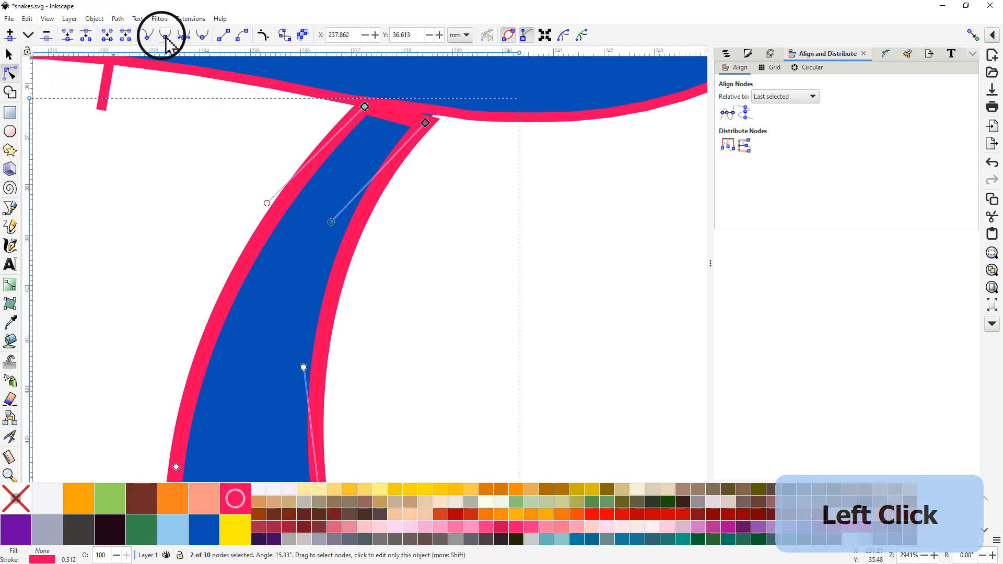
click(427, 124)
drag(428, 123, 440, 109)
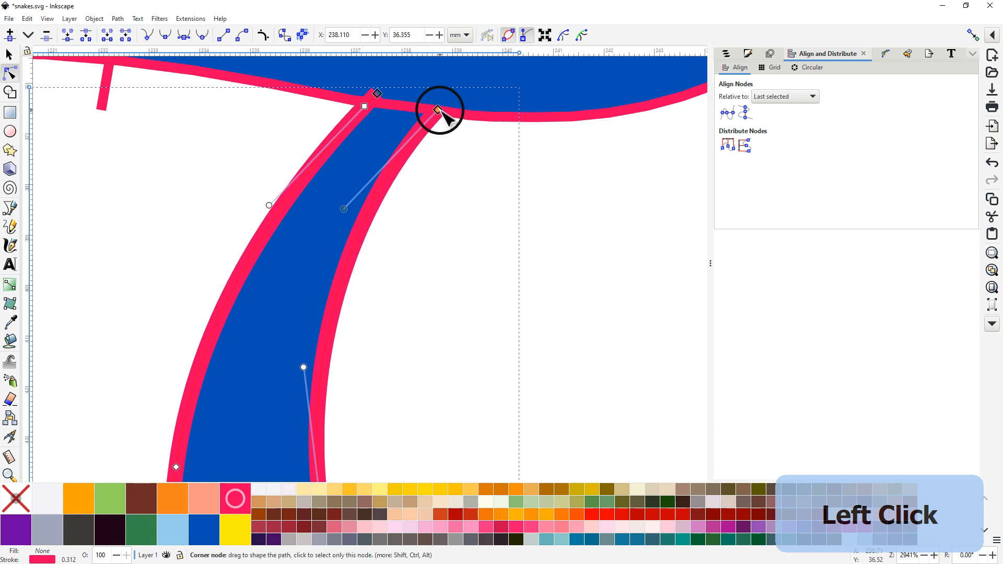
- Delete the short end segment at the inner tip of the T's lower loop, leaving two separate satin rails
scroll(466, 235, down, 5)
scroll(471, 245, down, 4)
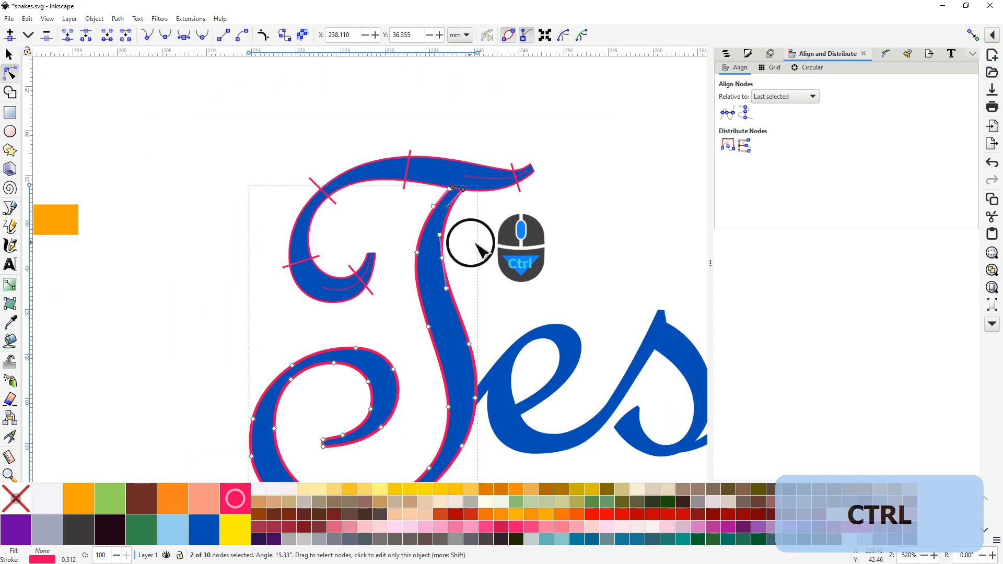
scroll(381, 350, down, 1)
scroll(368, 397, up, 3)
scroll(370, 392, up, 3)
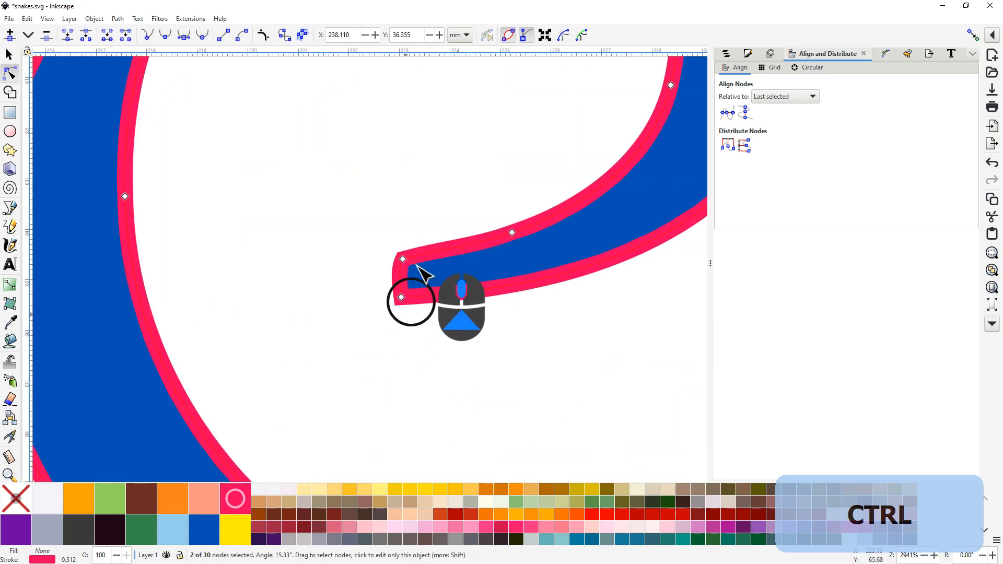
click(407, 281)
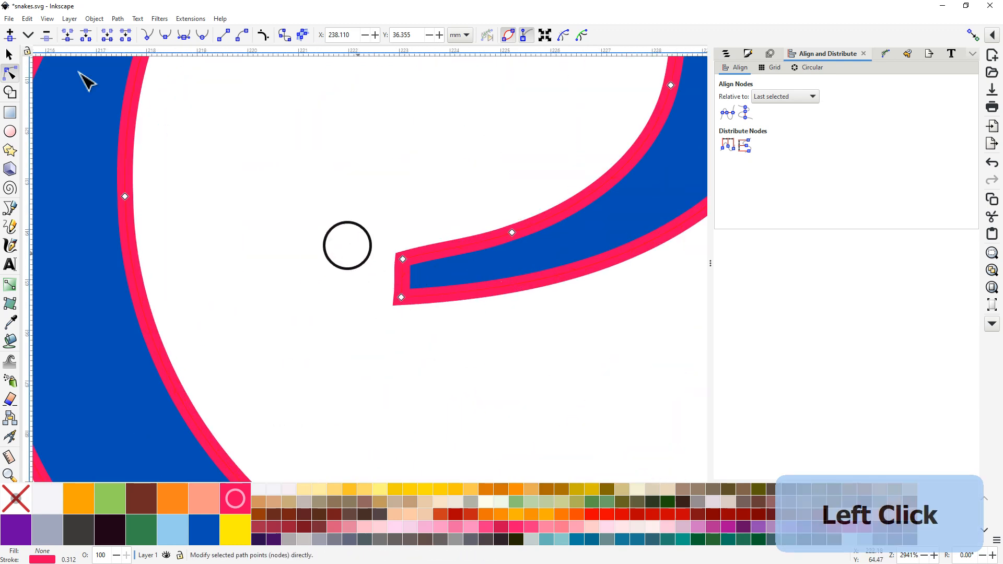
click(406, 280)
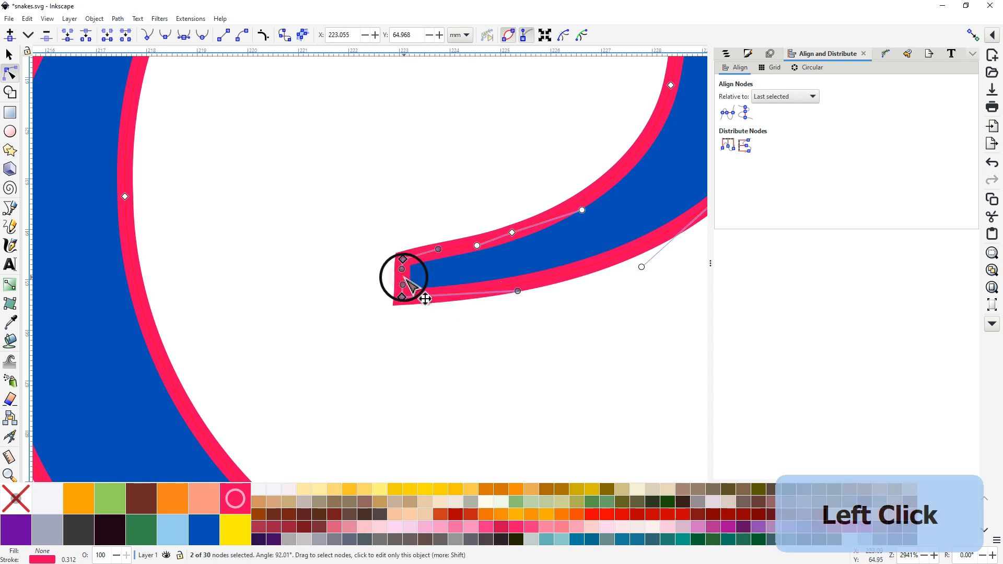
click(124, 35)
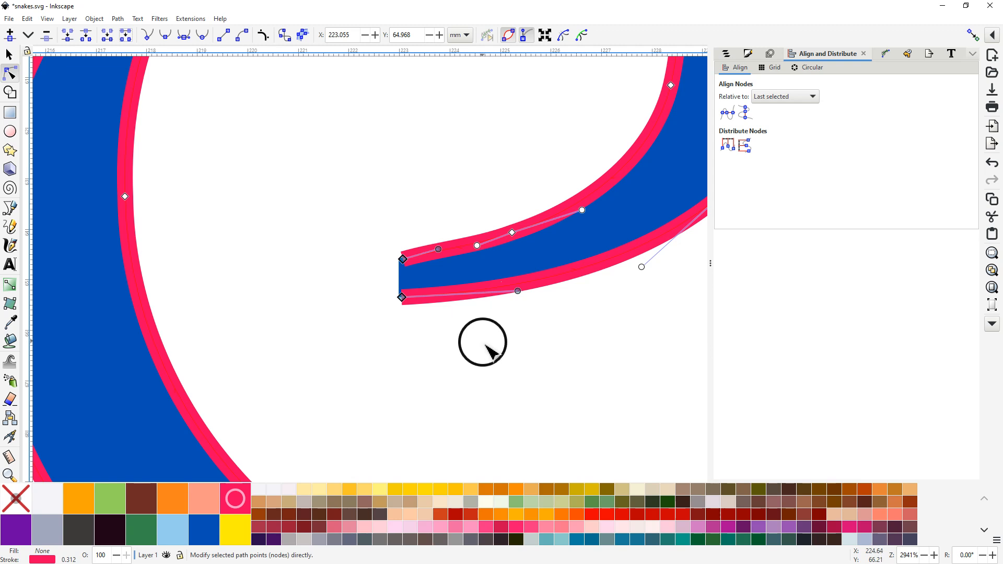
- Reverse the direction of the rail along the outer edge of the T's lower loop
scroll(500, 347, down, 4)
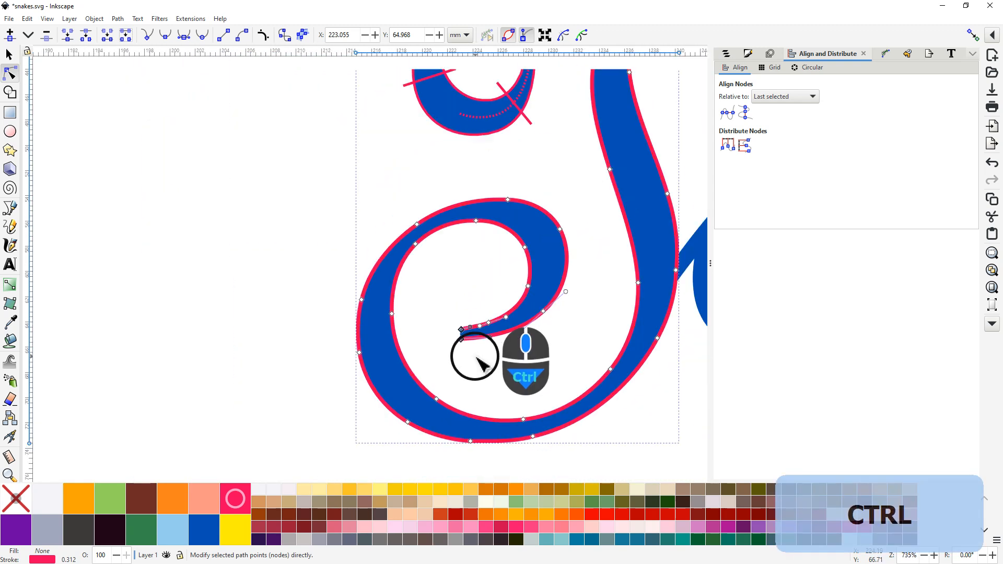
middle_click(542, 310)
drag(542, 309, 348, 377)
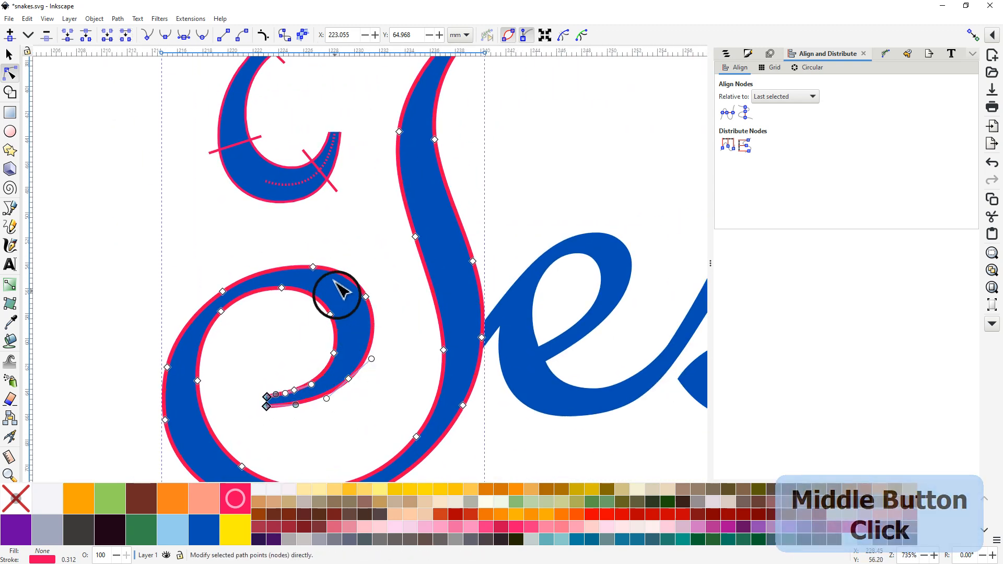
click(249, 278)
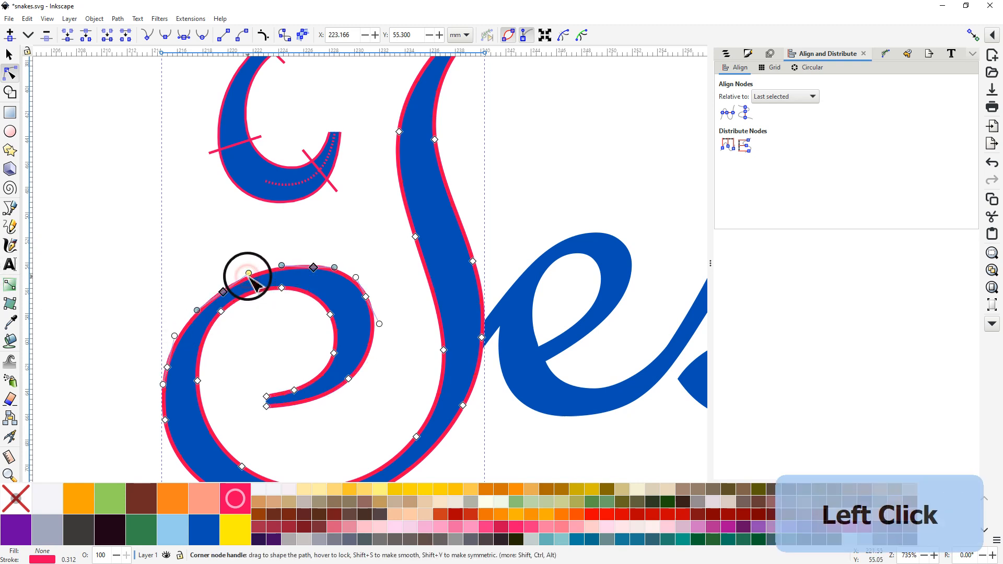
click(119, 20)
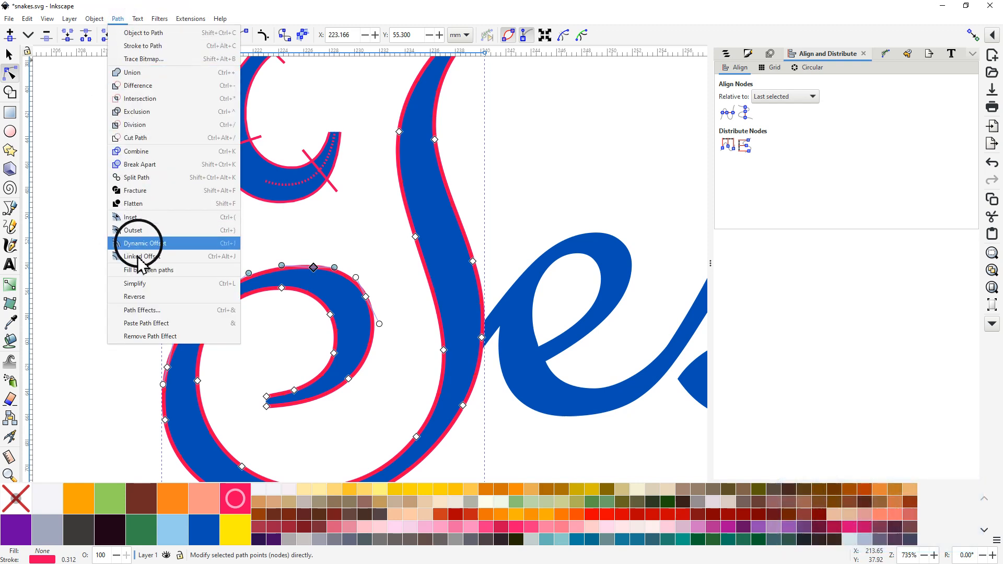
click(138, 297)
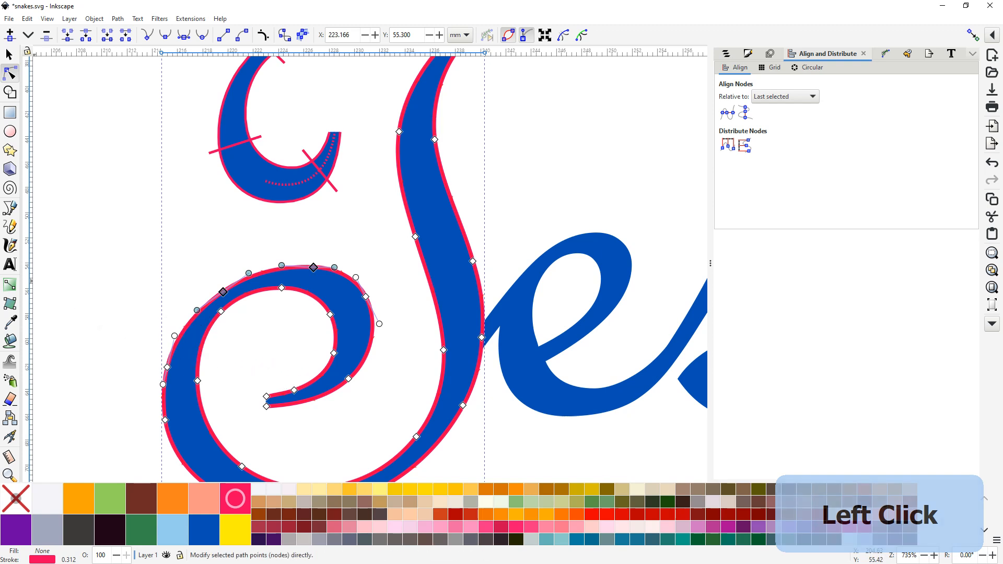
- Append four freehand rungs to the satin path: across the inner curl, both lower bends of the loop and the upper stem
shift+click(11, 230)
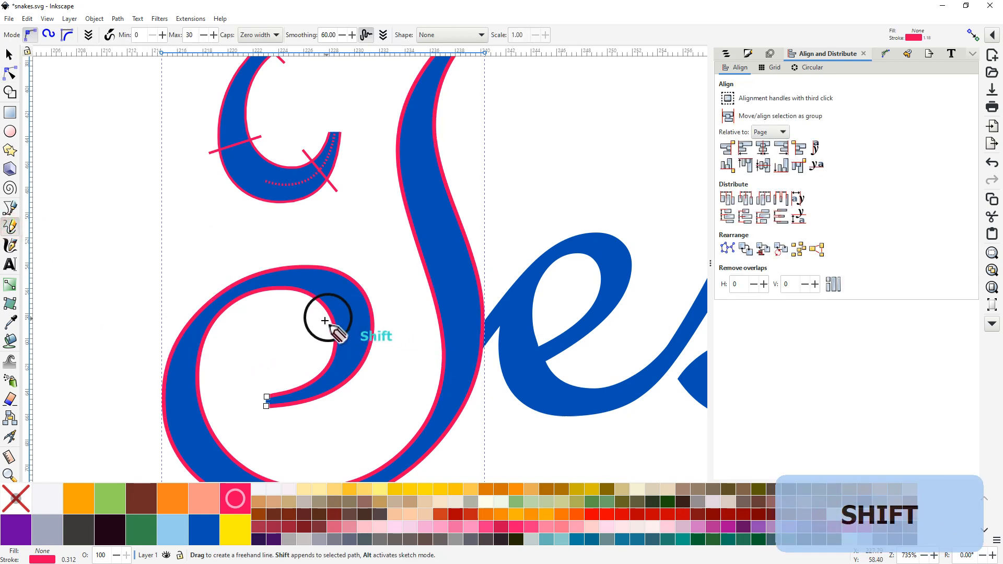
drag(317, 322, 390, 296)
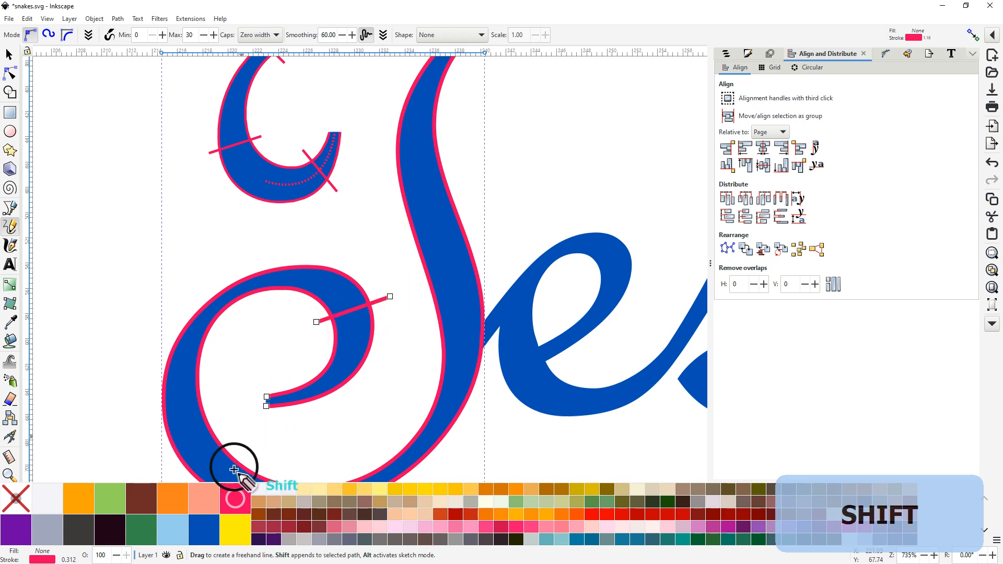
drag(238, 435, 181, 470)
shift+click(174, 474)
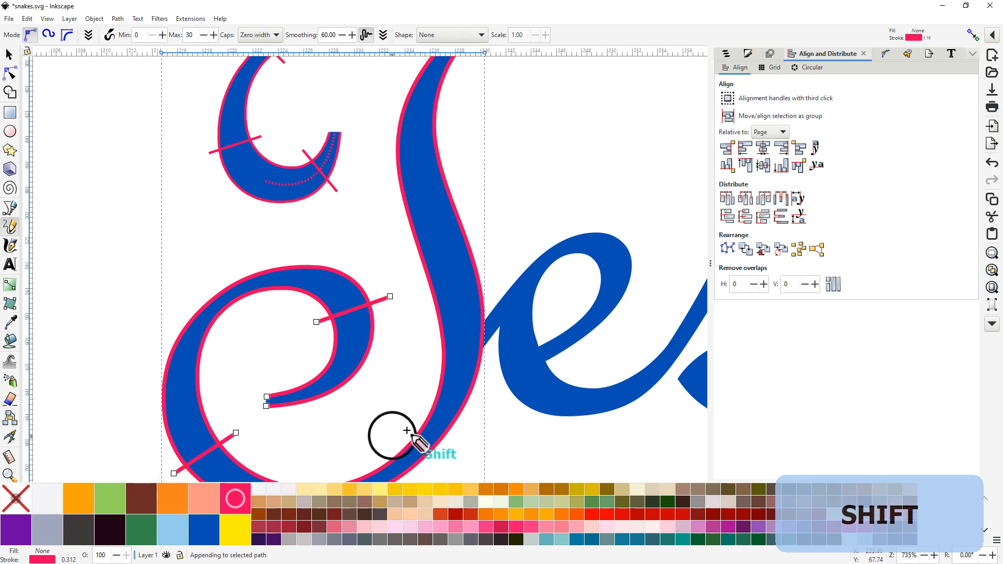
shift+click(458, 441)
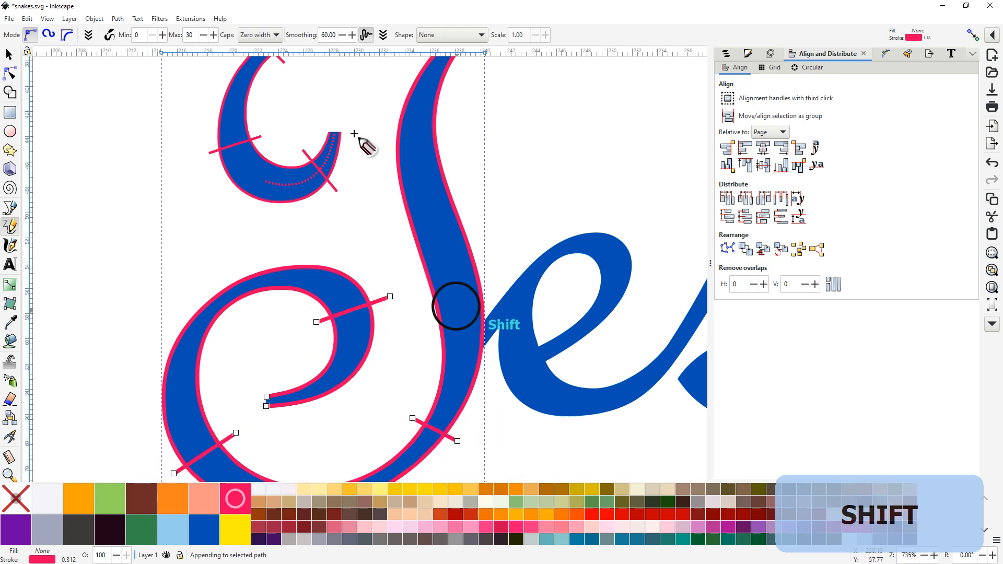
shift+click(457, 139)
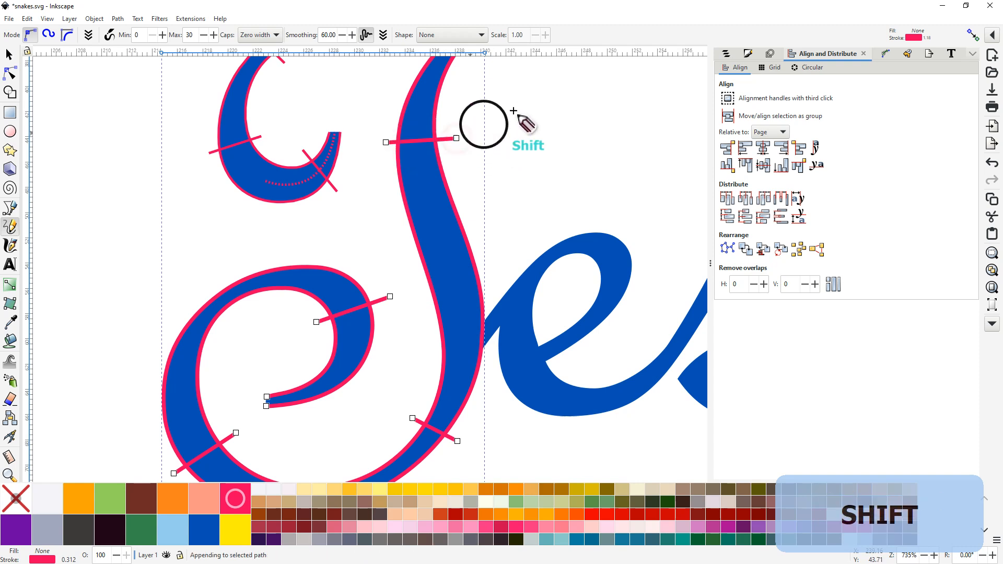
- Enable Custom satin column for the stem and loop path in the Ink/Stitch Params and apply it
click(182, 20)
mouse_move(215, 162)
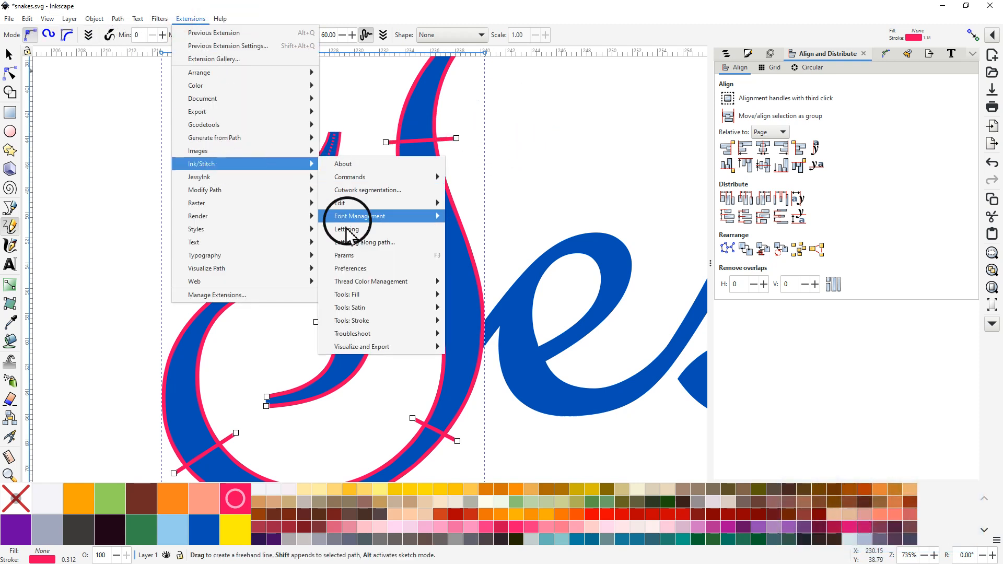
click(345, 256)
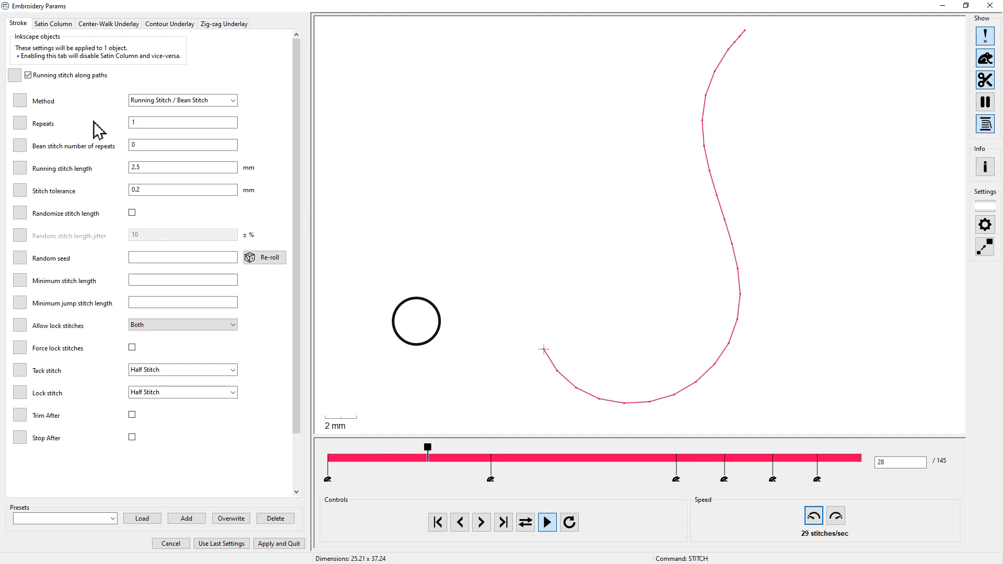
click(50, 23)
click(29, 84)
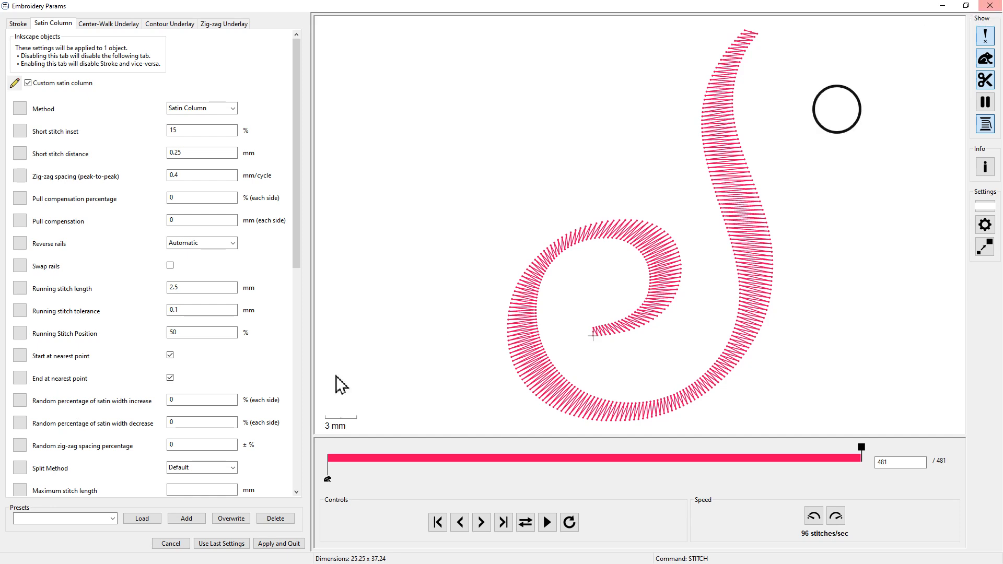
click(277, 546)
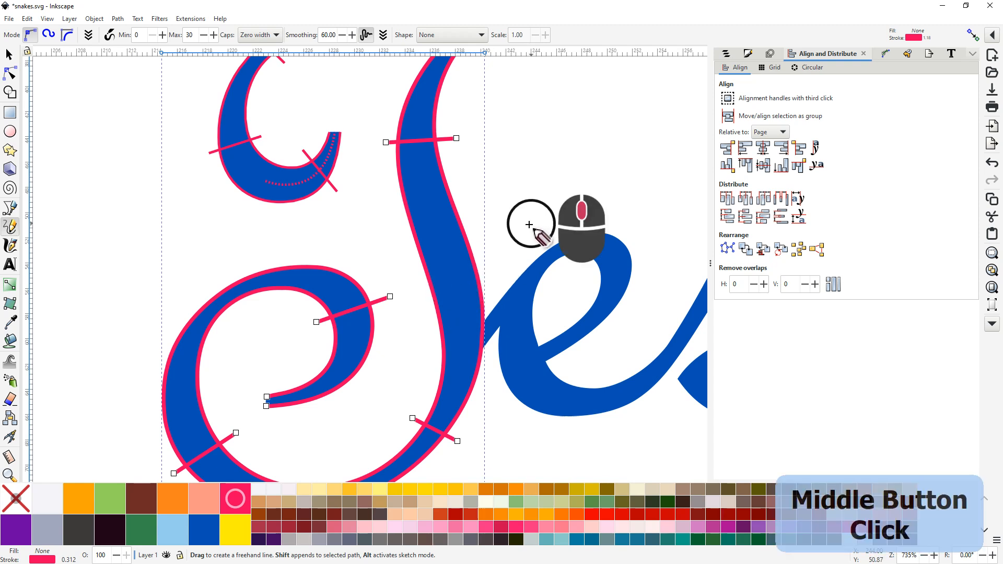
- Examine where the letter e joins the T's stem and how the e's strokes meet
drag(531, 226, 319, 167)
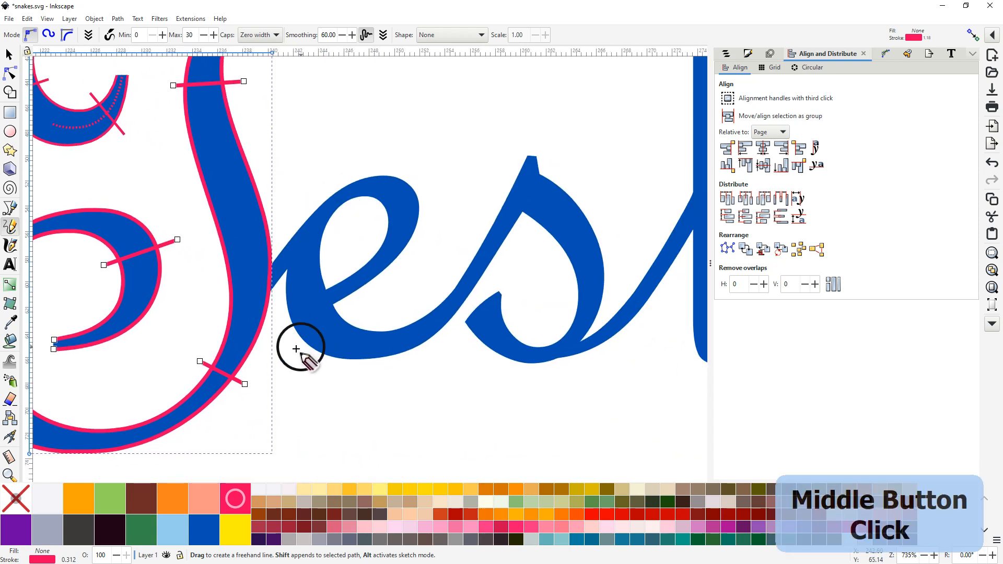
ctrl+scroll(289, 364, up, 1)
ctrl+scroll(288, 365, up, 1)
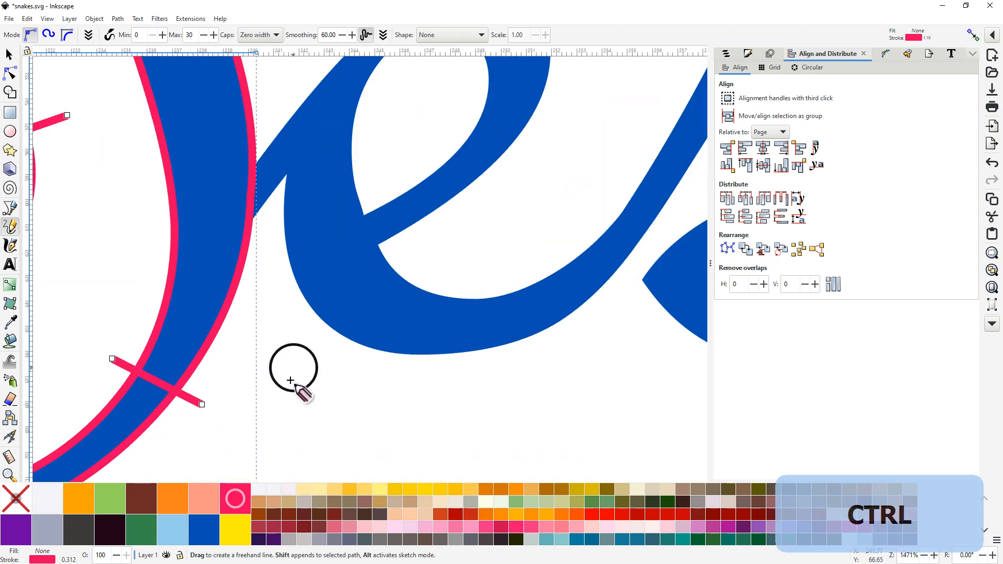
ctrl+scroll(298, 389, down, 3)
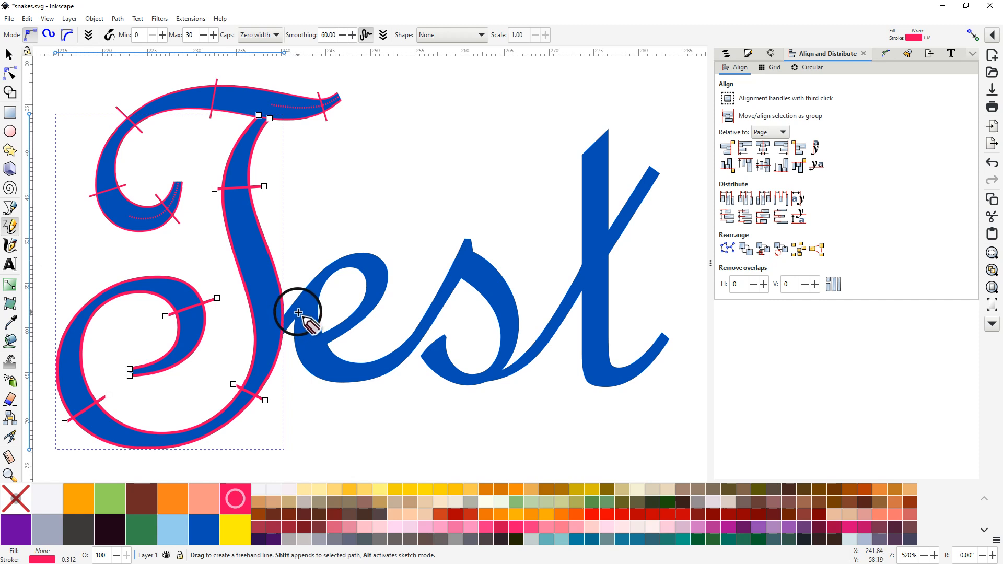
scroll(298, 313, up, 3)
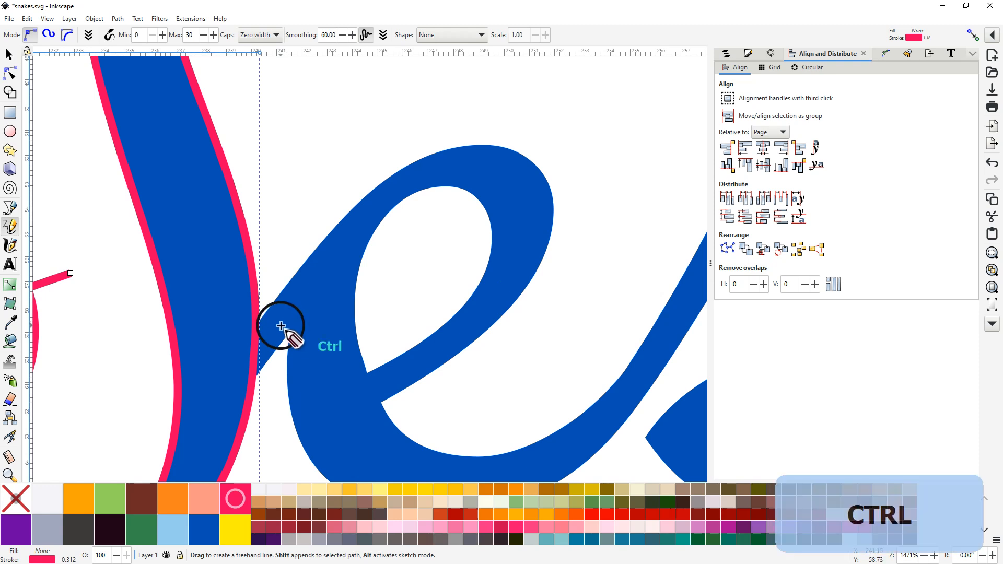
scroll(282, 326, down, 3)
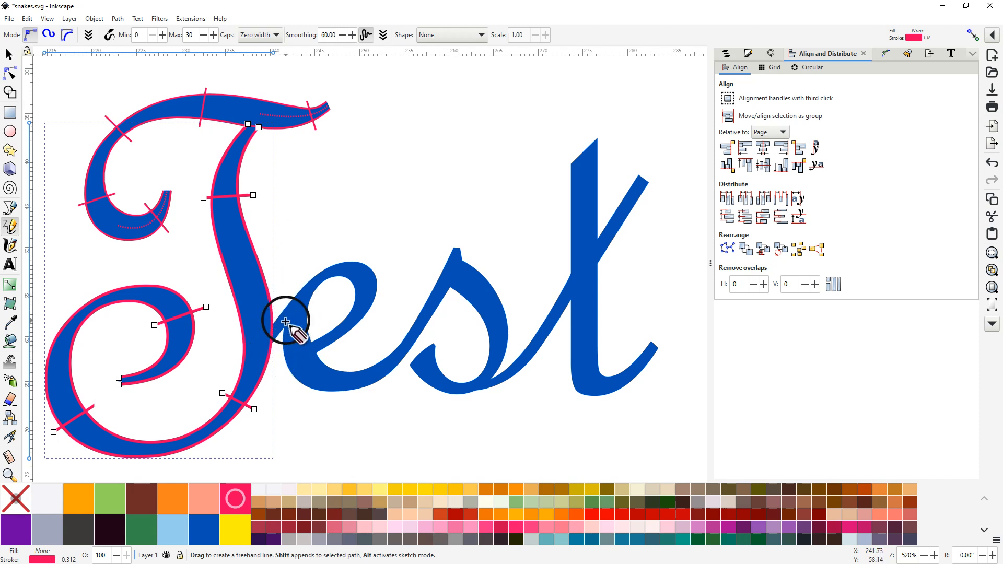
ctrl+scroll(286, 321, up, 2)
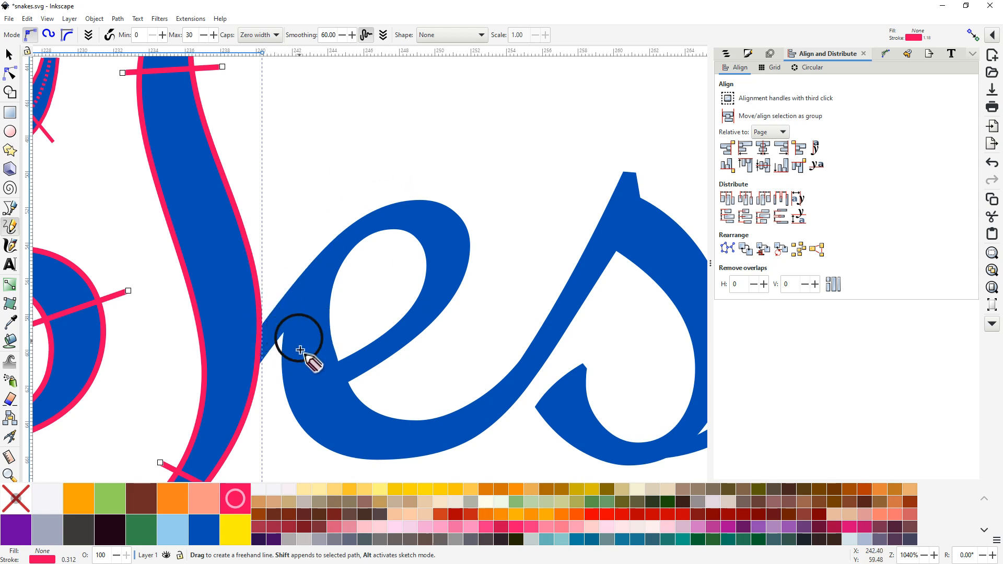
ctrl+scroll(312, 368, down, 2)
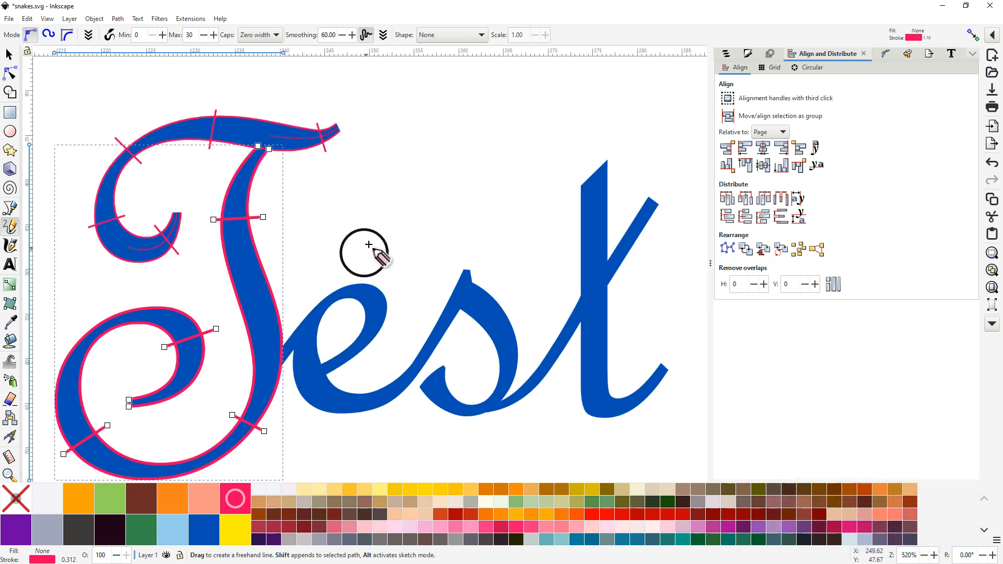
- Draw two straight two-node rails with the Pen tool along both edges of the e's entry stroke, starting inside the T's stem
ctrl+scroll(307, 339, up, 5)
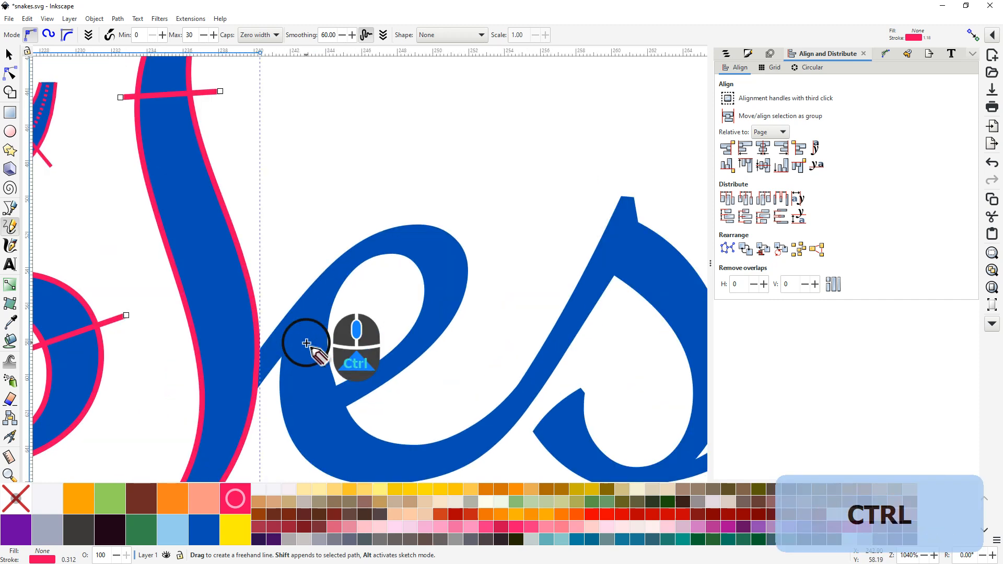
drag(284, 327, 341, 207)
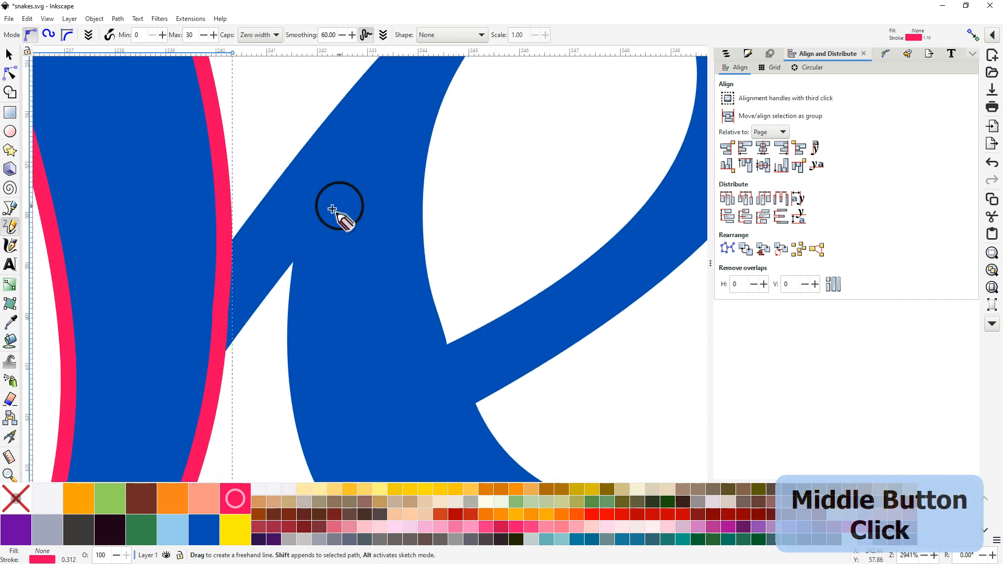
click(9, 207)
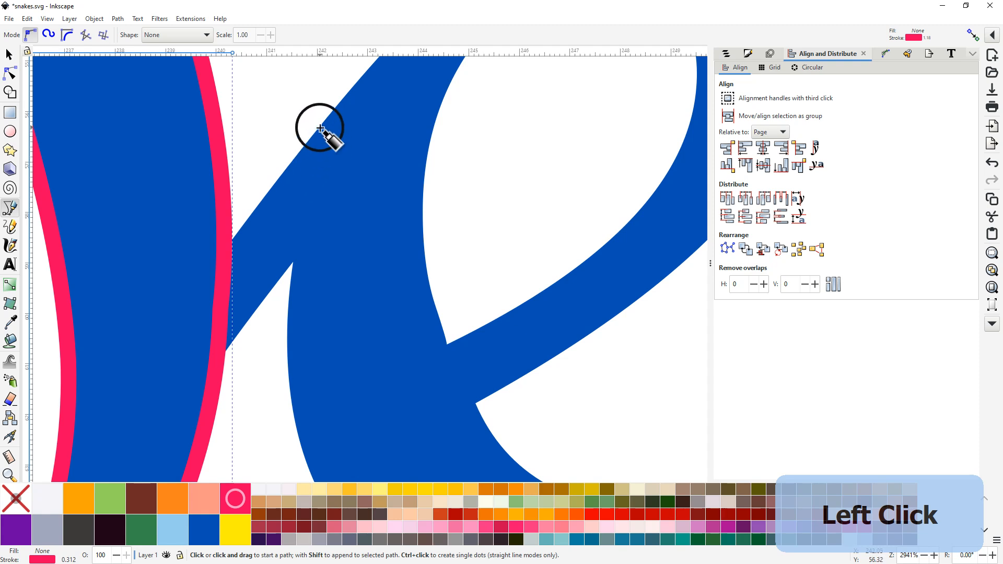
click(205, 267)
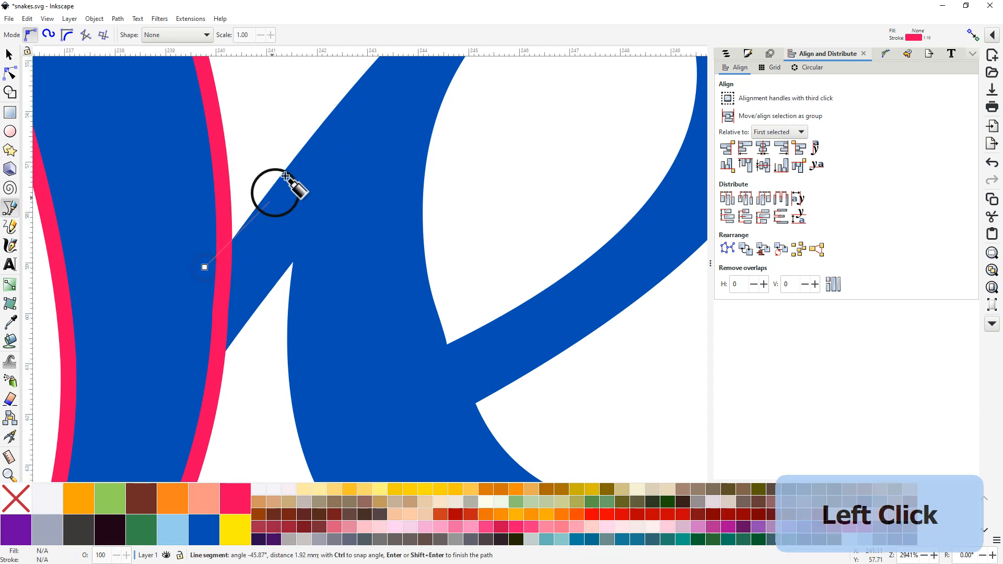
click(314, 134)
right_click(313, 134)
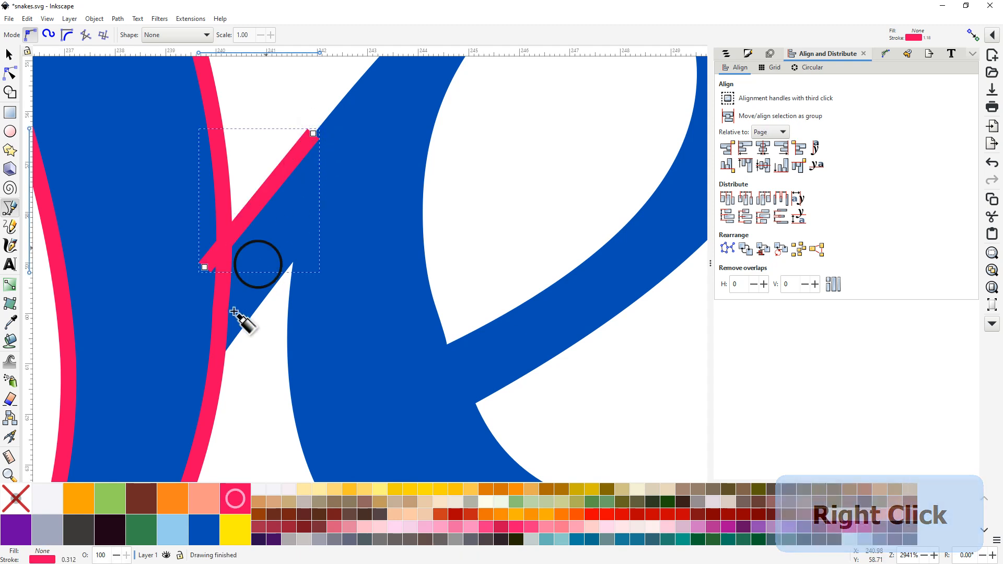
click(199, 378)
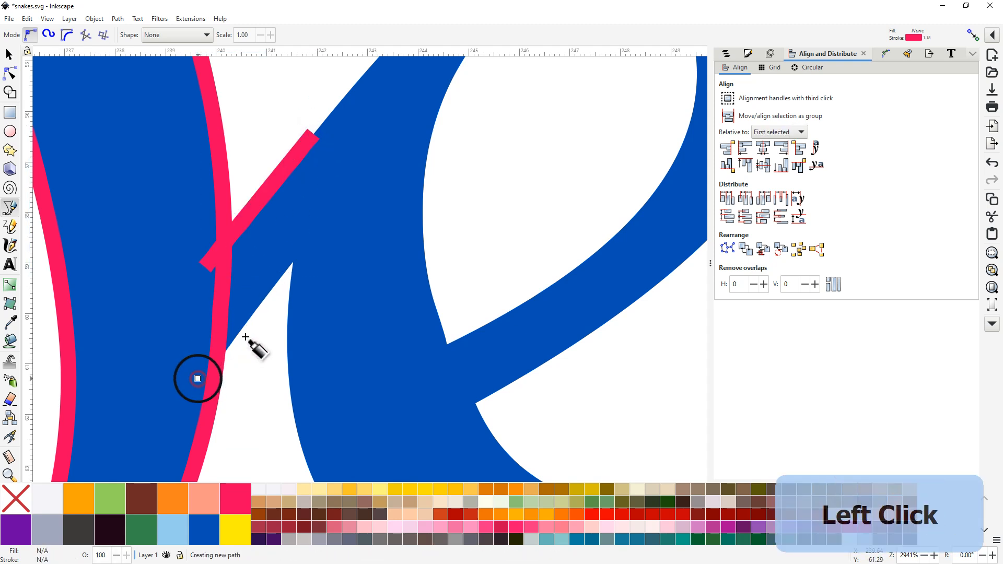
click(324, 225)
right_click(324, 225)
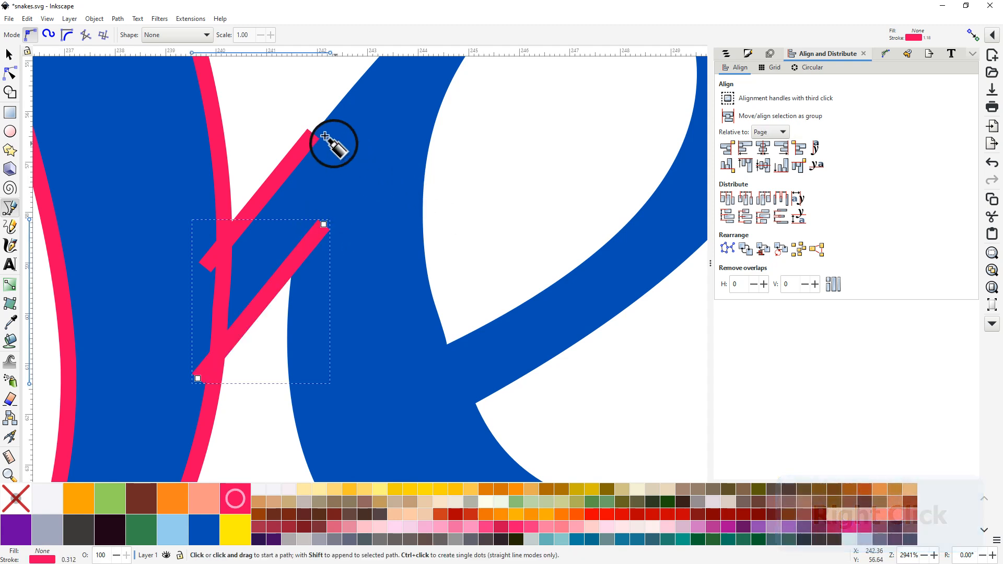
- Select both new rails on the e's entry stroke and combine them into one path
click(9, 54)
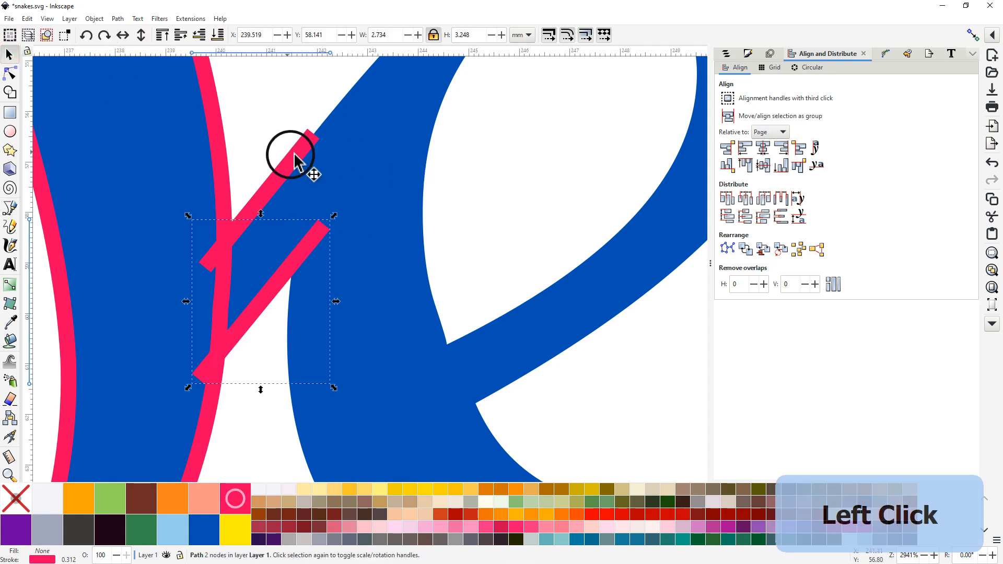
shift+click(299, 159)
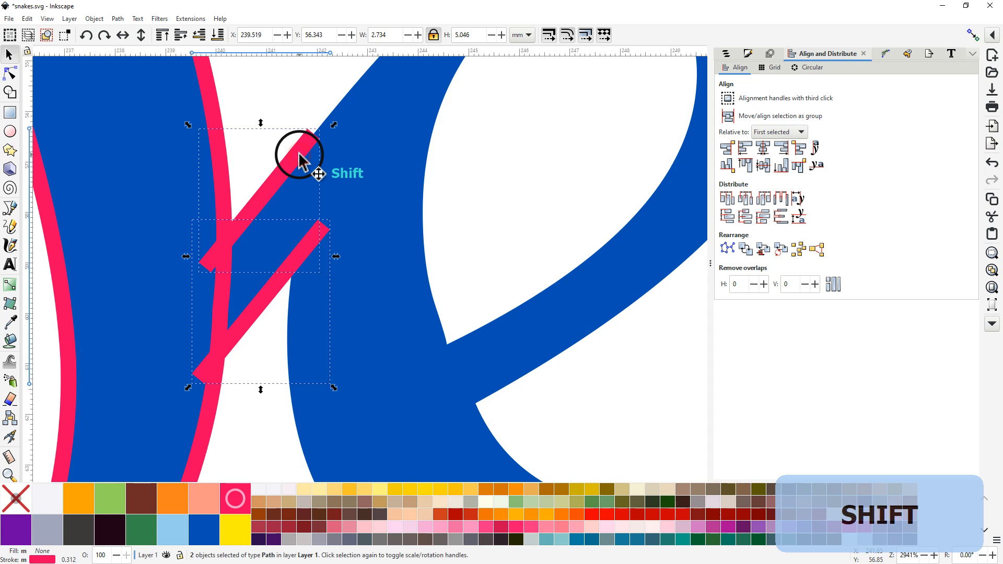
click(117, 19)
click(135, 151)
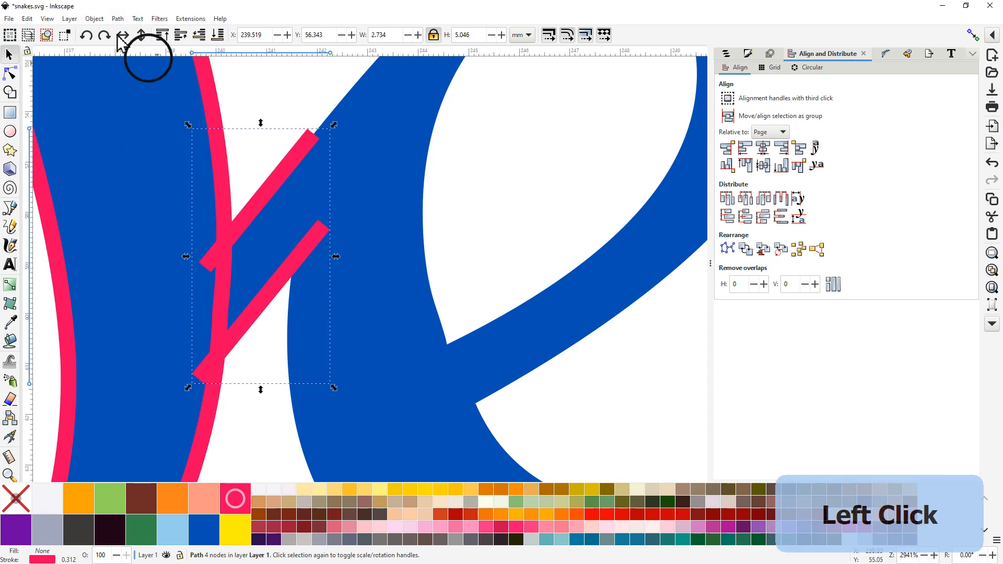
- Enable Custom satin column for the combined entry-stroke path in the Ink/Stitch Params and apply it
click(192, 19)
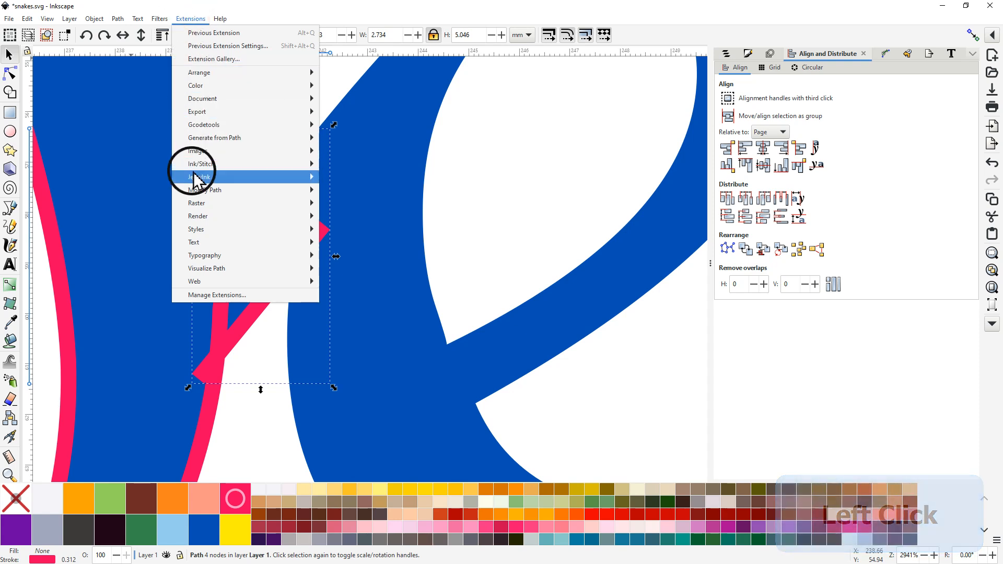
mouse_move(199, 166)
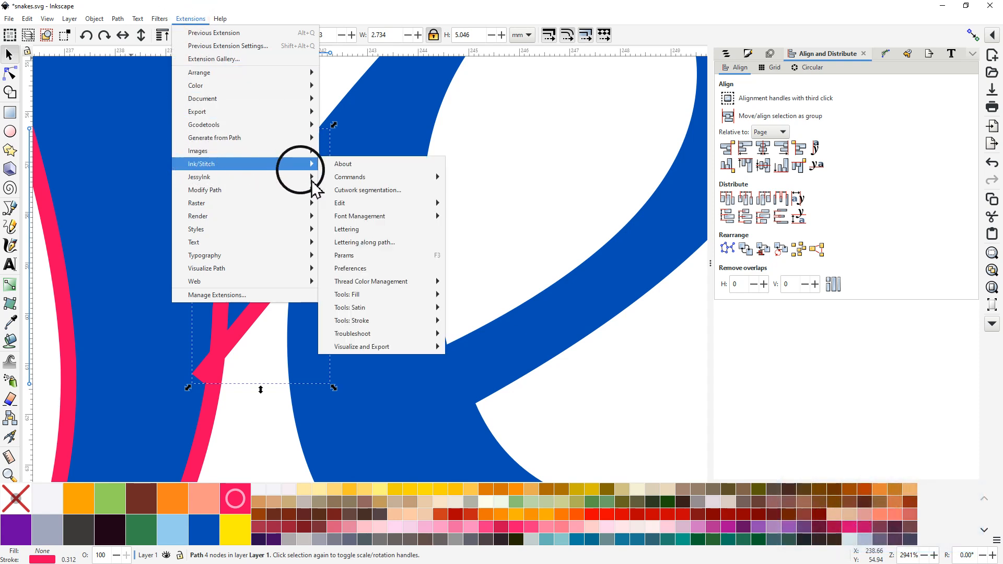
click(344, 256)
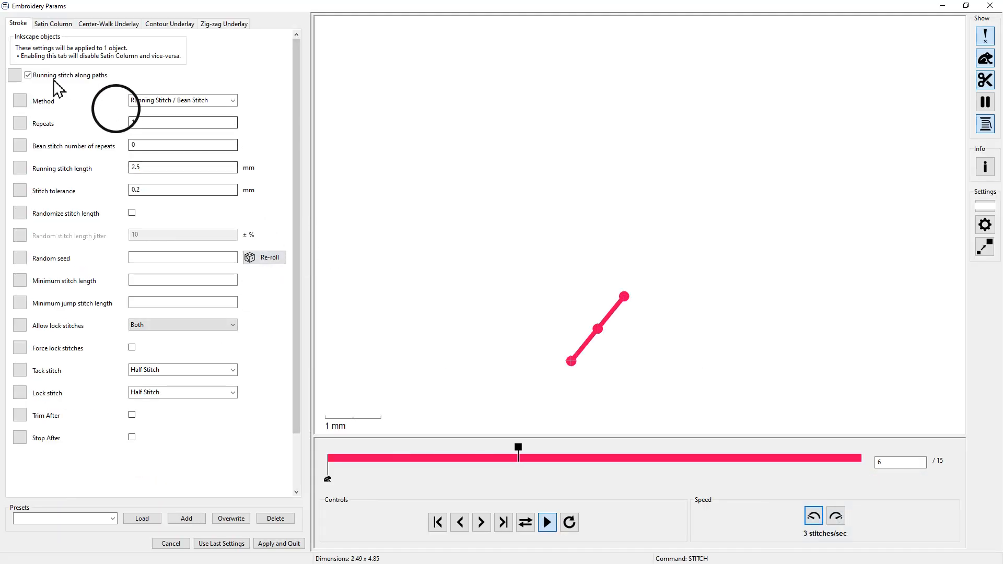
click(52, 24)
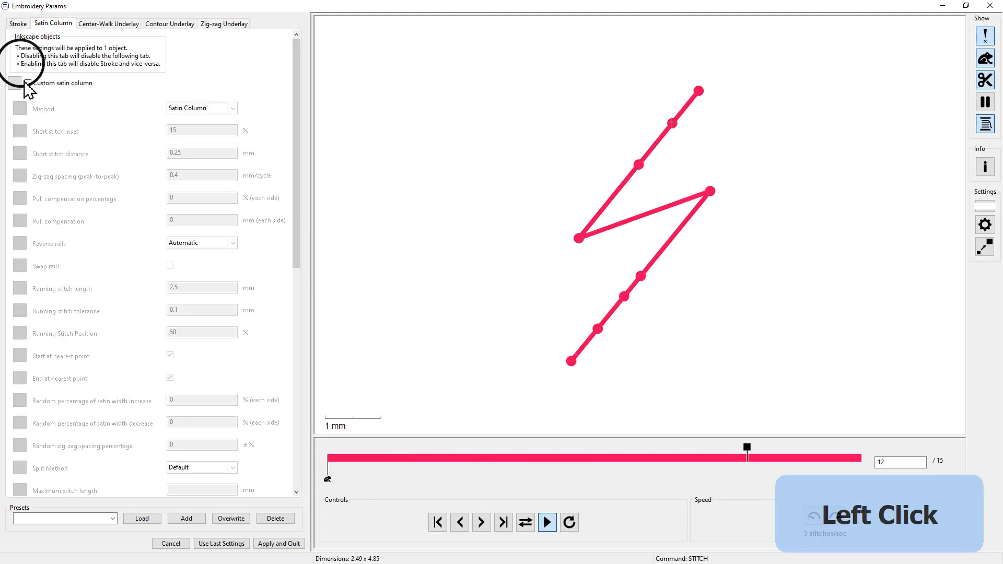
click(27, 83)
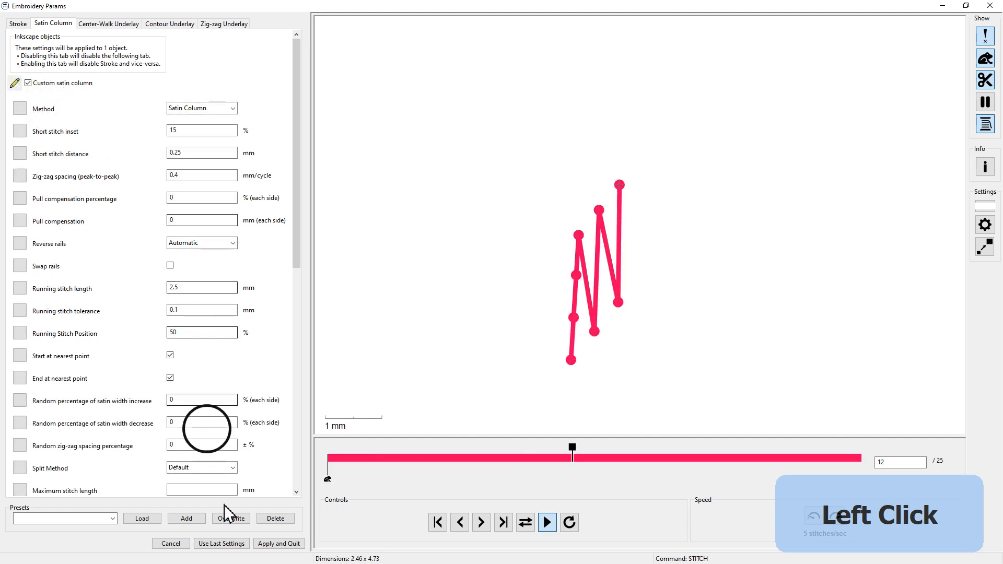
click(281, 545)
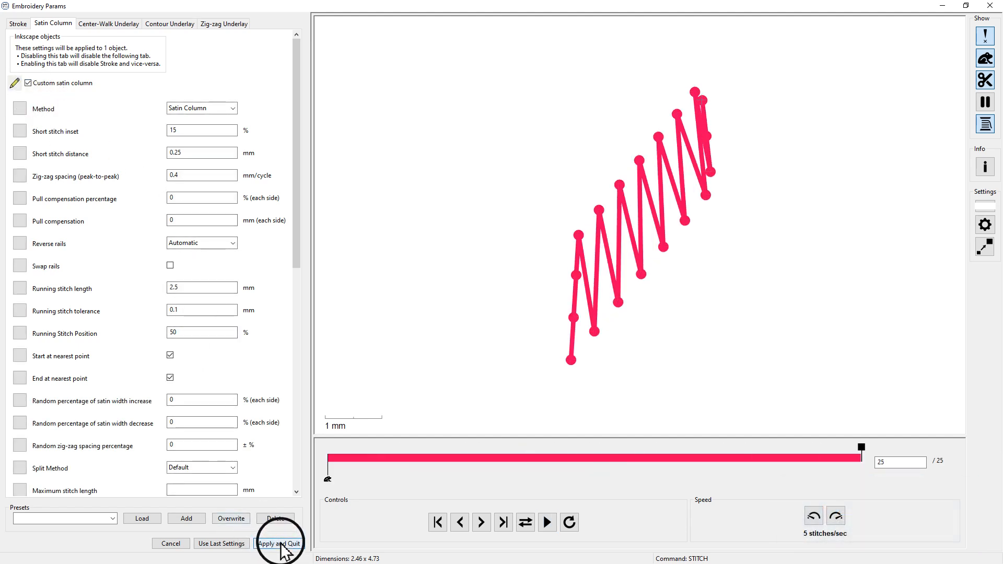
click(281, 545)
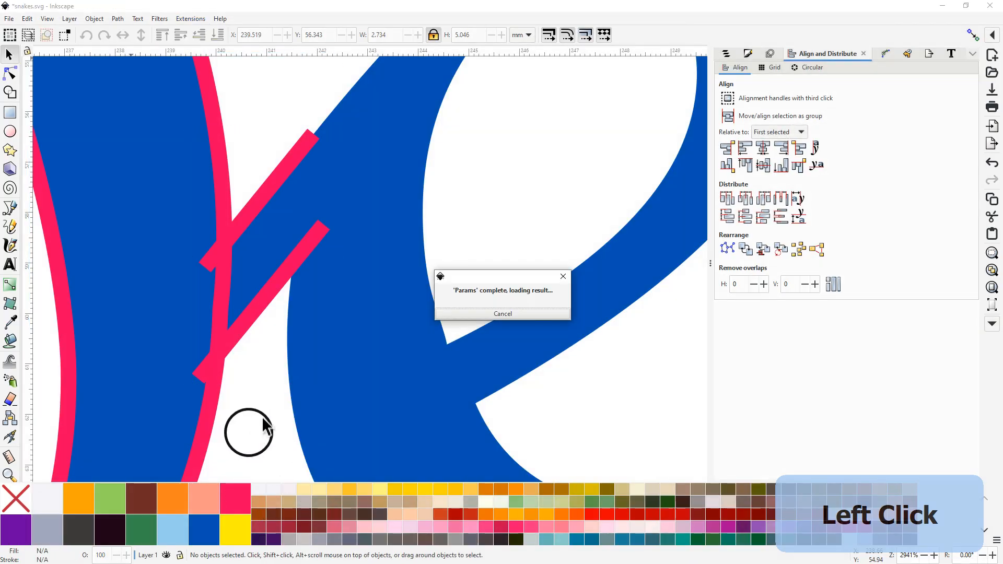
- Insert a node near the lower end of the upper rail and bend that end downward inside the T's stem
click(283, 293)
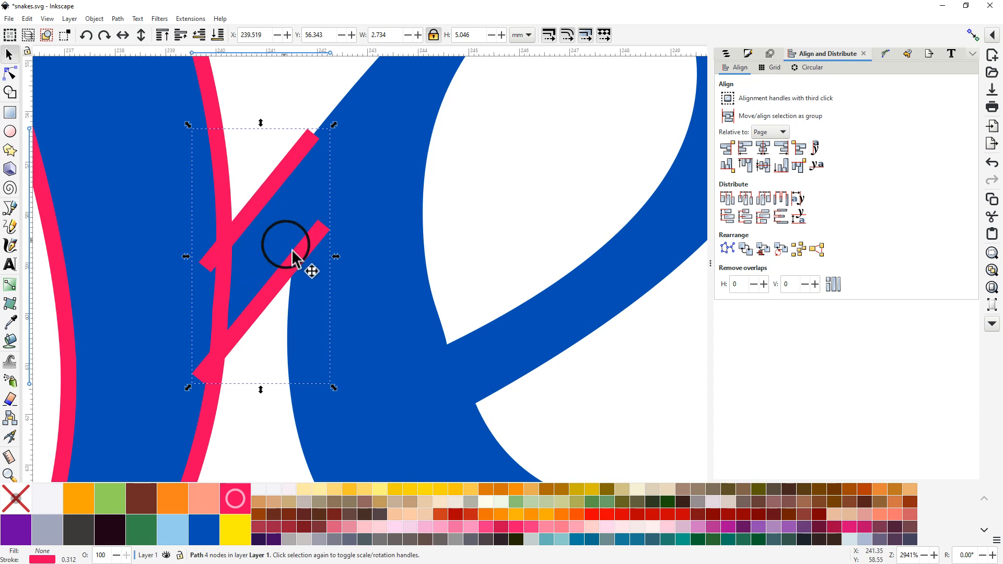
click(257, 209)
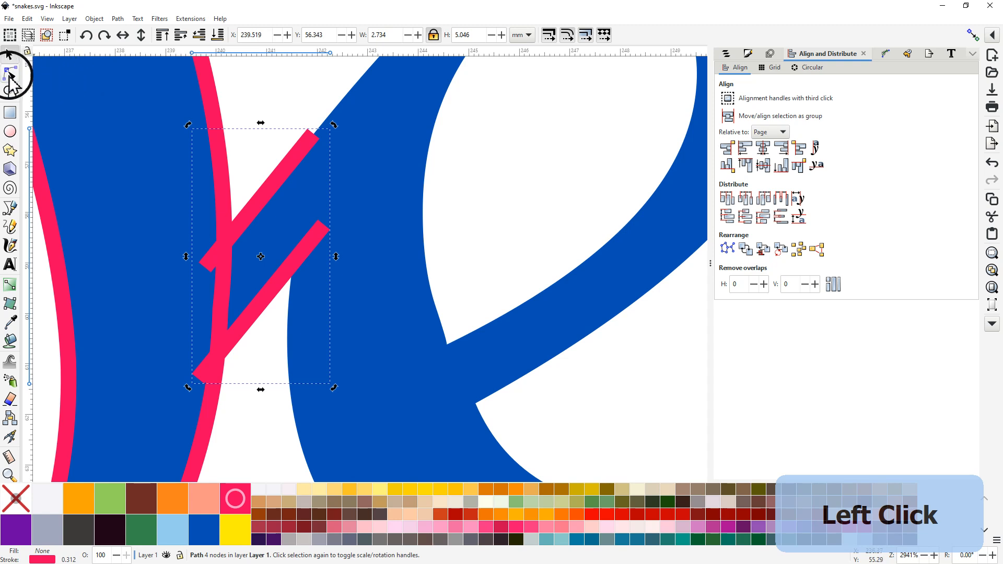
click(9, 75)
click(264, 196)
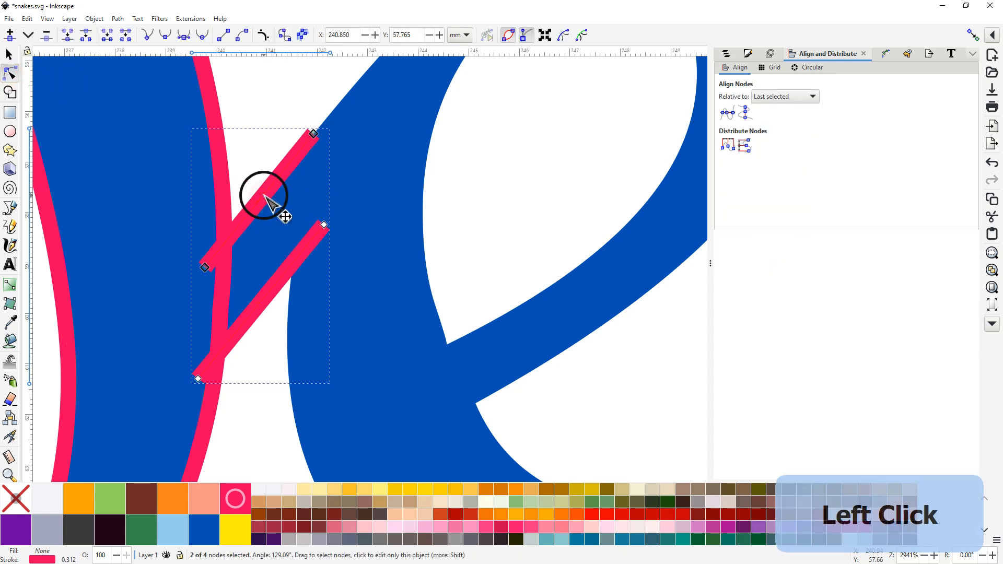
double_click(264, 196)
drag(264, 196, 183, 341)
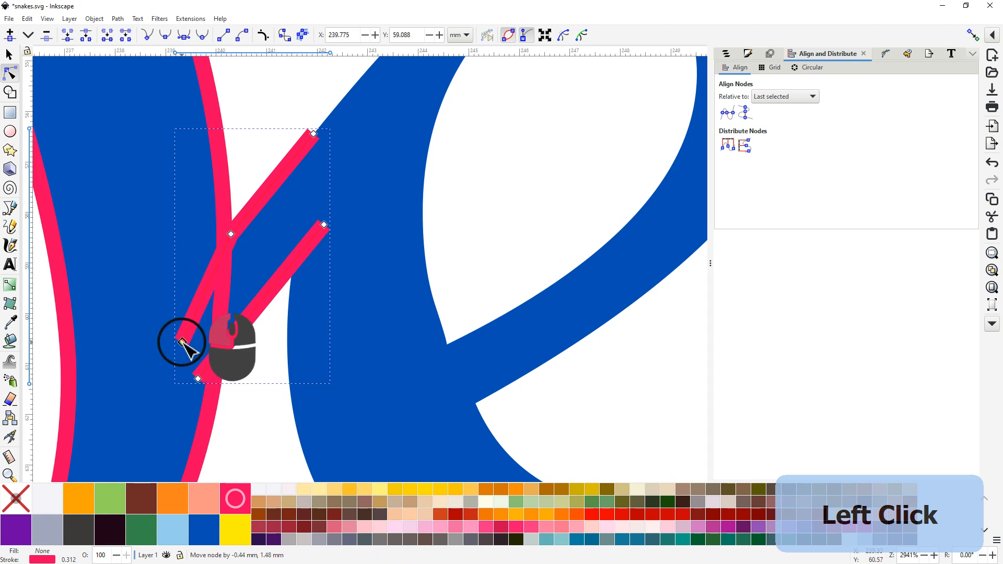
drag(232, 234, 196, 277)
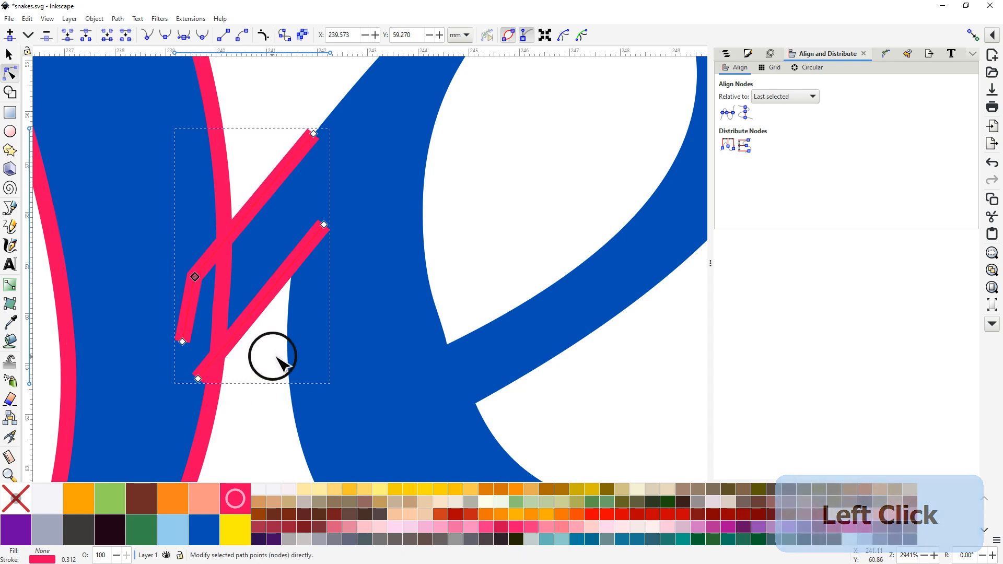
- Insert a node near the upper end of the lower rail and bend that end upward inside the e
double_click(307, 248)
drag(326, 223, 334, 156)
drag(305, 247, 326, 227)
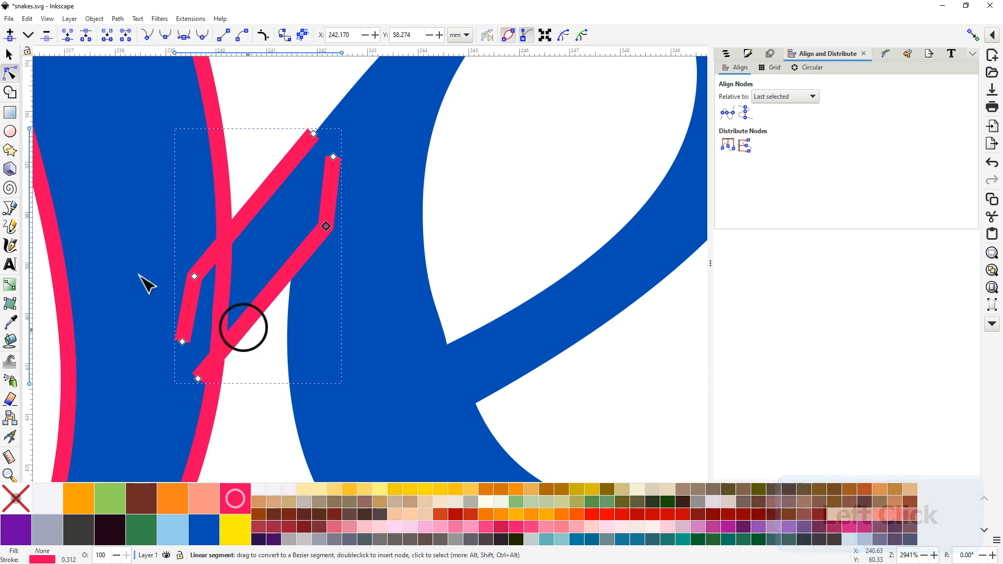
- Append two freehand rungs to the entry-stroke satin path, one across each end of its rails
click(15, 230)
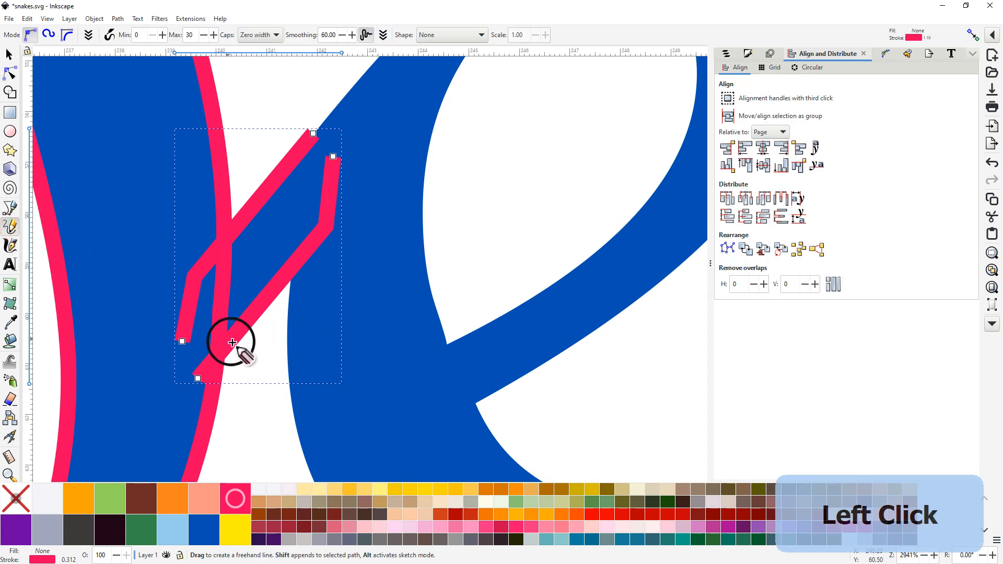
key(shift)
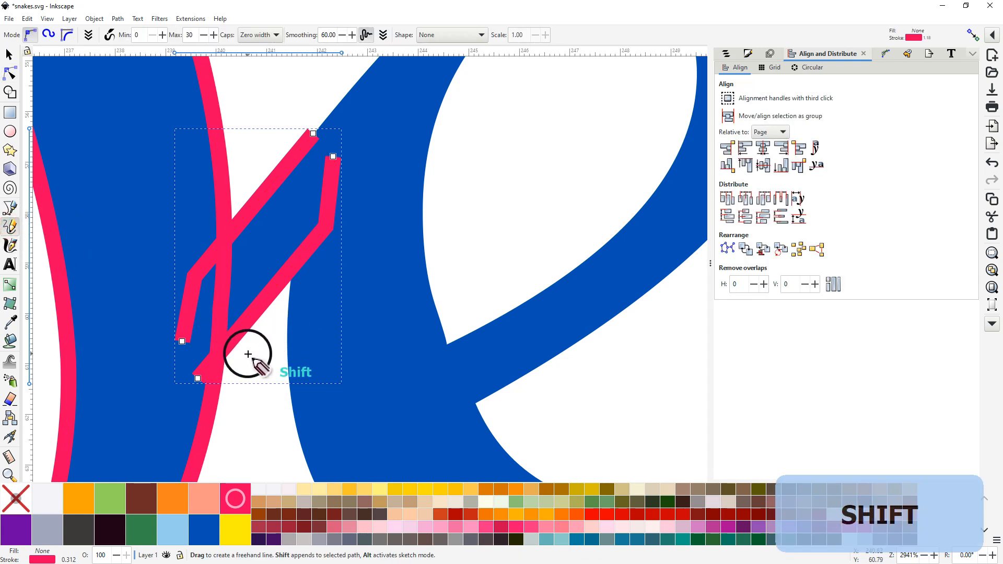
drag(241, 353, 171, 281)
drag(335, 255, 256, 173)
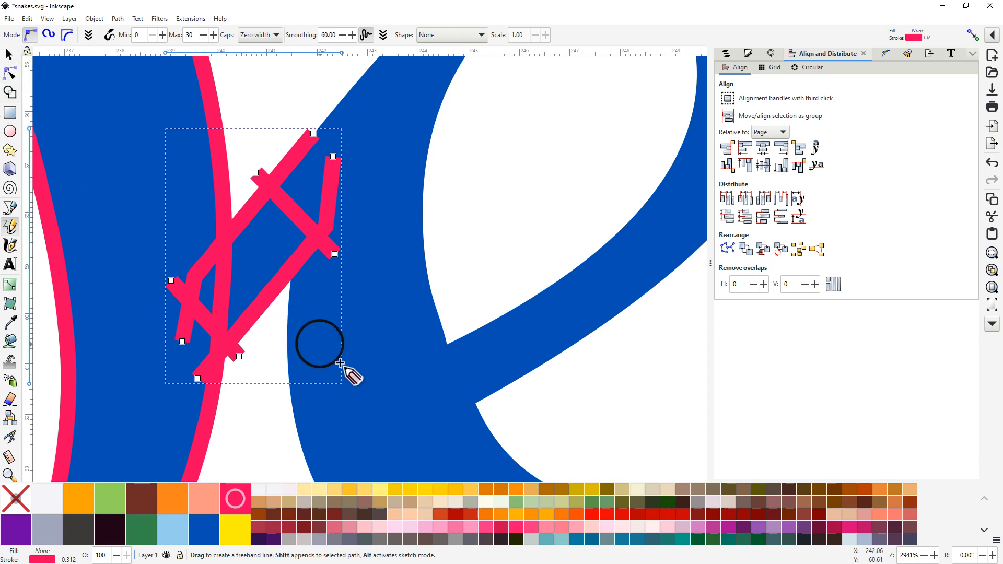
- Bring the upper ends of both rails together inside the e, adding a node on the upper rail, and curve them into a rounded tip
drag(446, 234, 472, 408)
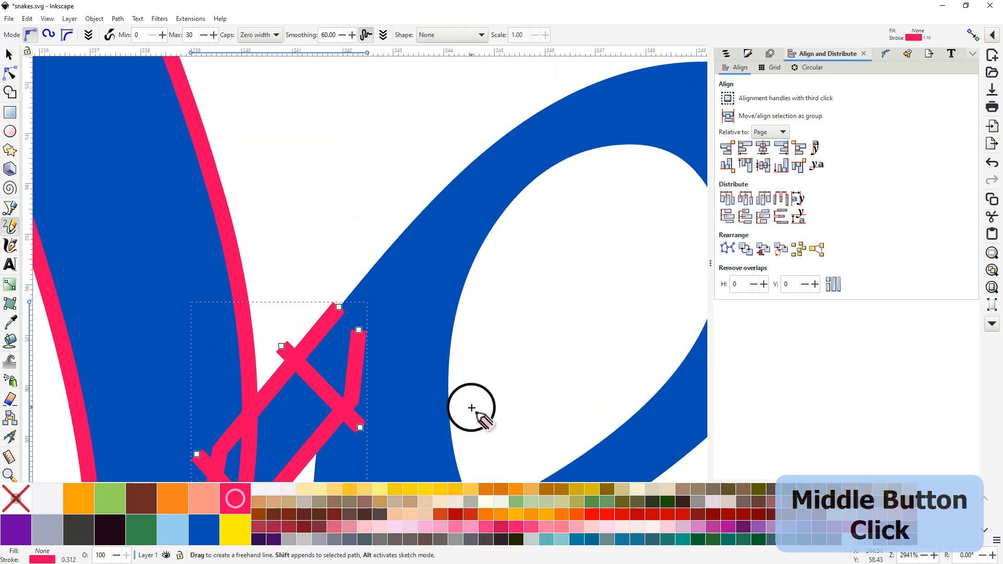
click(10, 73)
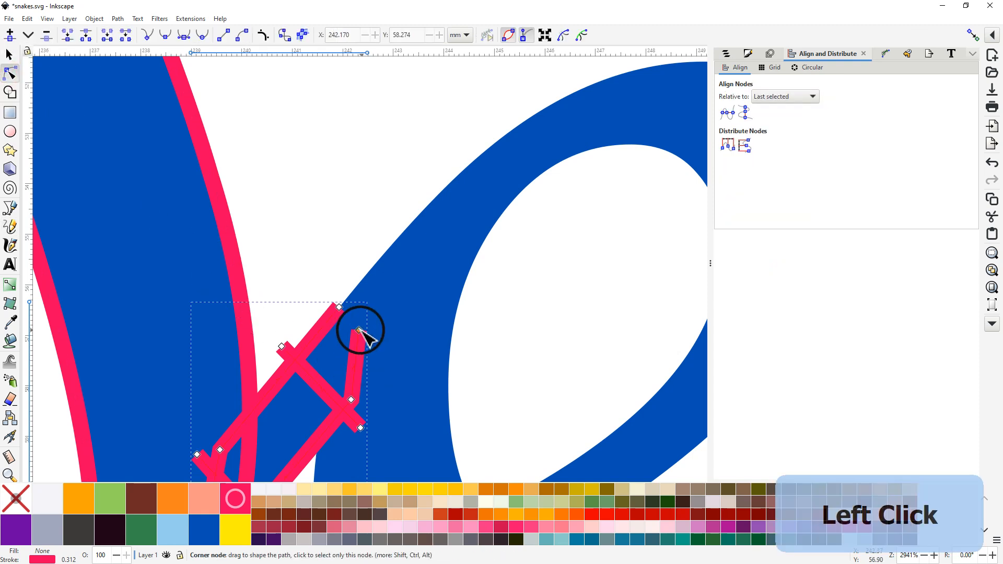
drag(361, 331, 394, 333)
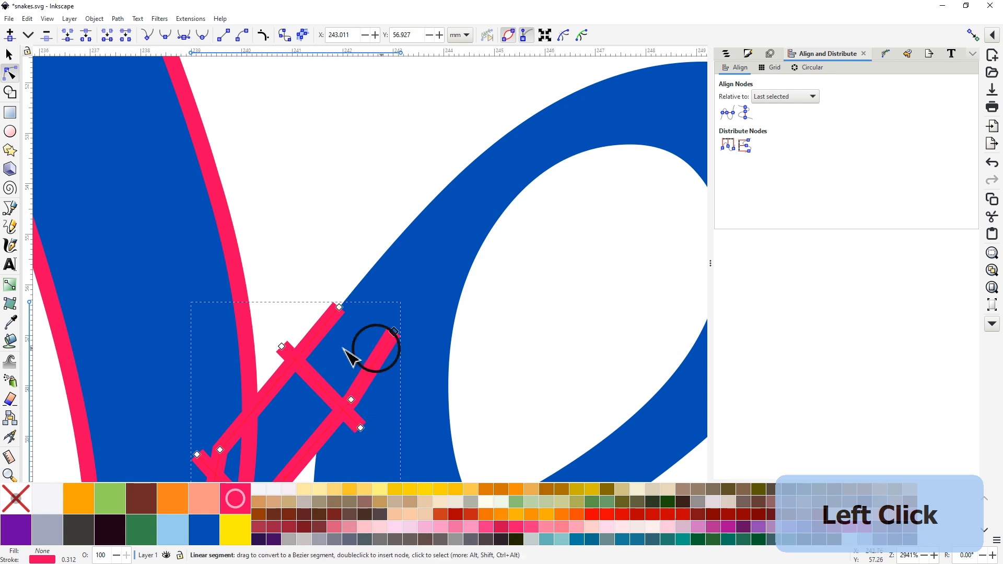
click(302, 355)
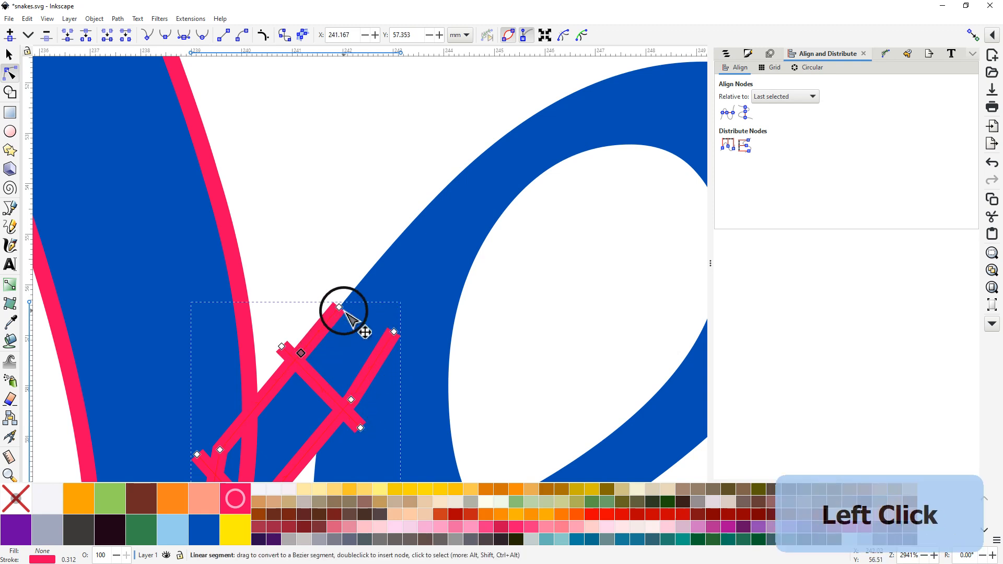
drag(341, 308, 381, 326)
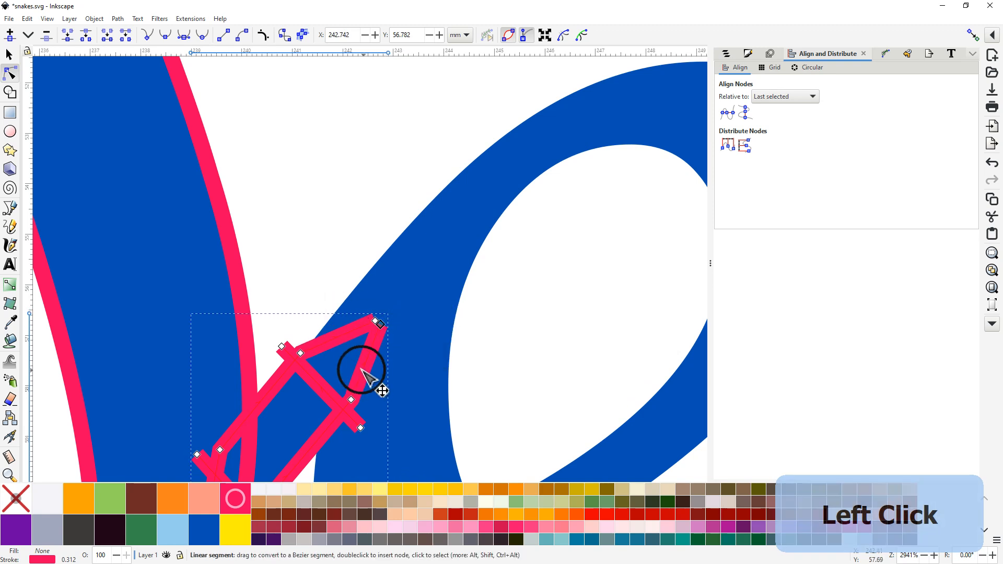
drag(369, 371, 341, 328)
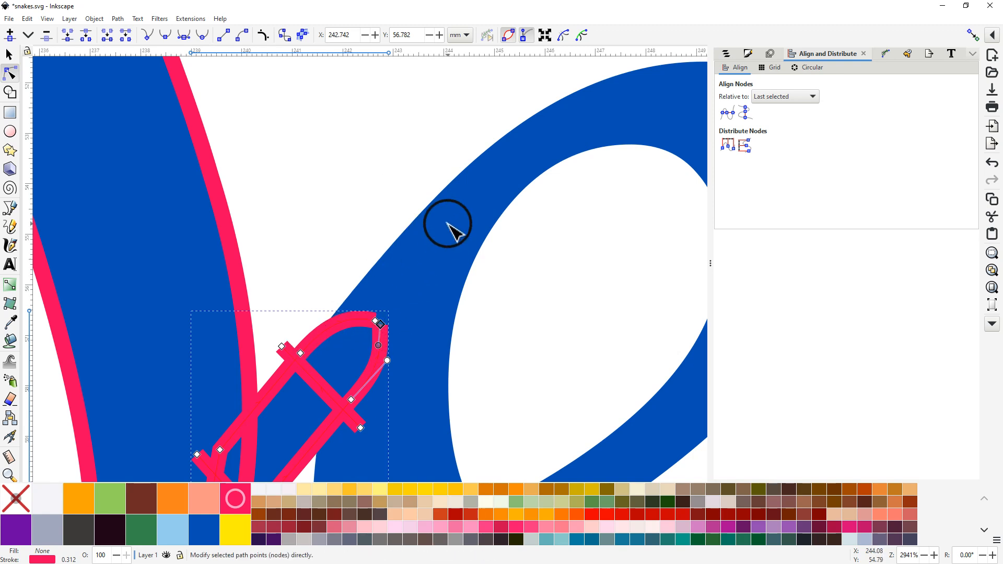
ctrl+scroll(448, 224, down, 2)
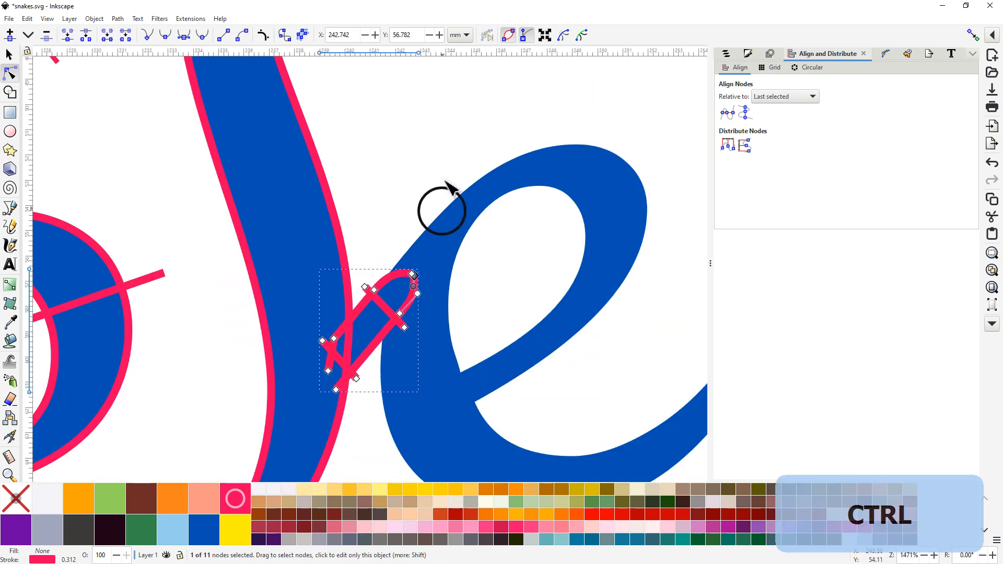
drag(456, 150, 112, 362)
ctrl+scroll(272, 262, down, 3)
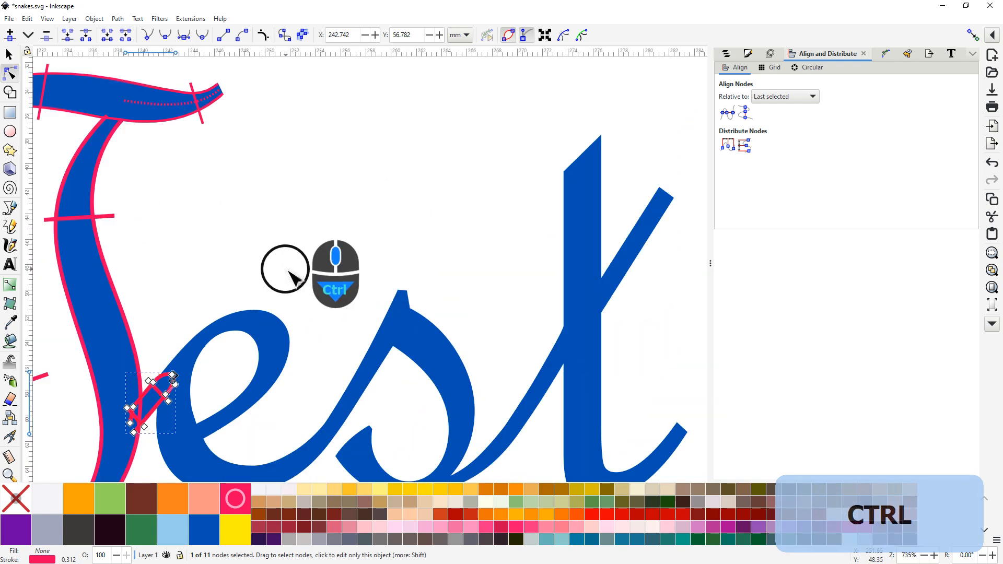
drag(337, 212, 253, 432)
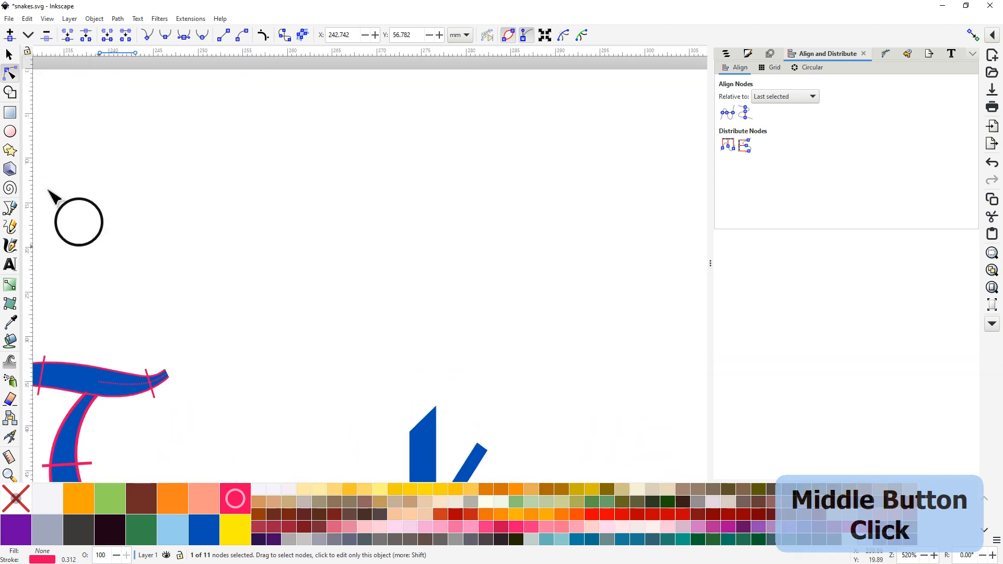
- Draw a straight horizontal line about 27 mm long above the script lettering and thicken its stroke to 7.41 mm
click(11, 208)
click(225, 189)
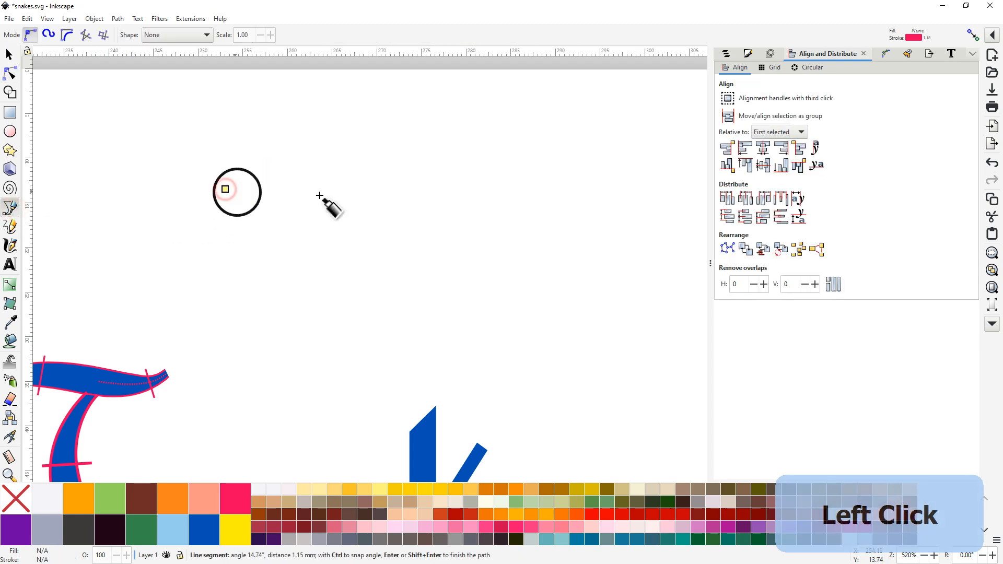
click(465, 191)
right_click(464, 191)
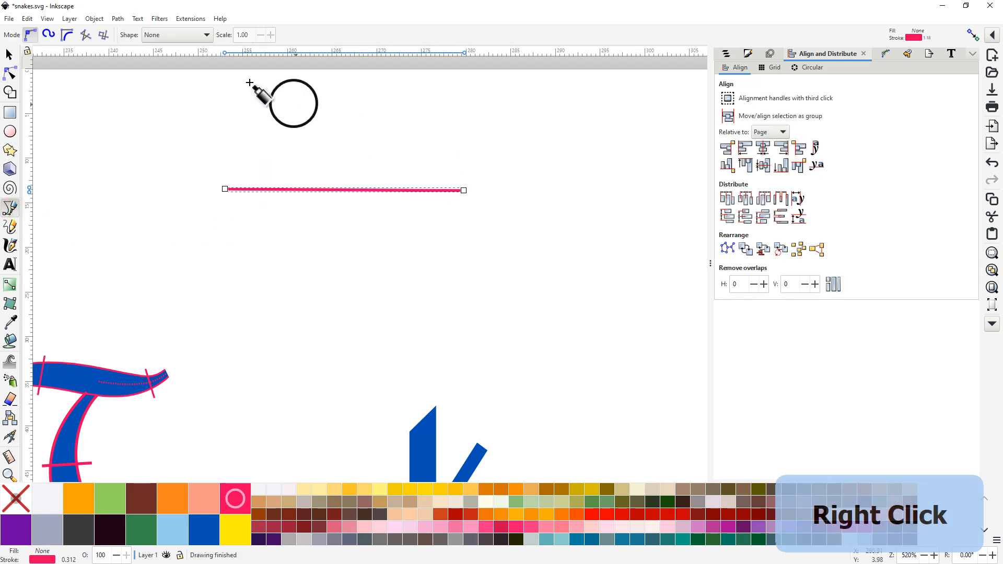
scroll(66, 559, up, 5)
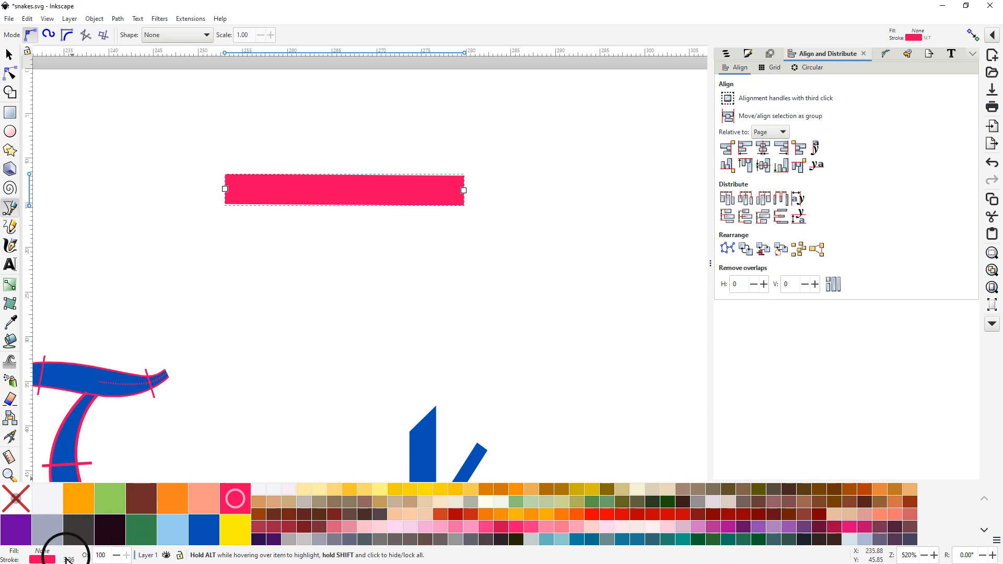
scroll(66, 560, up, 4)
- Convert the thick line into a satin column with Ink/Stitch's Convert Line to Satin
click(190, 18)
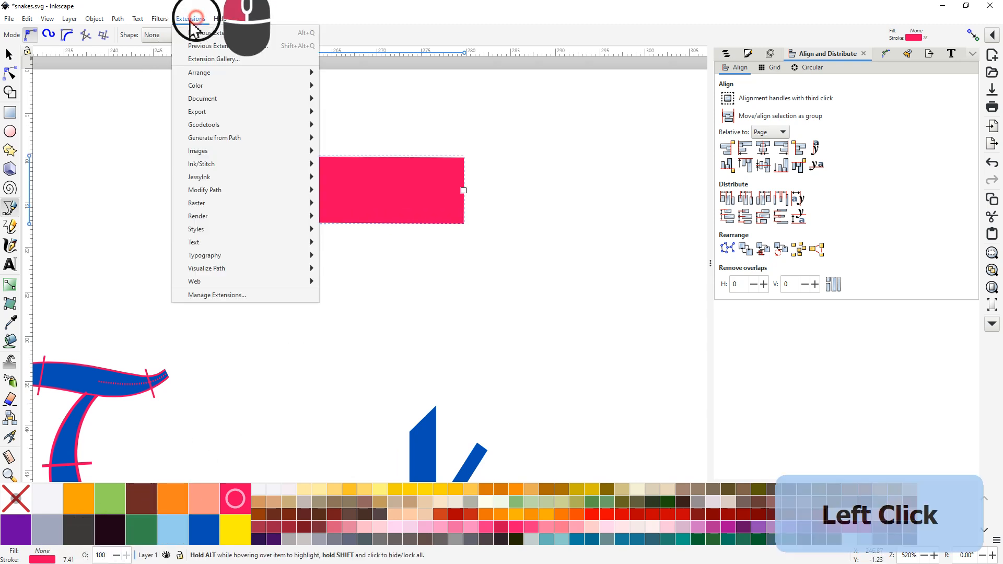
mouse_move(201, 166)
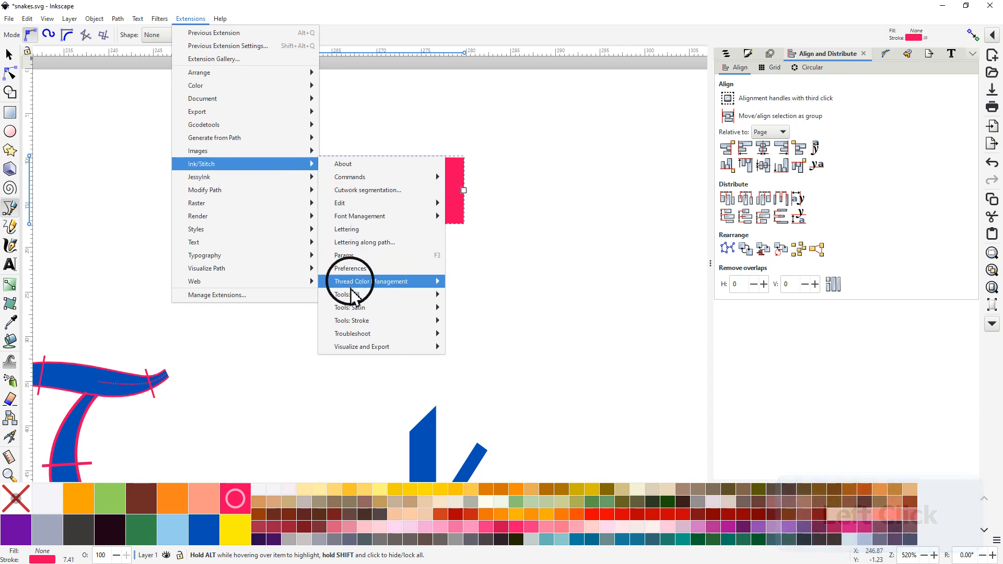
mouse_move(354, 299)
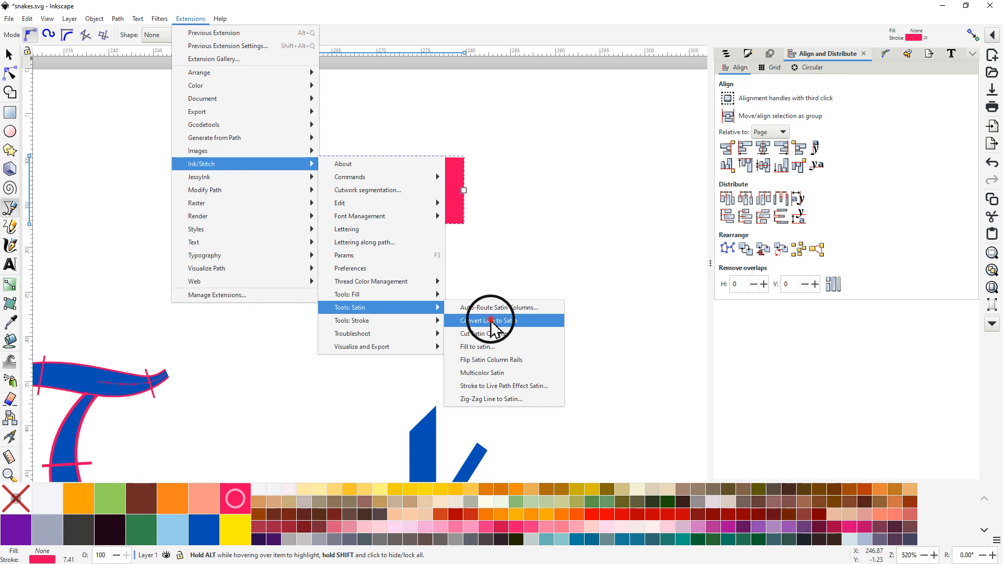
click(486, 334)
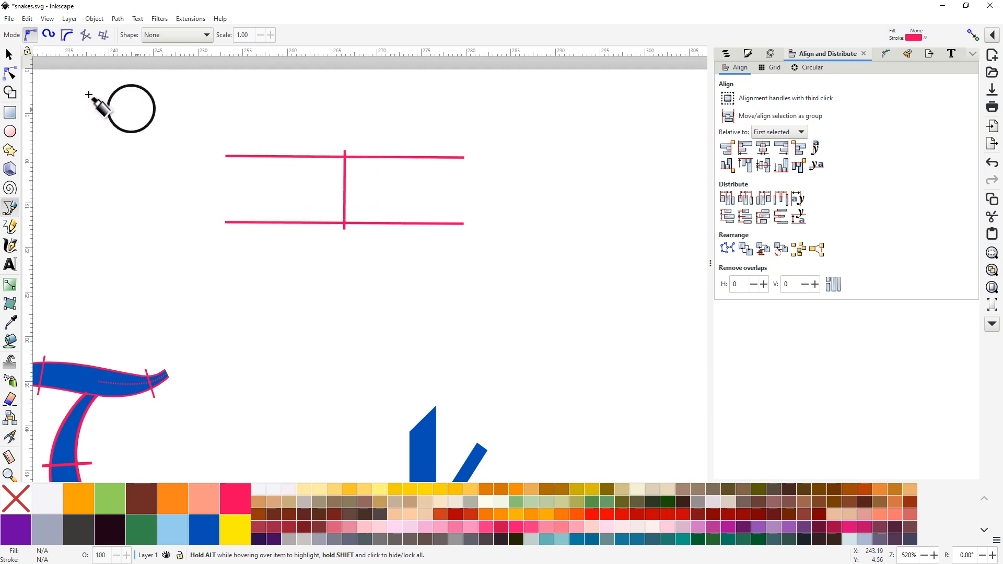
- Preview the new satin column's stitches in the Ink/Stitch Params dialog and apply its settings
click(8, 56)
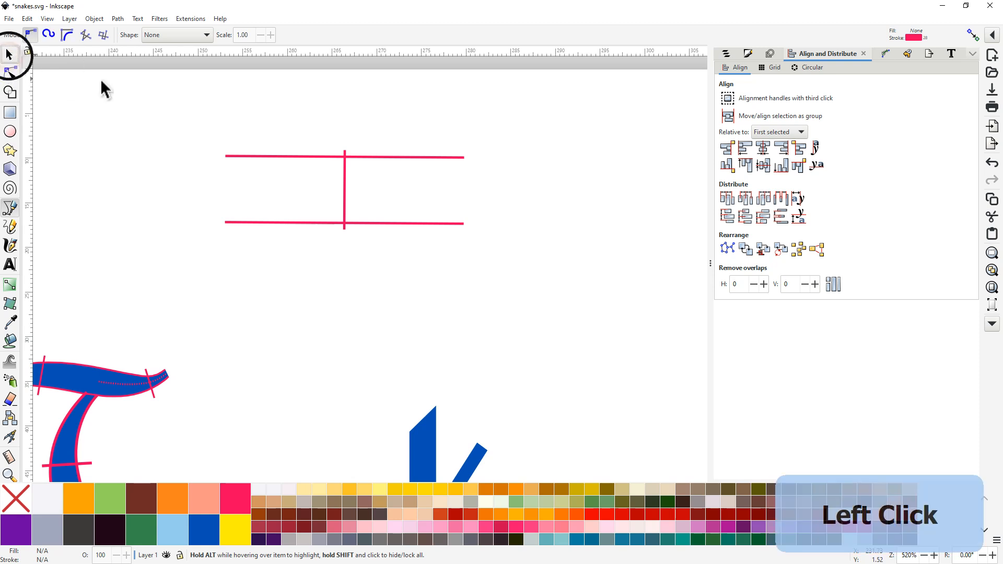
click(302, 157)
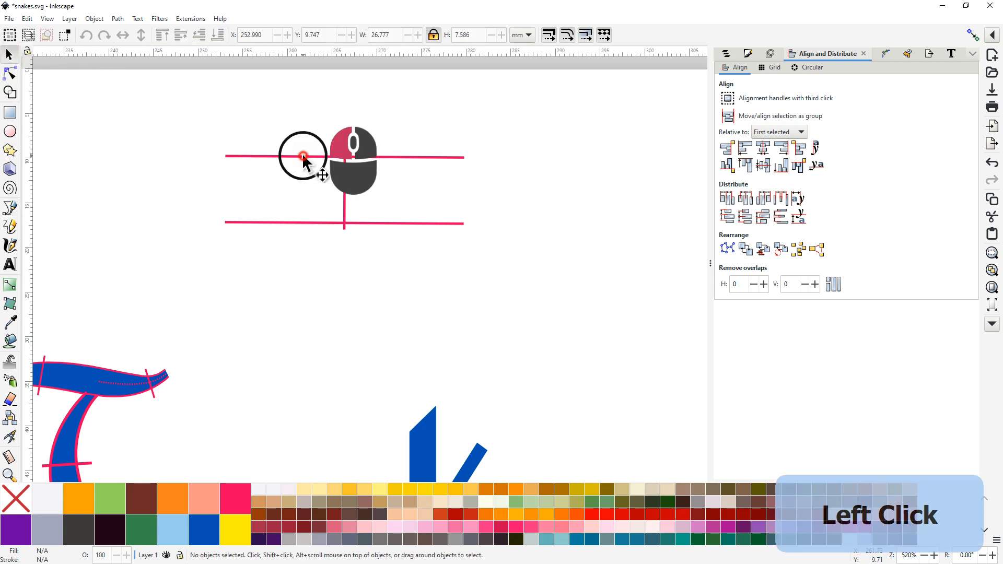
click(187, 20)
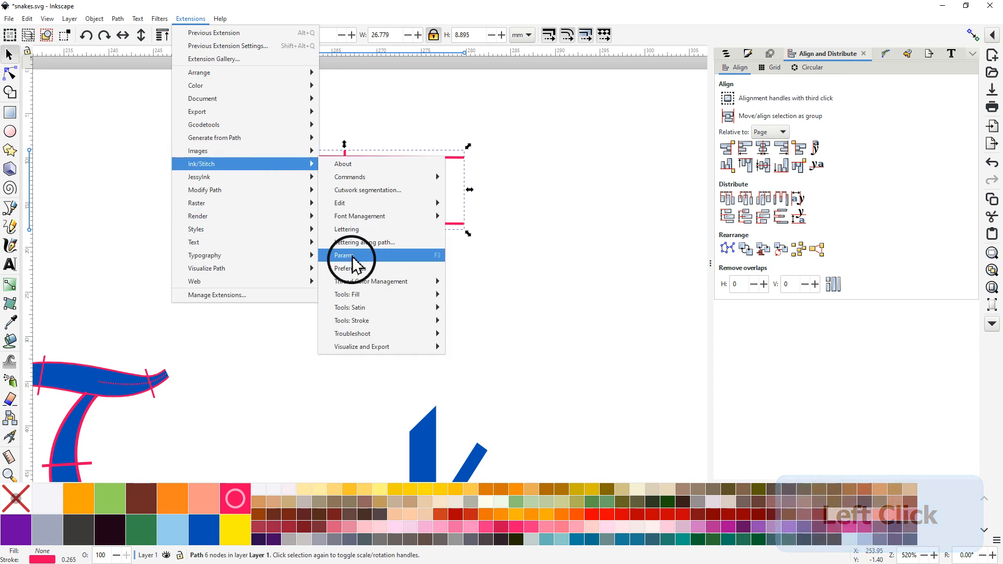
click(352, 257)
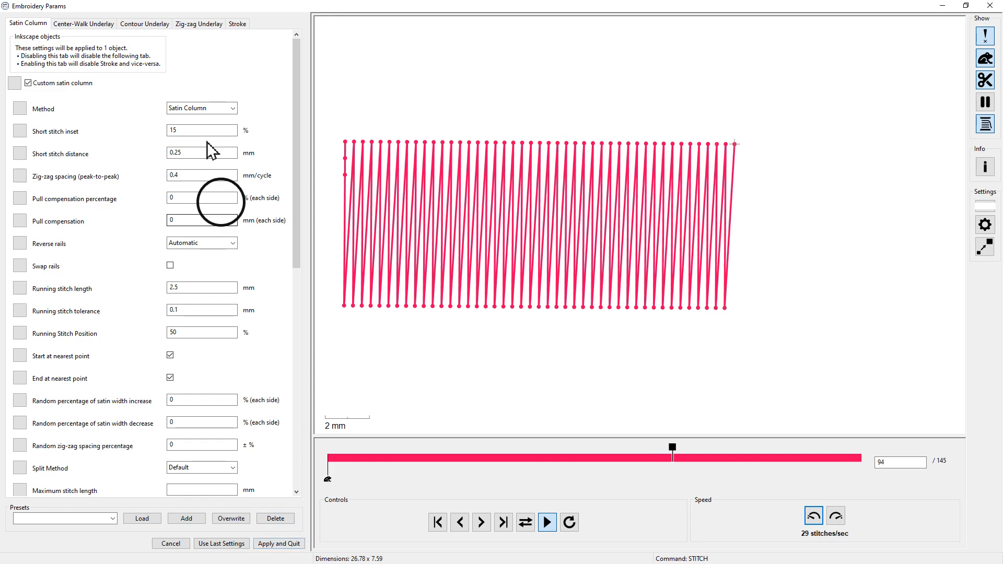
click(287, 547)
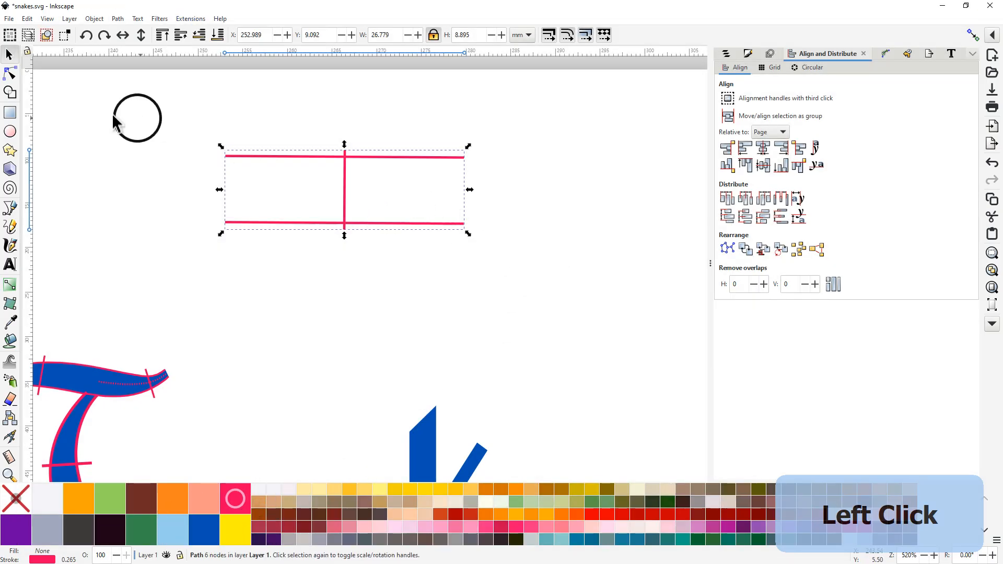
- Place a vertical guide at the right end of the satin's rails and move both right end nodes inward to about X 274.83 mm
click(10, 74)
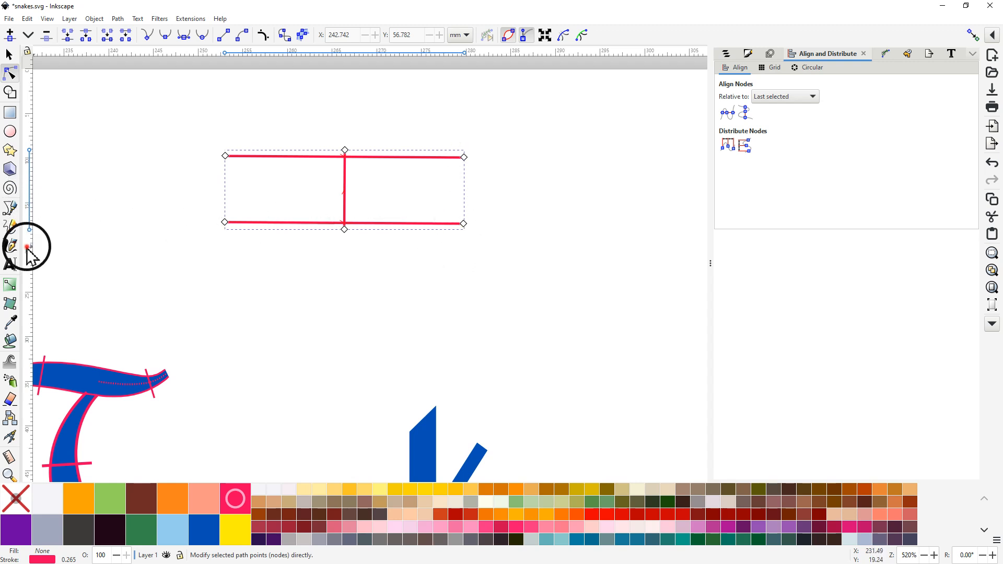
drag(29, 256, 466, 213)
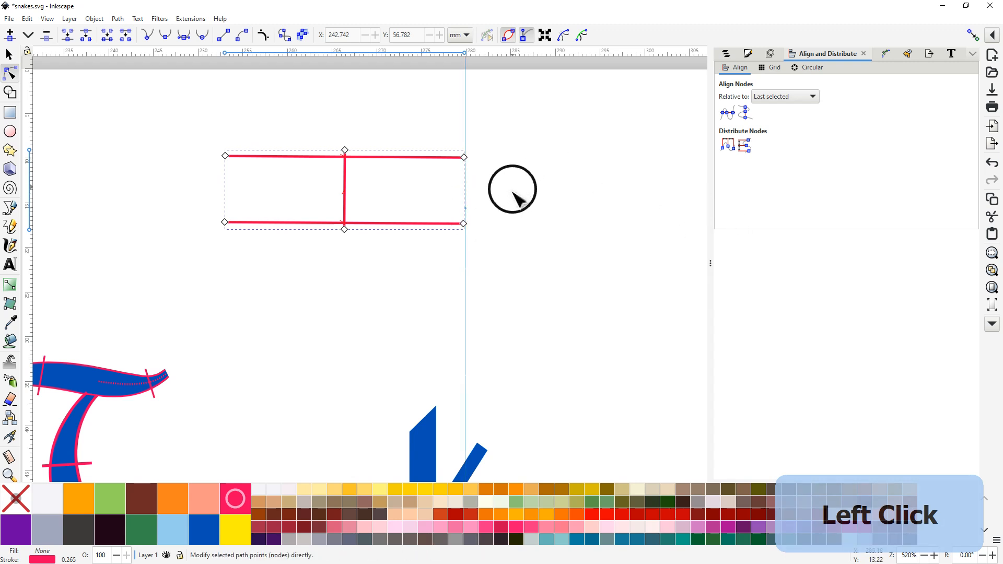
ctrl+scroll(512, 190, up, 2)
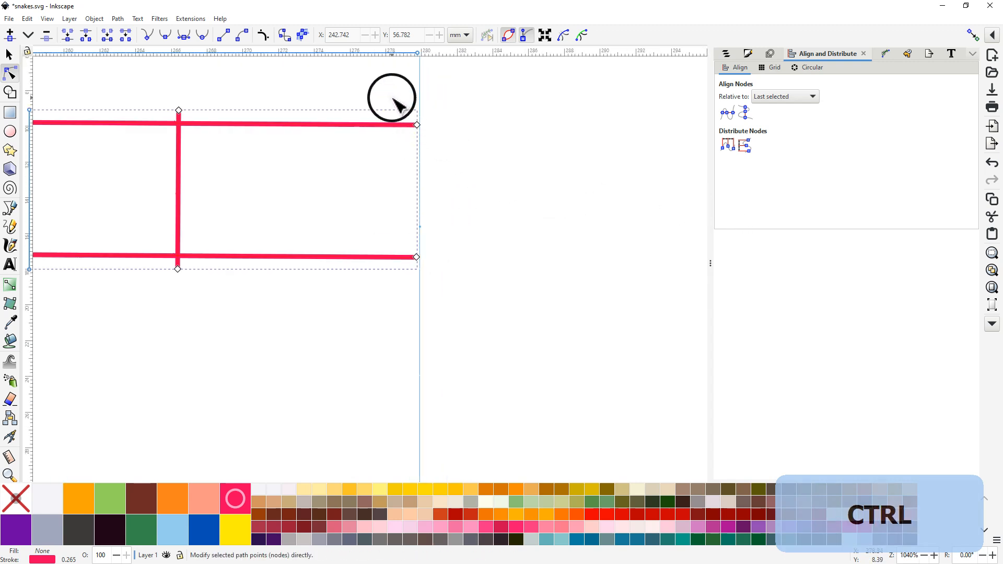
drag(385, 90, 330, 257)
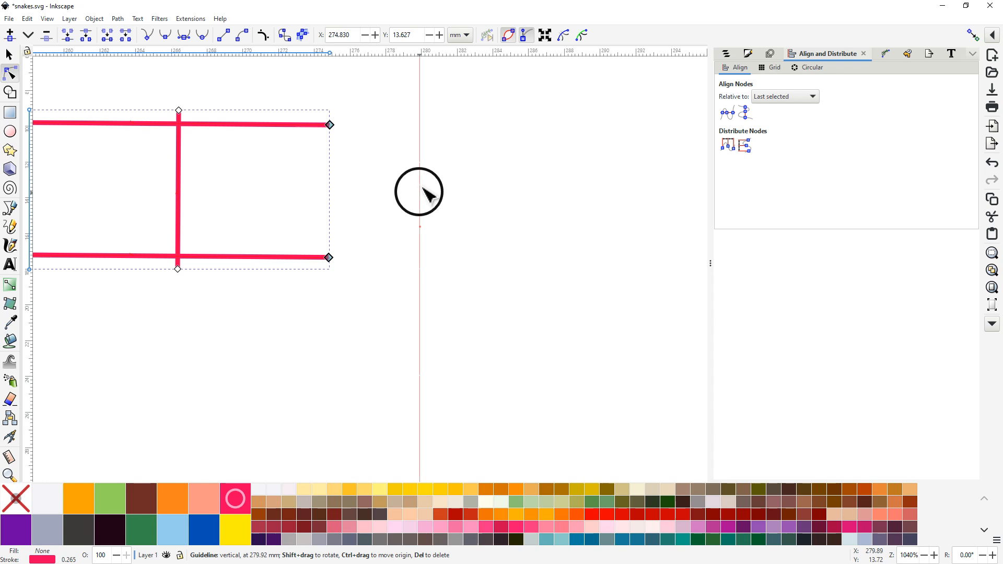
- Join the two end nodes with a segment curved into a rounded tip reaching the guide, and break it at a node added at its apex
click(330, 125)
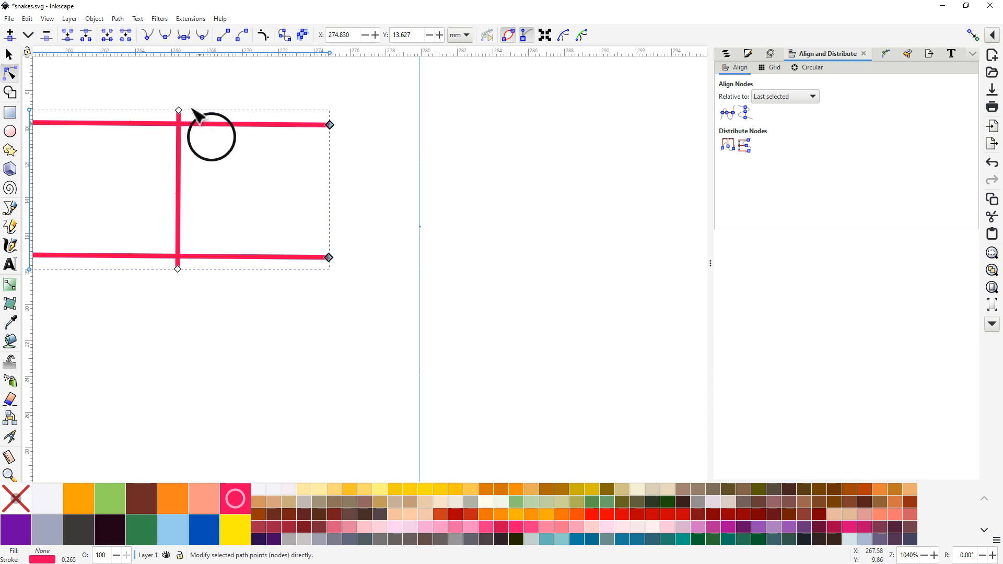
click(108, 37)
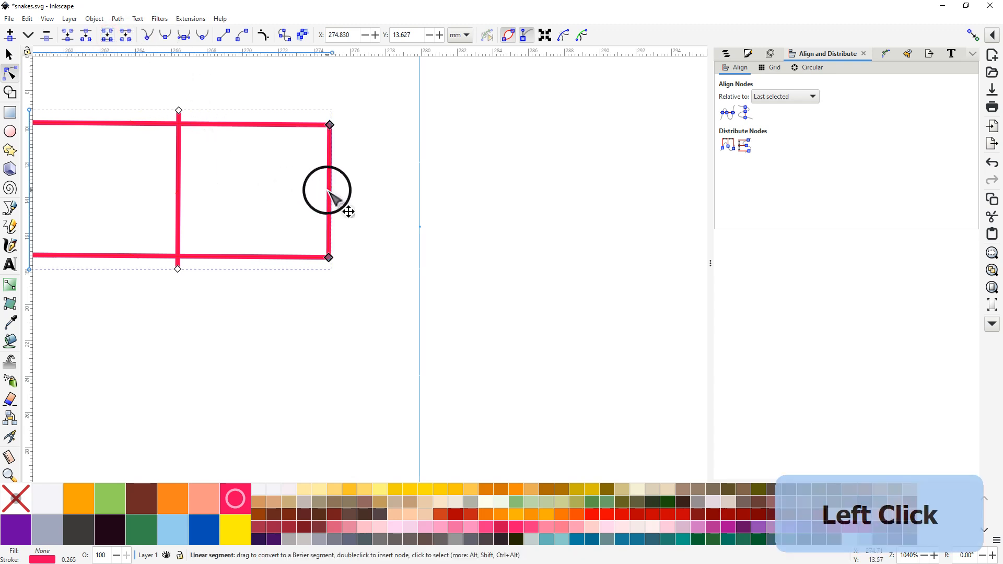
drag(330, 191, 452, 136)
drag(447, 217, 451, 253)
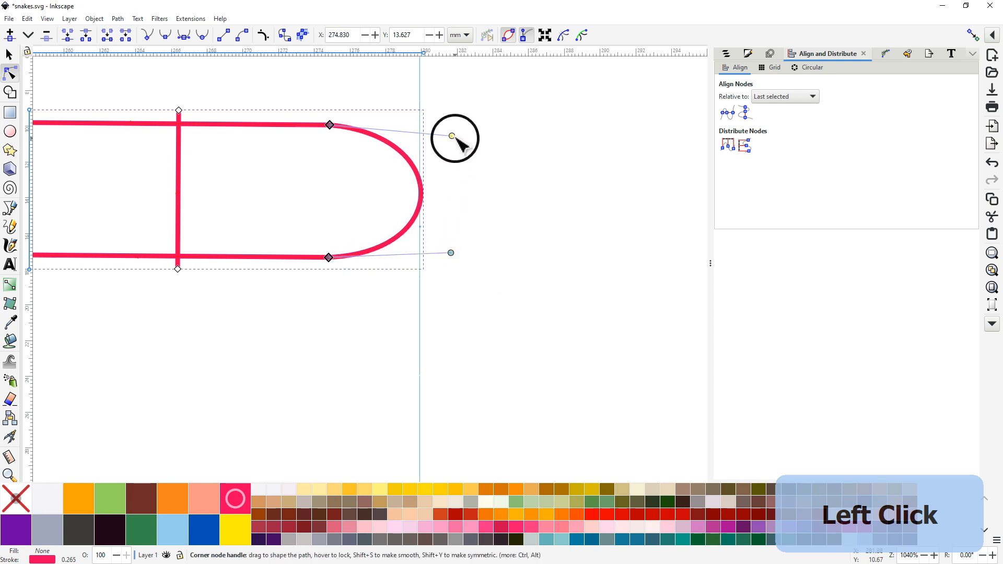
drag(453, 137, 443, 121)
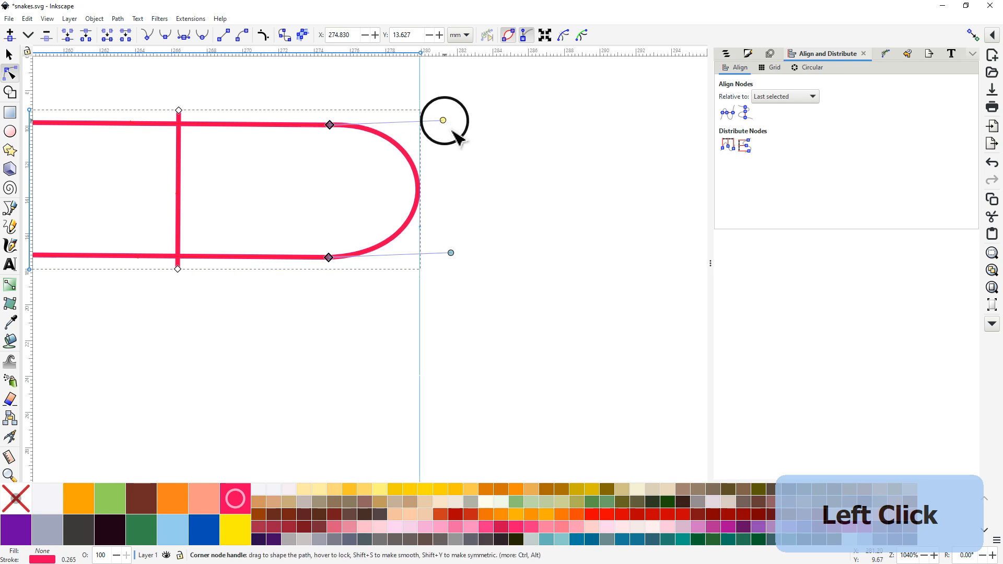
double_click(419, 189)
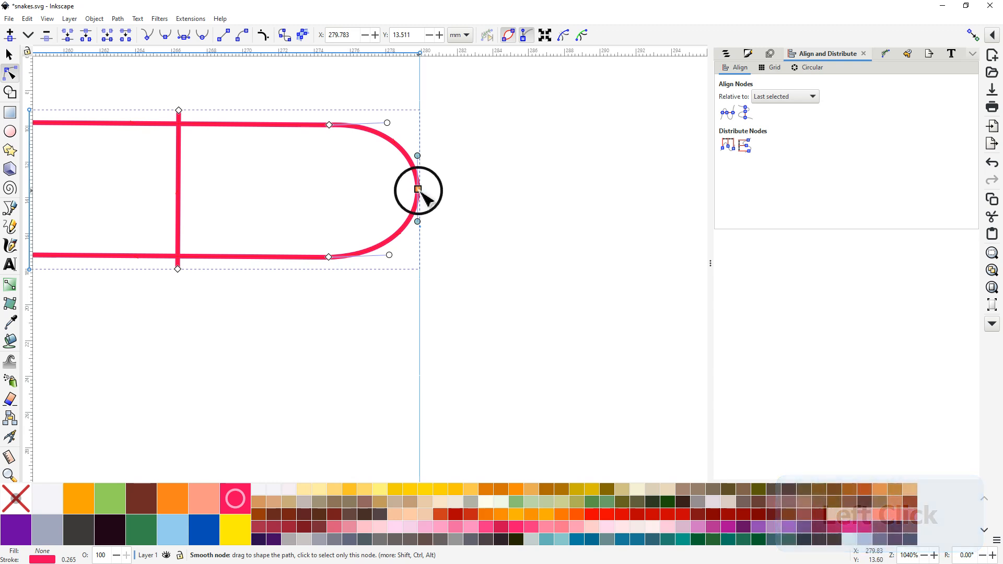
click(87, 35)
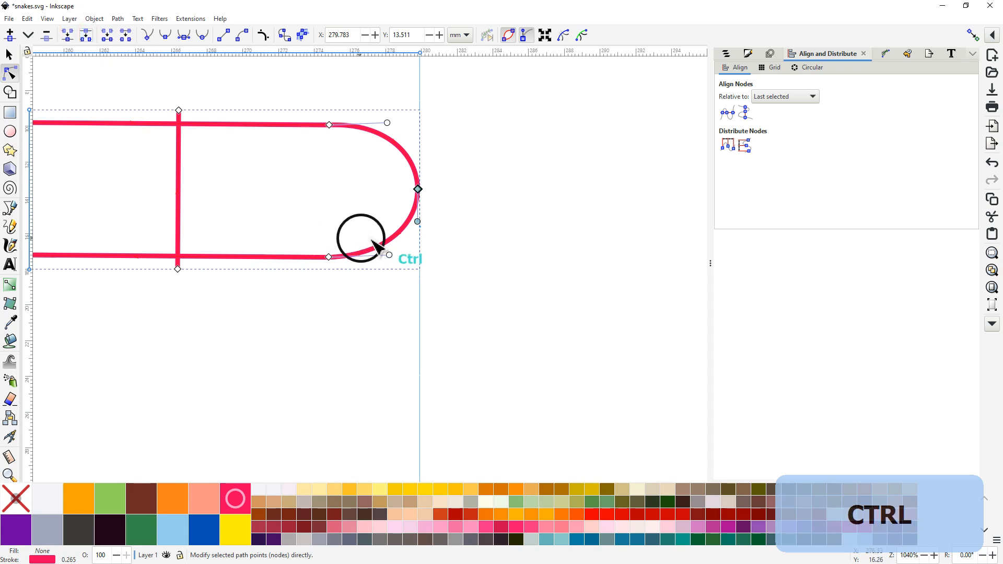
- Preview the round-tipped satin column's stitches in the Ink/Stitch Params dialog and close it without applying
ctrl+scroll(529, 283, down, 2)
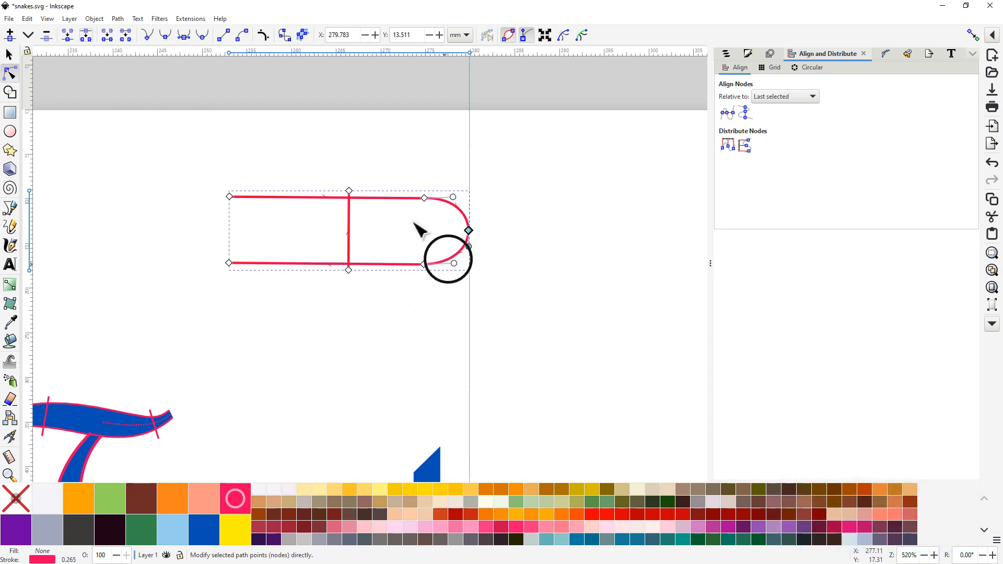
click(191, 19)
mouse_move(209, 167)
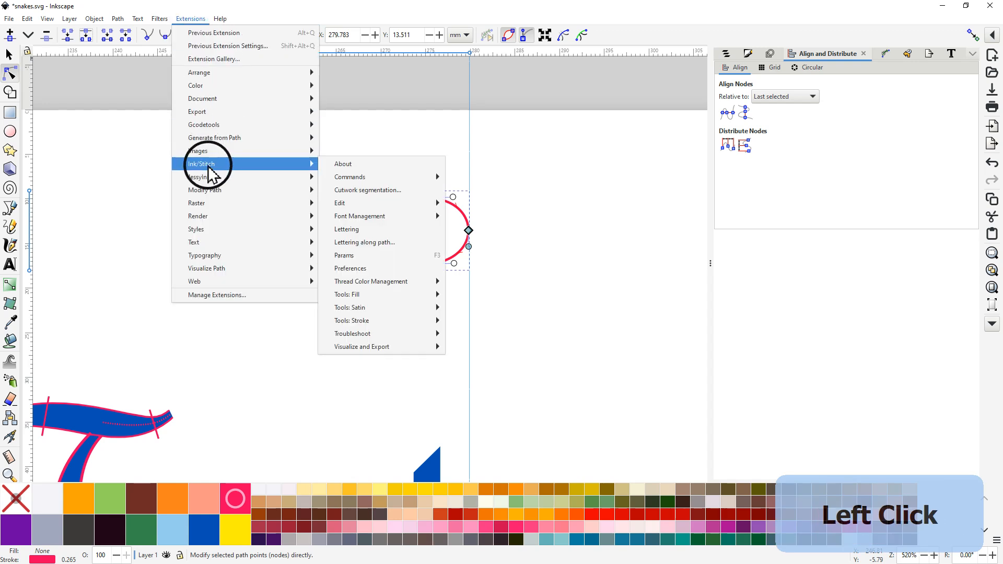
click(351, 258)
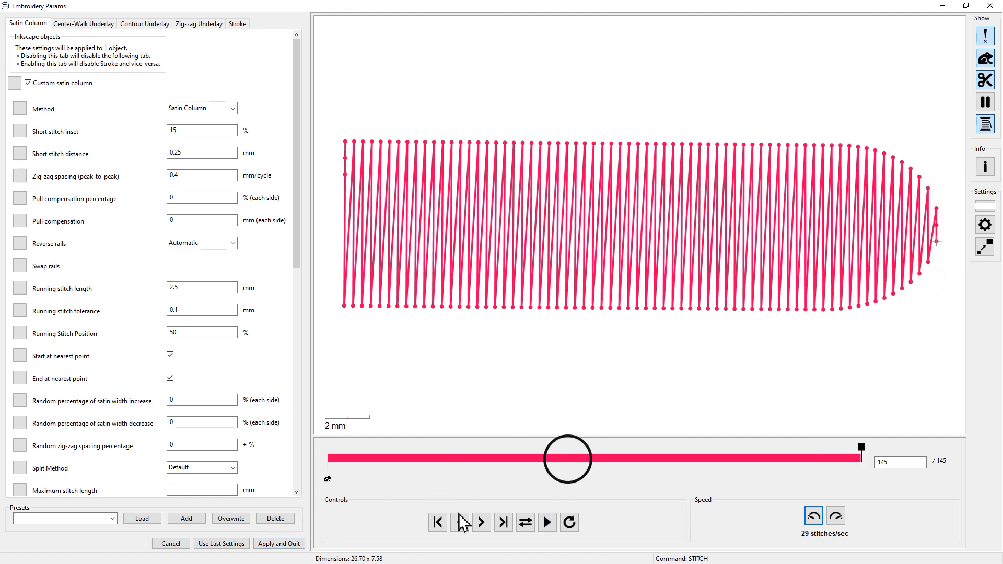
click(991, 7)
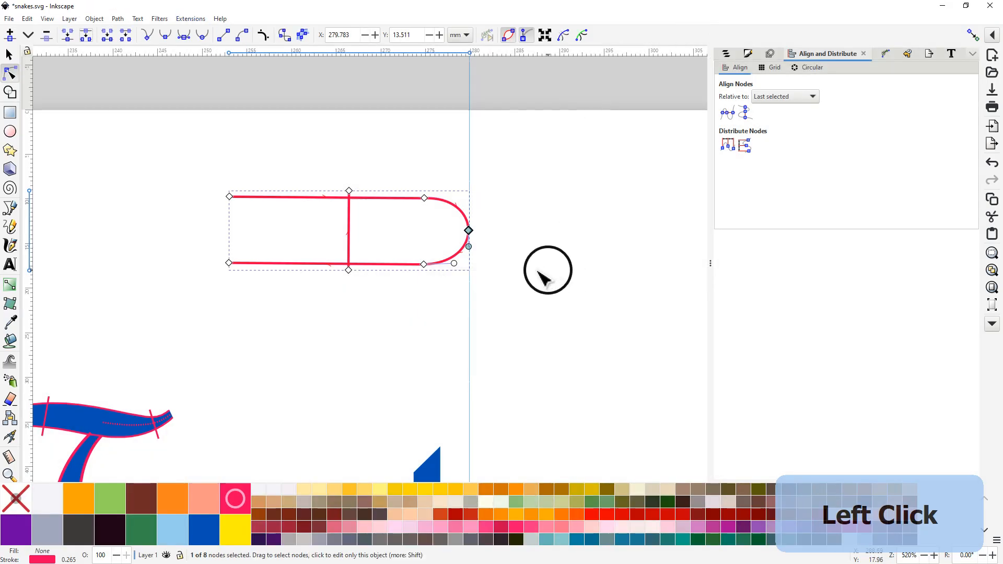
- Trace the black leaf bitmap into a vector path using a single-scan brightness cutoff with a threshold of 0.450
ctrl+scroll(540, 279, down, 2)
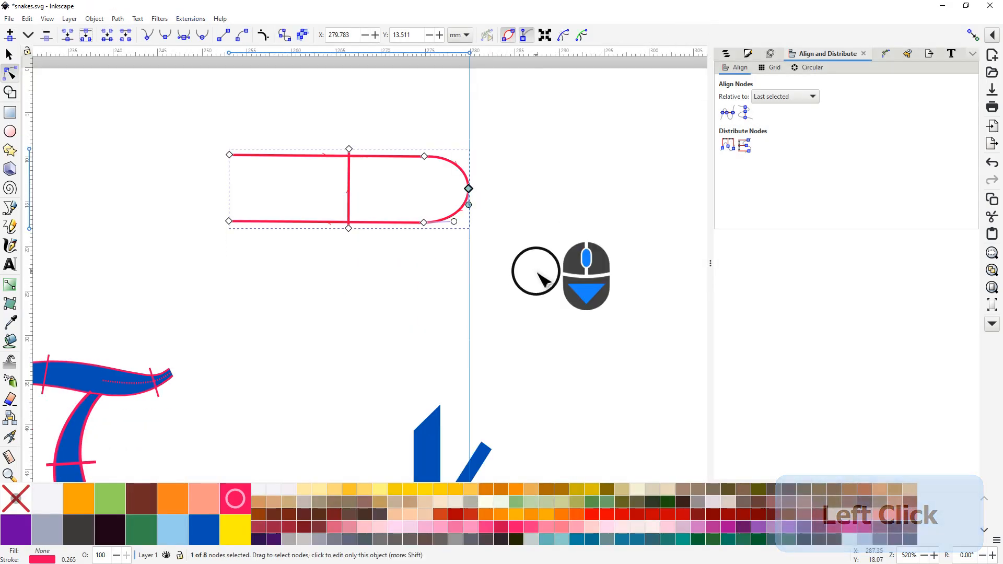
drag(618, 287, 459, 142)
ctrl+scroll(460, 204, down, 2)
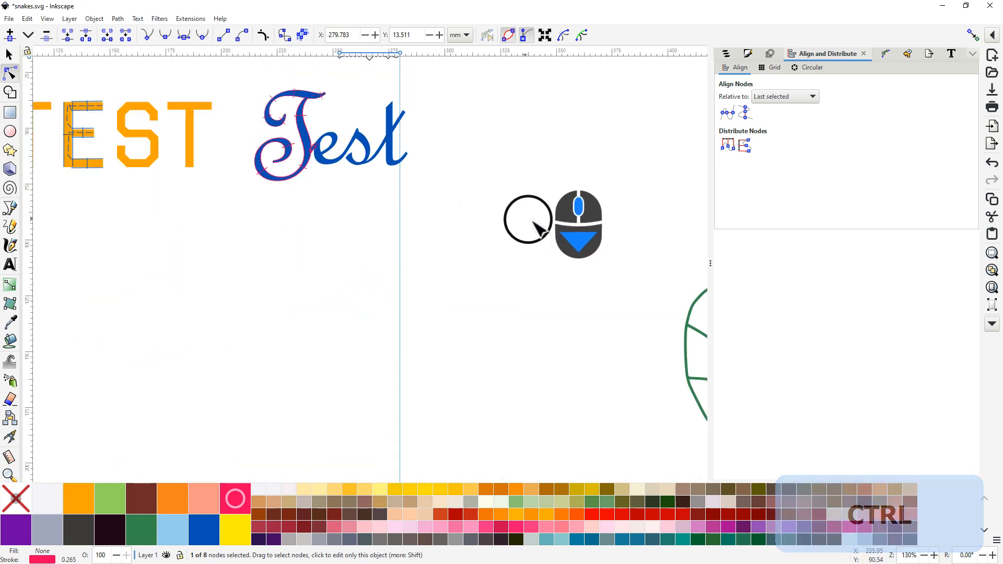
drag(425, 183, 261, 130)
drag(311, 256, 303, 189)
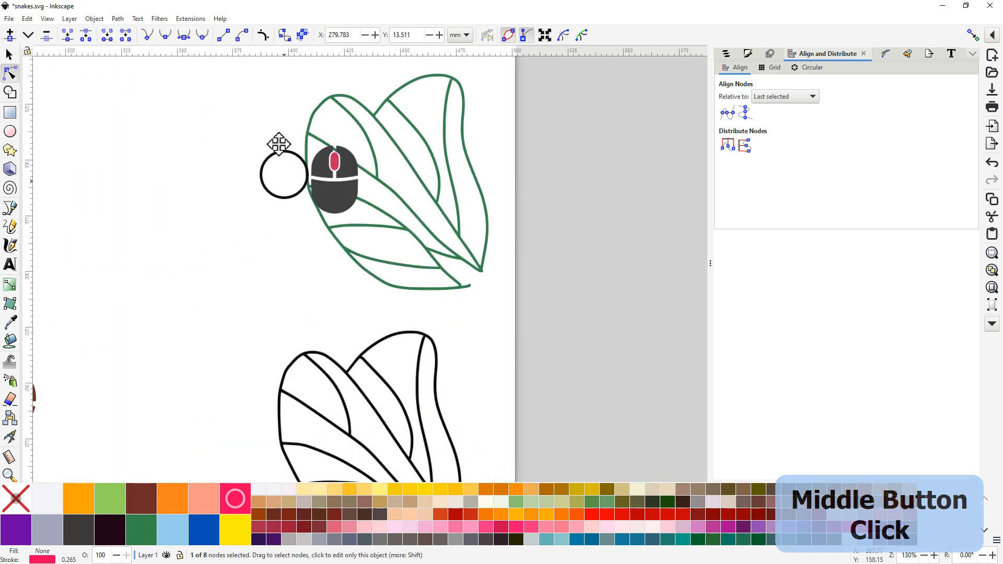
scroll(311, 181, down, 2)
ctrl+scroll(316, 201, down, 1)
ctrl+scroll(312, 202, down, 1)
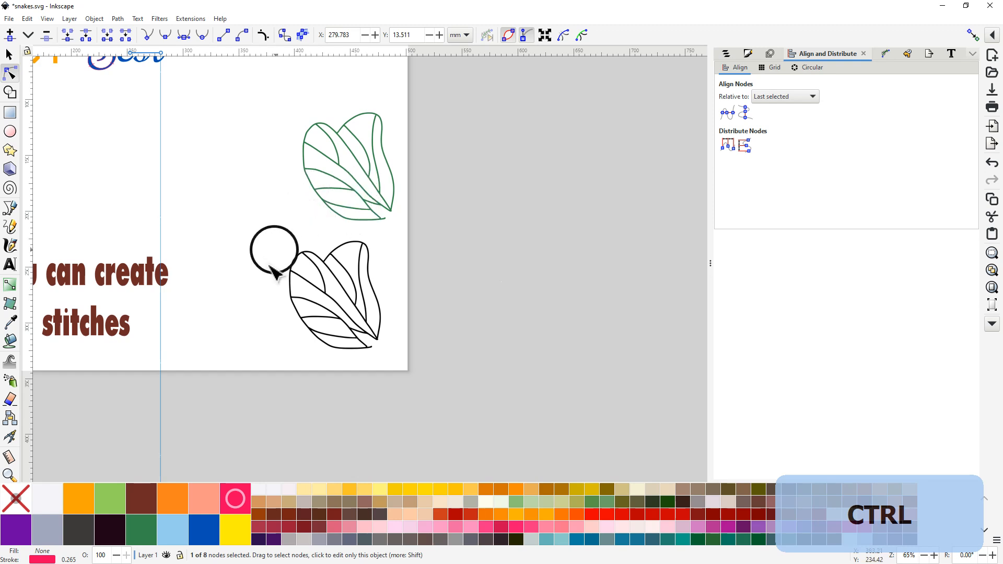
drag(270, 266, 323, 292)
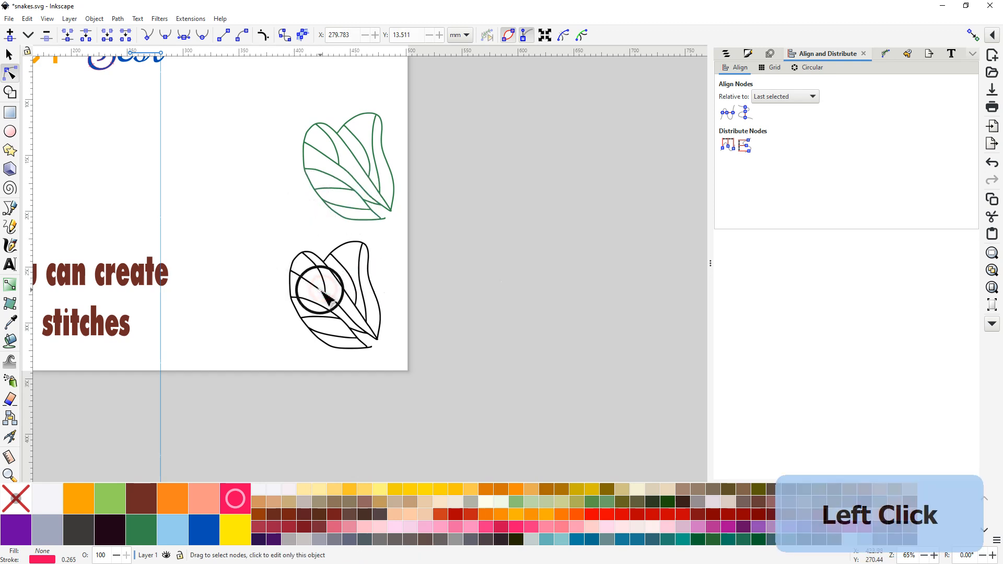
click(329, 294)
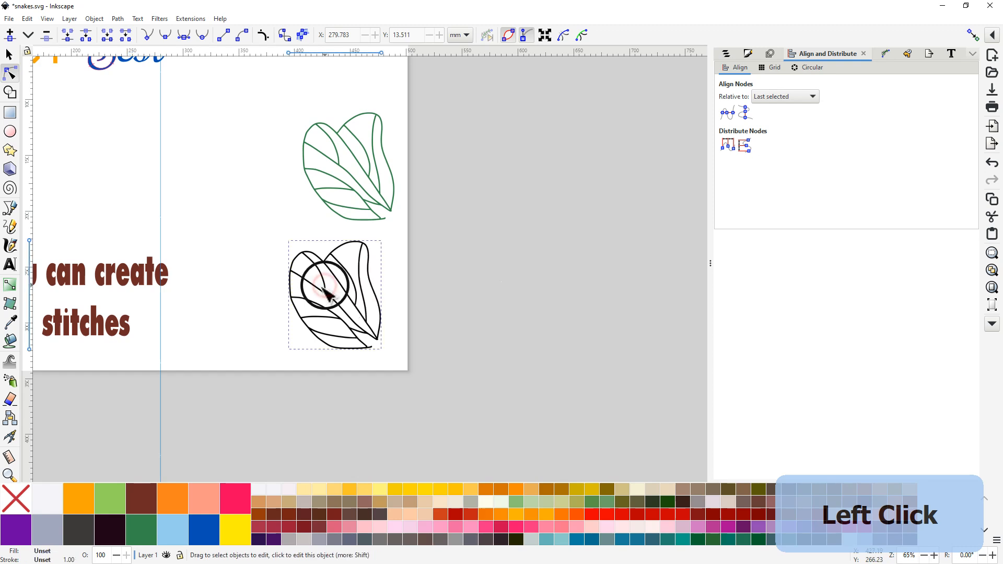
mouse_move(351, 303)
mouse_down()
mouse_move(340, 300)
mouse_move(366, 316)
mouse_up()
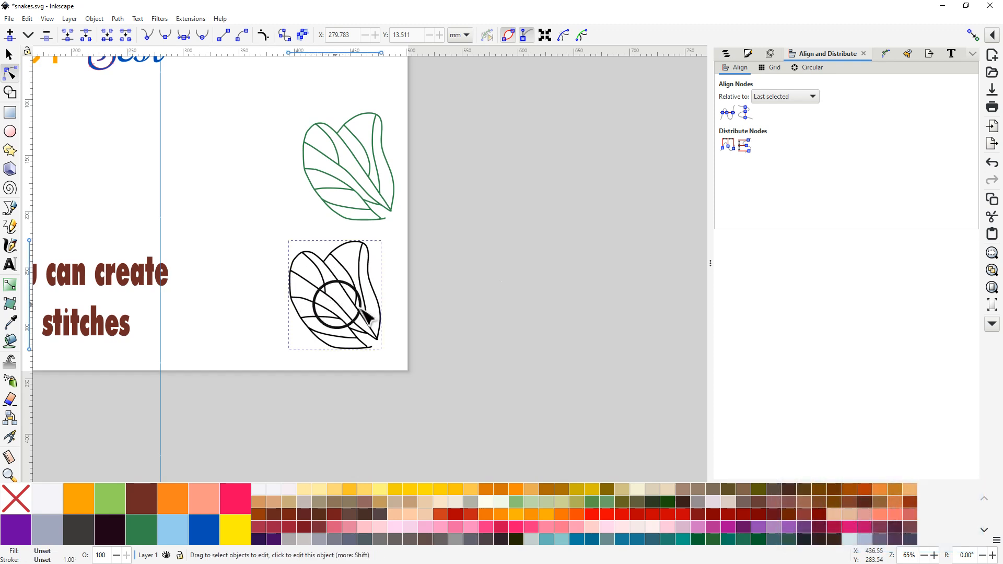
ctrl+scroll(368, 313, up, 5)
ctrl+scroll(361, 303, down, 2)
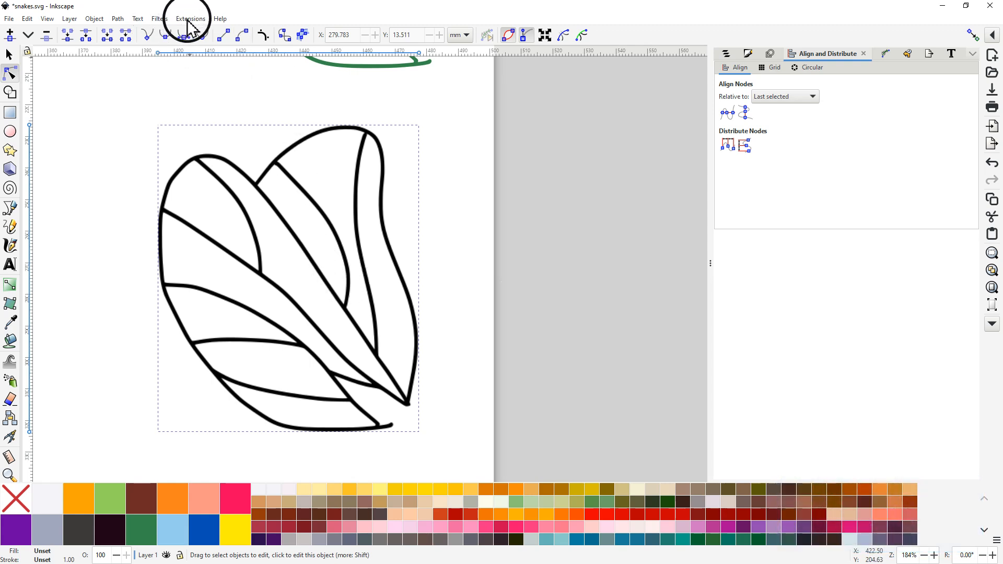
click(117, 18)
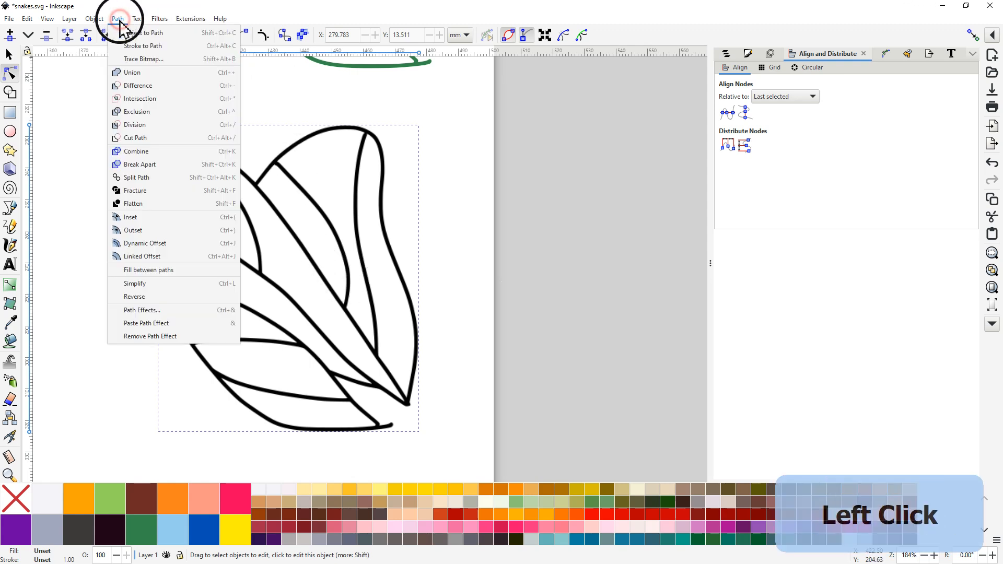
click(142, 60)
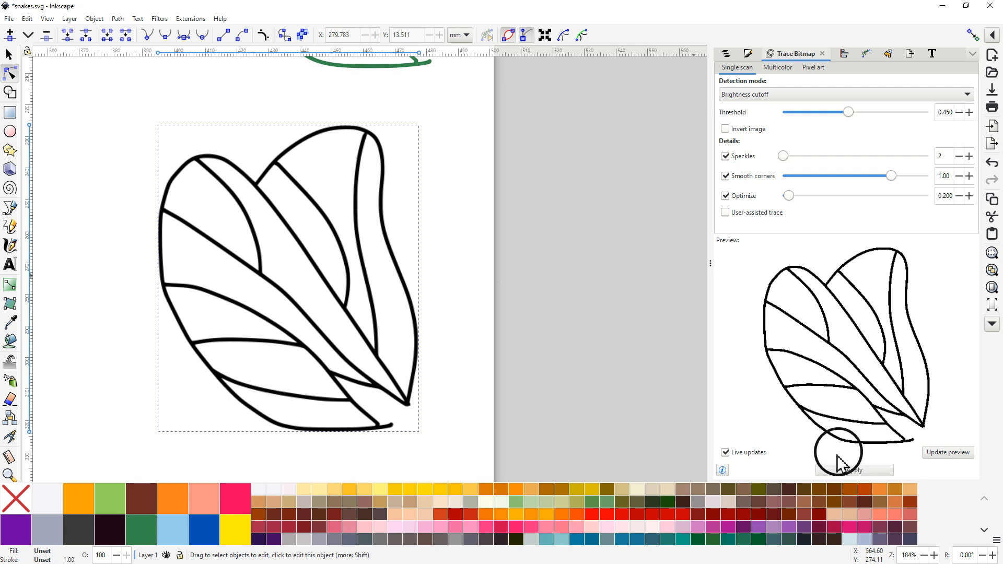
click(850, 473)
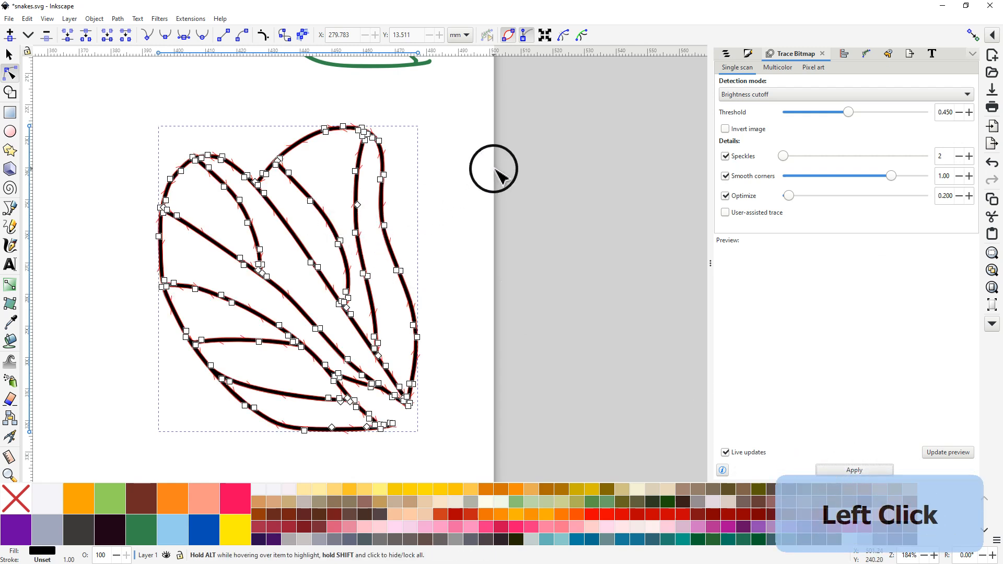
- Delete the old dark green leaf and move the traced black leaf path from the bitmap into its place
scroll(540, 111, down, 3)
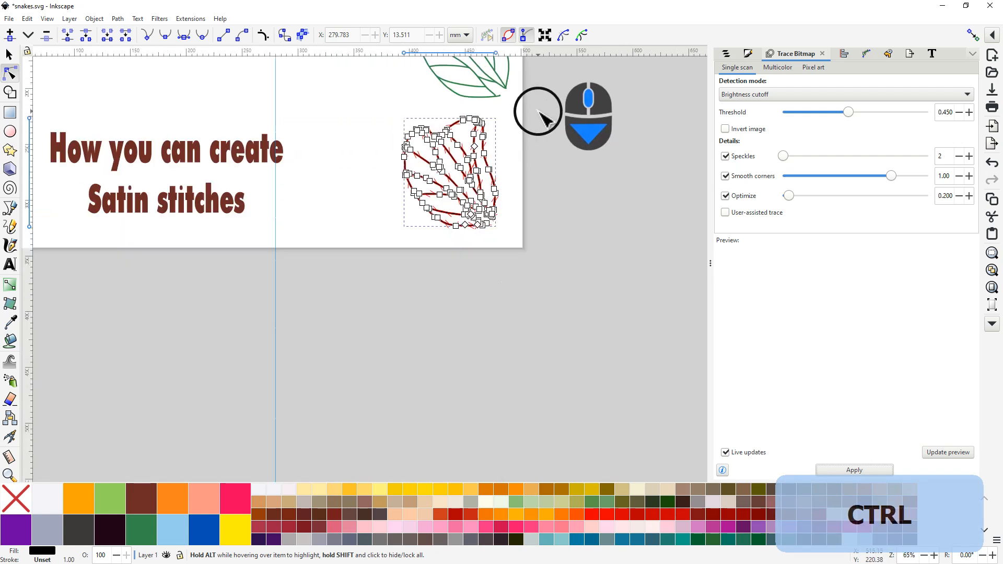
drag(538, 113, 202, 406)
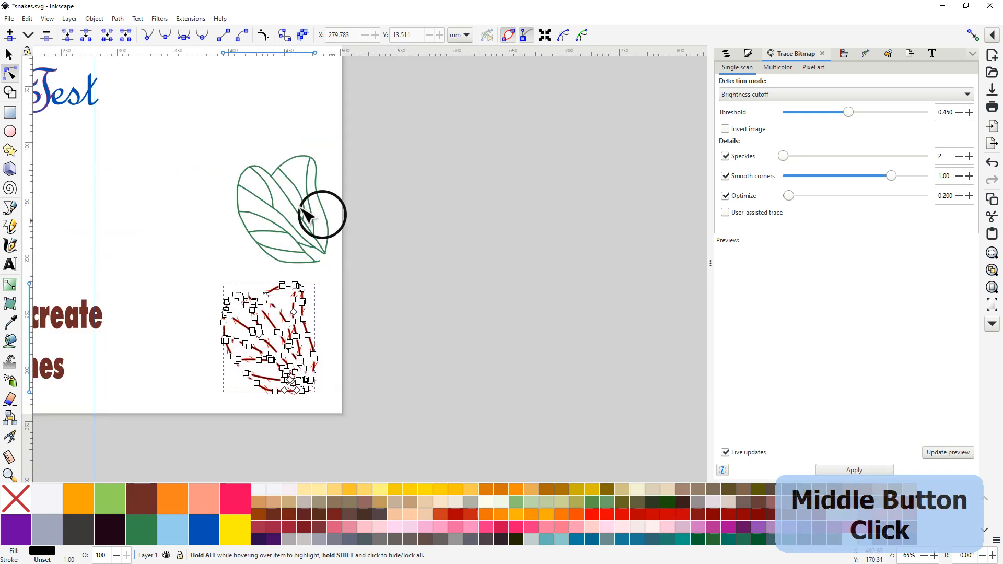
click(270, 198)
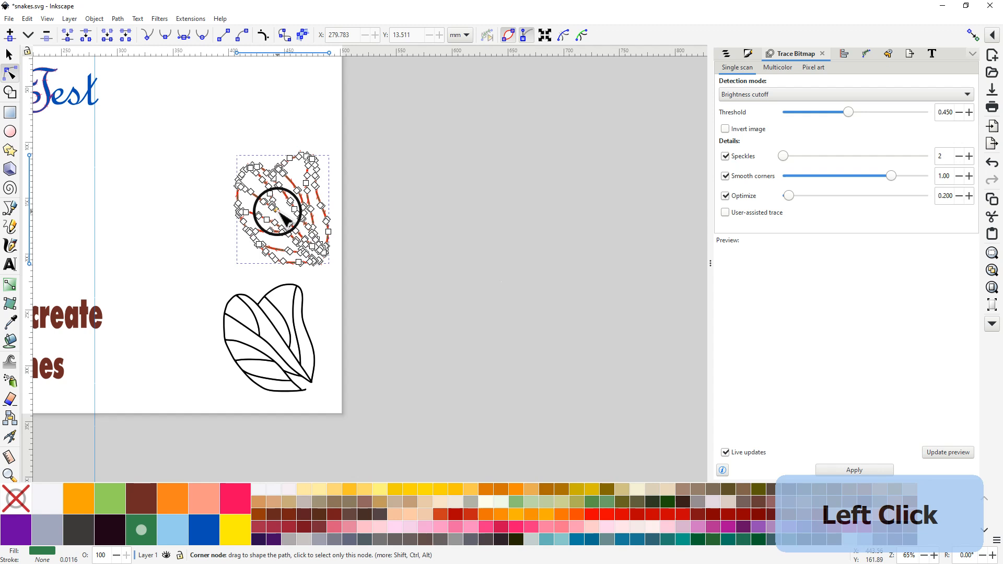
right_click(279, 212)
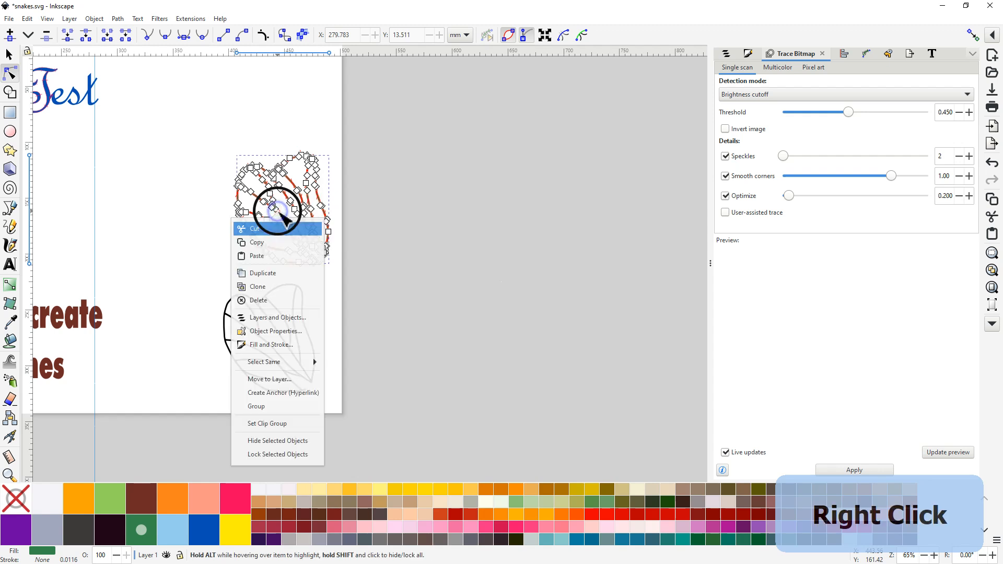
click(262, 301)
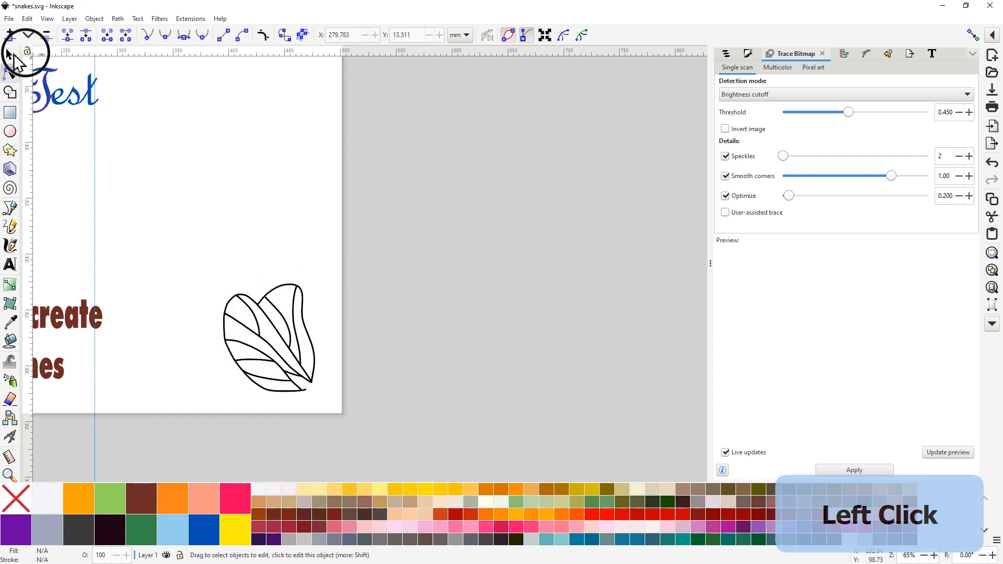
click(10, 55)
drag(274, 349, 284, 165)
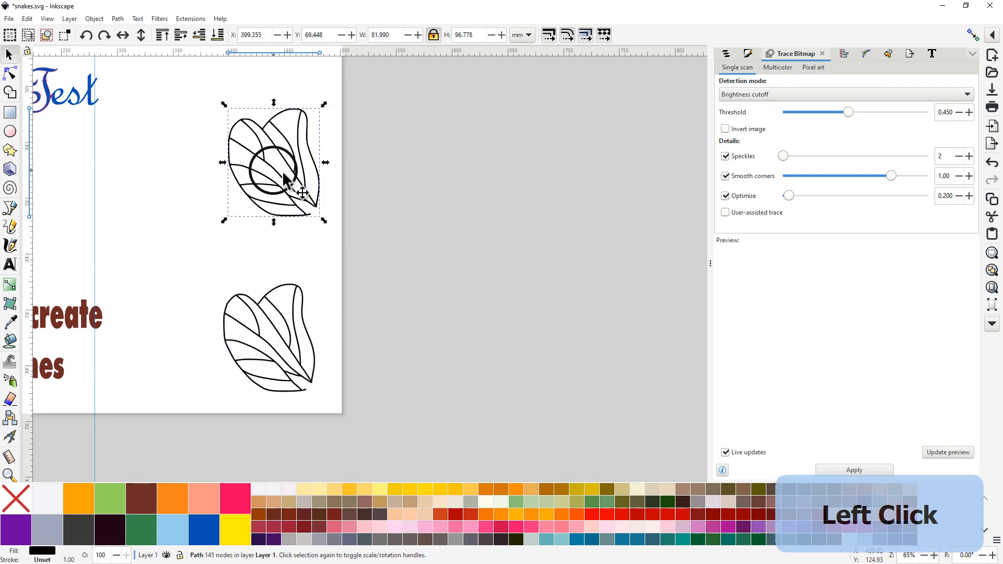
- Give the traced leaf path a Lime Green fill and no stroke
ctrl+scroll(249, 113, up, 3)
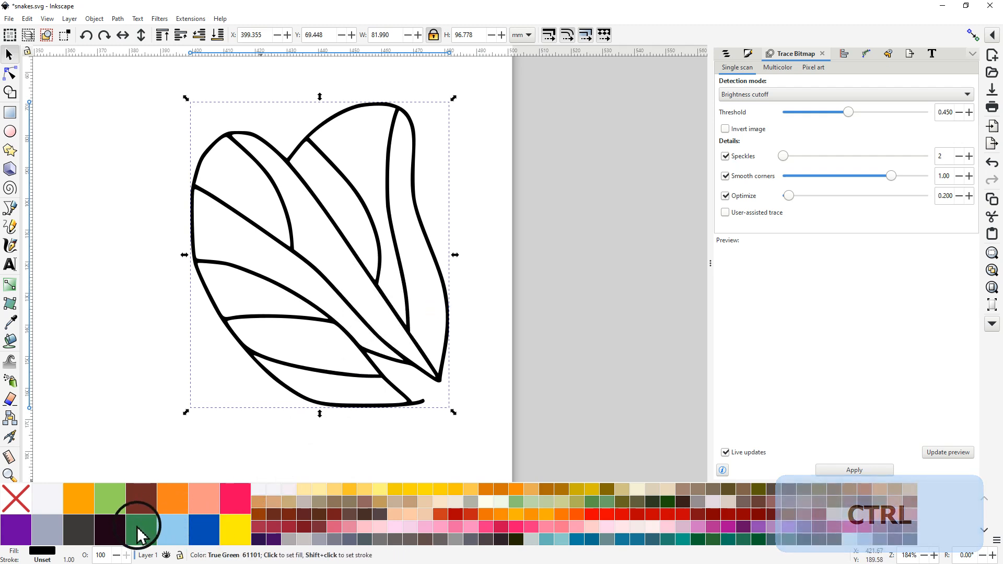
middle_click(113, 502)
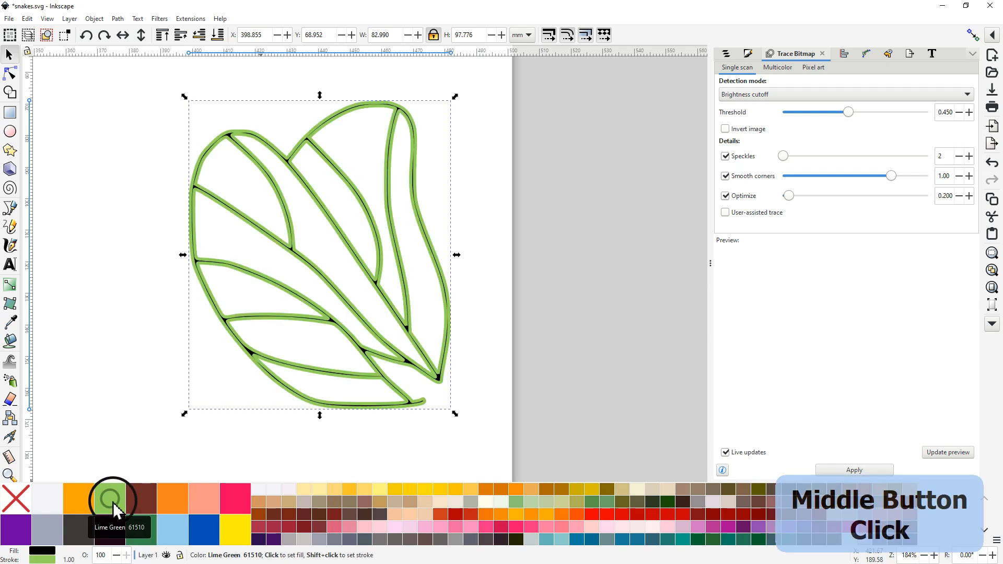
middle_click(15, 500)
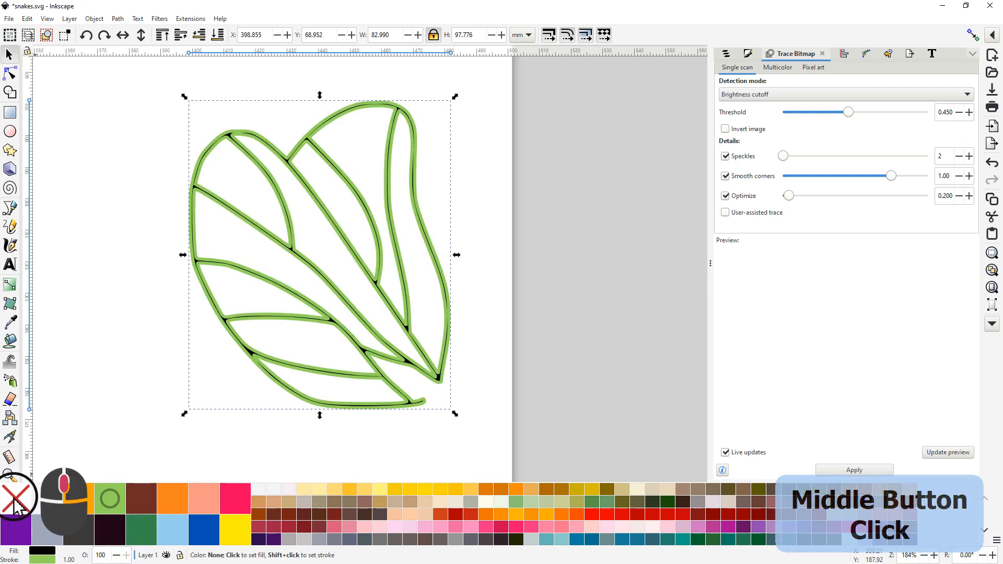
click(112, 501)
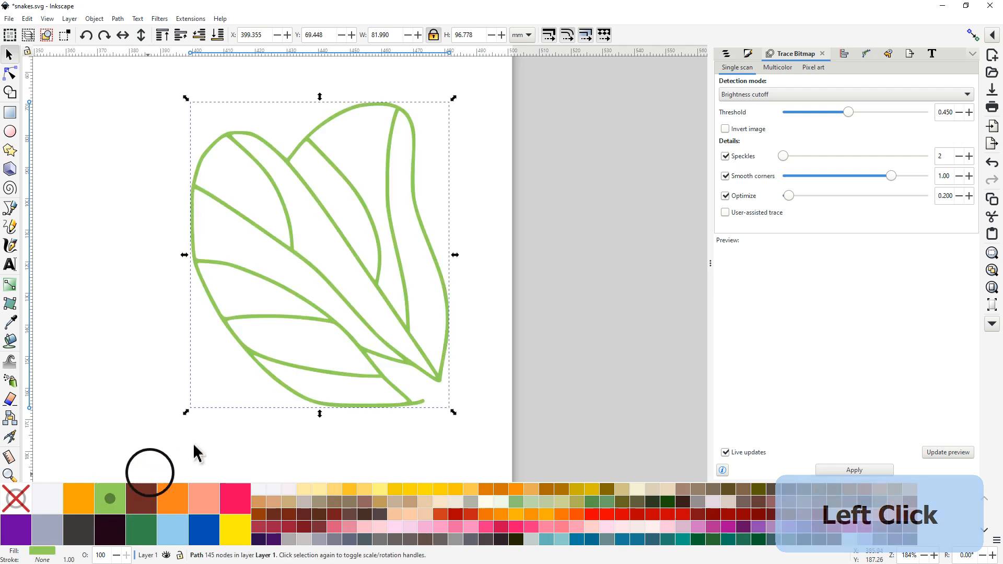
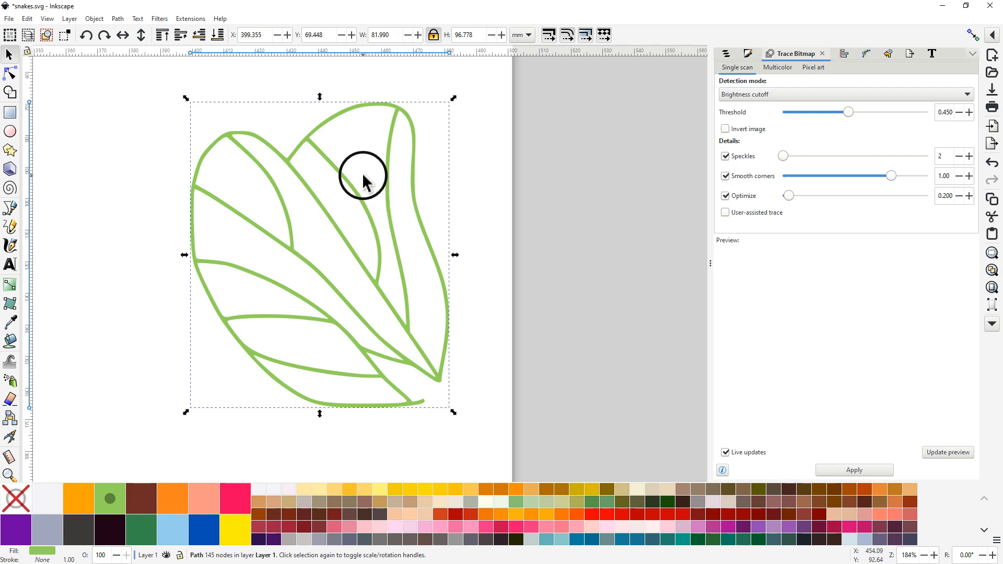
- Run Ink/Stitch Fill to Stroke on the green leaf, keeping the original, with dead-end threshold 4.00 mm, line width 0.50 mm and gap closing enabled
click(190, 19)
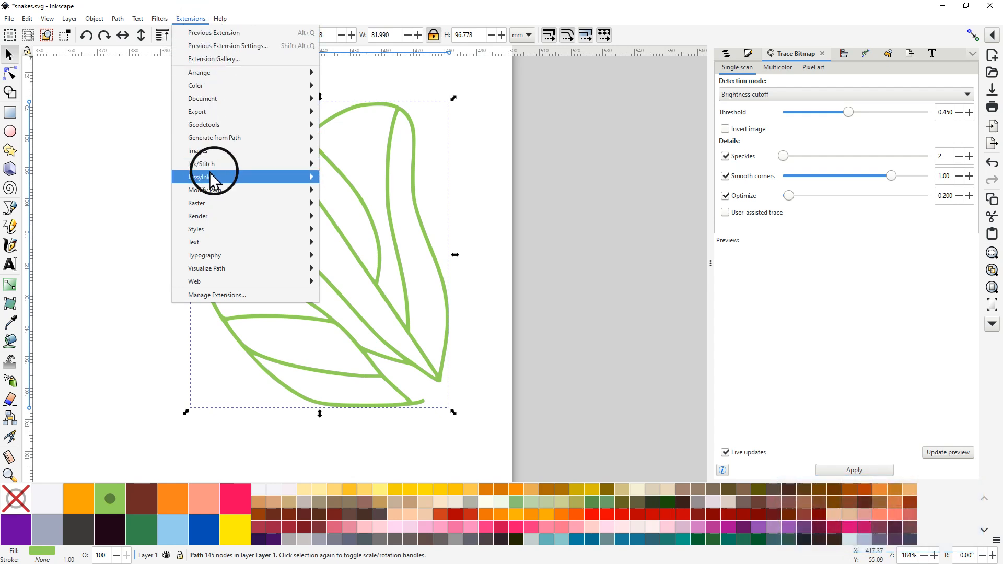
mouse_move(213, 171)
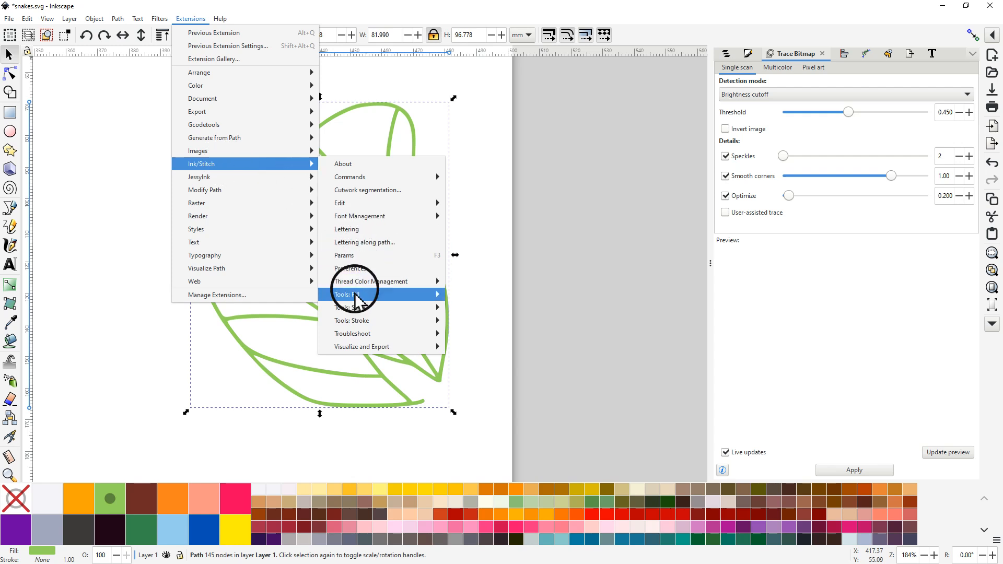
mouse_move(356, 296)
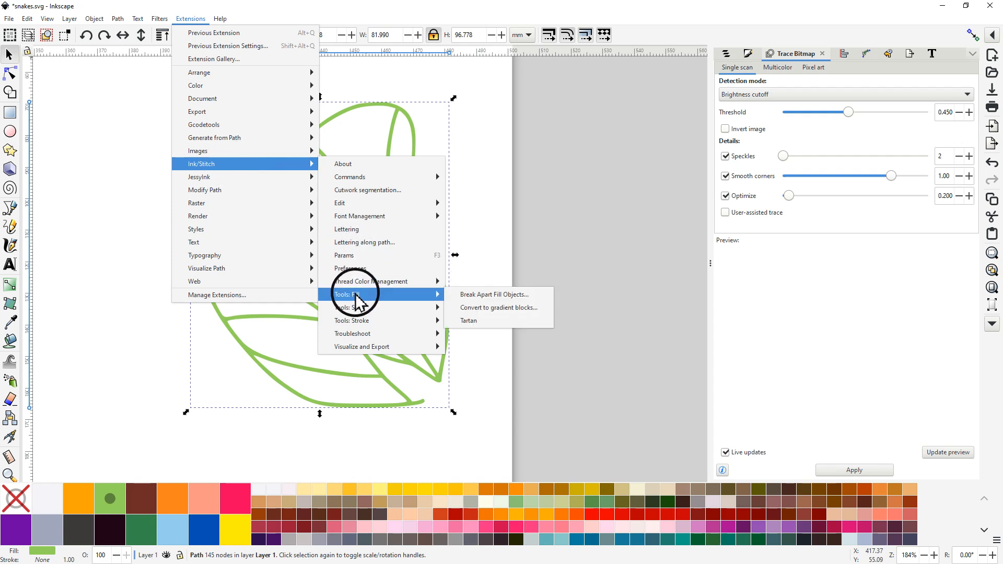
mouse_move(359, 322)
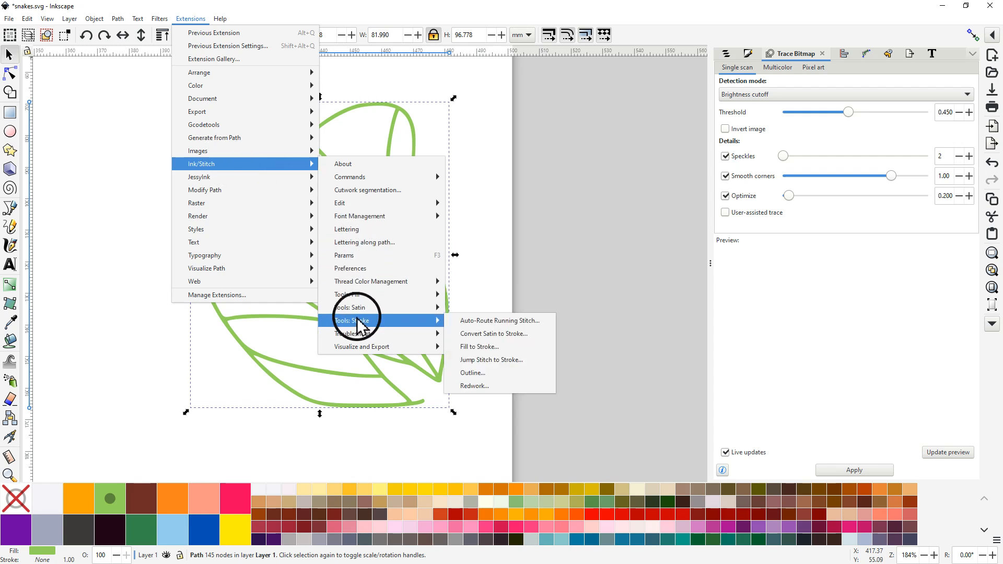
click(477, 348)
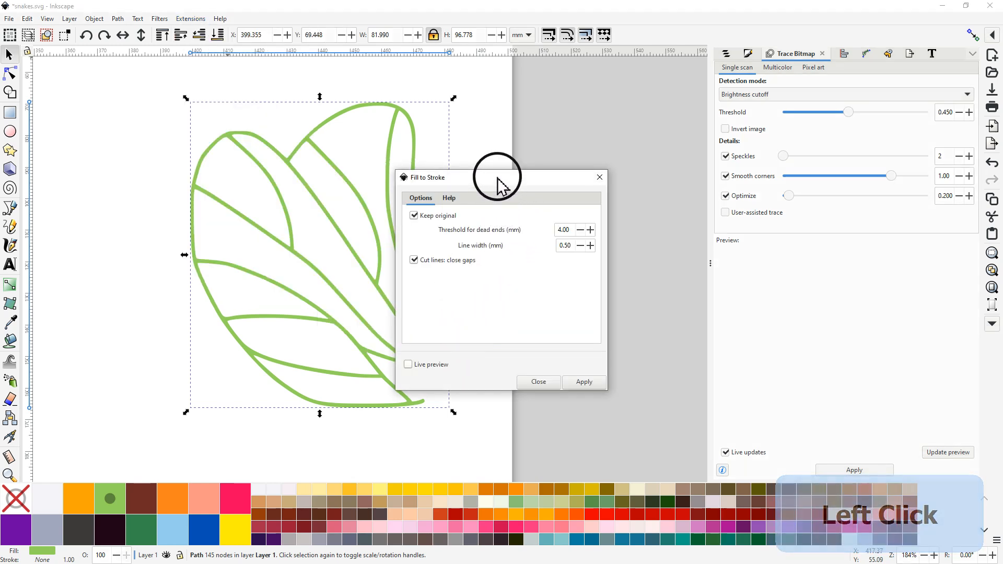
mouse_move(496, 178)
mouse_down()
mouse_move(516, 174)
mouse_move(566, 132)
mouse_up()
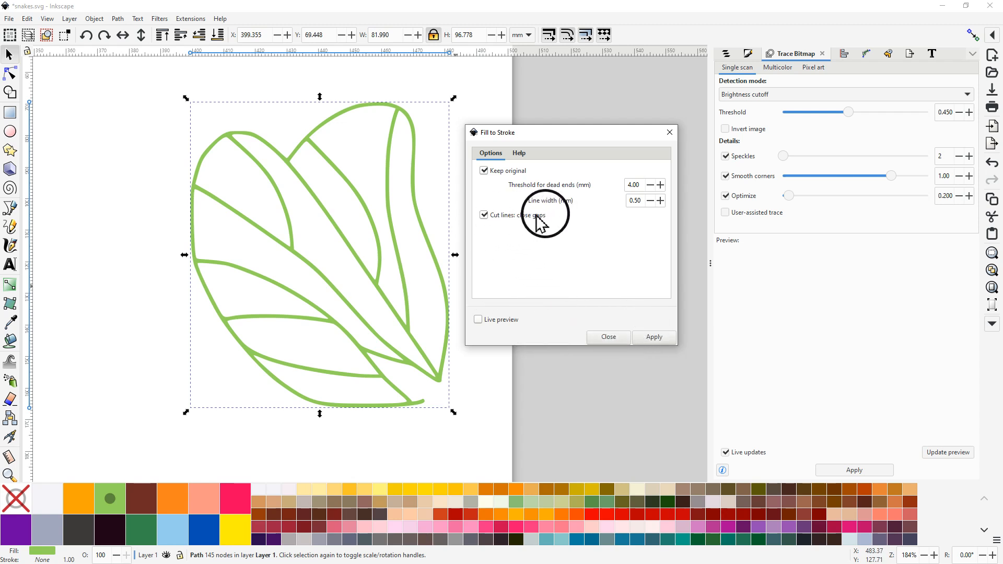
click(657, 338)
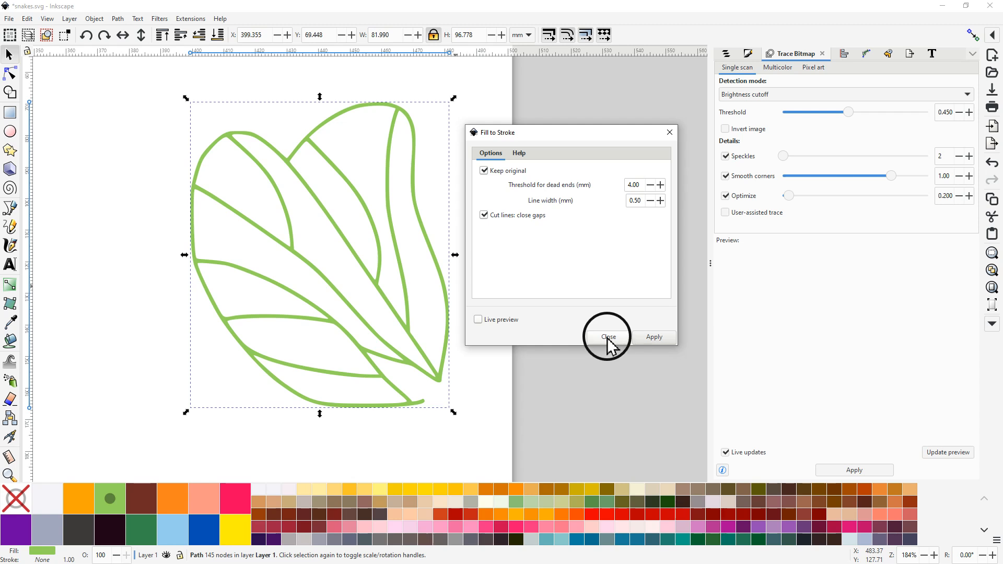
click(609, 337)
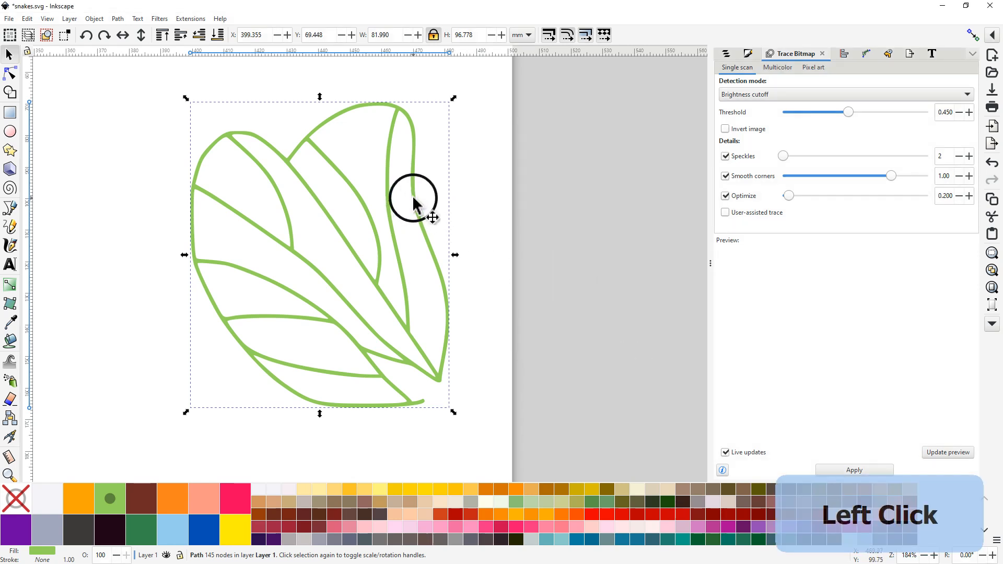
- Move the generated leaf stroke group off the original and into the empty area beside the page
drag(413, 198, 659, 165)
drag(598, 399, 365, 404)
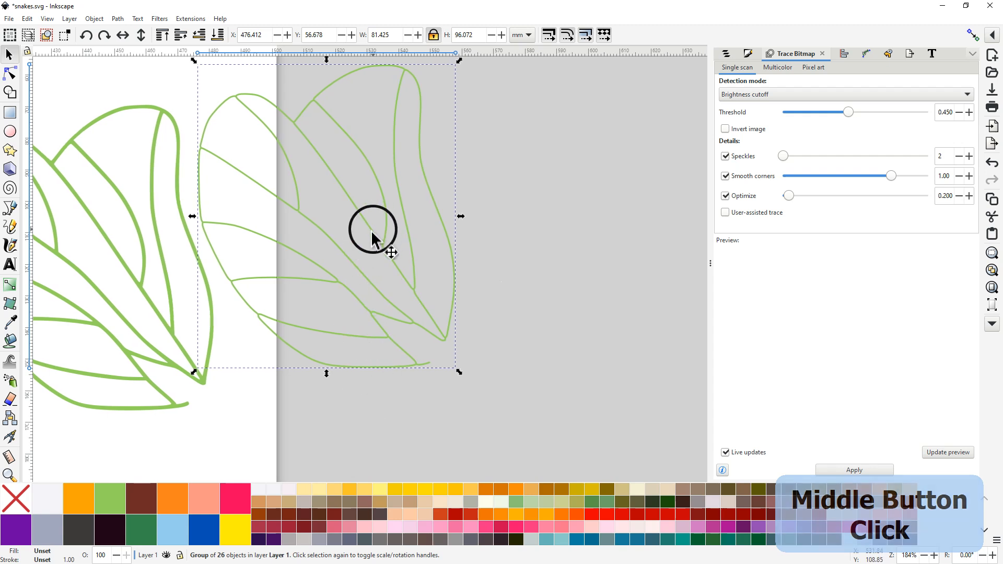
drag(373, 239, 561, 290)
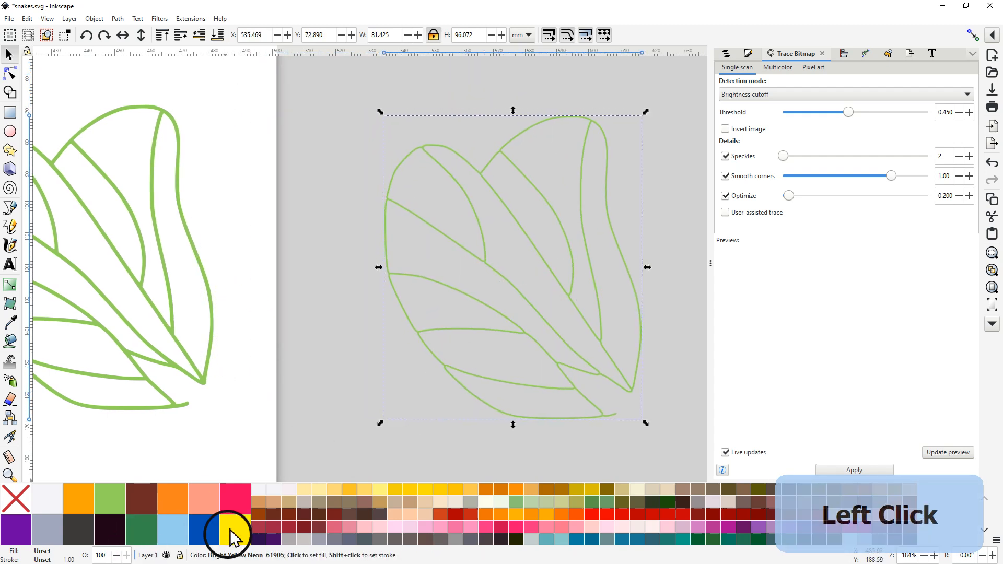
- Colour the leaf group's strokes blue and increase their width to 1.49 mm
middle_click(204, 529)
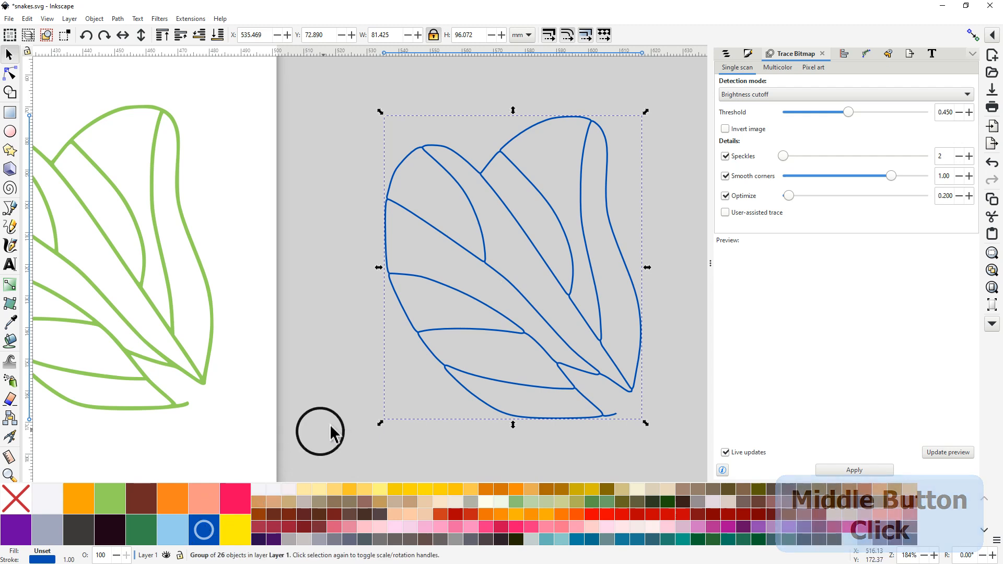
scroll(69, 560, up, 3)
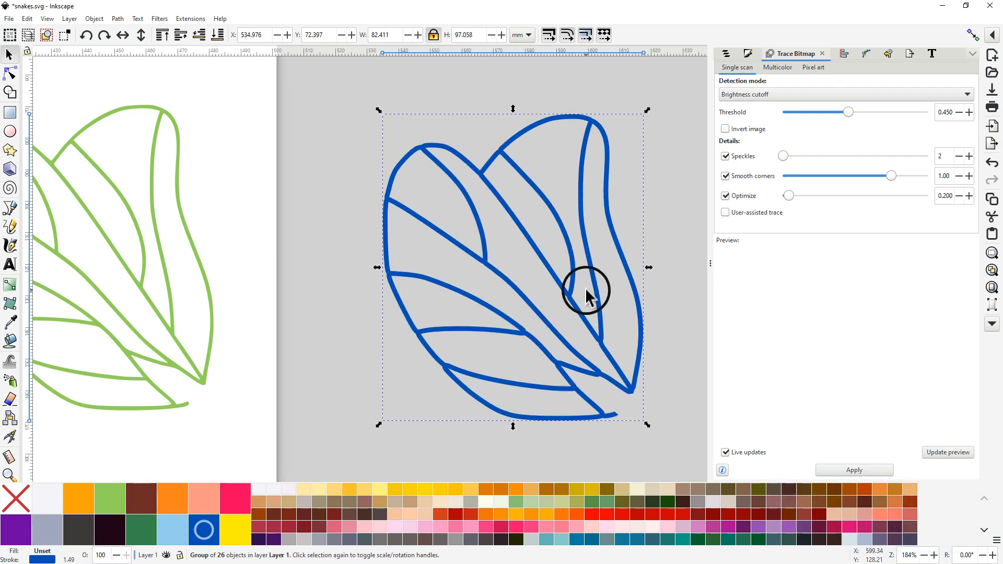
drag(586, 295, 541, 261)
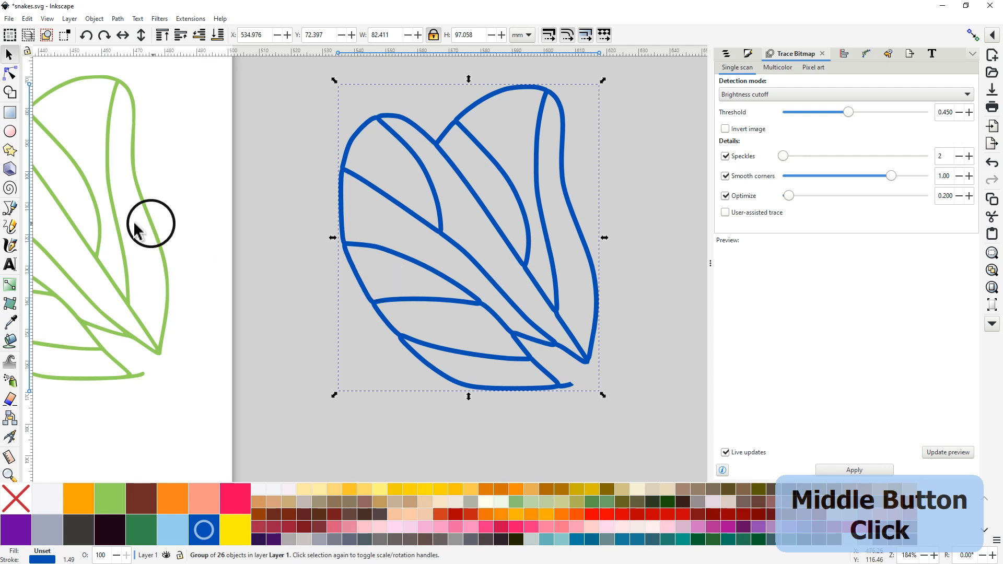
- Run Ink/Stitch Redwork on the blue leaf group with 1.00 mm connection distance, 0.50 mm minimum path length and 1.60 mm stitch length, without keeping originals
click(153, 236)
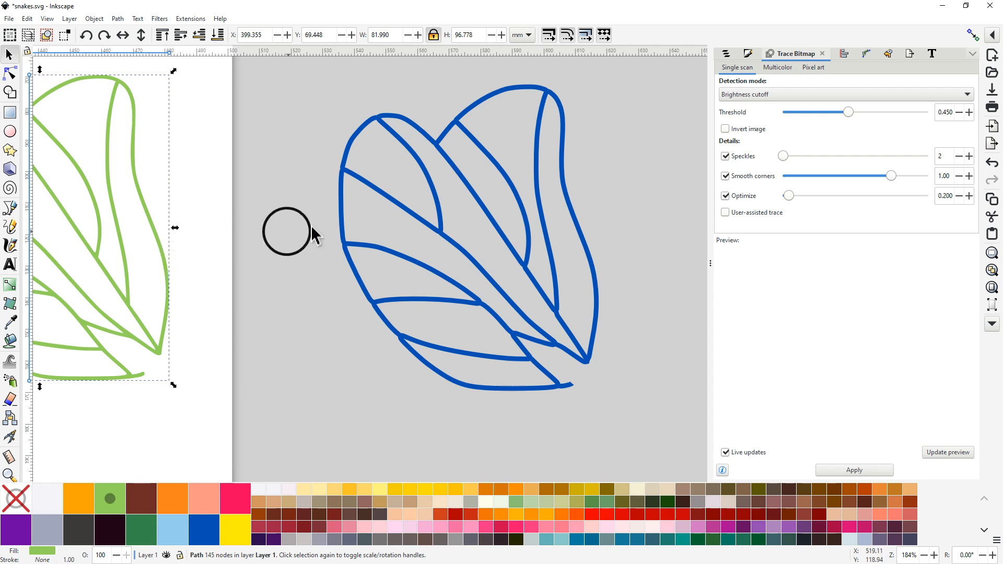
click(420, 220)
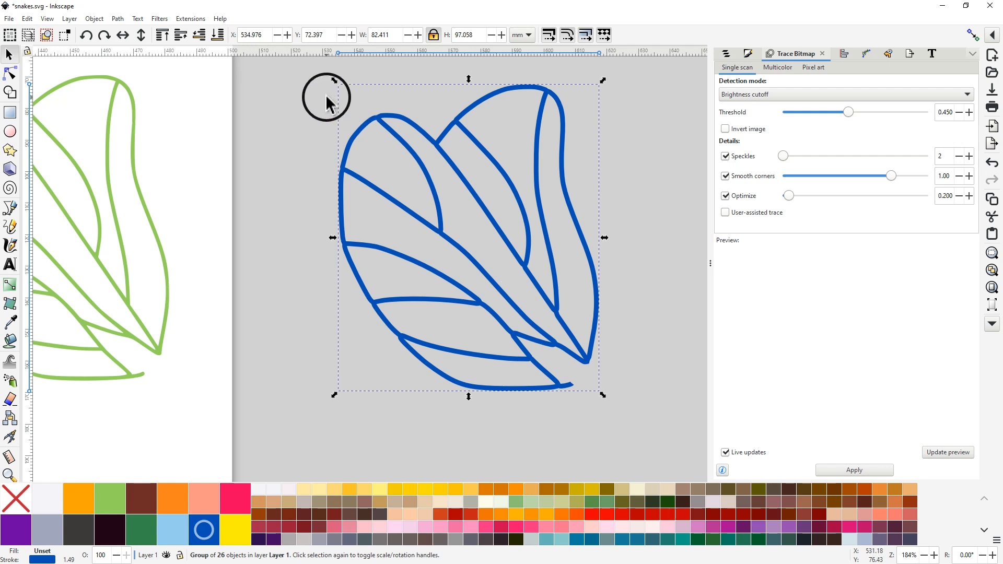
click(189, 20)
mouse_move(204, 165)
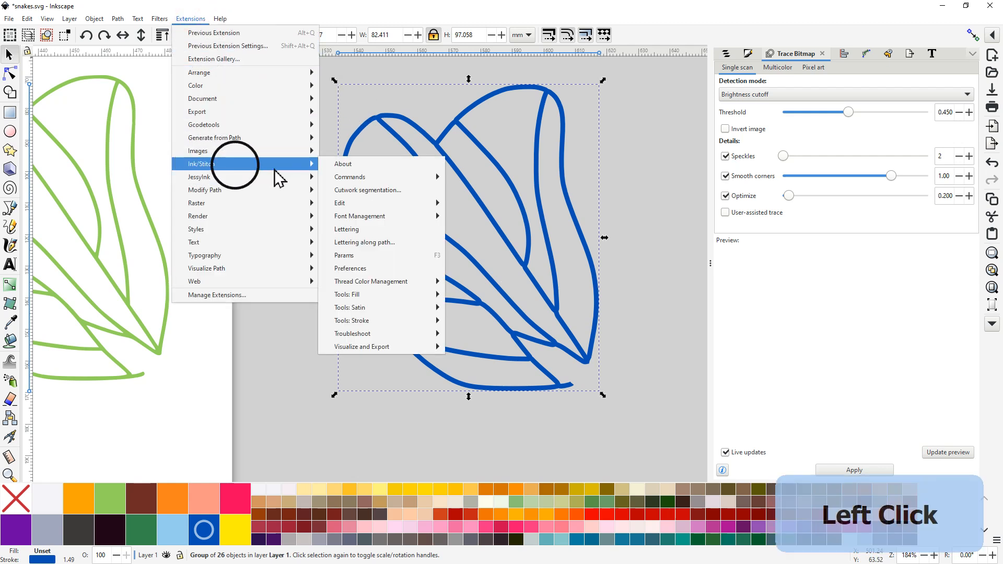
mouse_move(345, 308)
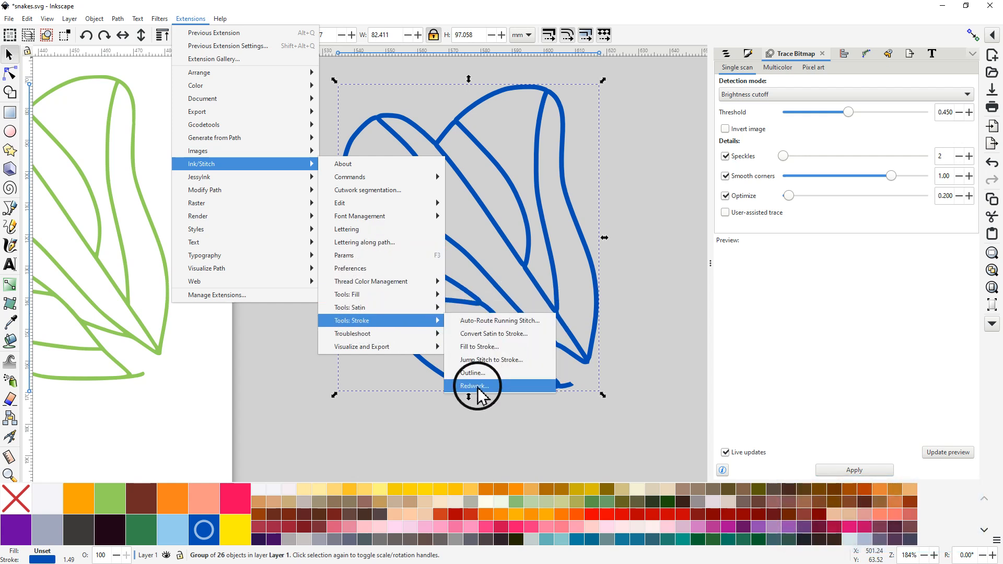
click(475, 386)
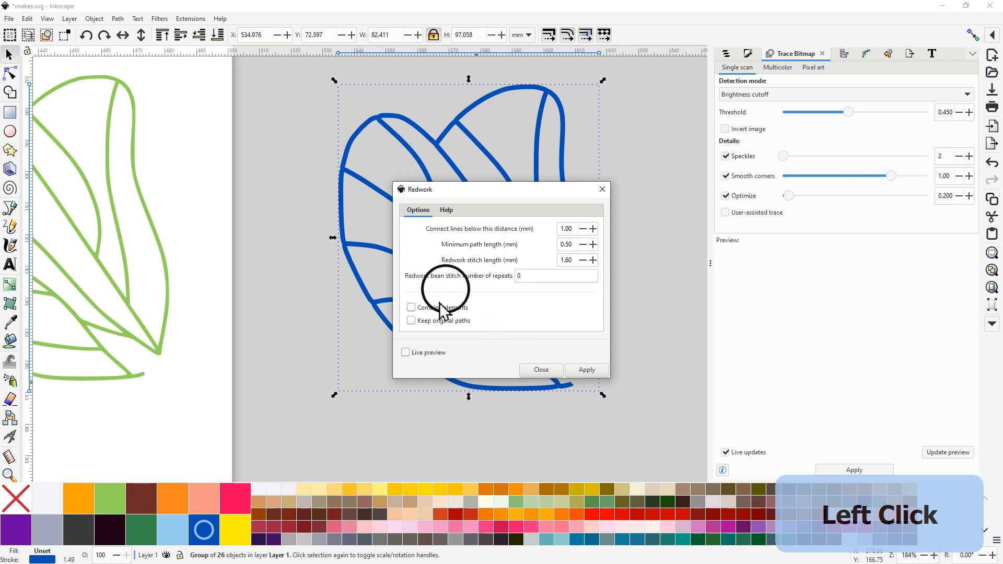
click(587, 371)
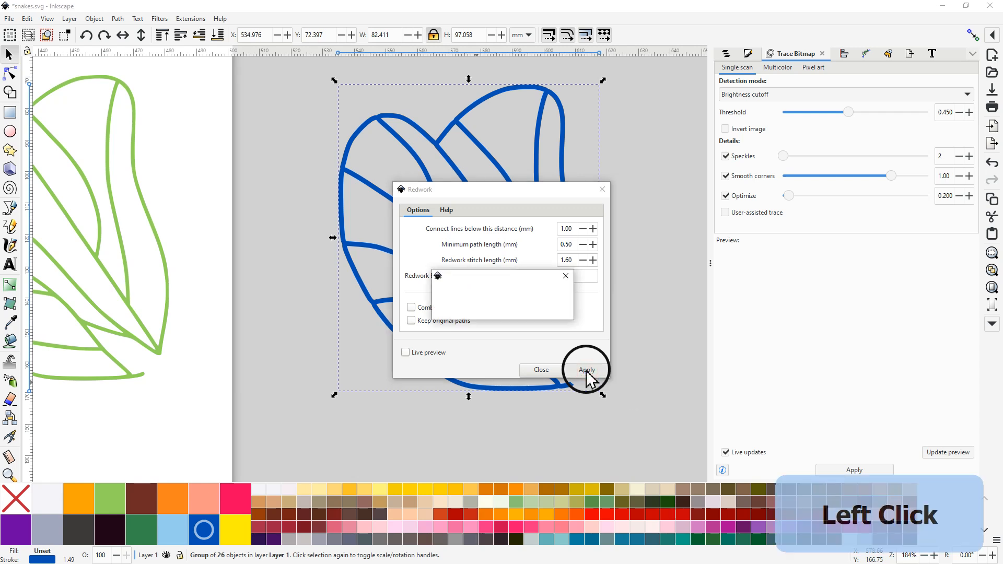
click(541, 370)
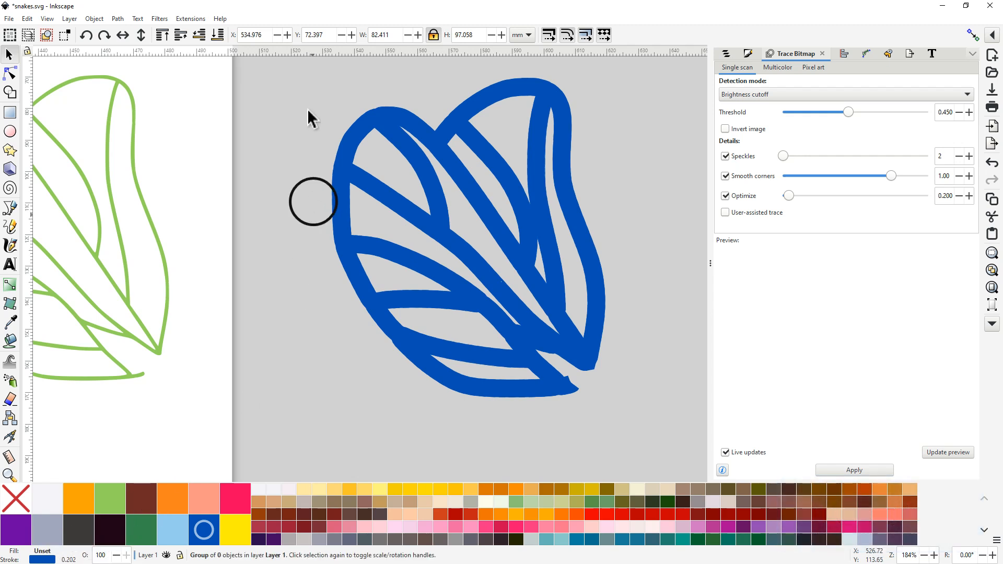
- Select the whole redwork leaf group and reduce its stroke width to 0.447 mm
mouse_move(300, 73)
mouse_down()
mouse_move(638, 208)
mouse_move(636, 440)
mouse_up()
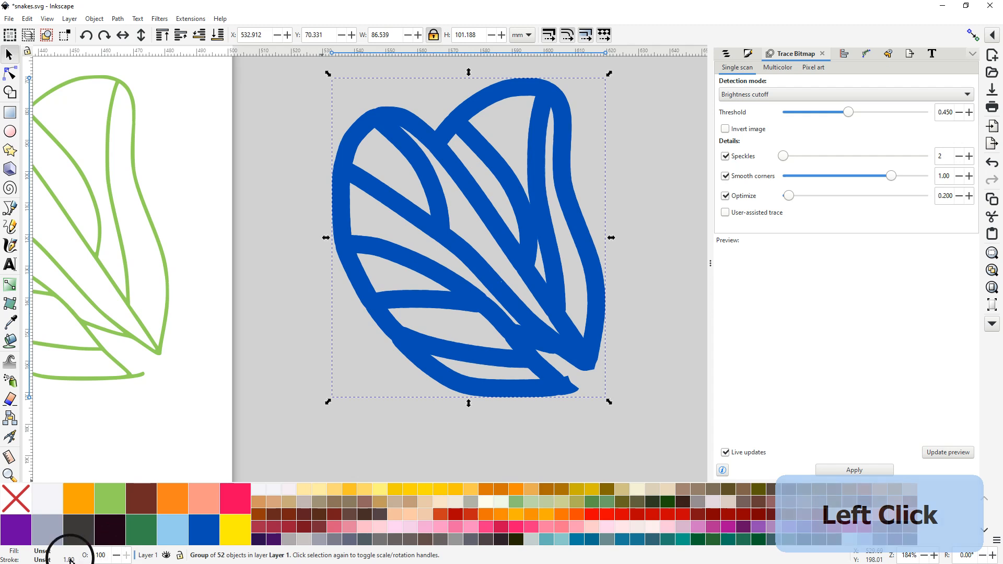
scroll(70, 560, down, 5)
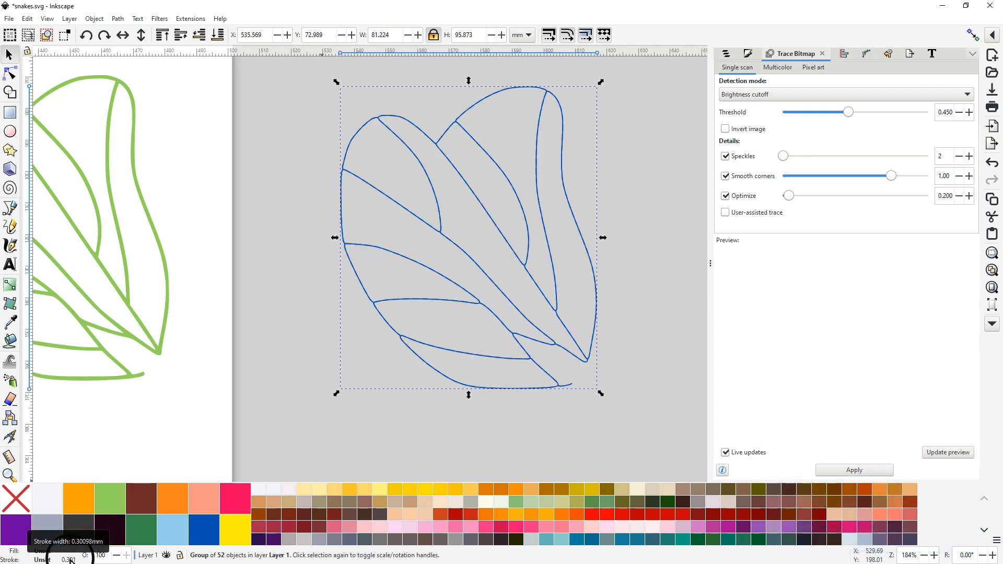
scroll(69, 560, up, 2)
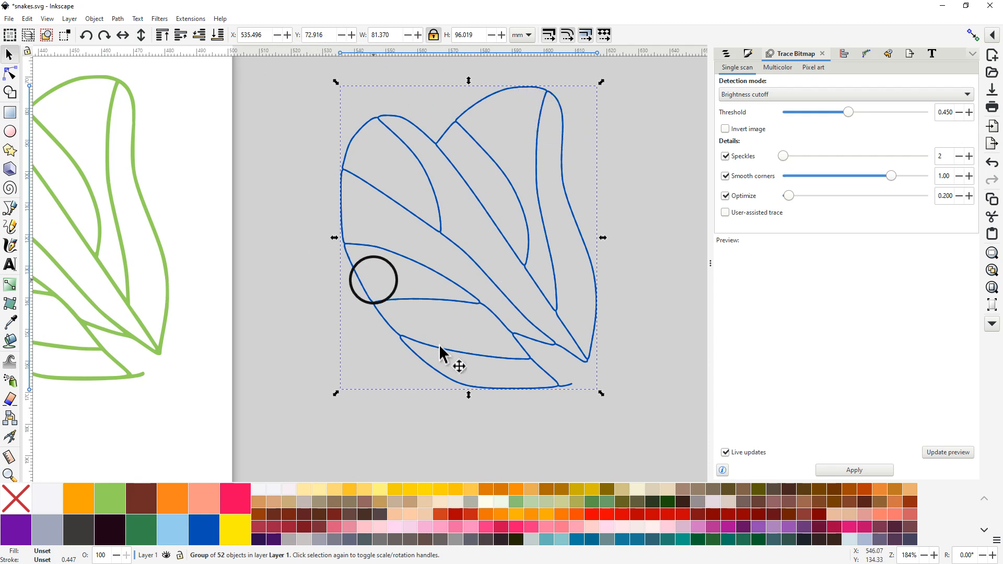
- Preview the redwork leaf's running stitches in Ink/Stitch Params and close it without applying changes
click(191, 19)
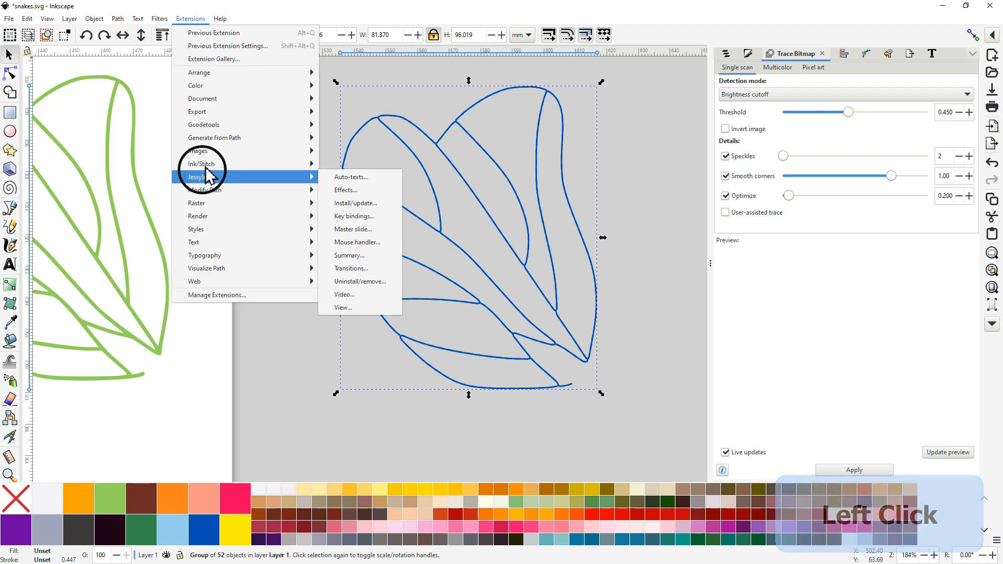
click(345, 257)
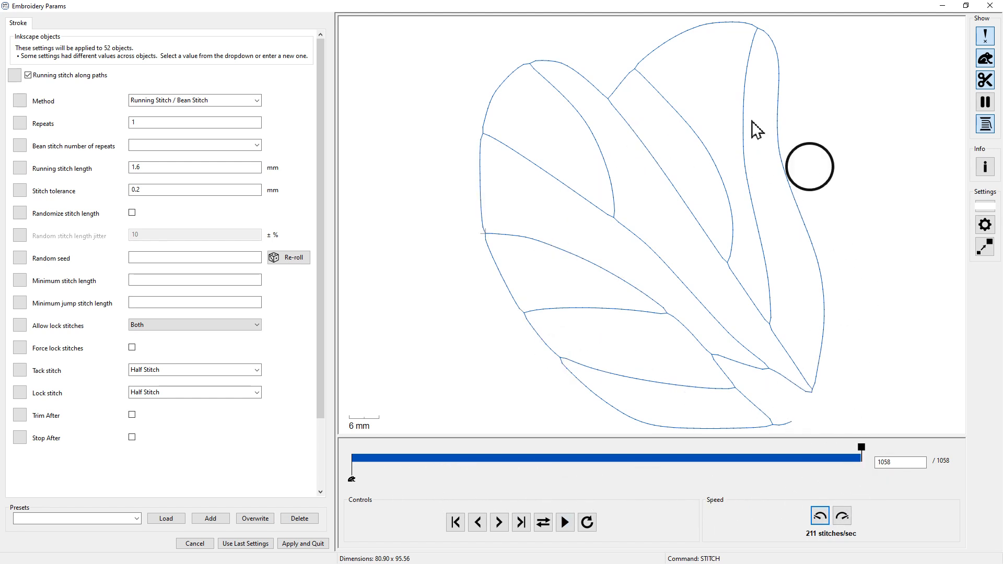
click(992, 7)
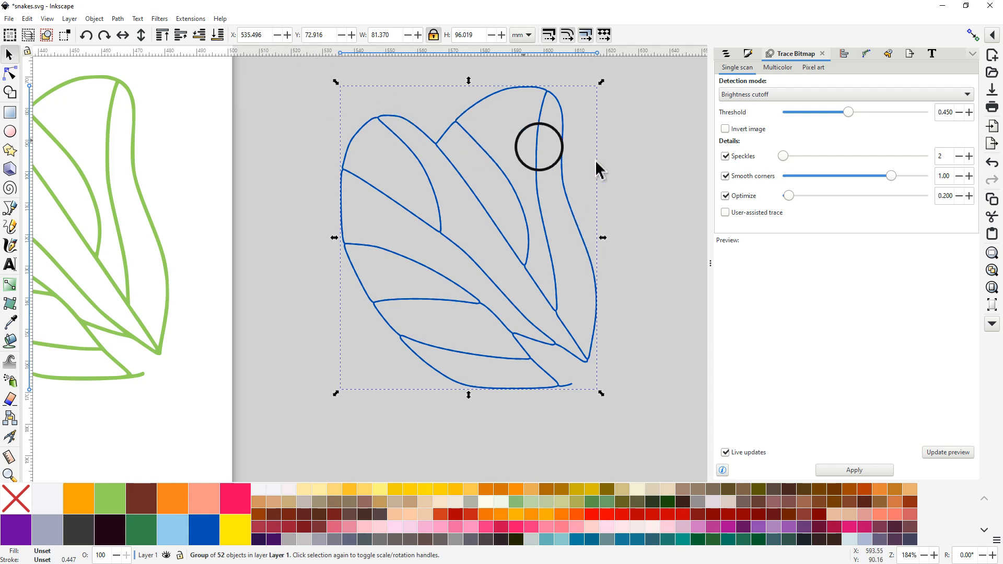
- Select only the leaf's Top Stitching (Redwork/Auto-Run) running stitch paths with Ink/Stitch's Select embroidery elements, using 0 bean stitch repeats
middle_click(578, 161)
middle_click(515, 154)
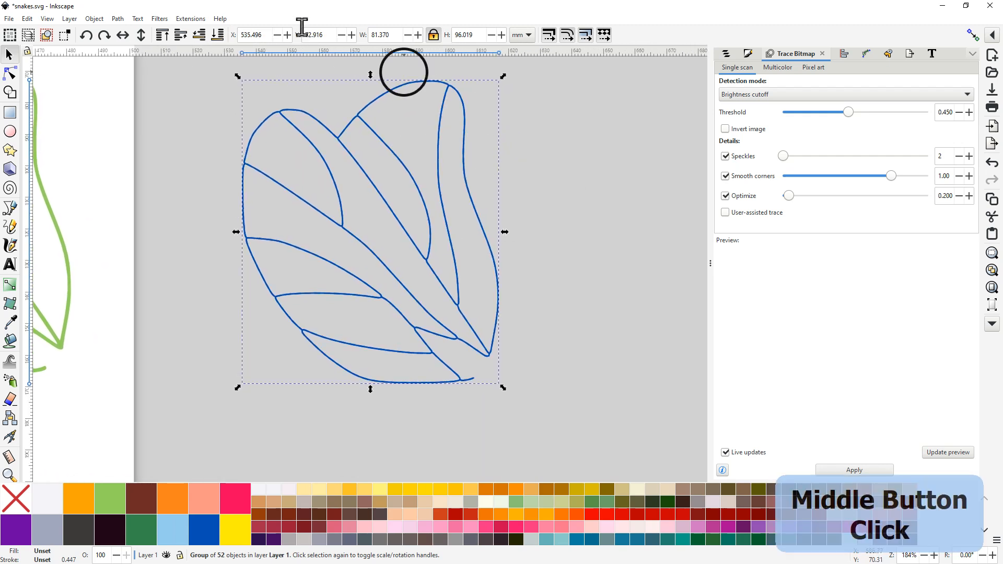
click(190, 18)
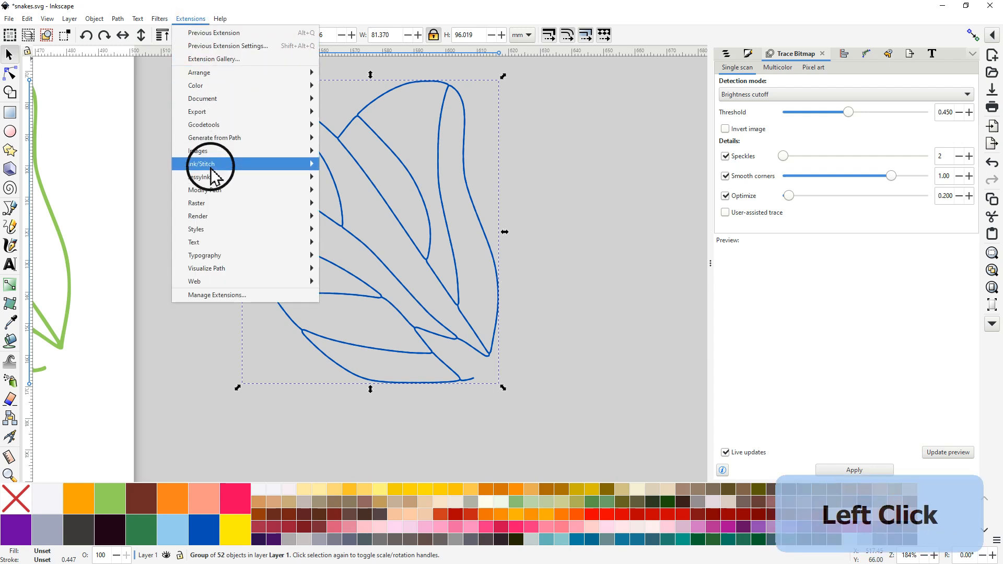
mouse_move(222, 168)
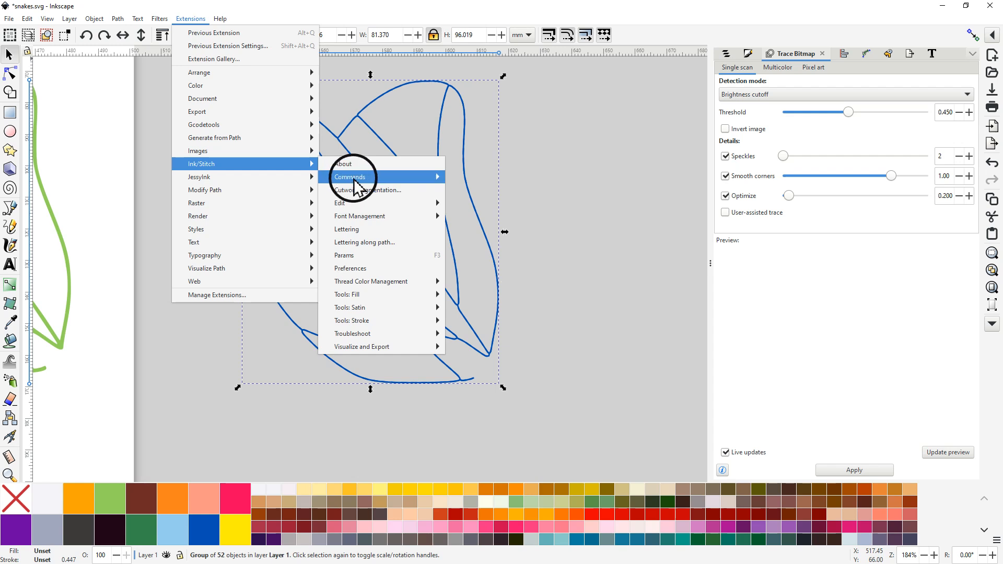
mouse_move(354, 206)
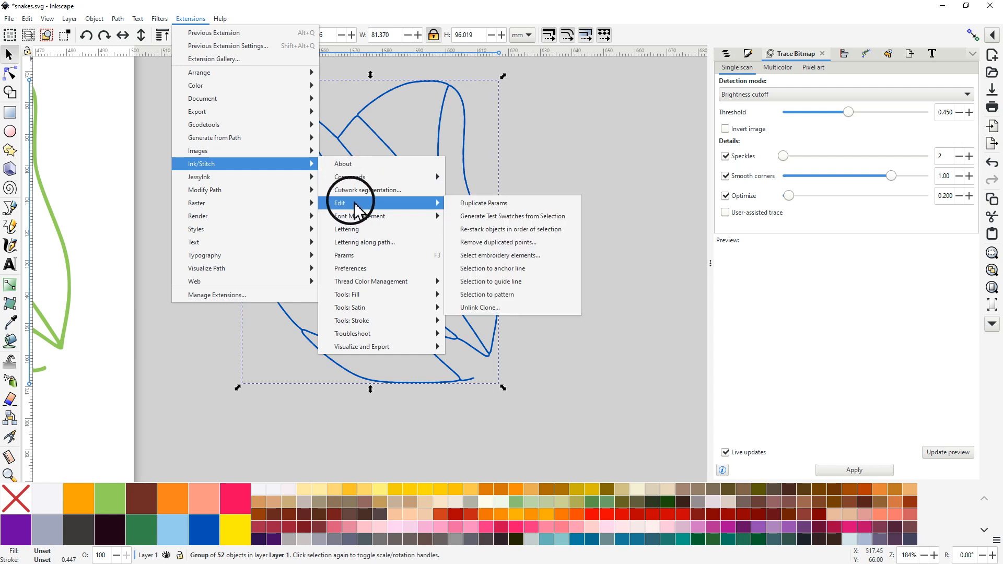
click(496, 256)
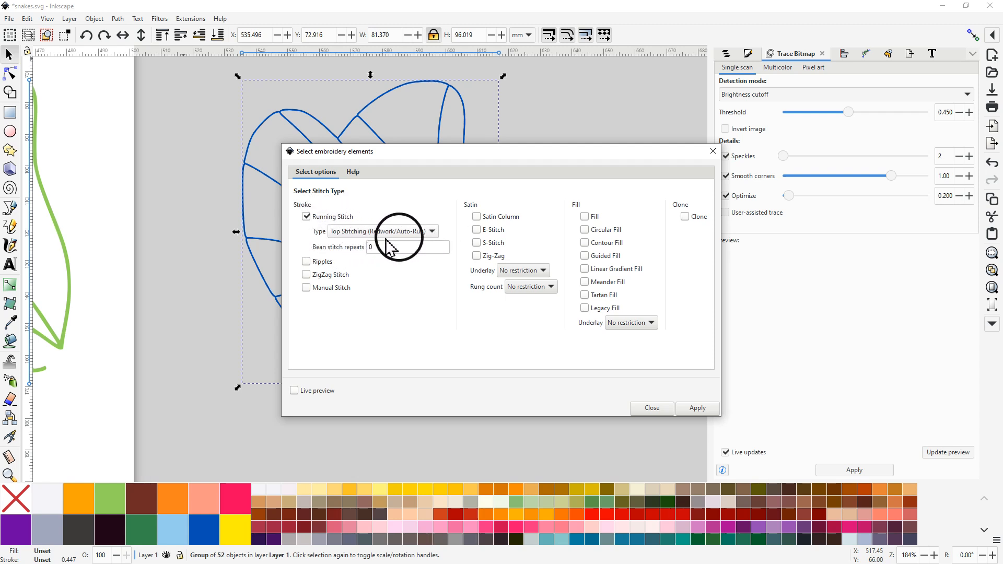
click(294, 392)
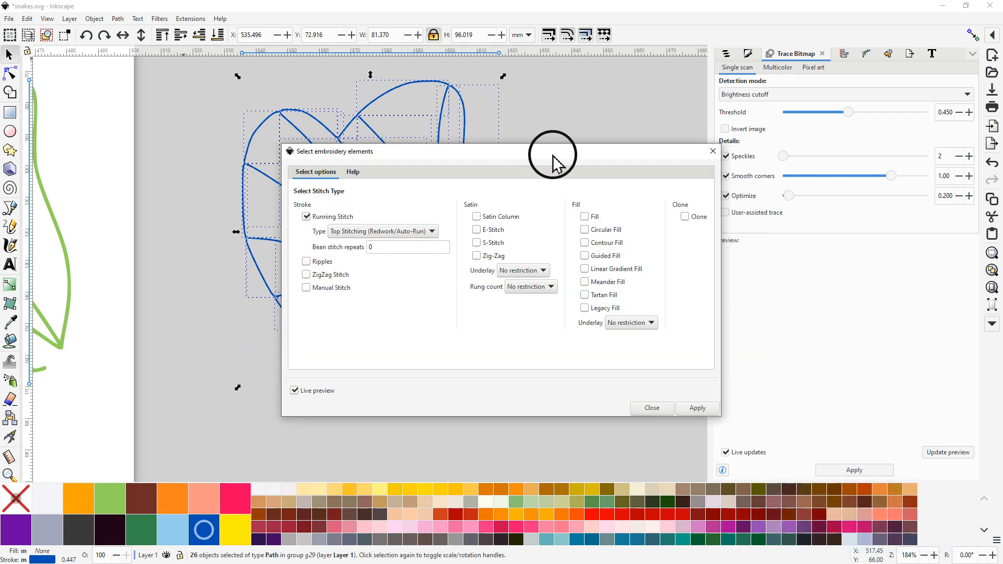
drag(552, 154, 805, 103)
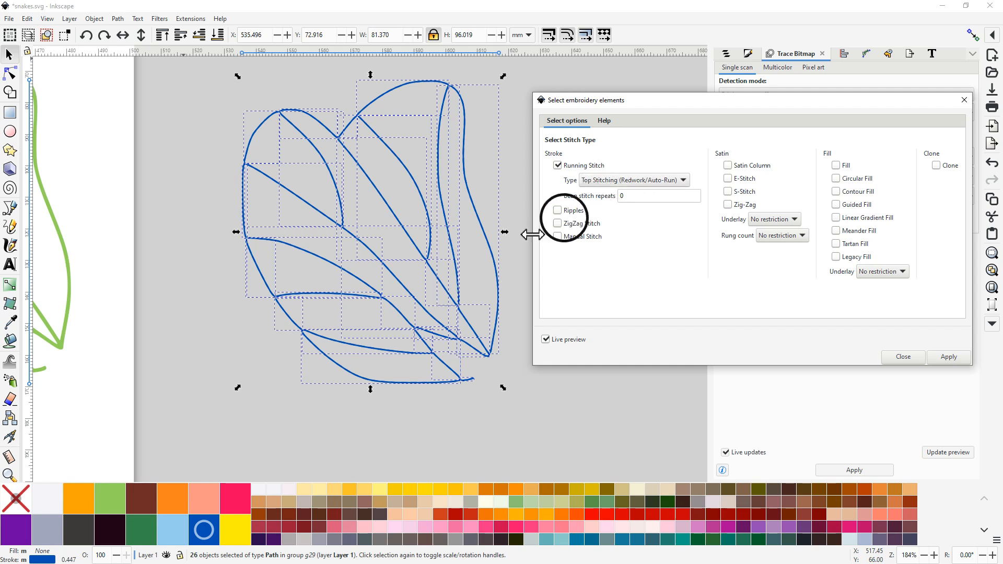
click(949, 357)
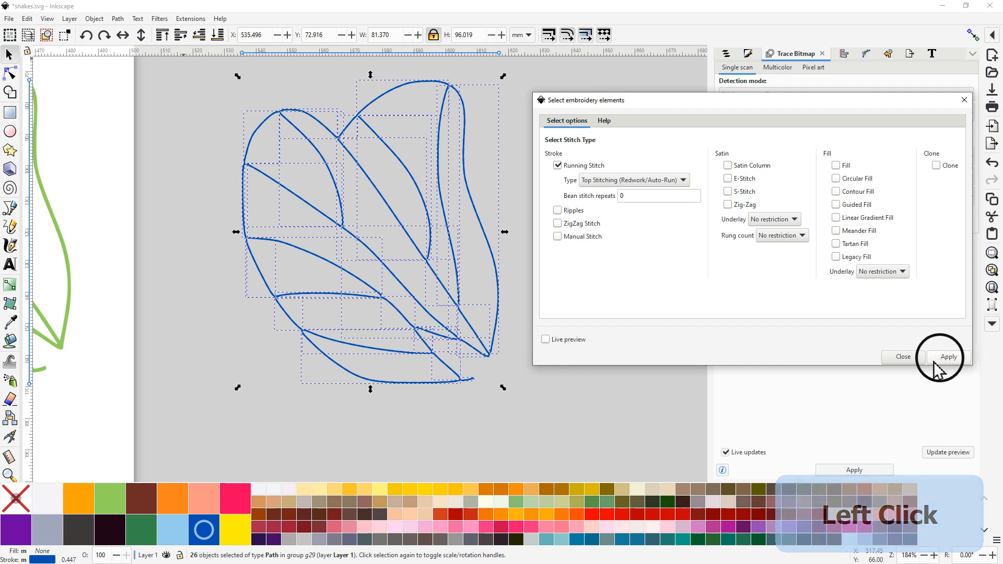
click(903, 357)
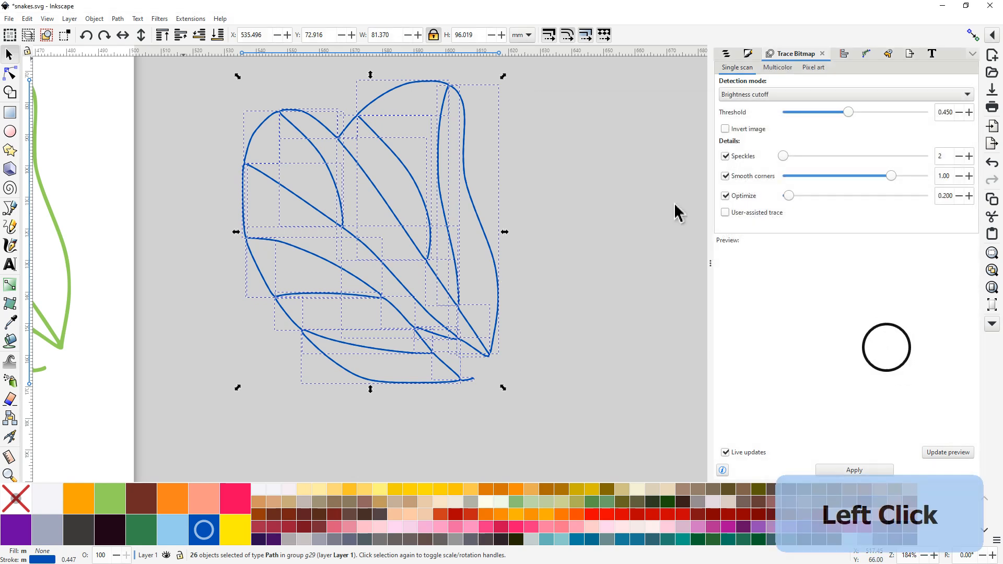
- Set the selected top-stitching paths' stroke width to 1.5 mm and convert them with Convert Line to Satin
right_click(69, 558)
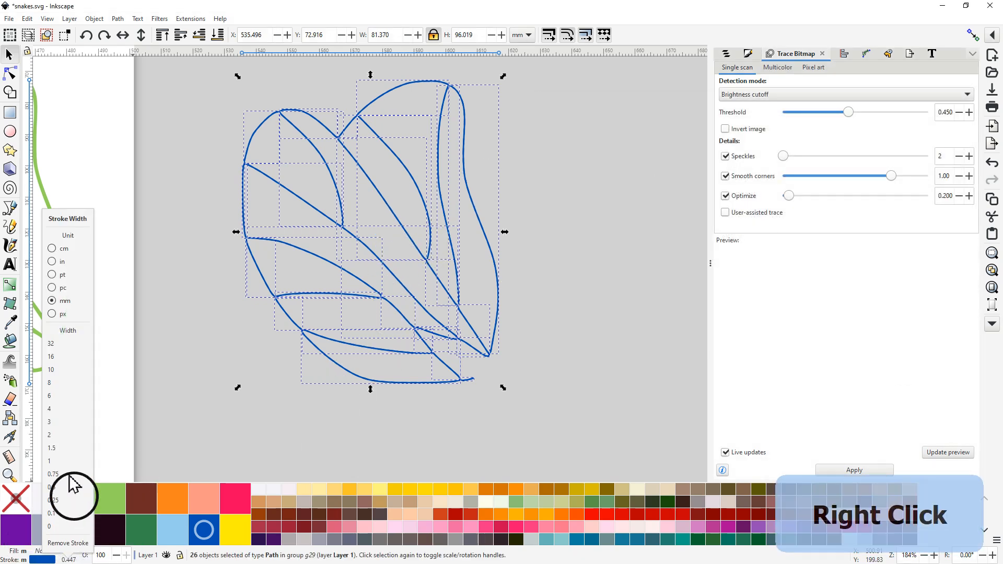
click(62, 448)
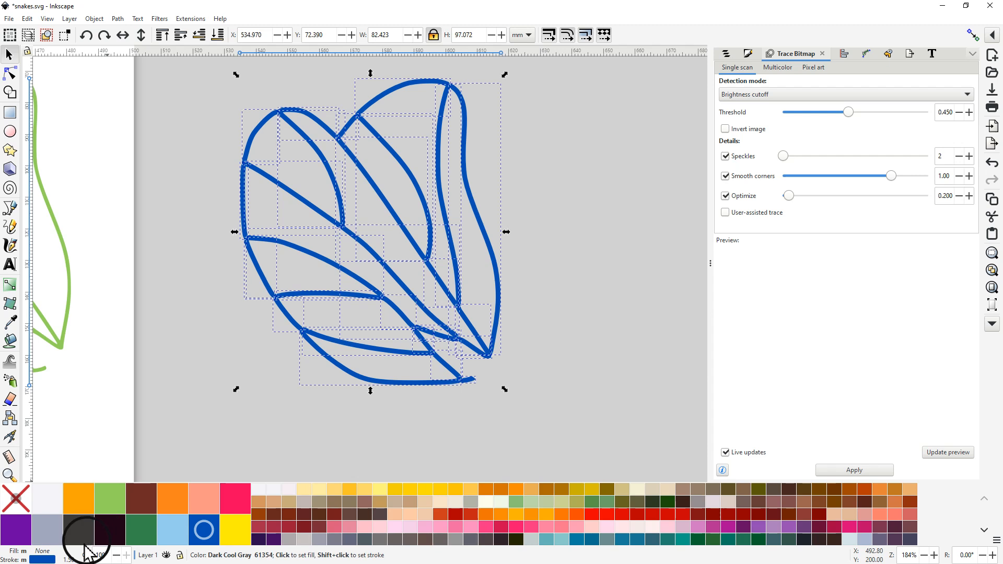
click(186, 19)
mouse_move(209, 165)
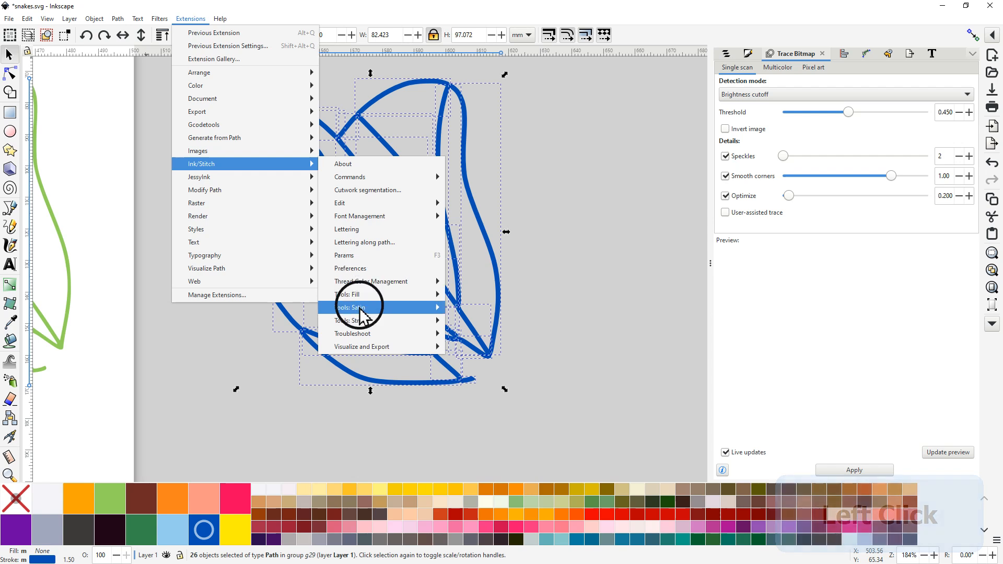
mouse_move(364, 308)
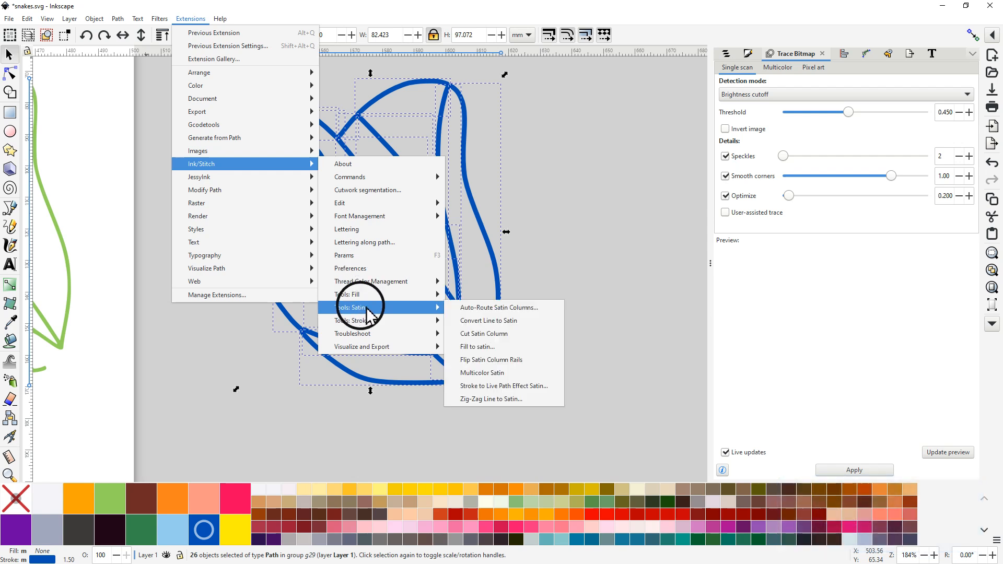
click(490, 321)
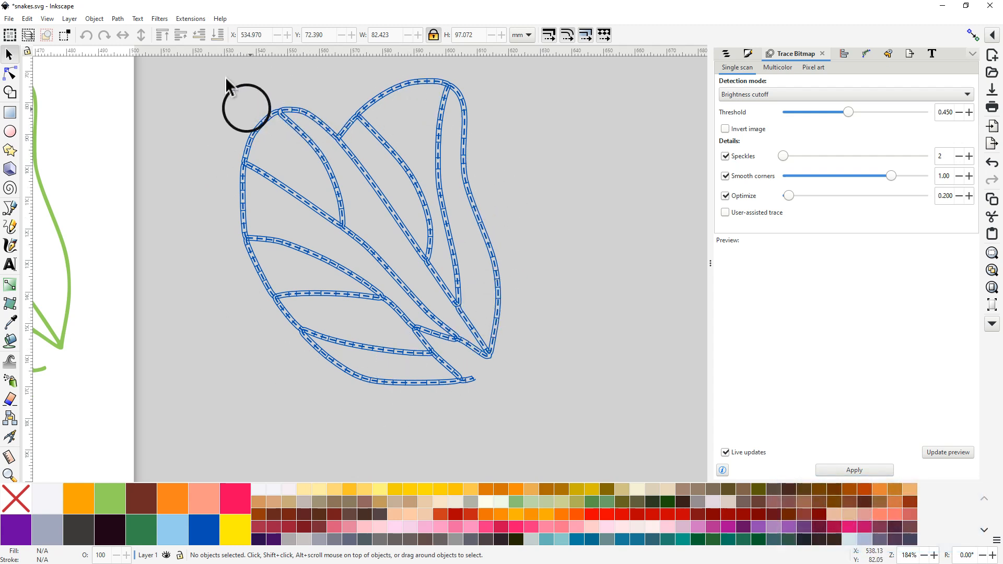
- Select the entire satin leaf group and view its stitches in the Ink/Stitch simulator
click(177, 68)
mouse_move(174, 65)
mouse_down()
mouse_move(419, 96)
mouse_move(558, 253)
mouse_move(586, 448)
mouse_up()
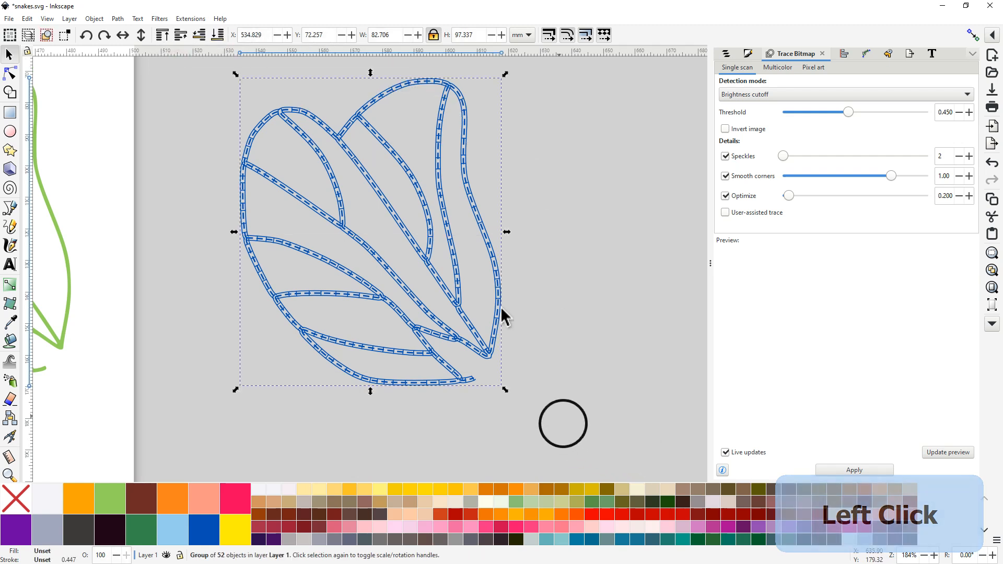
click(183, 19)
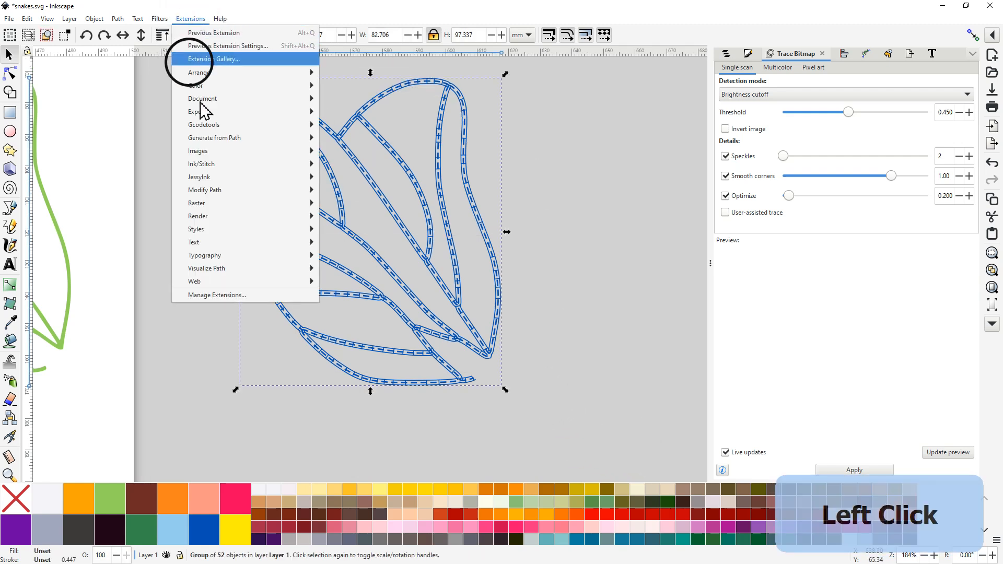
mouse_move(235, 164)
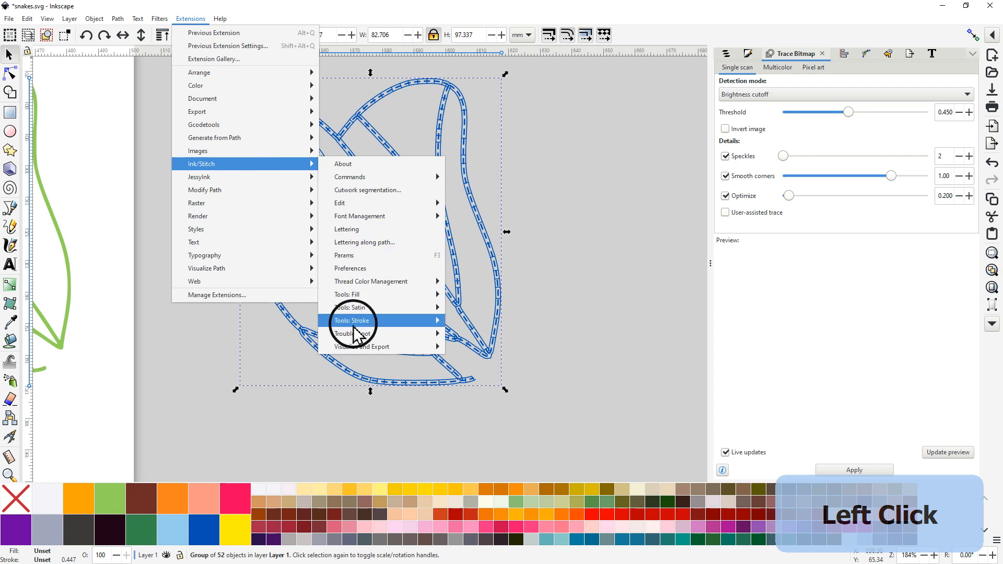
mouse_move(387, 347)
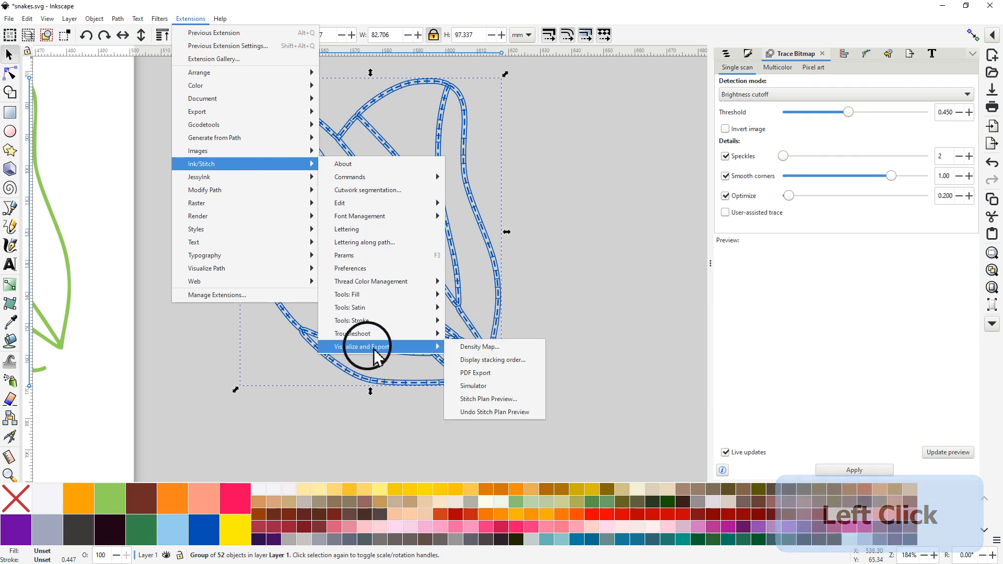
click(484, 388)
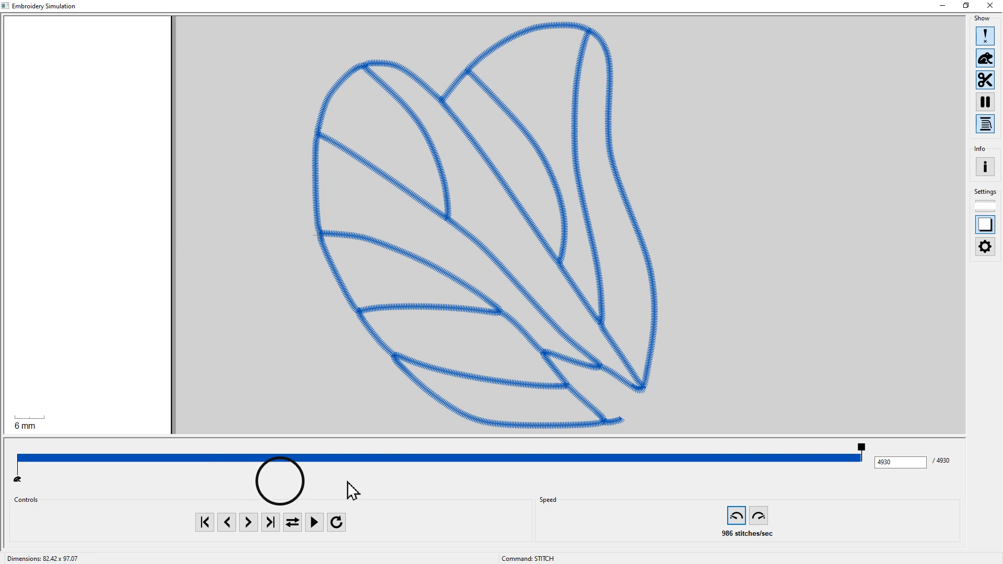
click(988, 59)
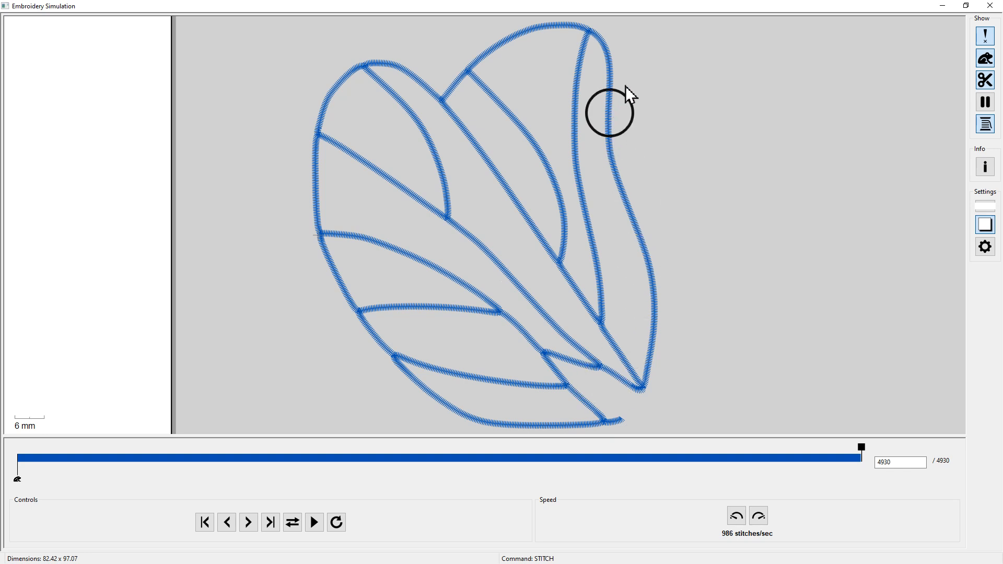
- Check the simulated leaf's design info for dimensions, stitches, jumps and trims, and close the simulator
click(985, 168)
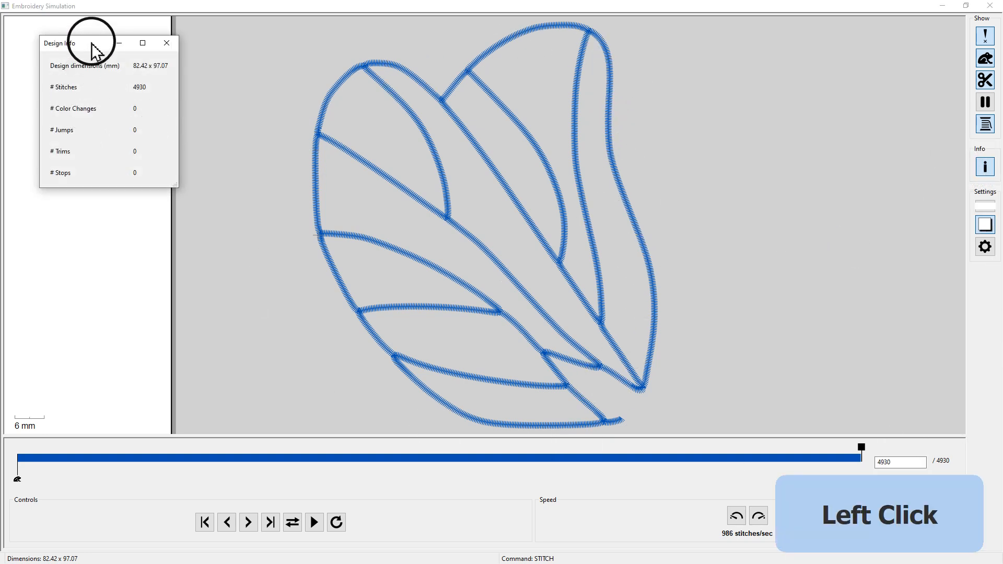
drag(92, 42, 187, 153)
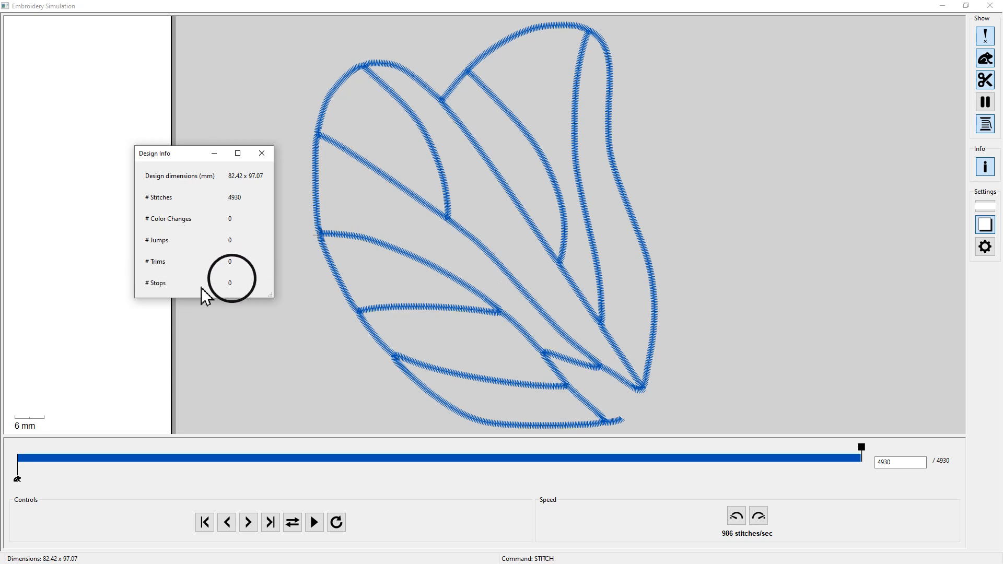
click(262, 153)
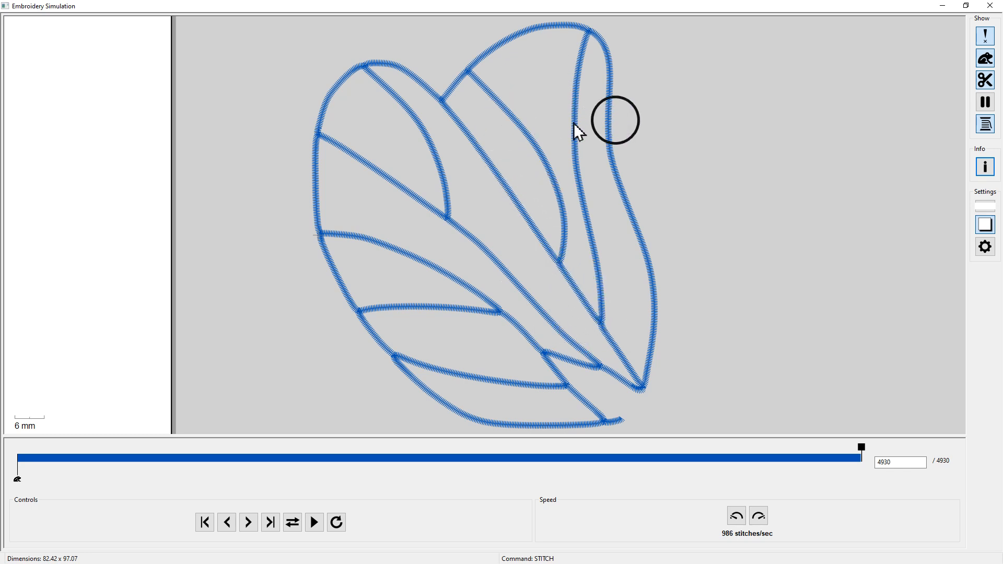
click(990, 6)
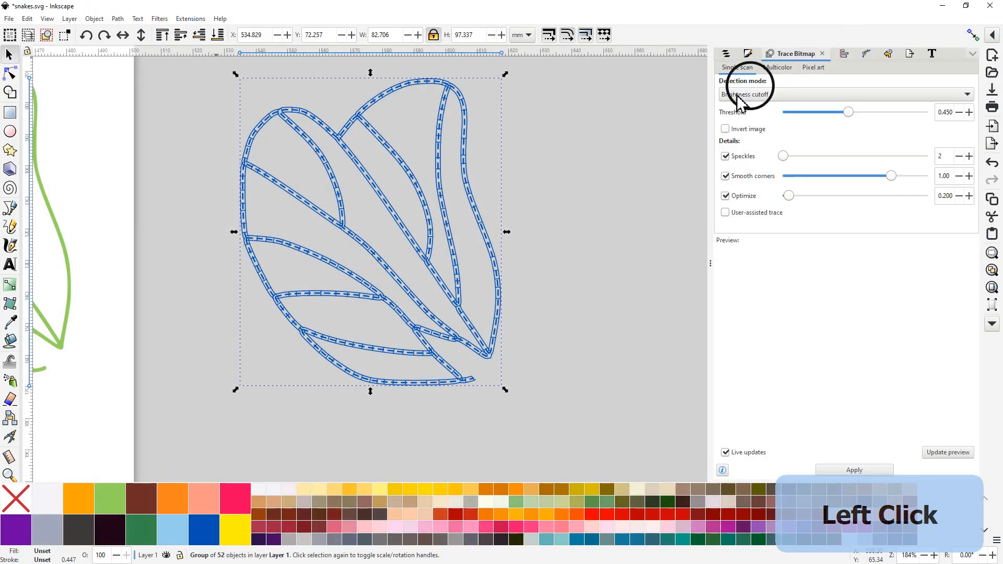
scroll(516, 217, down, 3)
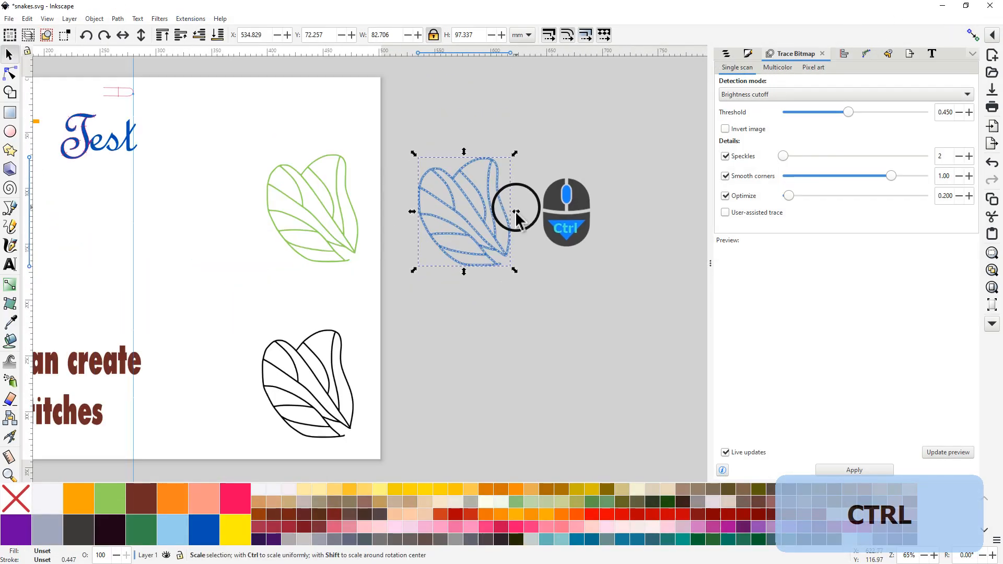
scroll(517, 212, down, 1)
drag(482, 290, 589, 303)
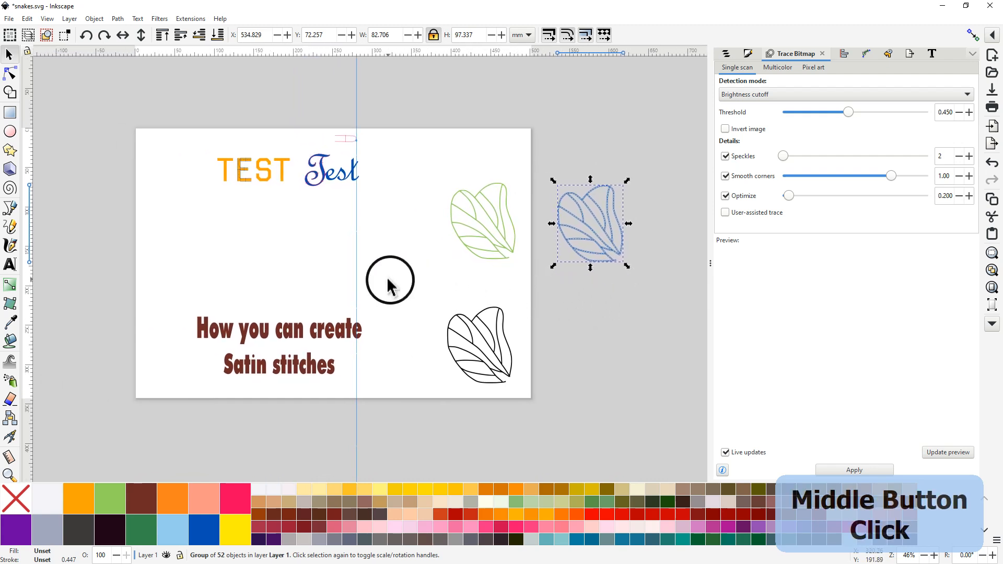